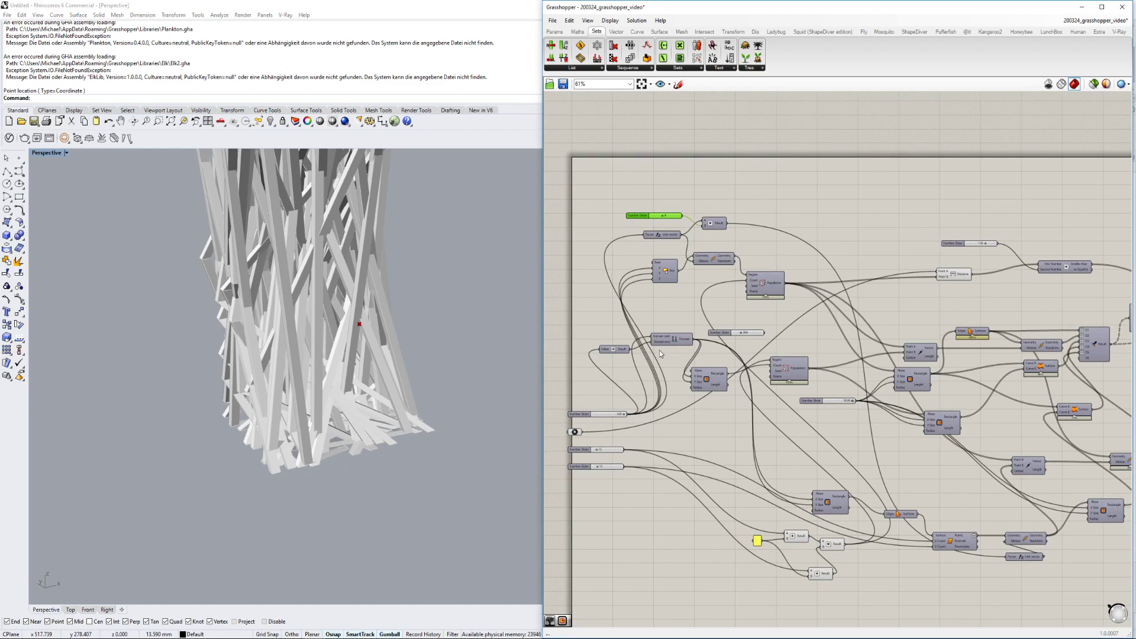
Examine the finished tower of leaning beams together with the definition that generates it, selecting its point parameter.
right_drag(445, 299, 342, 345)
scroll(669, 435, up, 3)
click(656, 432)
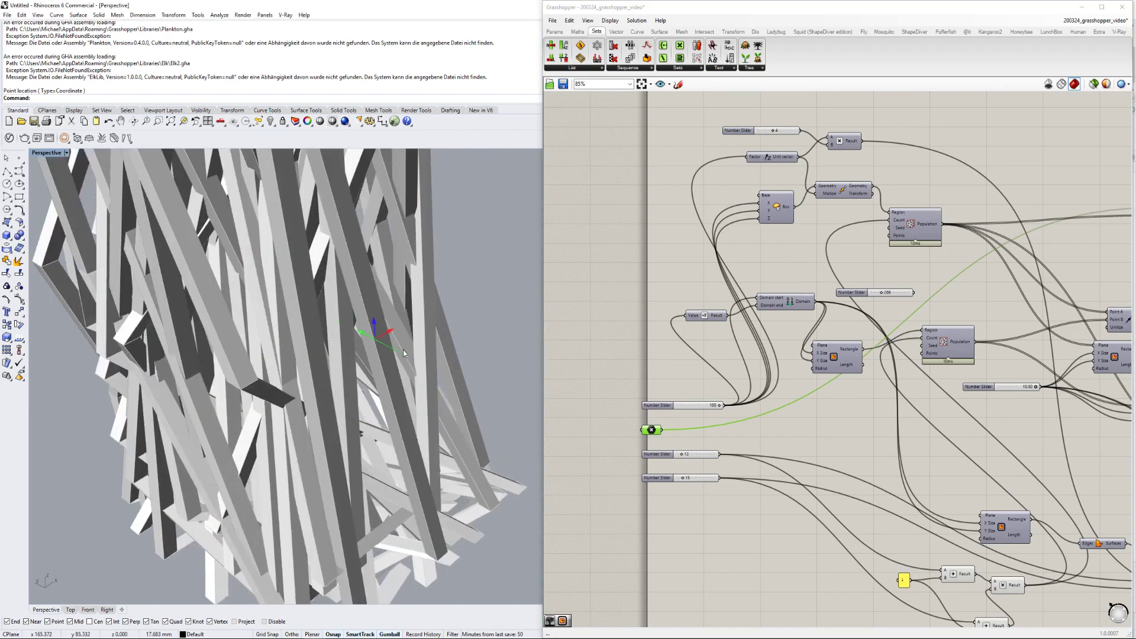
scroll(403, 350, down, 5)
scroll(870, 389, down, 3)
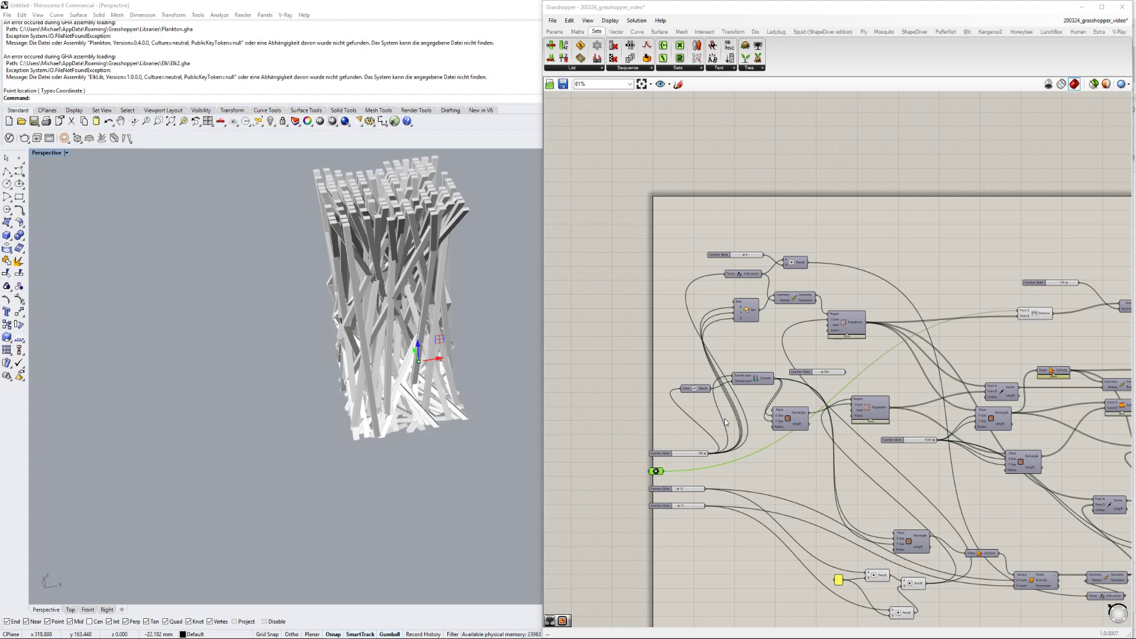
scroll(777, 376, up, 3)
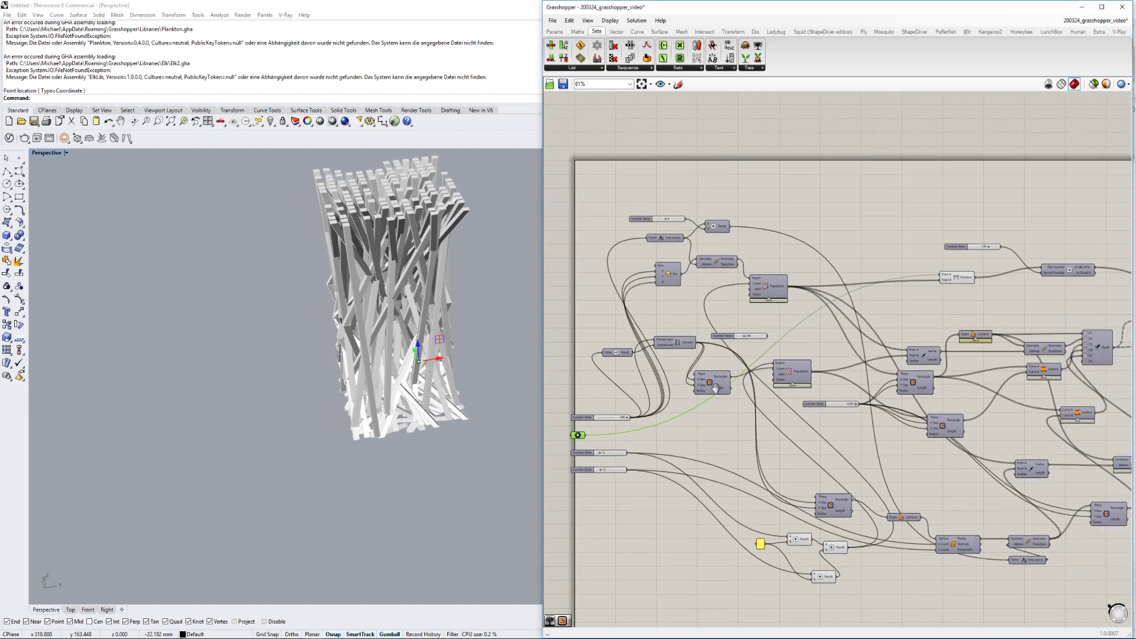
scroll(778, 376, up, 8)
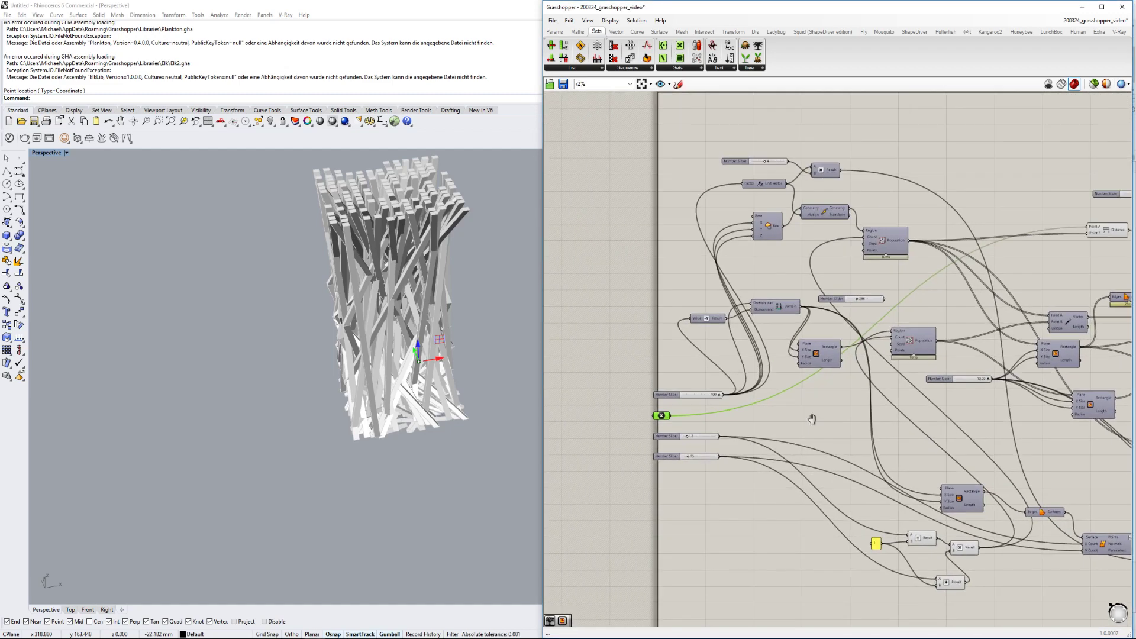
Set the upper of the two number sliders below the point parameter to 10 and inspect the tower's top.
mouse_move(732, 437)
mouse_down()
mouse_move(763, 435)
mouse_move(711, 436)
mouse_move(721, 437)
mouse_up()
click(438, 390)
scroll(438, 389, down, 2)
scroll(358, 230, up, 6)
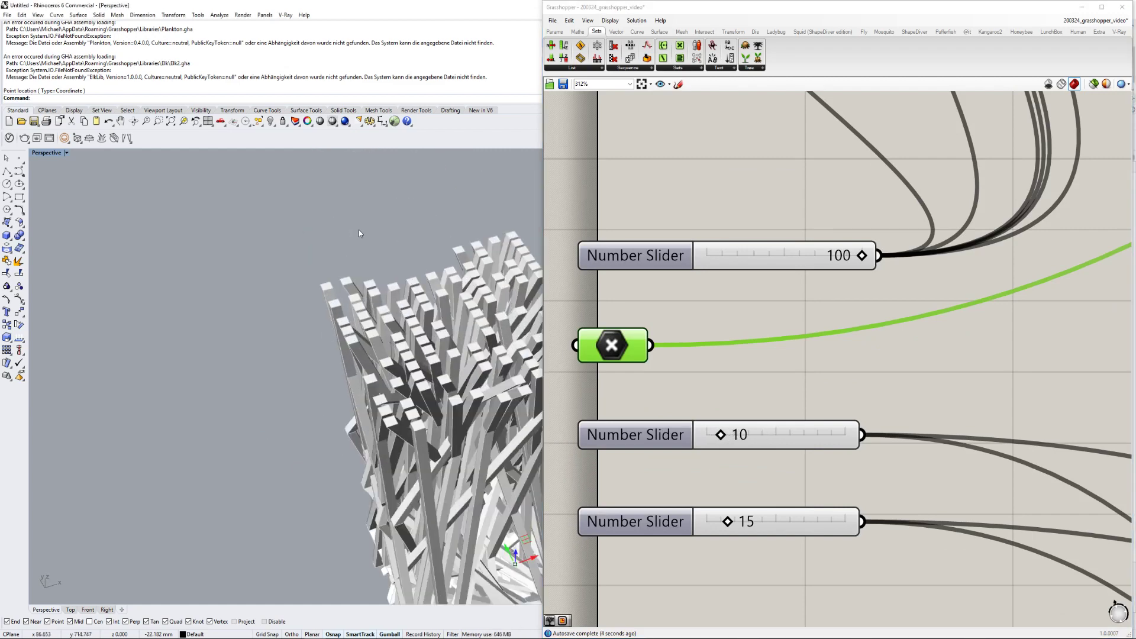
right_drag(415, 379, 428, 353)
scroll(429, 348, down, 4)
scroll(456, 330, up, 2)
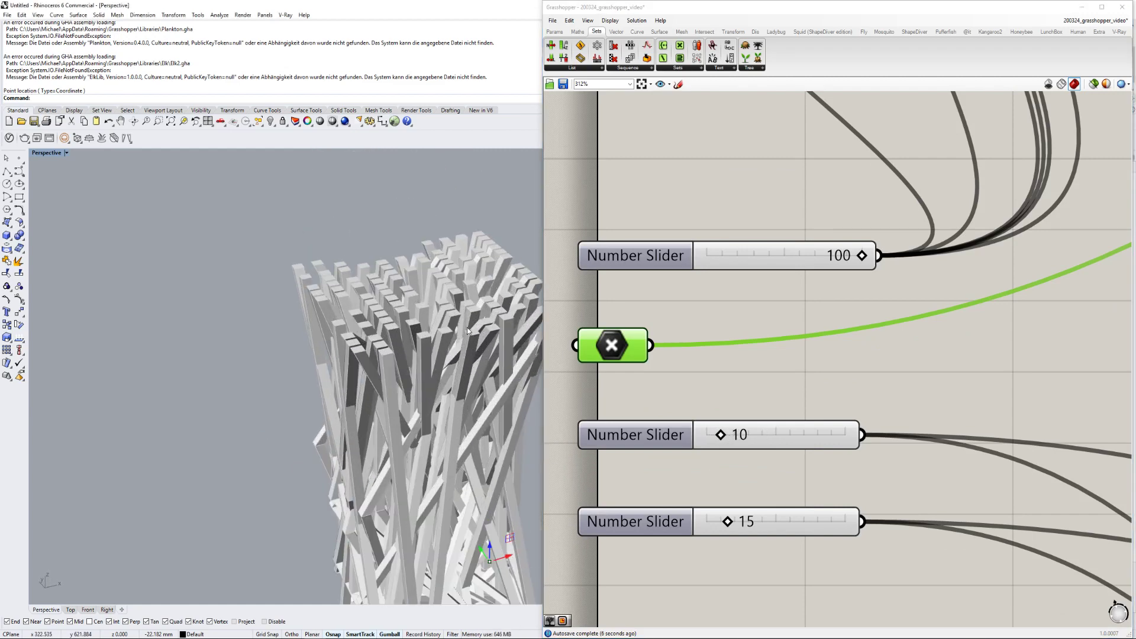
Set the lower of the two number sliders below the point parameter to 14 and inspect the tower.
scroll(467, 328, down, 2)
scroll(422, 308, up, 3)
drag(727, 521, 728, 523)
scroll(927, 444, down, 4)
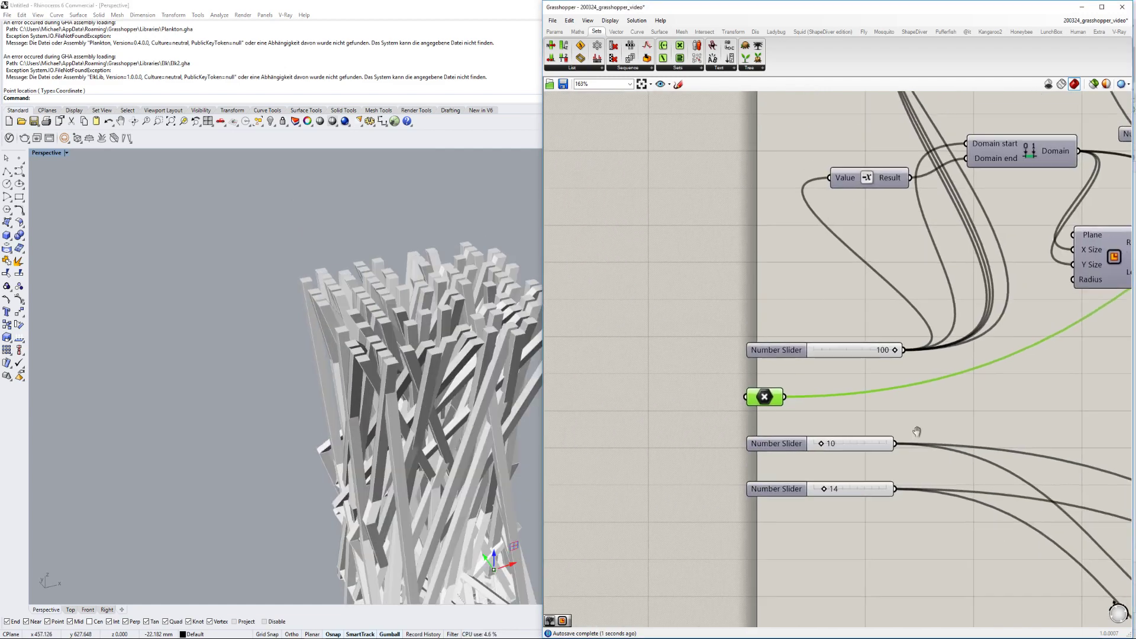
right_drag(906, 367, 837, 431)
Try to raise the number slider above the point parameter that drives the box dimensions.
scroll(837, 425, up, 4)
drag(813, 405, 843, 408)
scroll(446, 442, down, 3)
scroll(446, 443, up, 3)
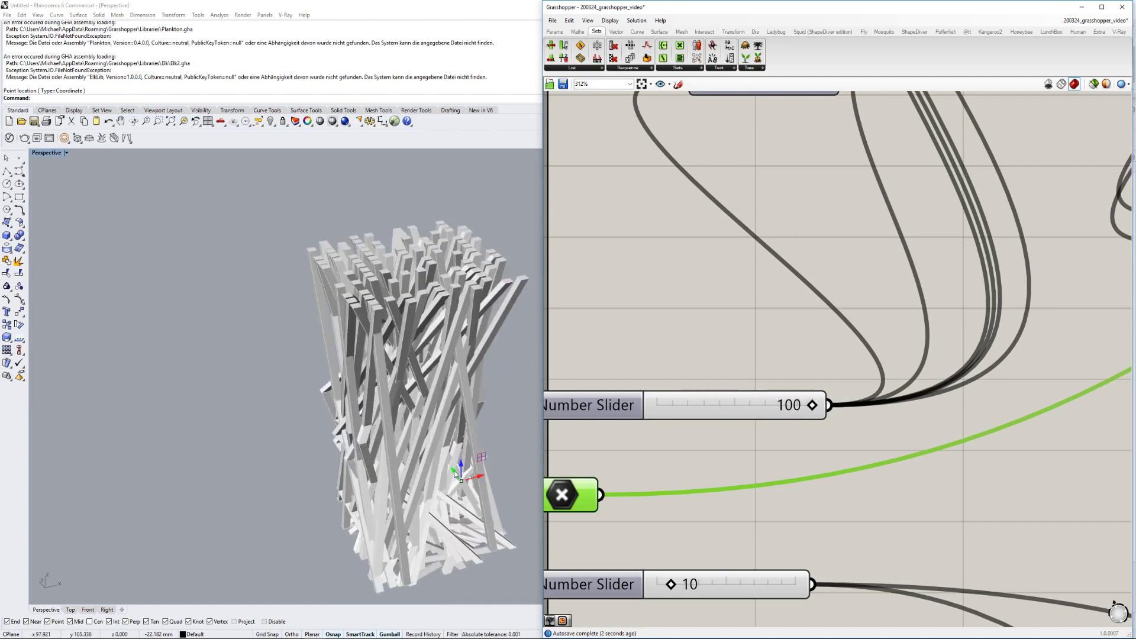
scroll(819, 374, down, 8)
scroll(787, 326, up, 5)
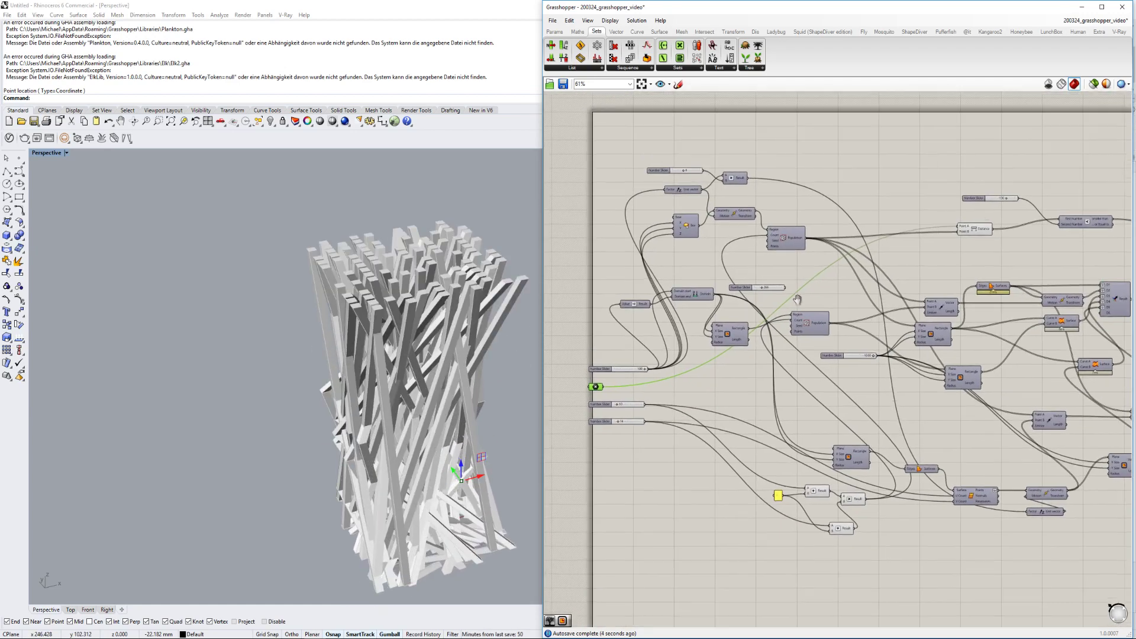
Reduce the number slider driving the rectangles' X and Y sizes to 0.81.
right_drag(760, 328, 720, 321)
scroll(719, 320, down, 4)
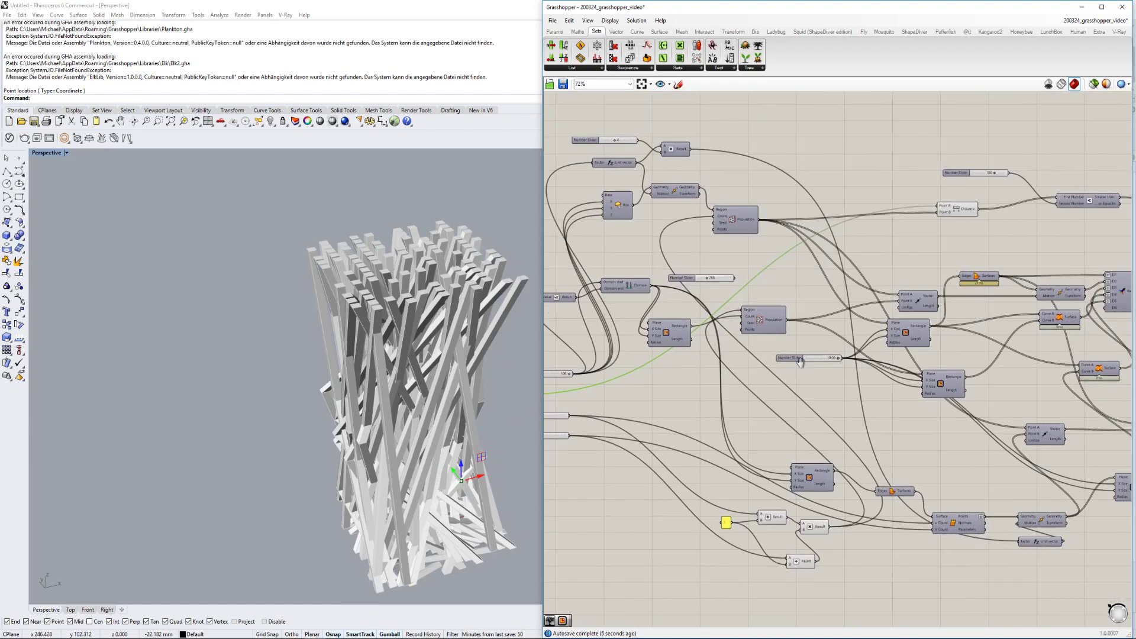
scroll(828, 360, up, 6)
drag(819, 356, 740, 355)
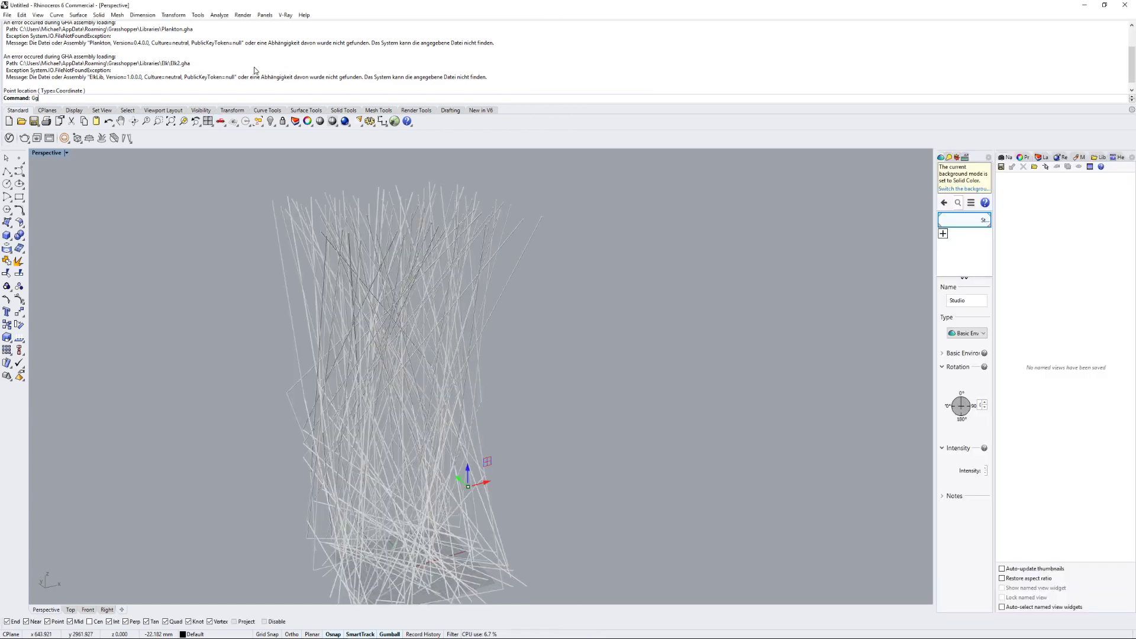
Bring Grasshopper back up and increase the slider for the rectangles' X and Y sizes so the beams get thicker.
text(asshopper)
key(Return)
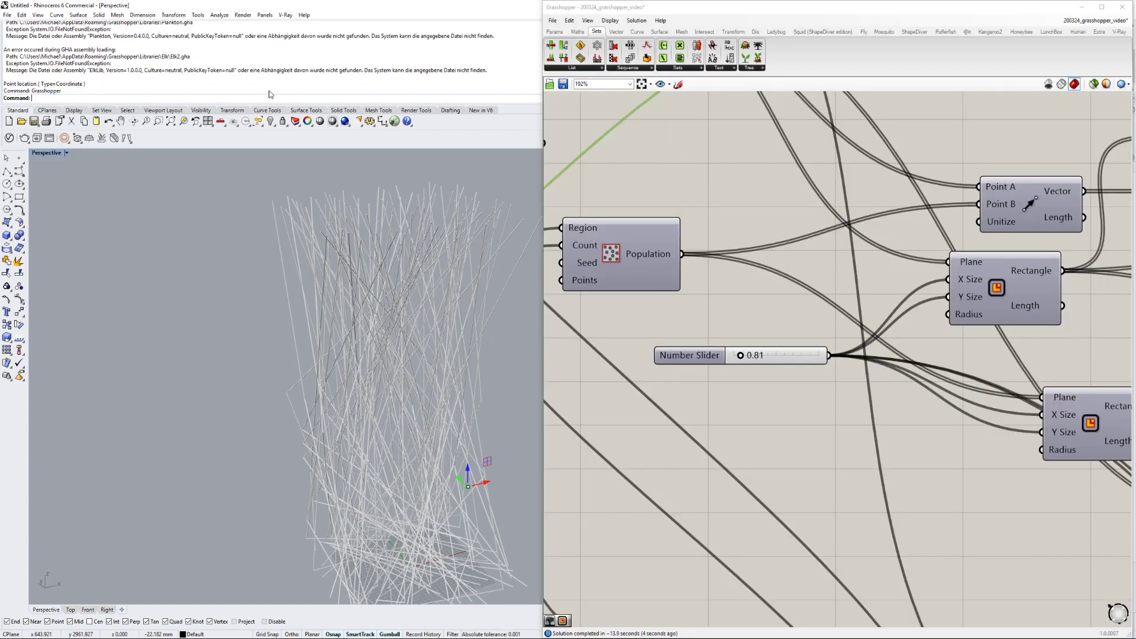
drag(742, 358, 777, 357)
right_drag(771, 361, 728, 392)
scroll(728, 392, down, 5)
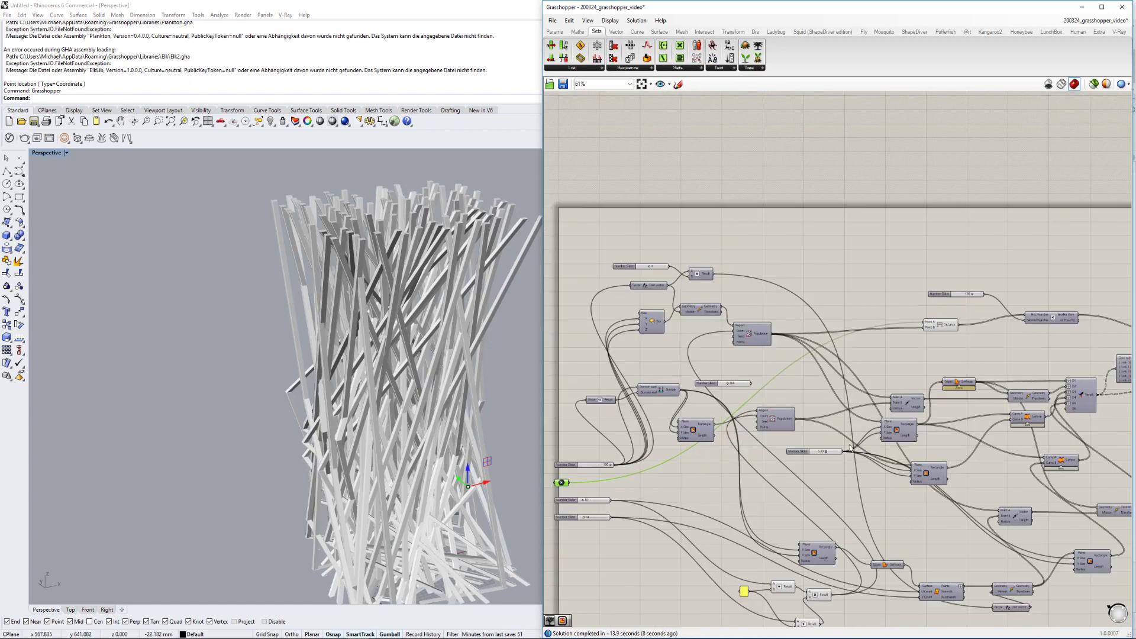
Examine the existing definition from its input sliders through the population and rectangle components to the output end.
right_drag(1089, 380, 818, 382)
scroll(811, 375, up, 3)
scroll(765, 395, down, 1)
right_drag(653, 394, 893, 328)
scroll(893, 328, down, 2)
right_drag(732, 327, 805, 314)
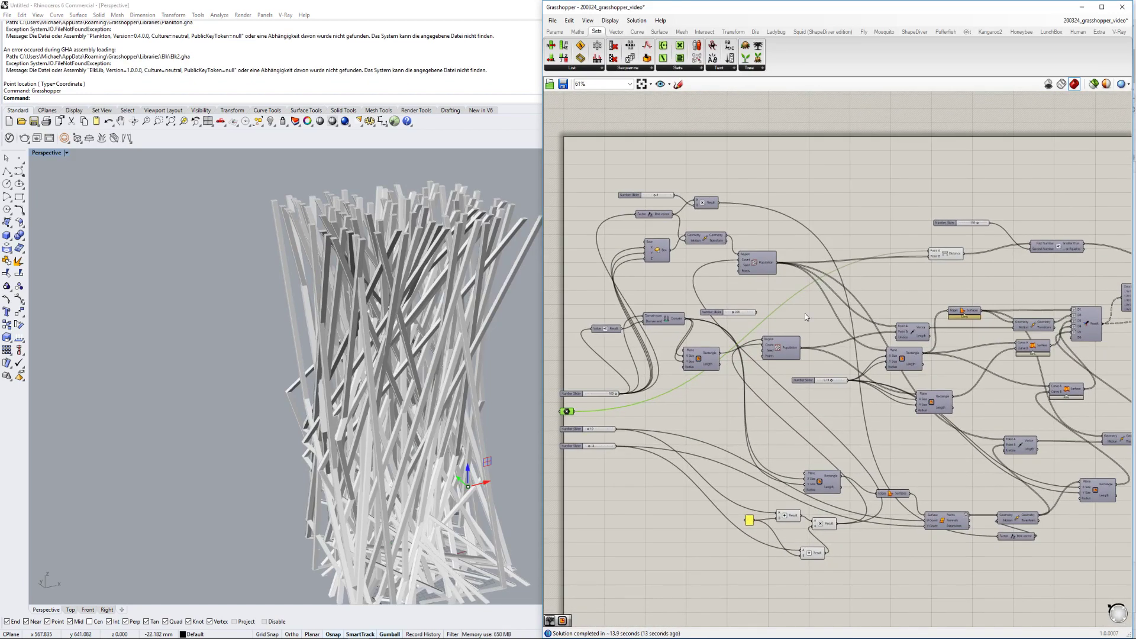
right_drag(700, 334, 794, 344)
scroll(755, 336, up, 2)
scroll(795, 344, down, 1)
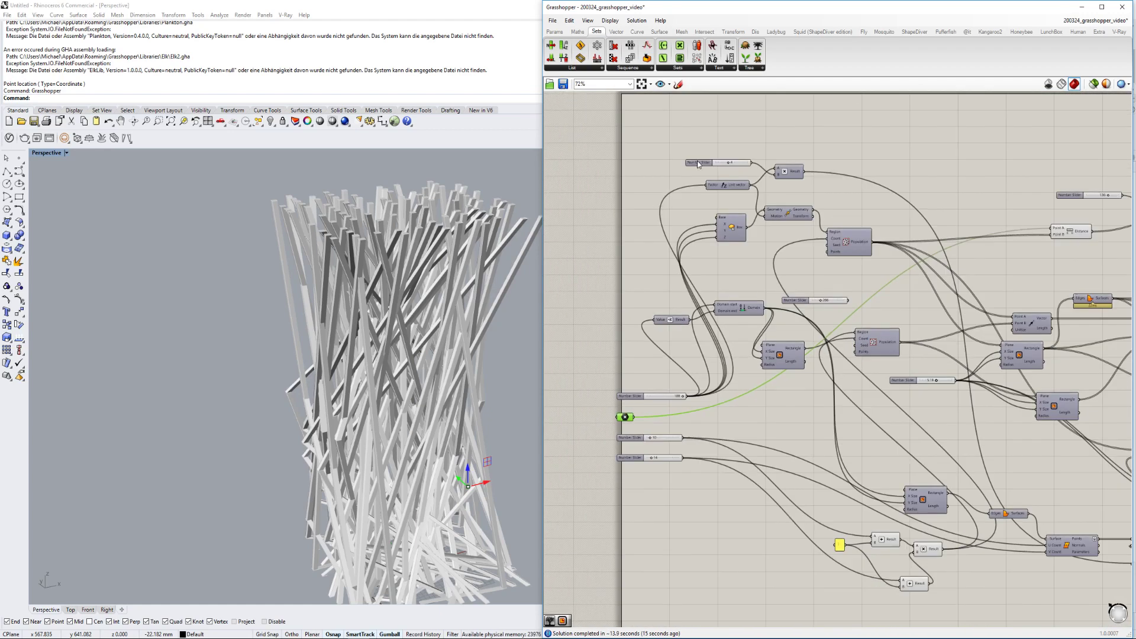
Create a new Grasshopper document and place a Center Box component on its empty canvas.
click(554, 21)
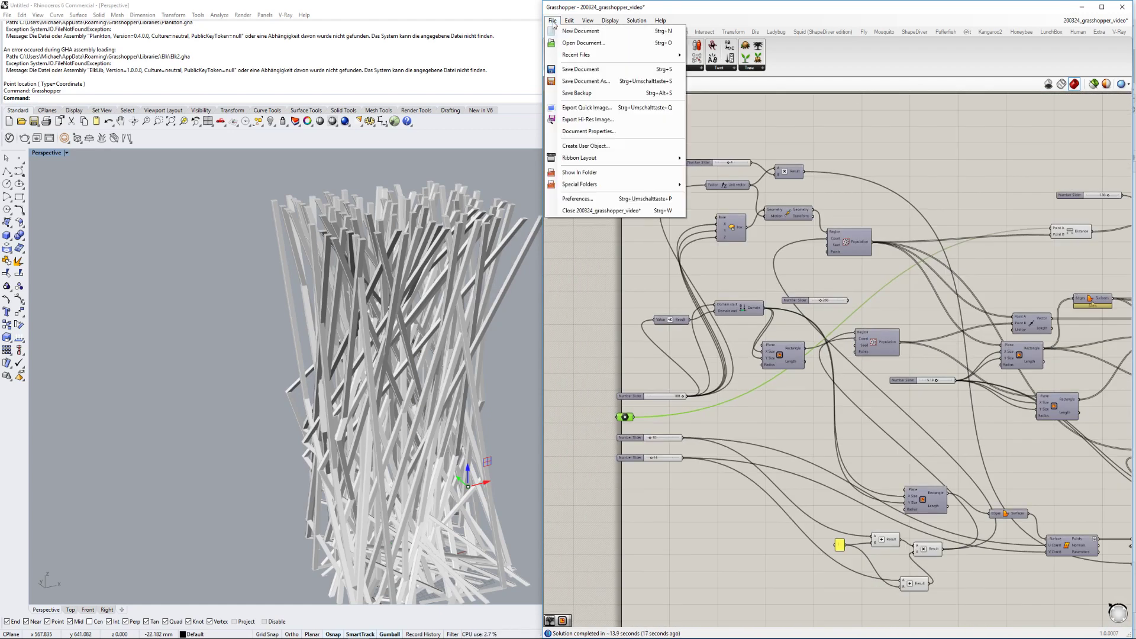
click(571, 44)
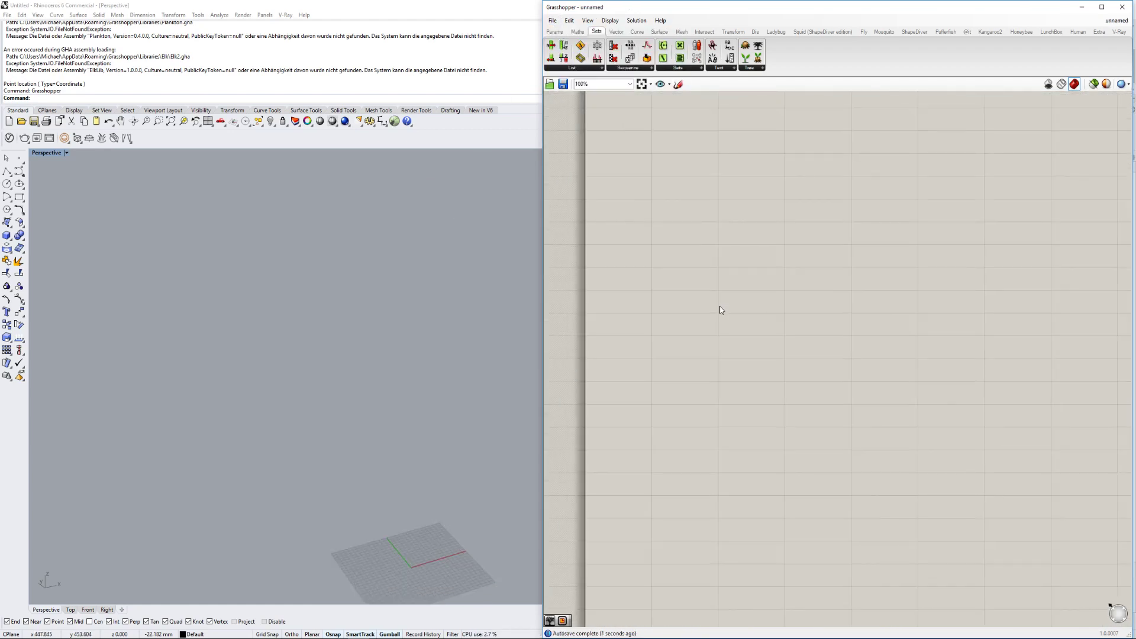
double_click(719, 307)
text(box)
key(Up)
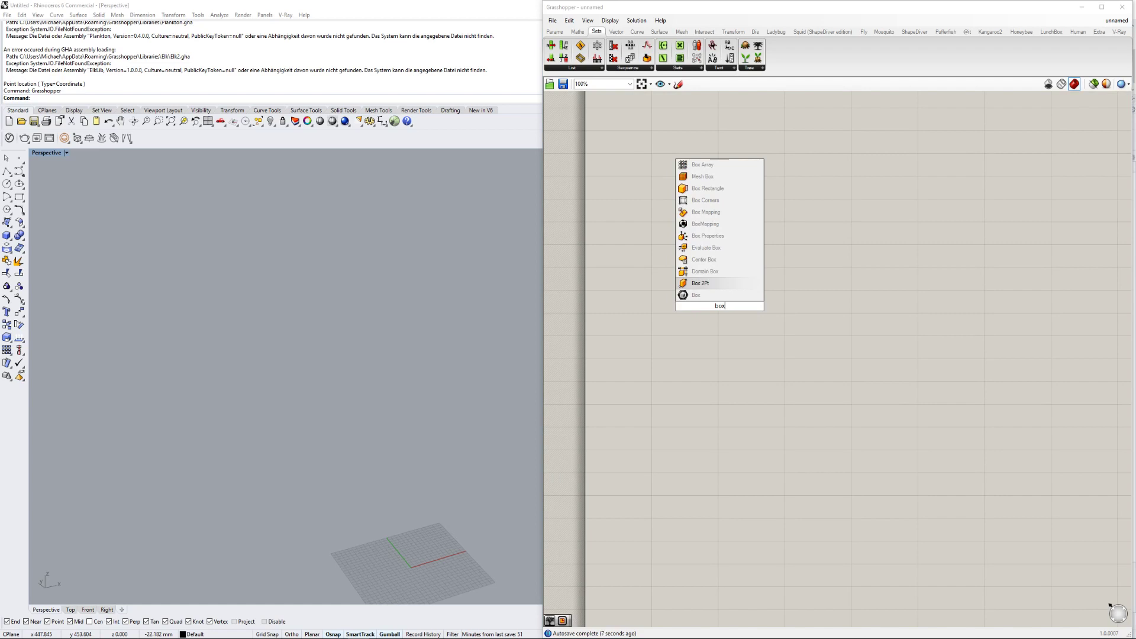
key(Up)
key(Up)
key(Up)
key(Up)
key(Up)
key(Down)
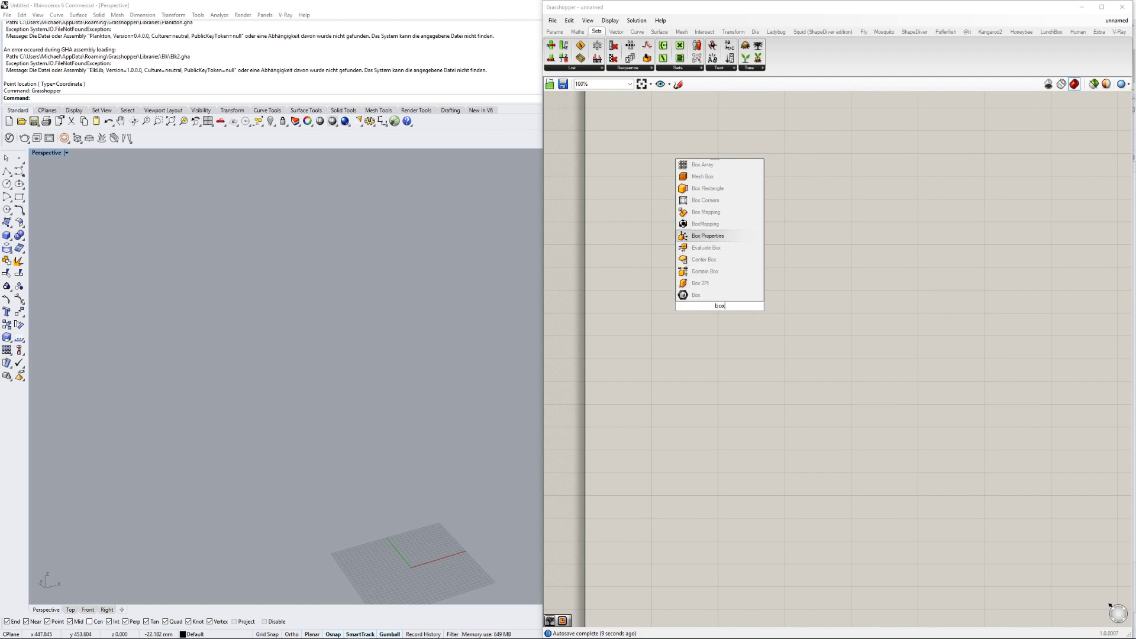
key(Down)
key(Down)
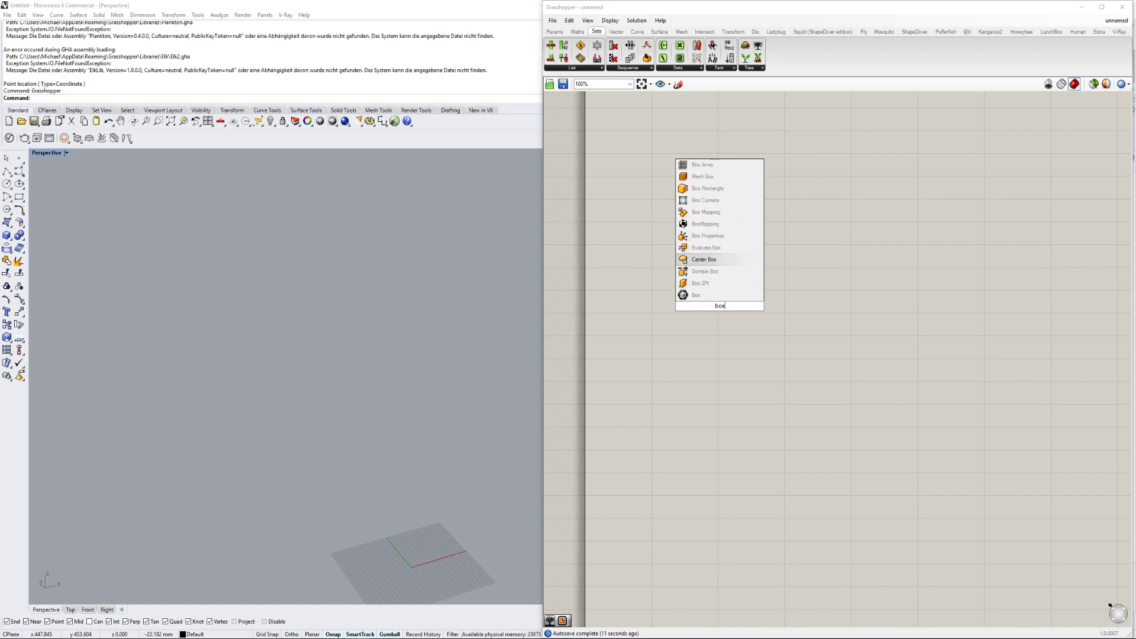
key(Return)
drag(722, 307, 816, 307)
Add a number slider with value 22 and connect it to the Center Box's X, Y and Z inputs.
scroll(726, 327, up, 2)
scroll(407, 467, up, 5)
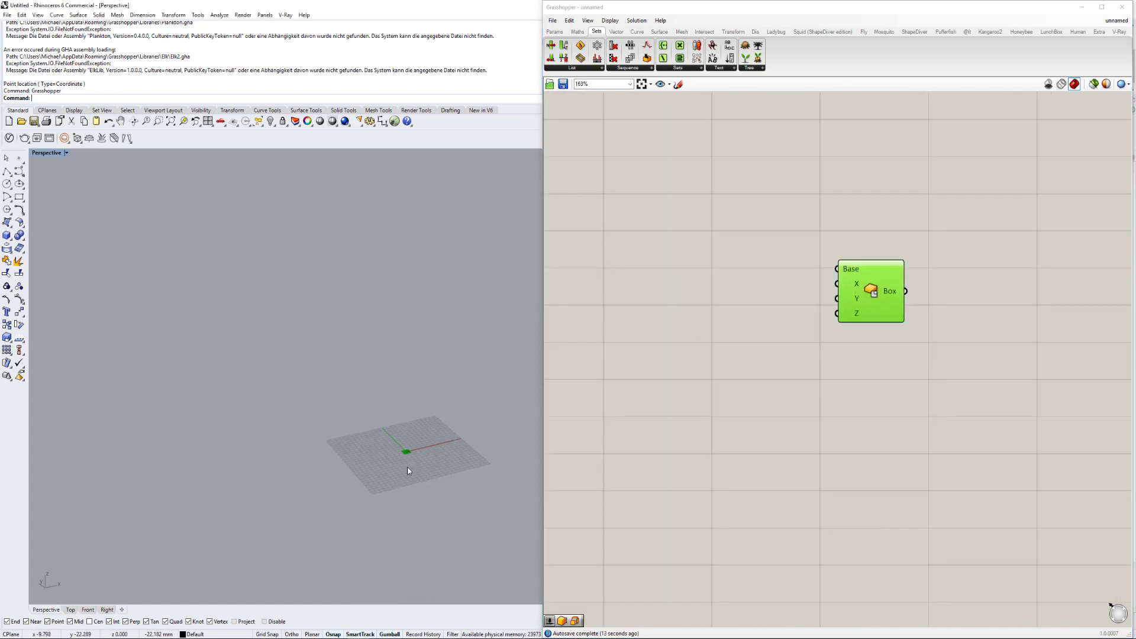
double_click(745, 314)
text(22)
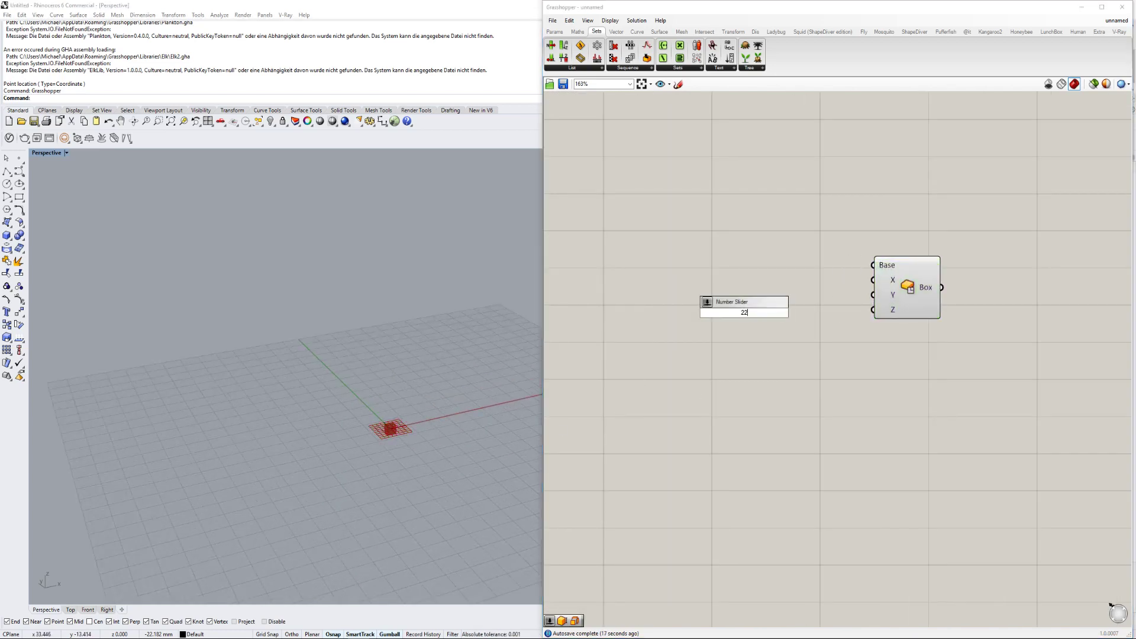
key(Return)
drag(822, 313, 875, 281)
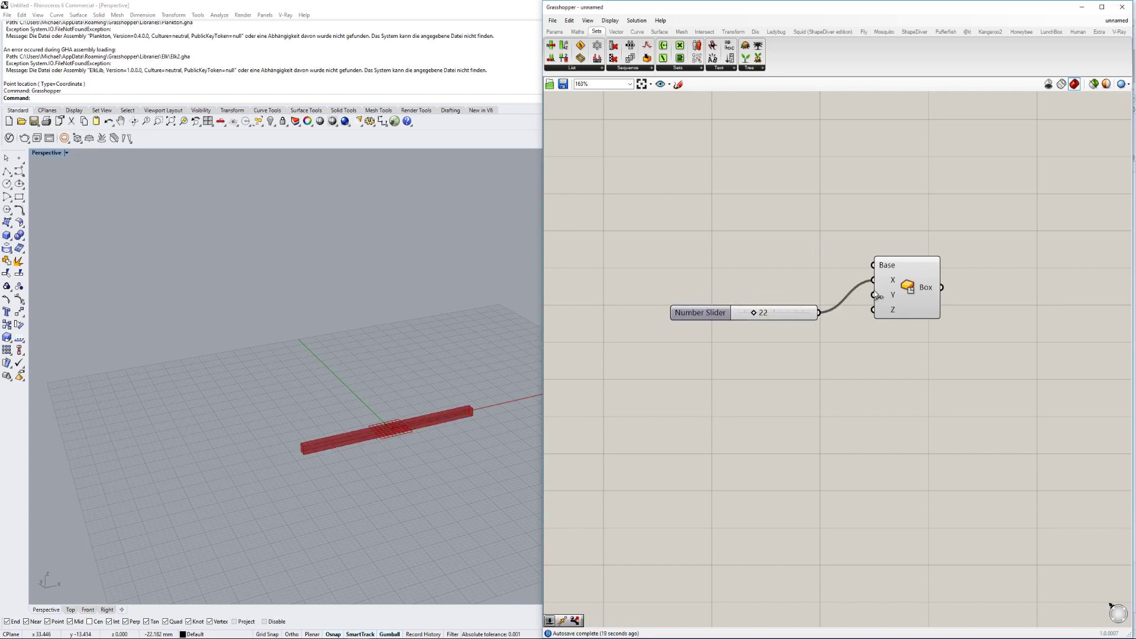
drag(821, 312, 875, 310)
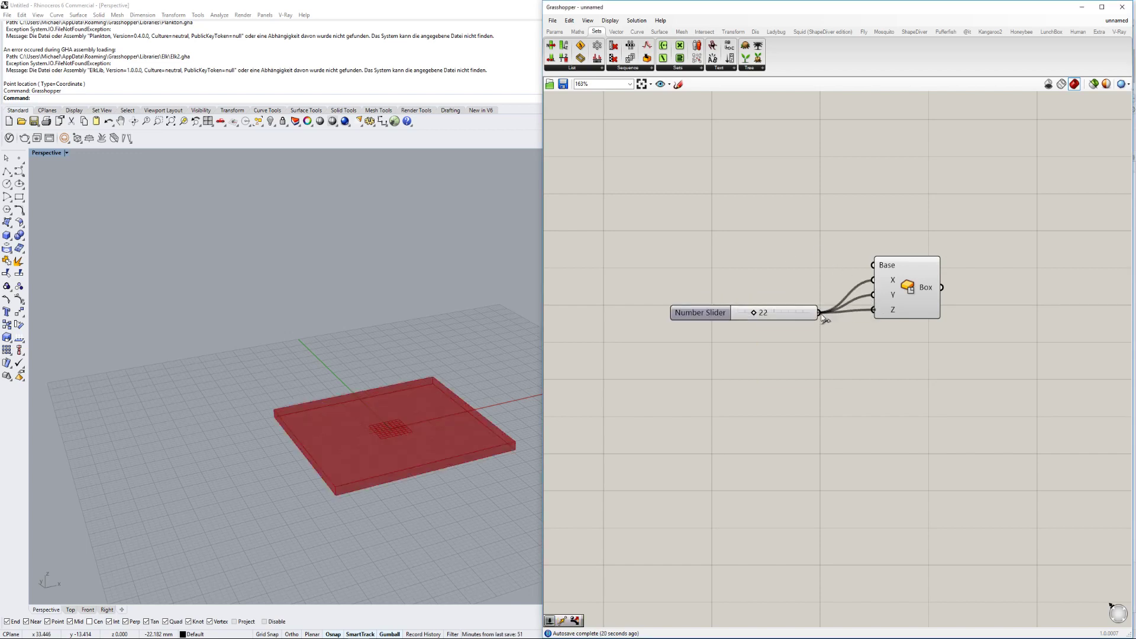
Set the number slider for the box dimensions to 37.
click(757, 313)
drag(757, 314, 764, 313)
scroll(386, 378, down, 2)
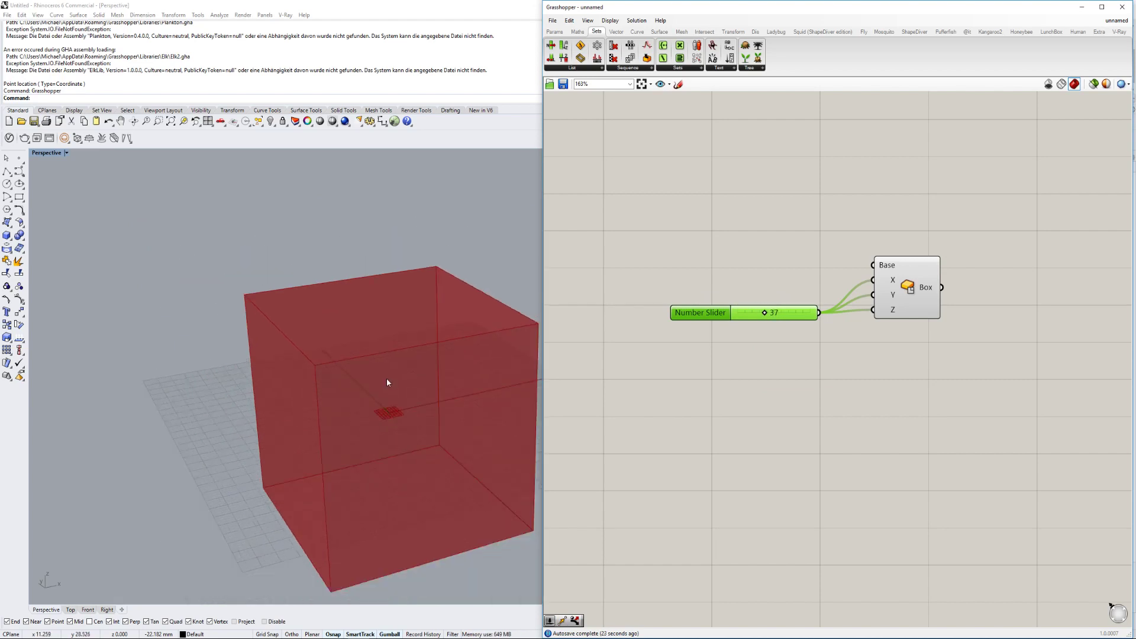
Add a Populate 3D component, connect the box to its Region input and inspect the generated points.
scroll(842, 362, down, 1)
scroll(842, 366, down, 2)
double_click(923, 347)
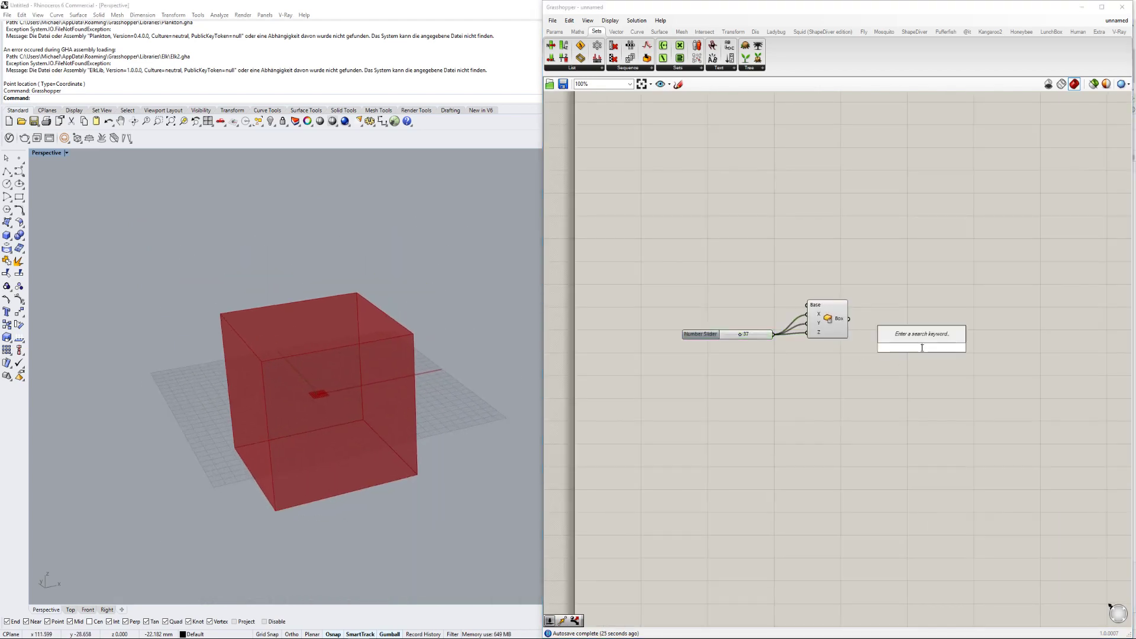
text(pop)
key(Up)
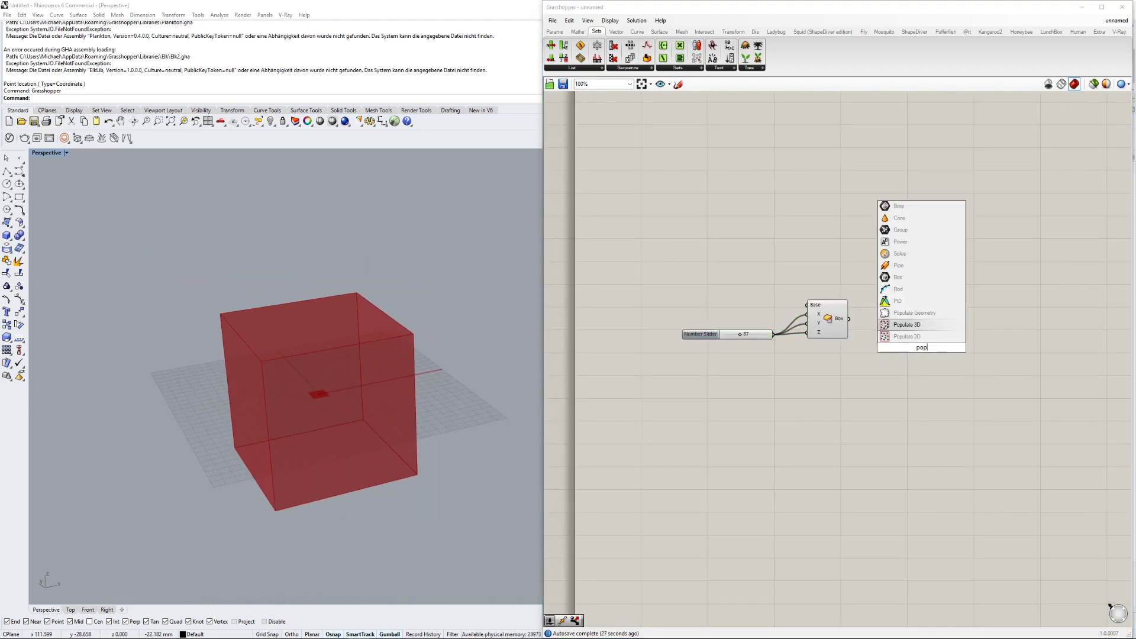
key(Return)
scroll(907, 349, up, 2)
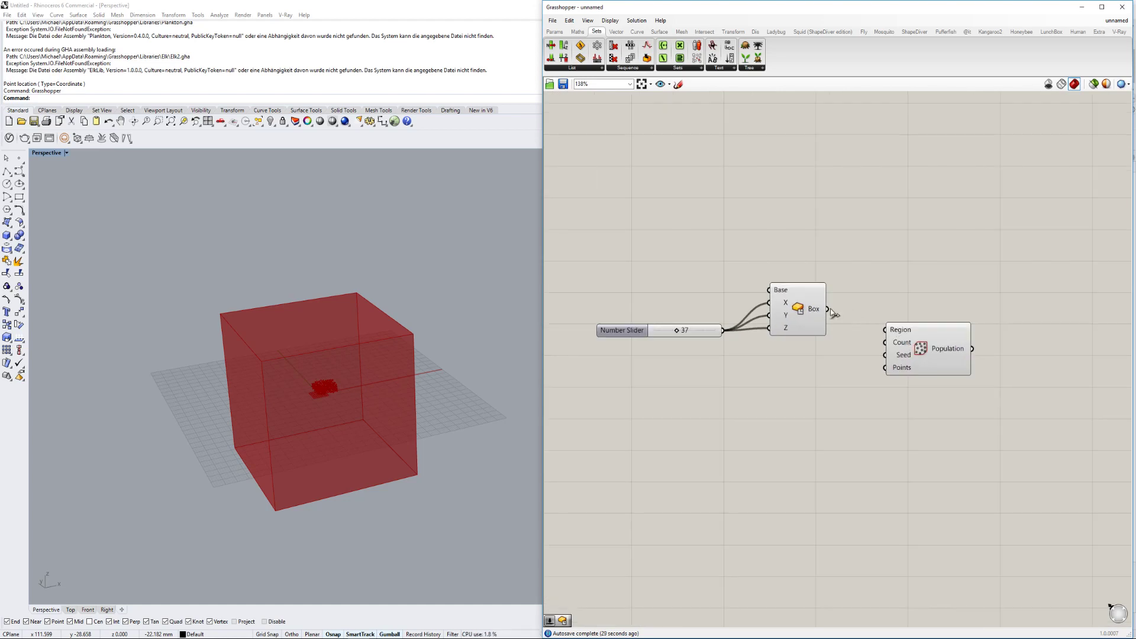
drag(897, 329, 899, 330)
click(929, 361)
scroll(907, 371, up, 3)
scroll(910, 377, down, 3)
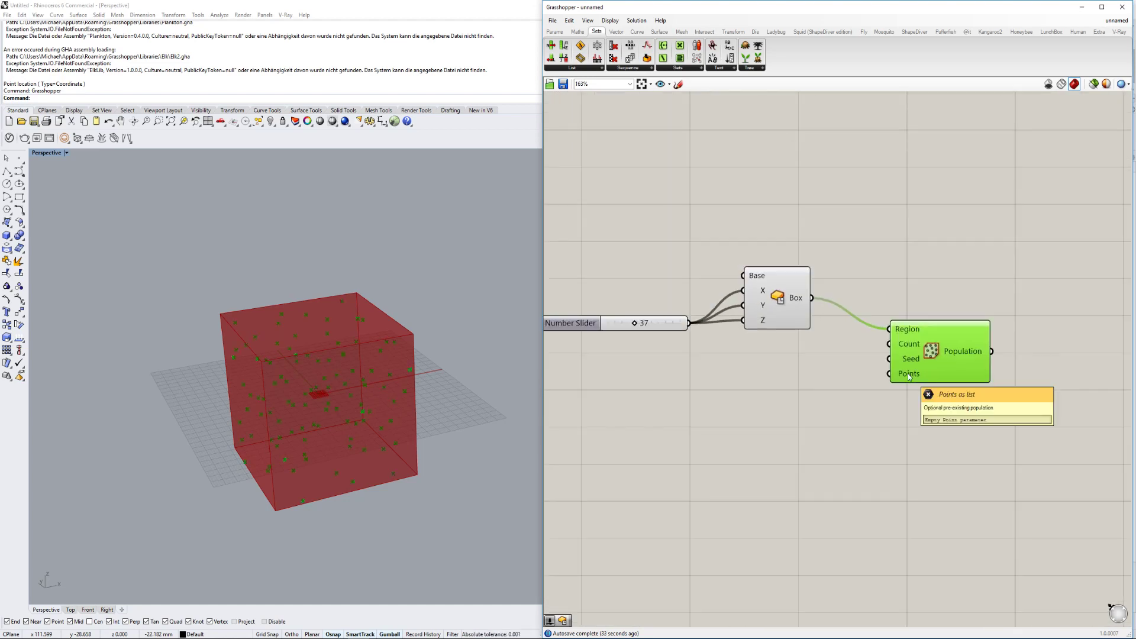
scroll(785, 418, down, 2)
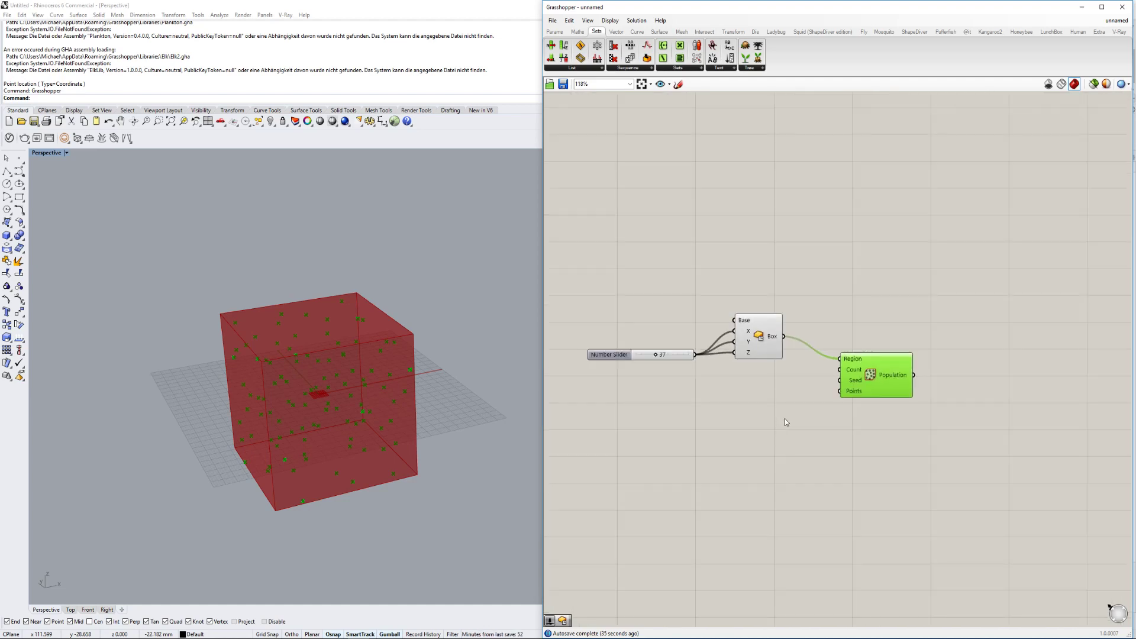
Add a Rectangle component and connect the Population output to its Plane input.
right_drag(815, 459, 764, 433)
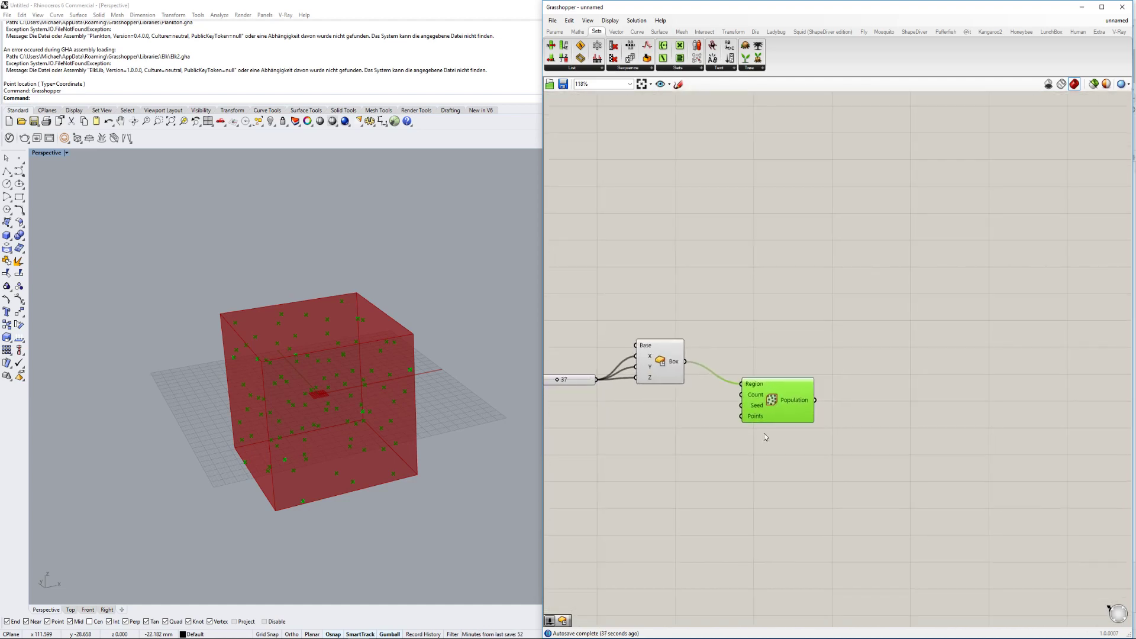
double_click(913, 421)
text(r)
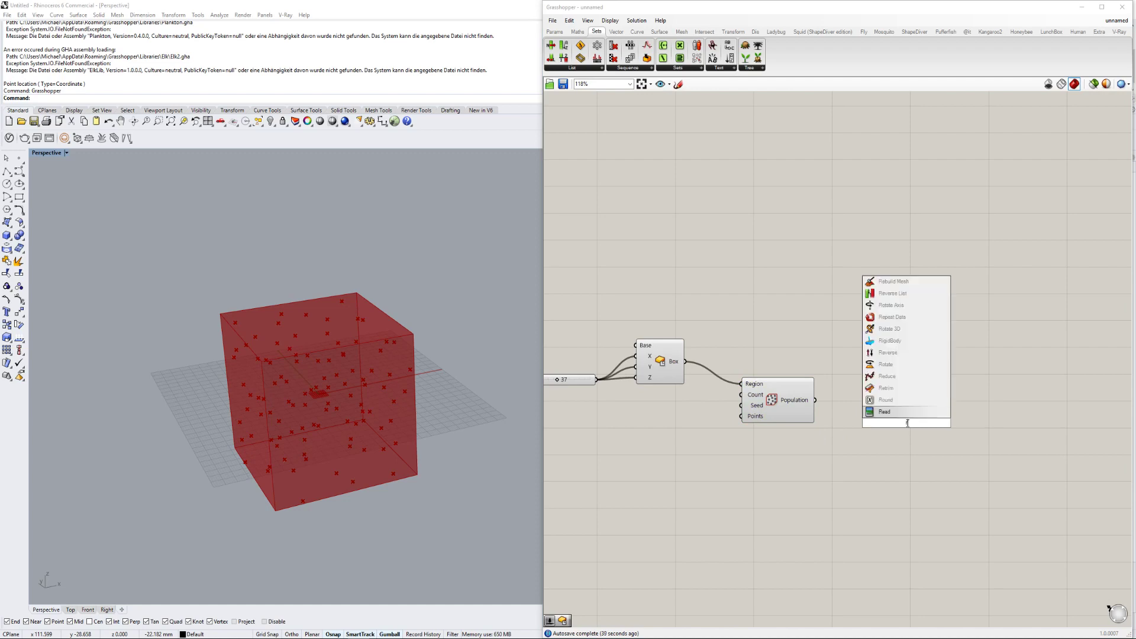
text(ect)
key(Return)
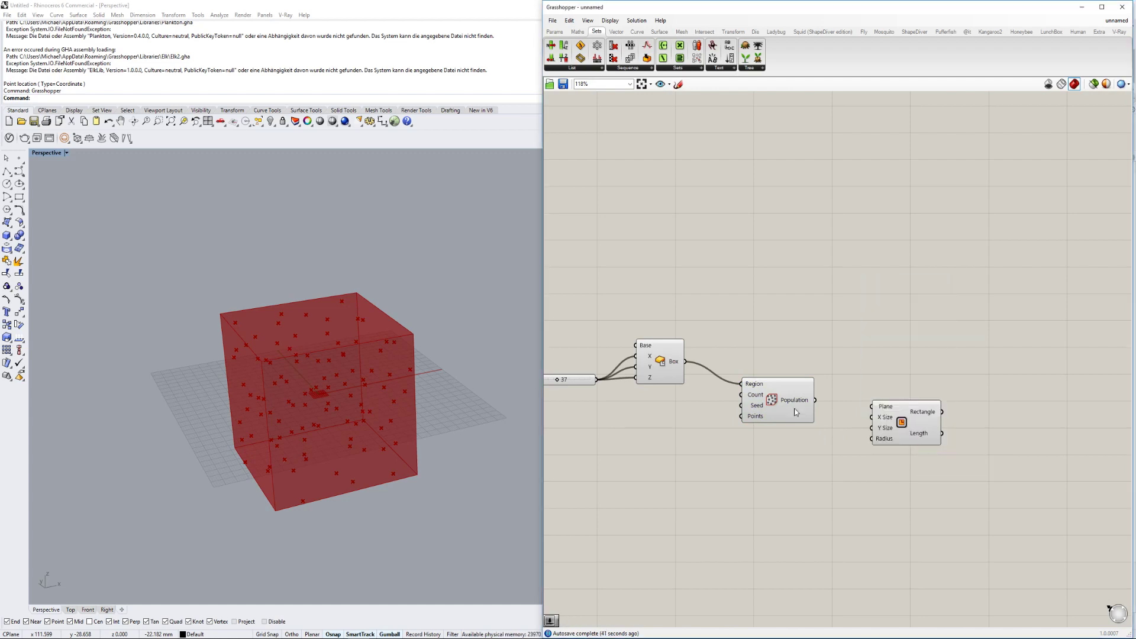
drag(815, 400, 874, 407)
drag(907, 425, 908, 410)
right_drag(888, 425, 886, 385)
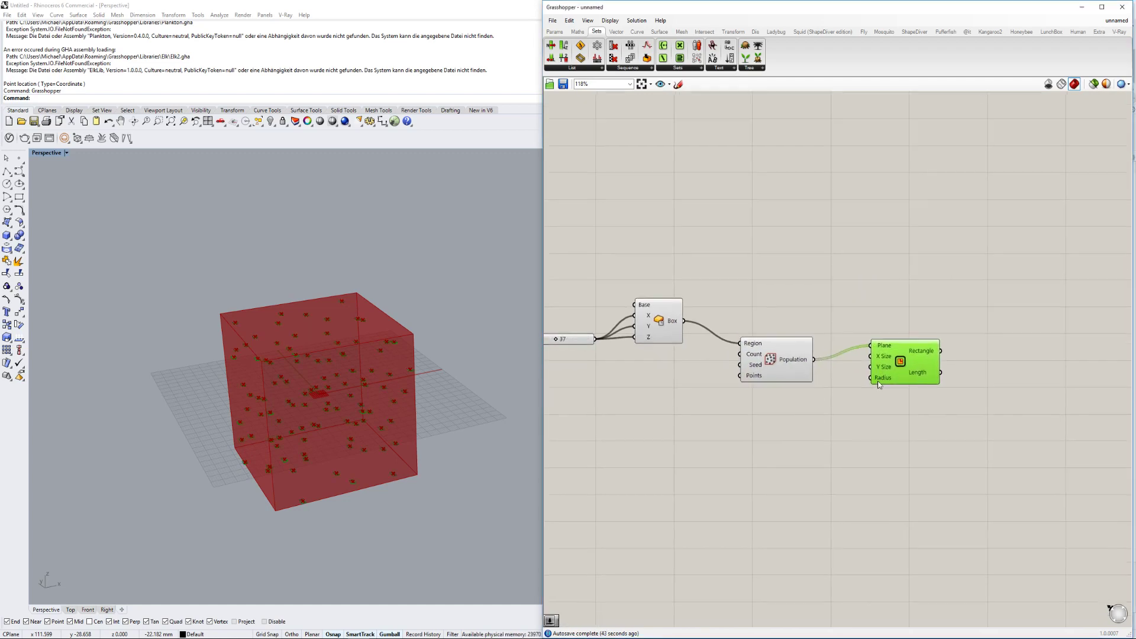
Add a number slider with value 9 and connect it to the Rectangle's X Size and Y Size inputs.
scroll(888, 384, up, 2)
drag(910, 382, 1000, 382)
double_click(782, 477)
text(22)
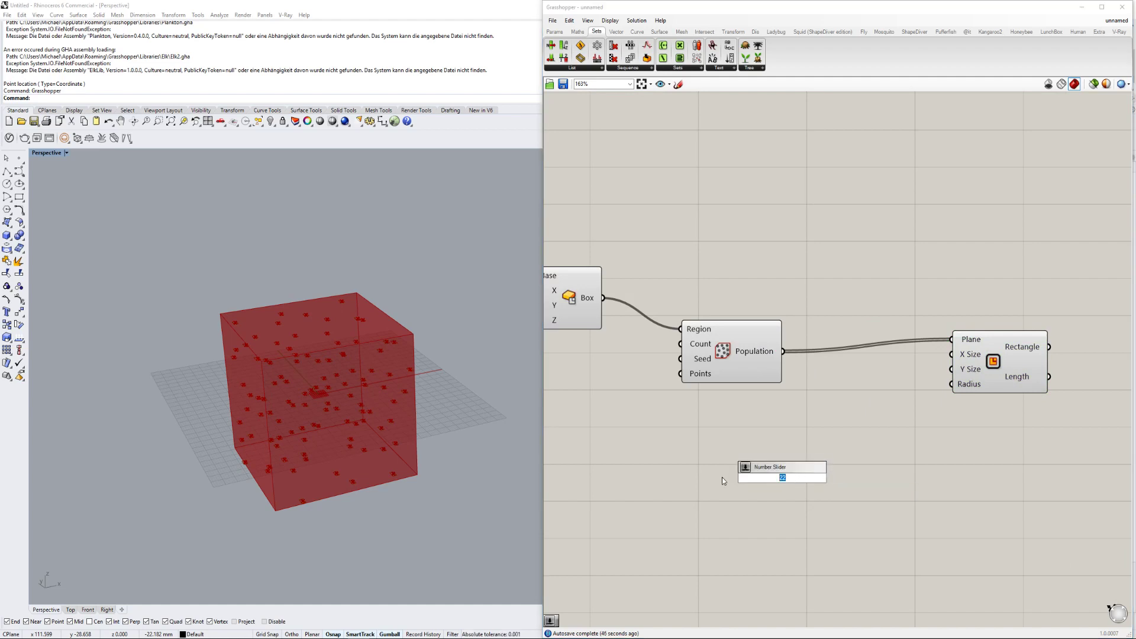
key(Return)
drag(858, 478, 951, 353)
scroll(953, 355, up, 1)
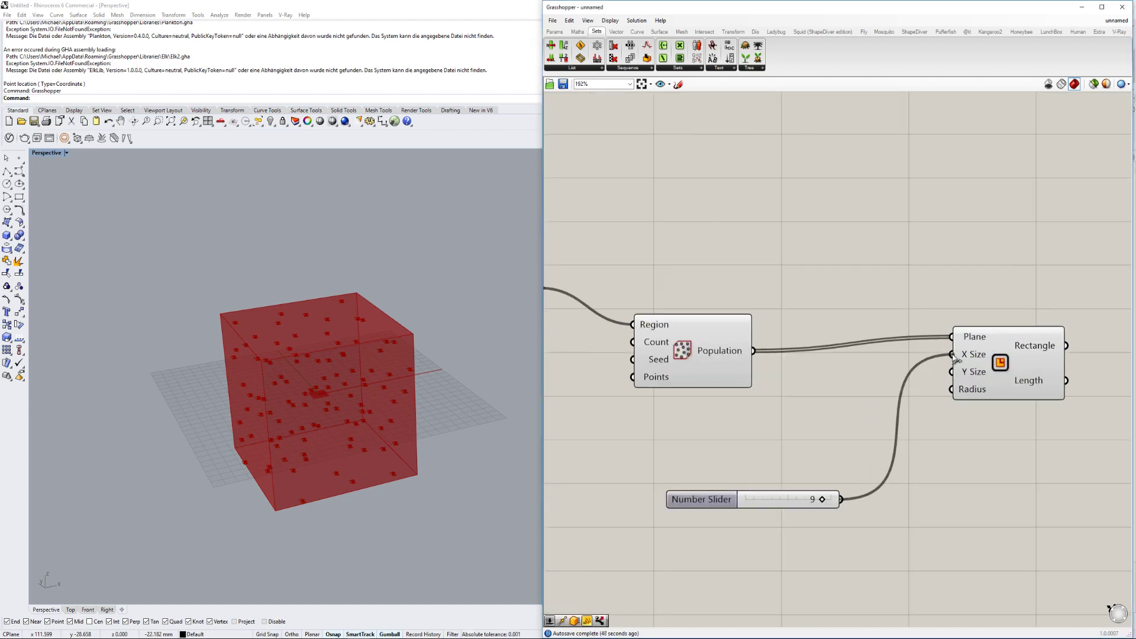
shift+drag(841, 499, 951, 372)
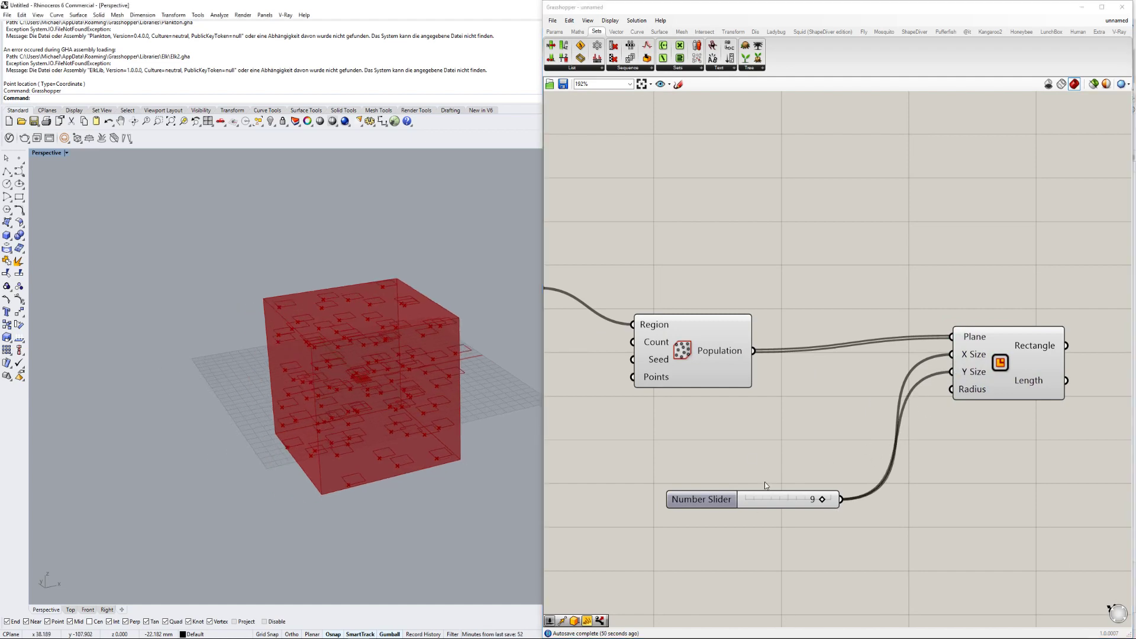
Move the rectangle size slider closer to the Rectangle component, set it to 7 and inspect the rectangles in the box.
drag(738, 491, 788, 409)
scroll(414, 385, up, 3)
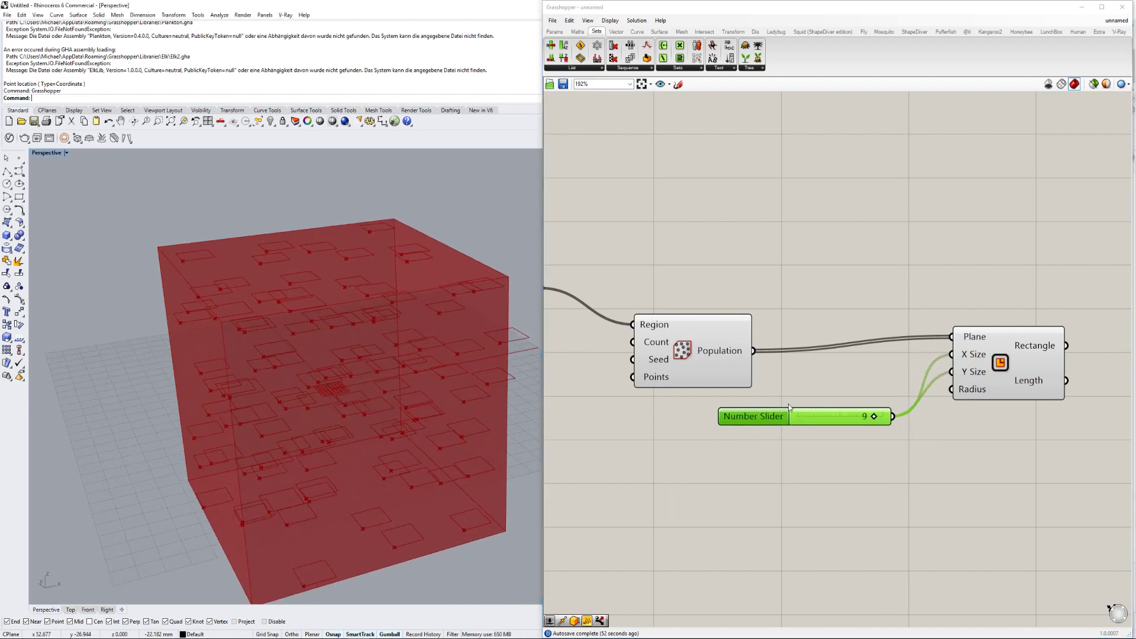
scroll(409, 402, down, 2)
drag(875, 418, 858, 417)
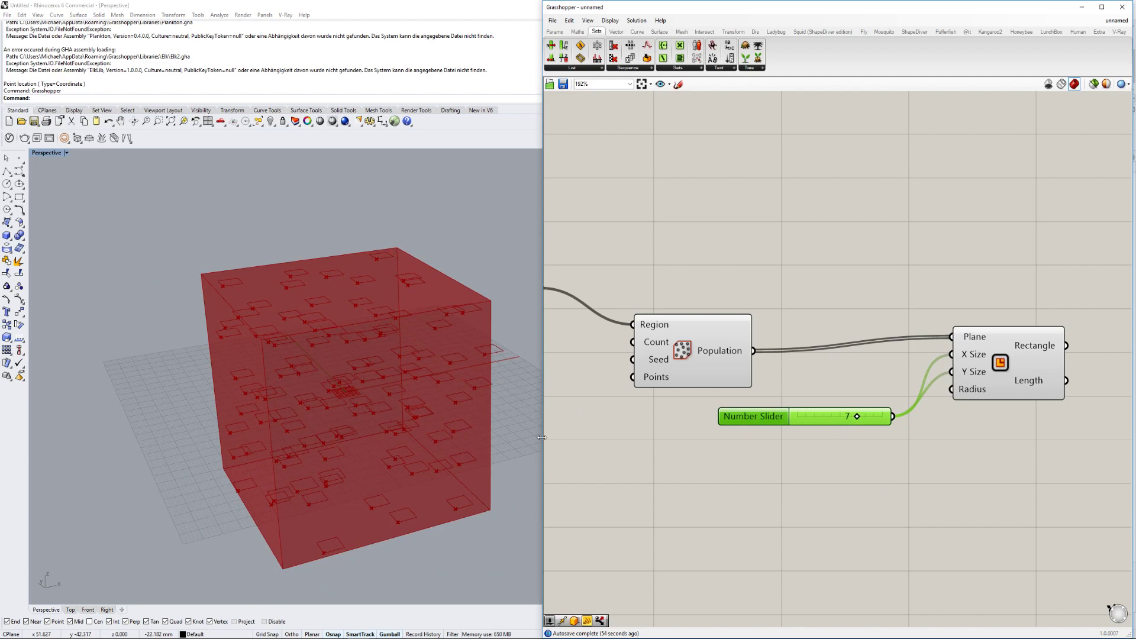
scroll(431, 410, down, 3)
scroll(342, 401, up, 4)
scroll(335, 481, down, 2)
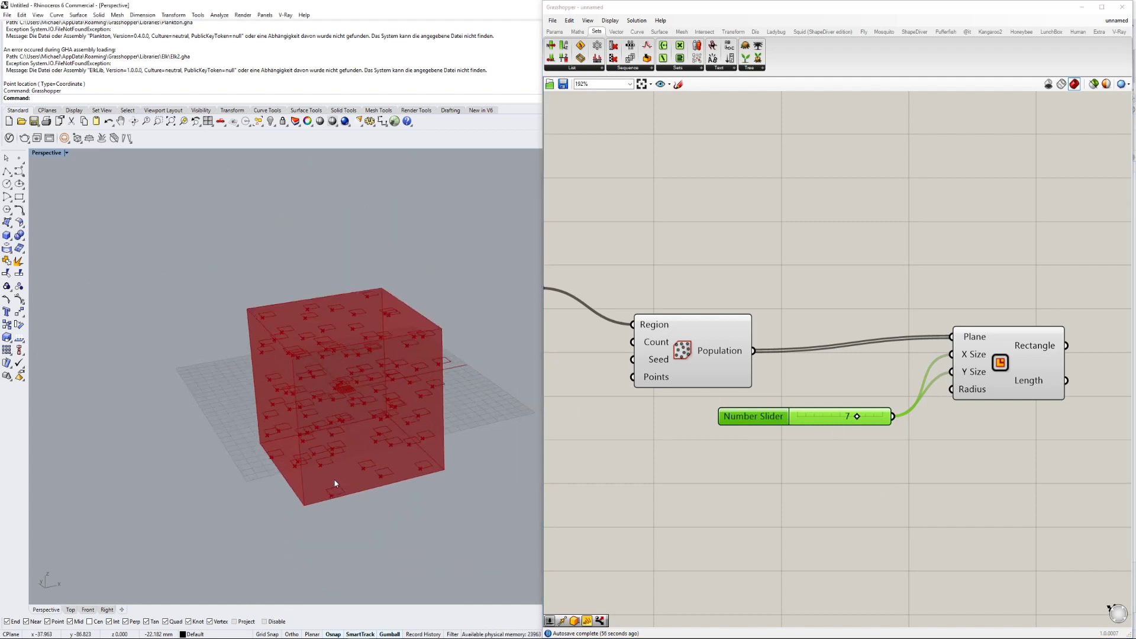
right_drag(335, 483, 401, 499)
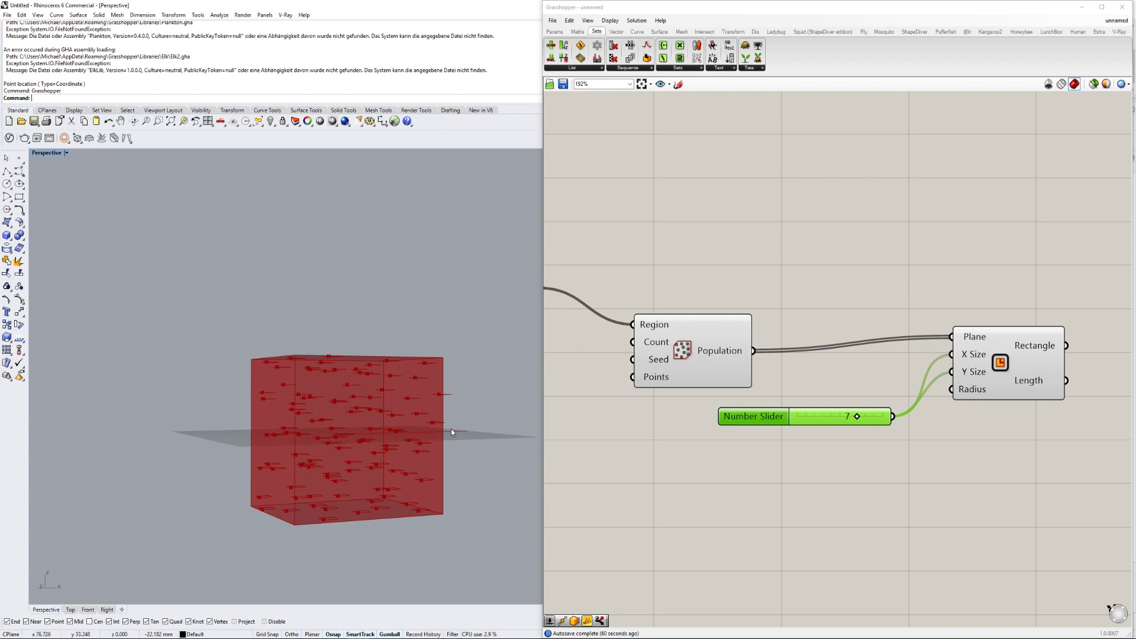
Add a Move component above Populate 3D and a Unit Z vector component beside it.
right_drag(875, 370, 819, 378)
scroll(649, 369, down, 1)
right_drag(649, 370, 718, 370)
right_drag(660, 349, 776, 378)
double_click(769, 297)
text(mo)
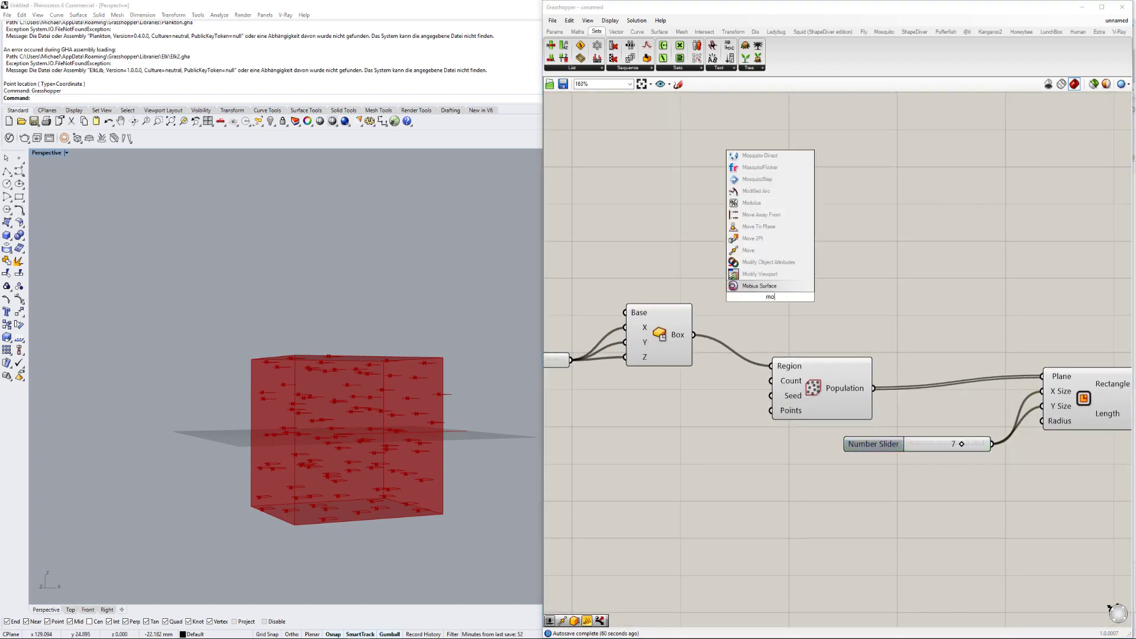
text(ve)
key(Return)
right_drag(767, 293, 851, 300)
drag(847, 294, 878, 289)
click(769, 289)
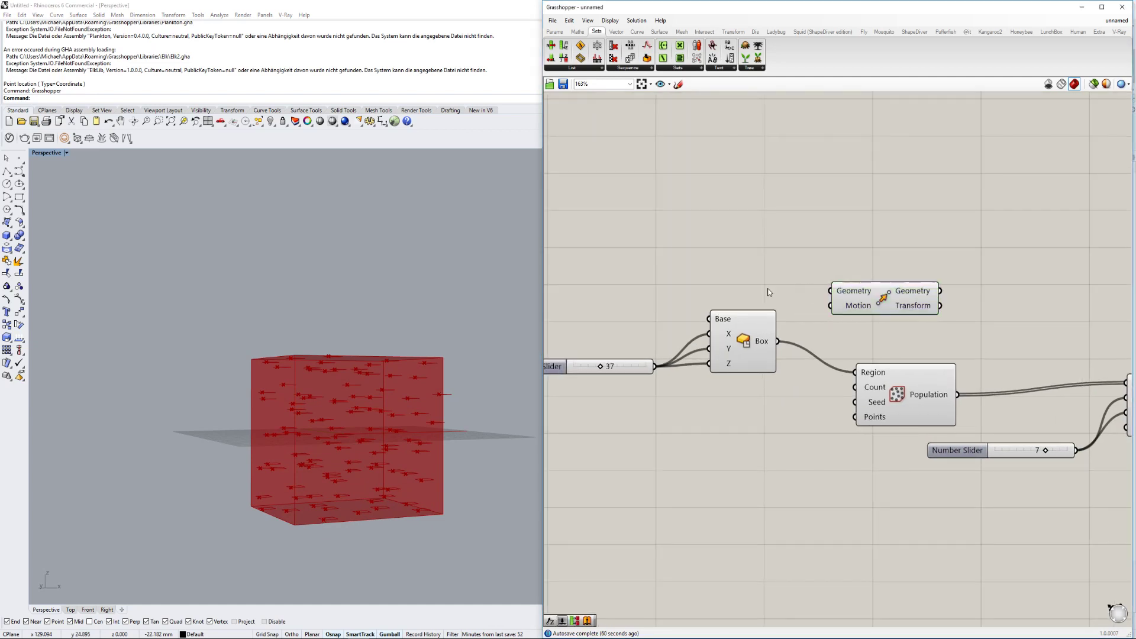
double_click(768, 289)
text(z)
key(Return)
Add a Division component ahead of the Unit Z vector and a panel containing 2.
double_click(639, 283)
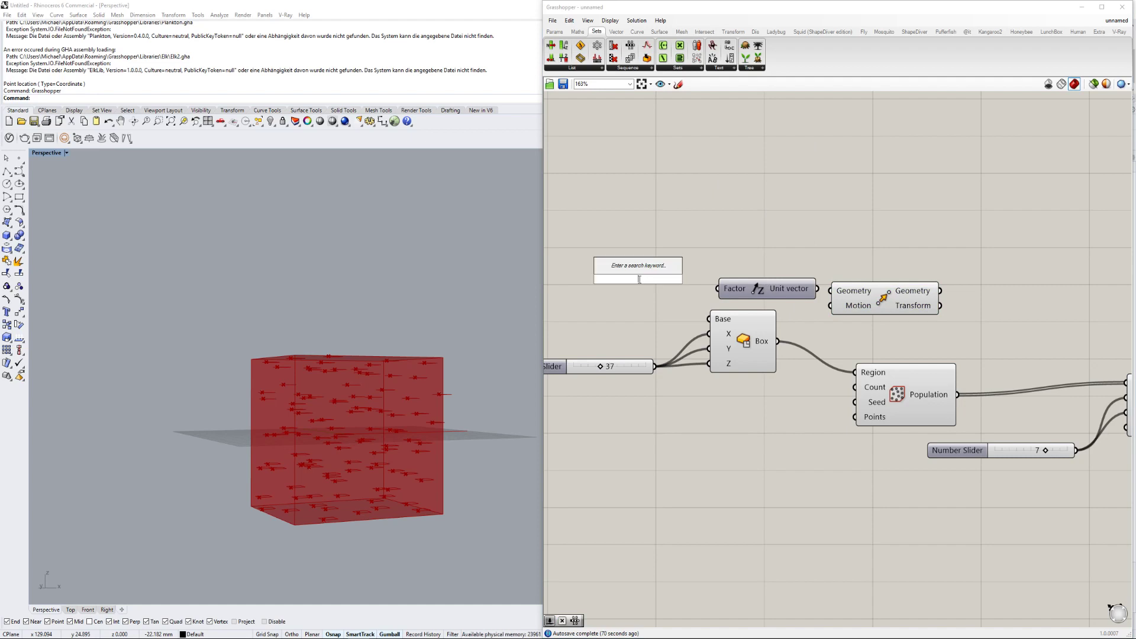
text(&)
key(Return)
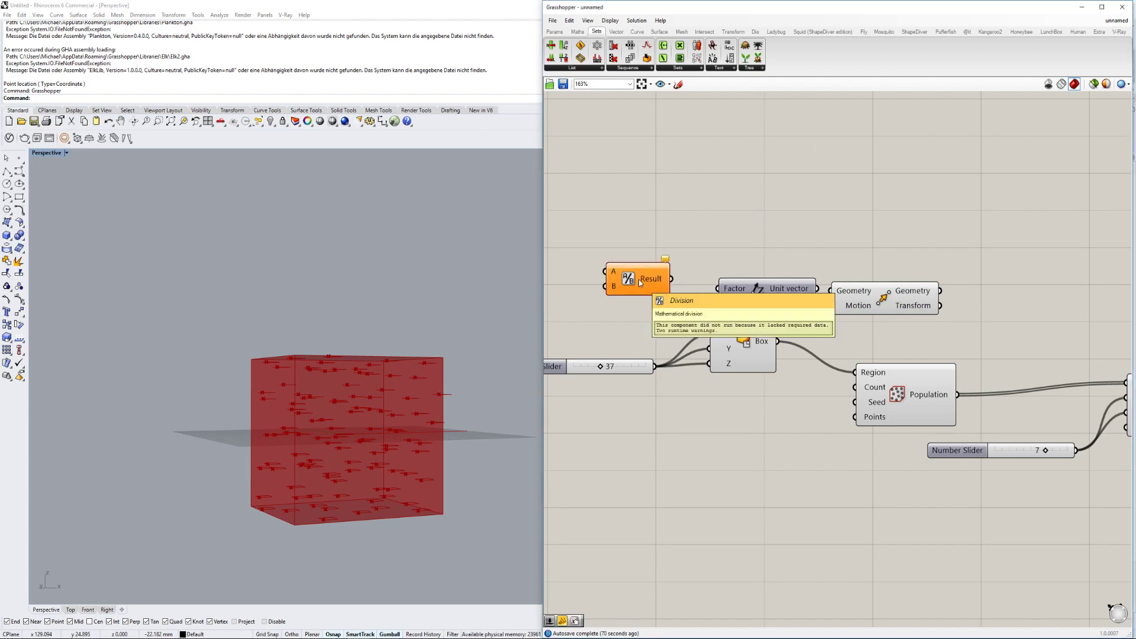
double_click(589, 304)
text(&)
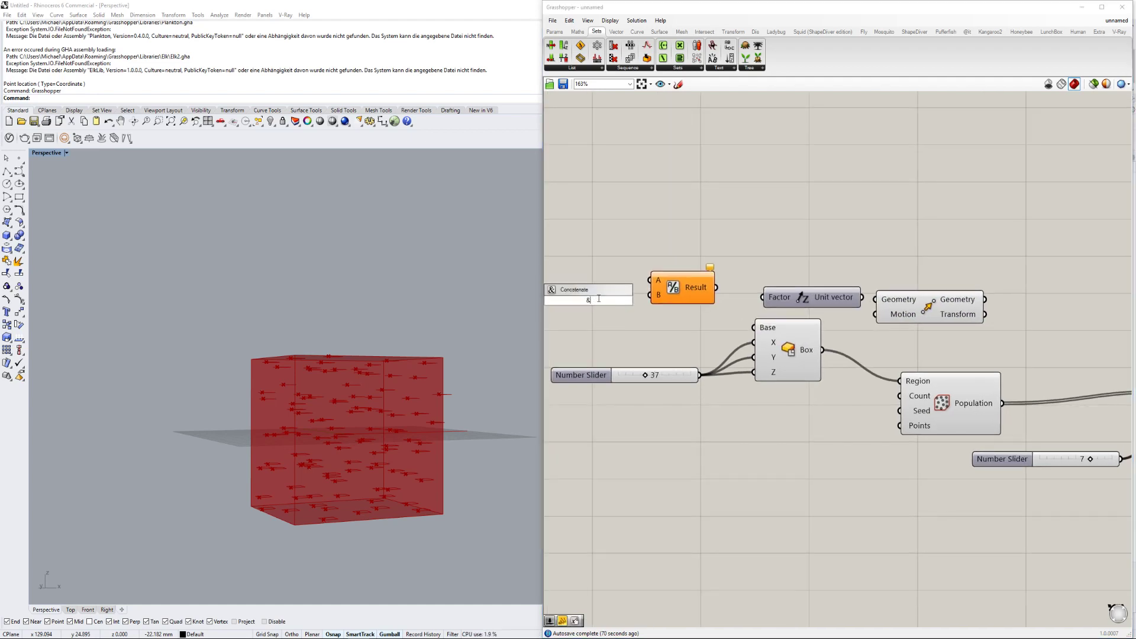
key(BackSpace)
text(//2)
key(Return)
Wire the box slider divided by the panel through Unit Z into Move's Motion, and the box through Move into Populate 3D's Region.
drag(599, 300, 700, 375)
drag(716, 288, 763, 297)
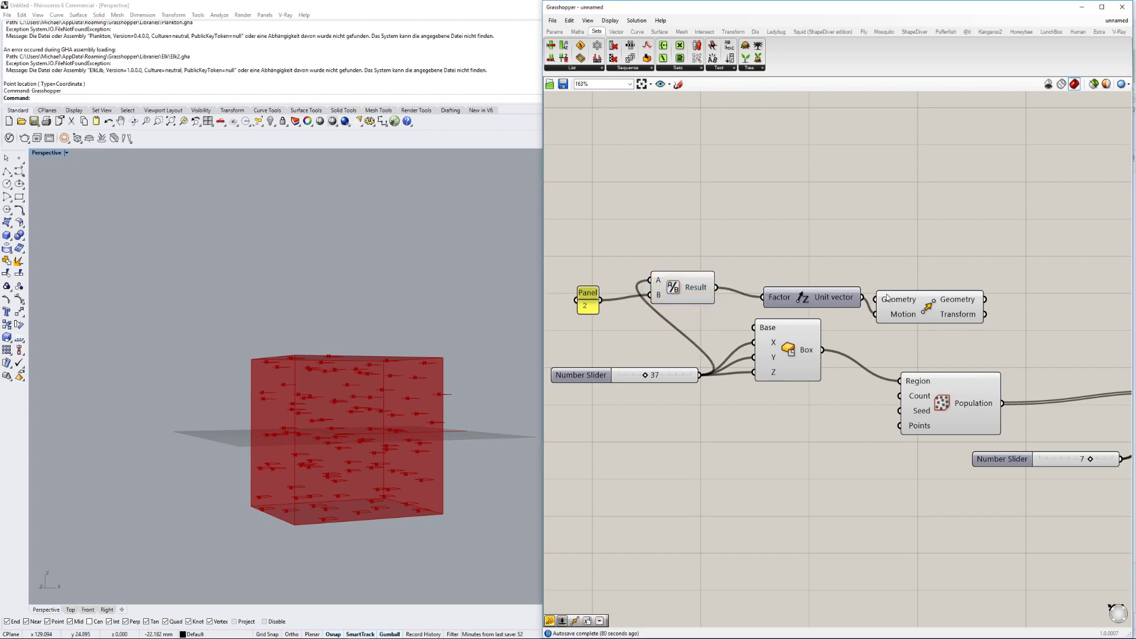
drag(877, 299, 823, 350)
drag(986, 300, 901, 381)
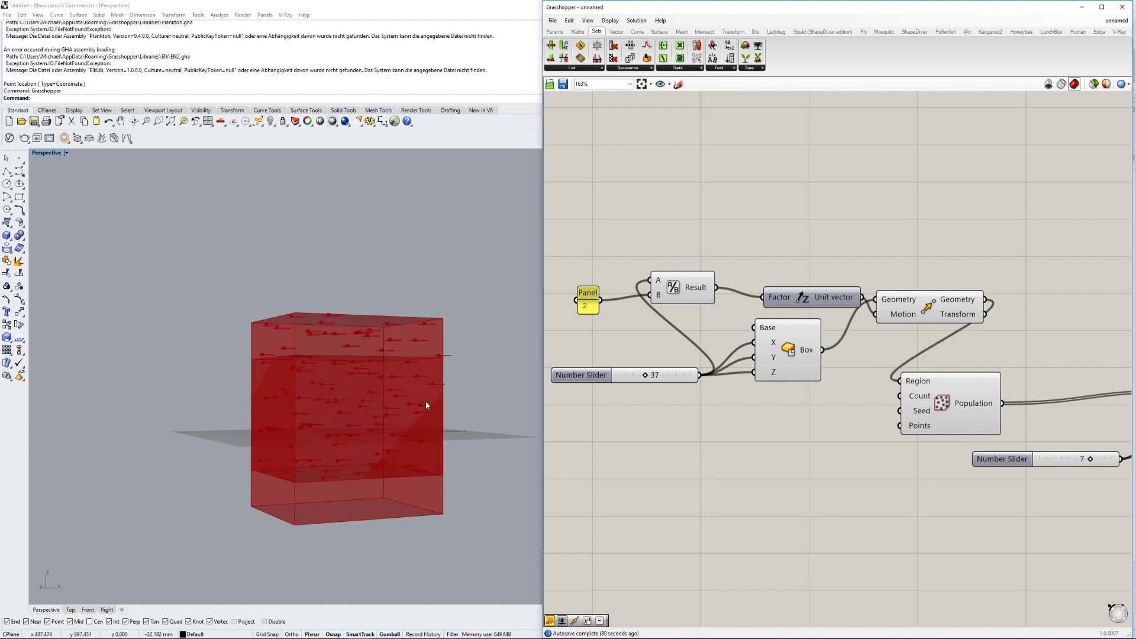
Turn off the preview of the Center Box and Move components and select the Rectangle to inspect the shifted rectangles.
scroll(804, 407, down, 2)
click(761, 367)
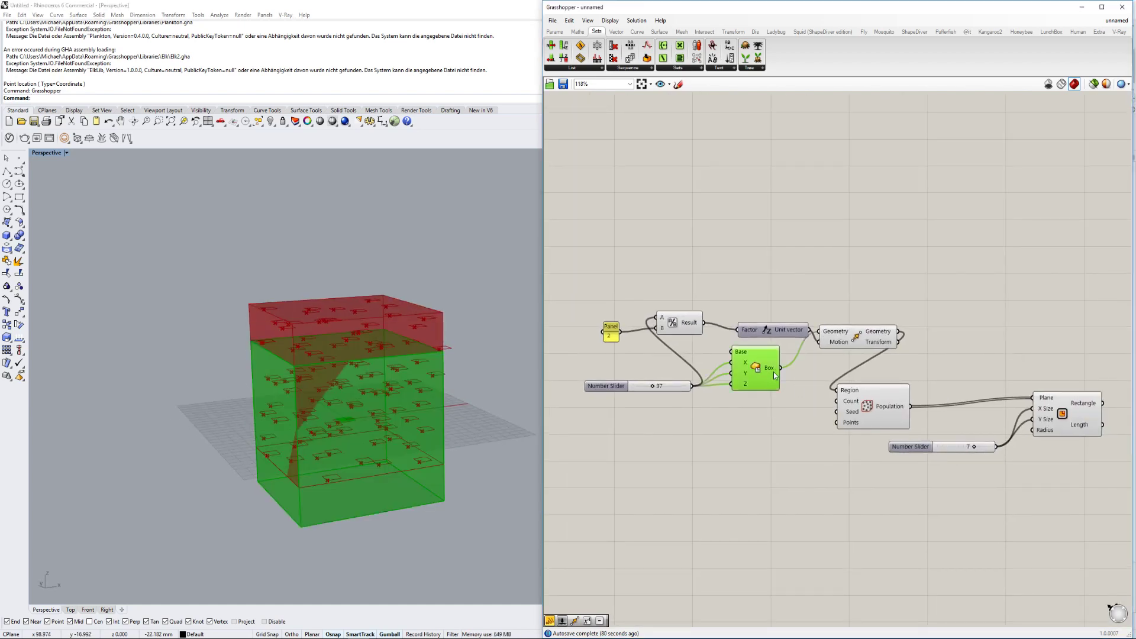
shift+click(851, 338)
middle_click(852, 337)
click(882, 320)
right_drag(1003, 390, 781, 372)
click(870, 398)
right_drag(285, 462, 293, 414)
Space the box dimension slider and Unit Z component away from their neighbours and set the box dimension slider to 34.
right_drag(595, 421, 814, 426)
scroll(714, 349, up, 2)
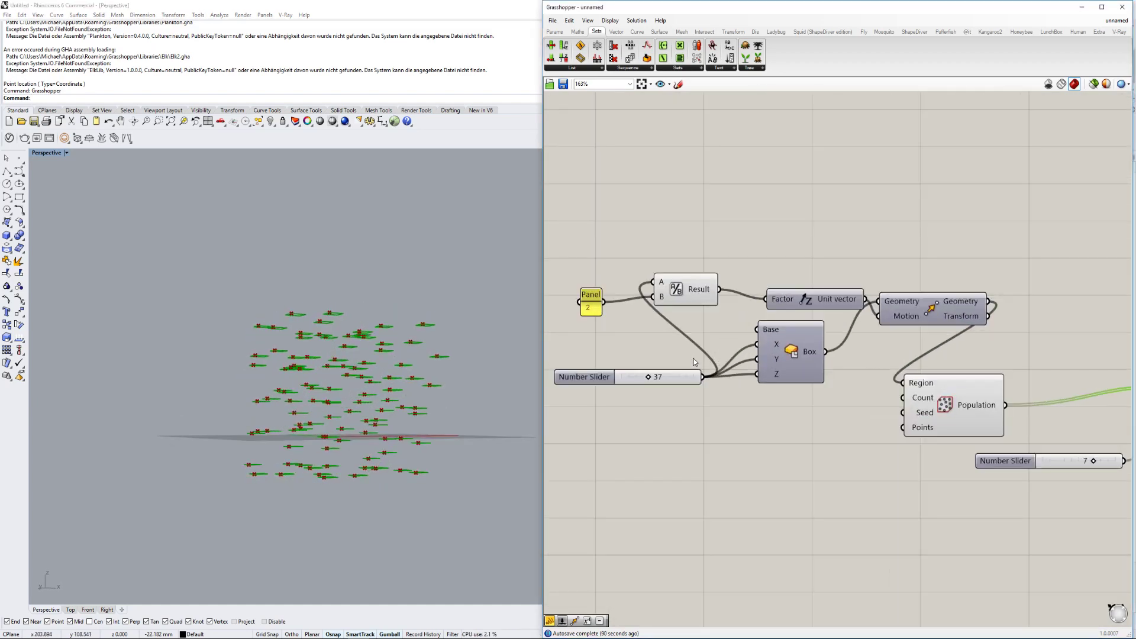
drag(686, 376, 609, 386)
drag(834, 307, 826, 314)
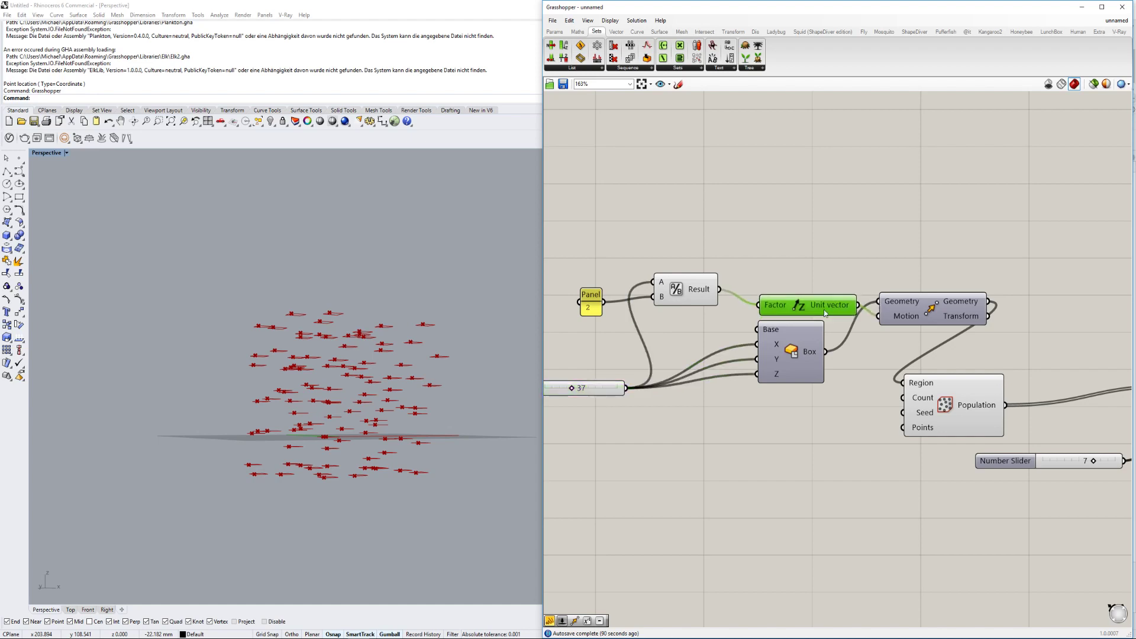
right_drag(694, 353, 733, 364)
scroll(642, 361, up, 1)
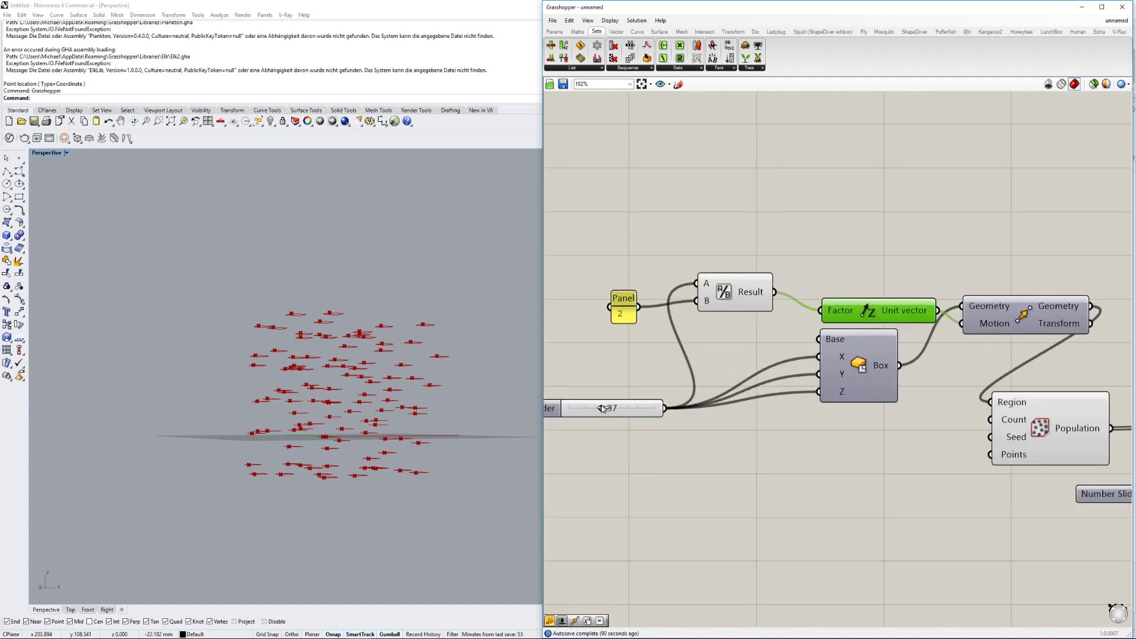
mouse_move(603, 408)
mouse_down()
mouse_move(617, 408)
mouse_move(598, 408)
mouse_up()
right_drag(769, 380, 738, 386)
Turn the Center Box preview back on and shift the Move component away from the Unit Z vector.
click(829, 376)
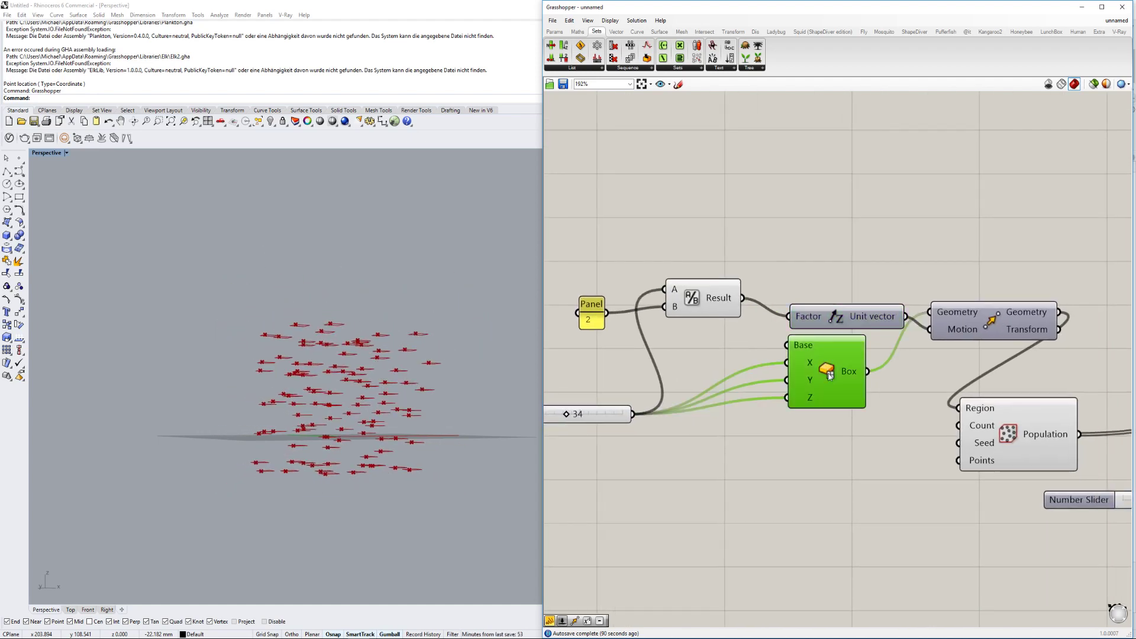
right_click(829, 373)
click(869, 386)
right_drag(879, 377, 864, 393)
click(968, 333)
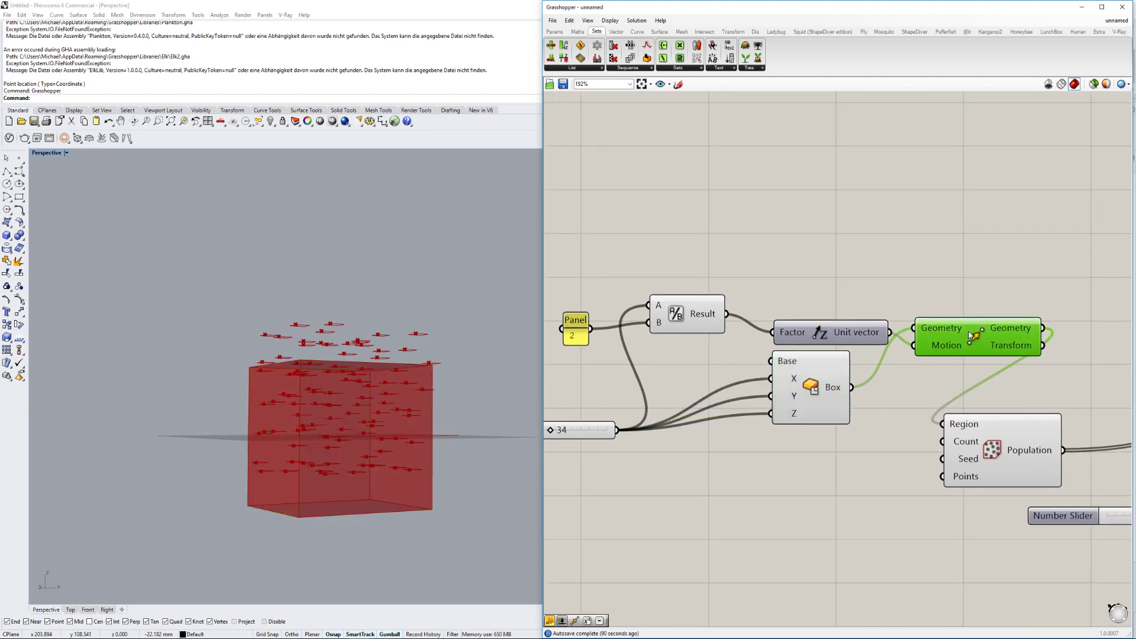
drag(946, 340, 954, 333)
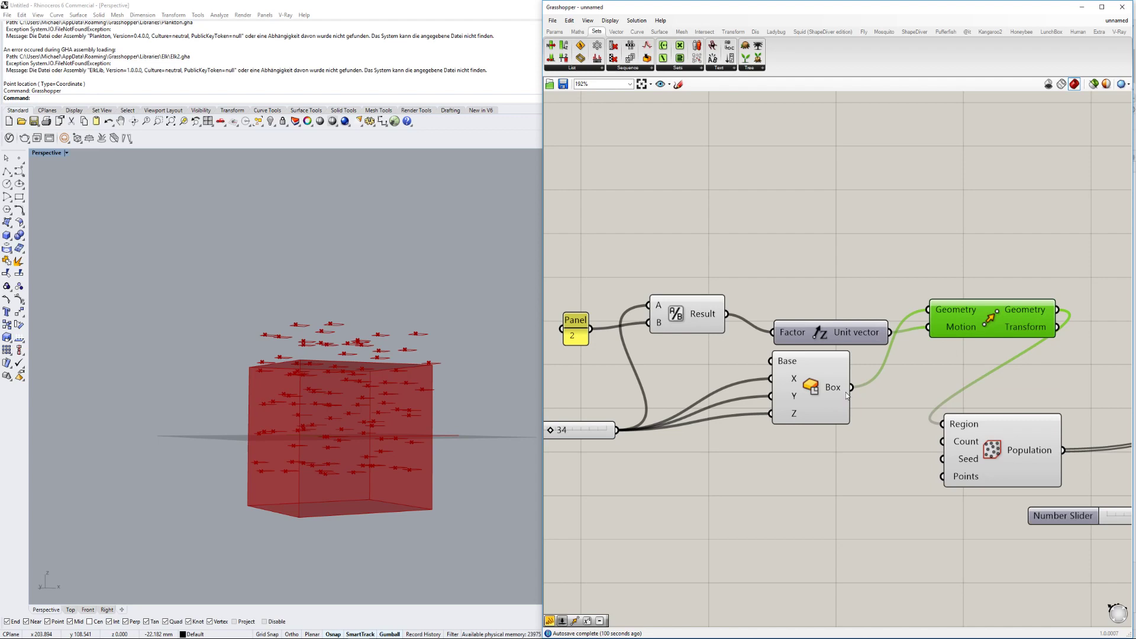
Create a point object at 0,0,0 in the Rhino viewport and select it to check the box's centre.
right_drag(844, 393, 900, 385)
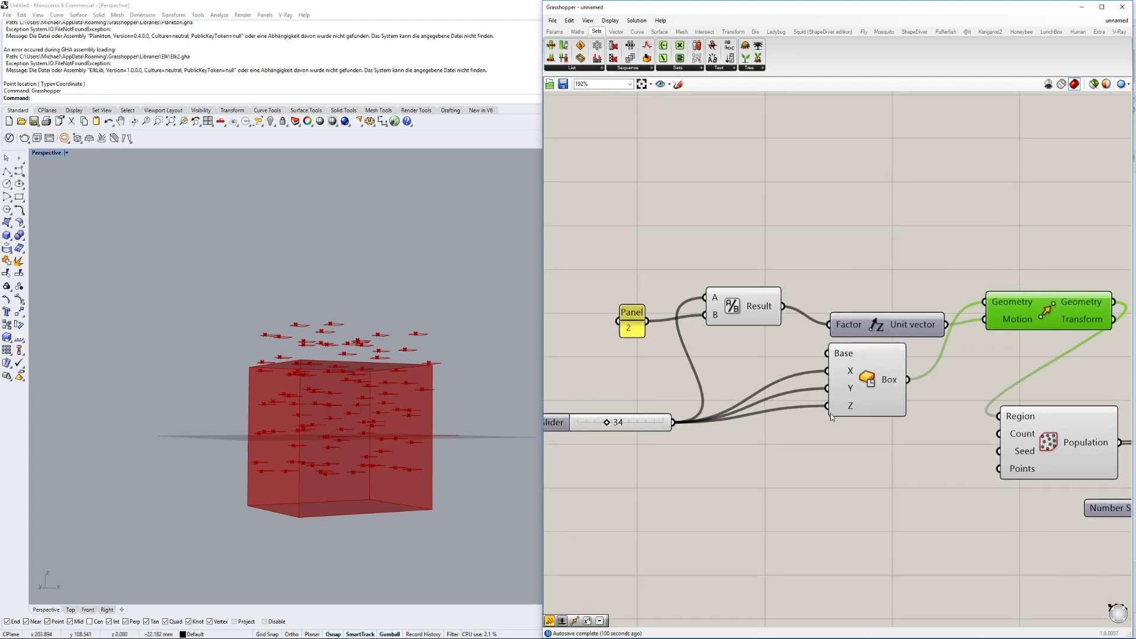
right_drag(857, 302, 752, 276)
scroll(381, 414, down, 4)
right_drag(385, 402, 366, 420)
scroll(371, 444, up, 5)
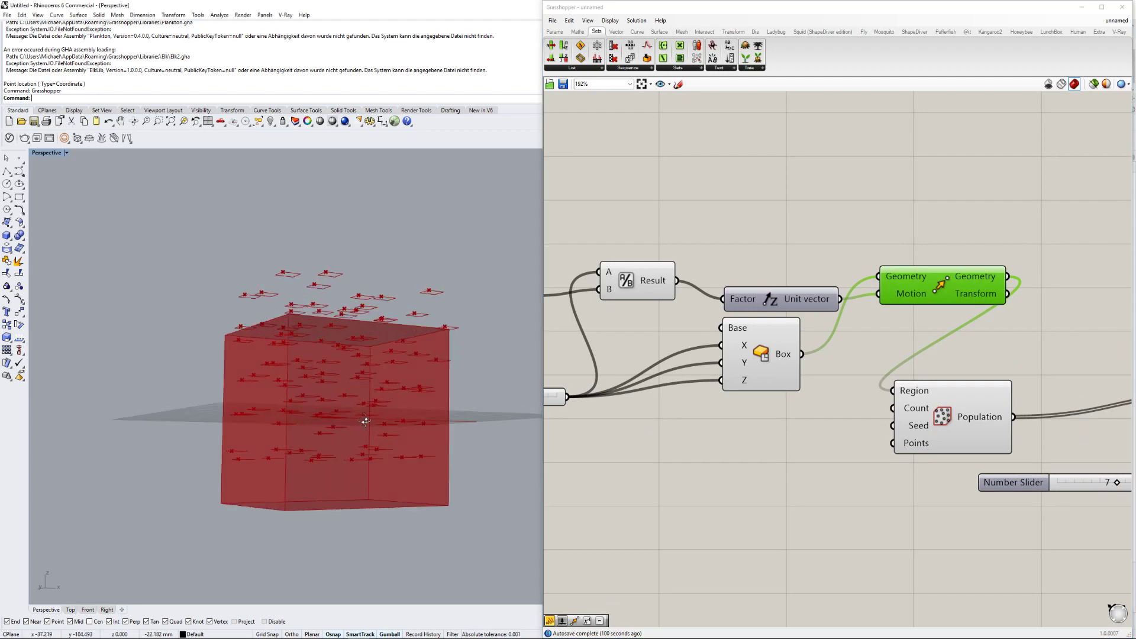
scroll(368, 422, down, 3)
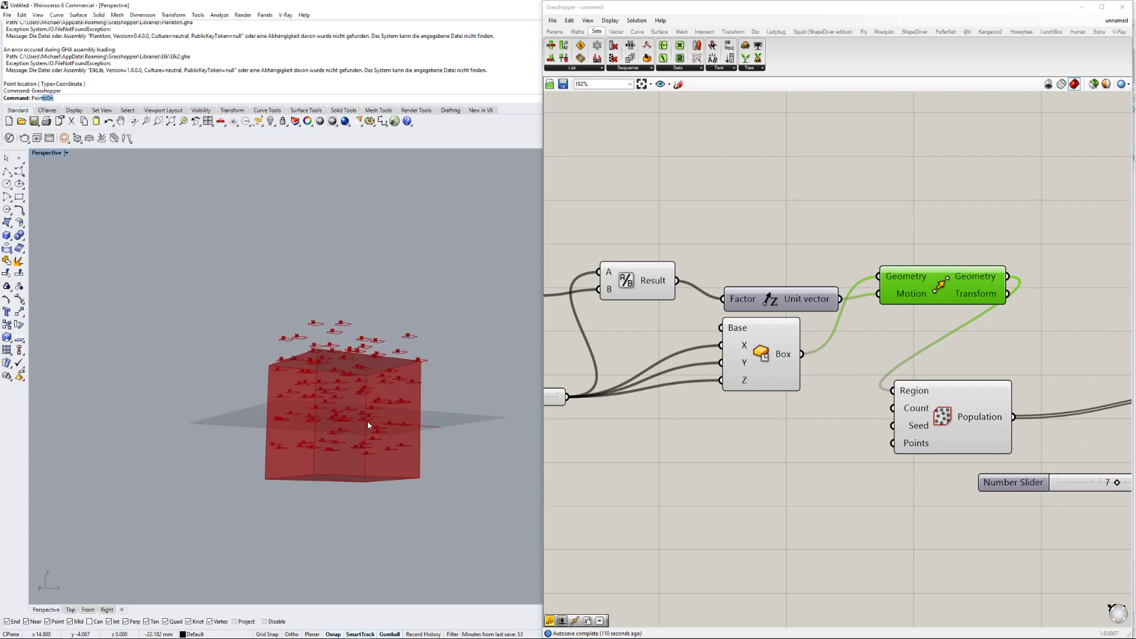
text(t)
key(Return)
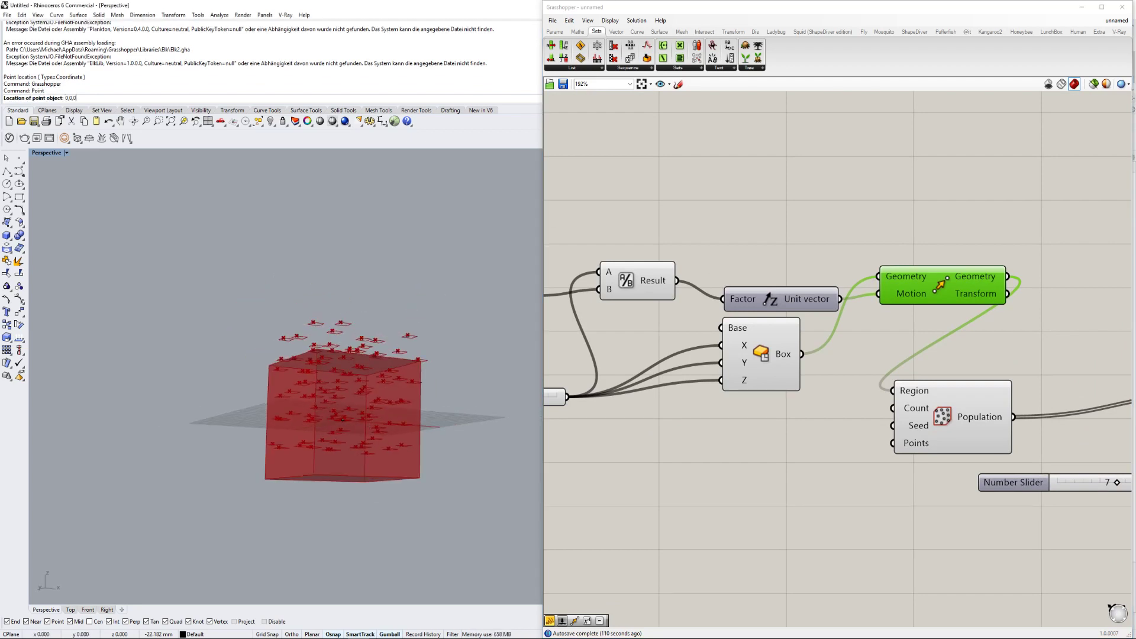
key(Return)
right_drag(368, 421, 390, 442)
click(348, 400)
scroll(374, 437, up, 4)
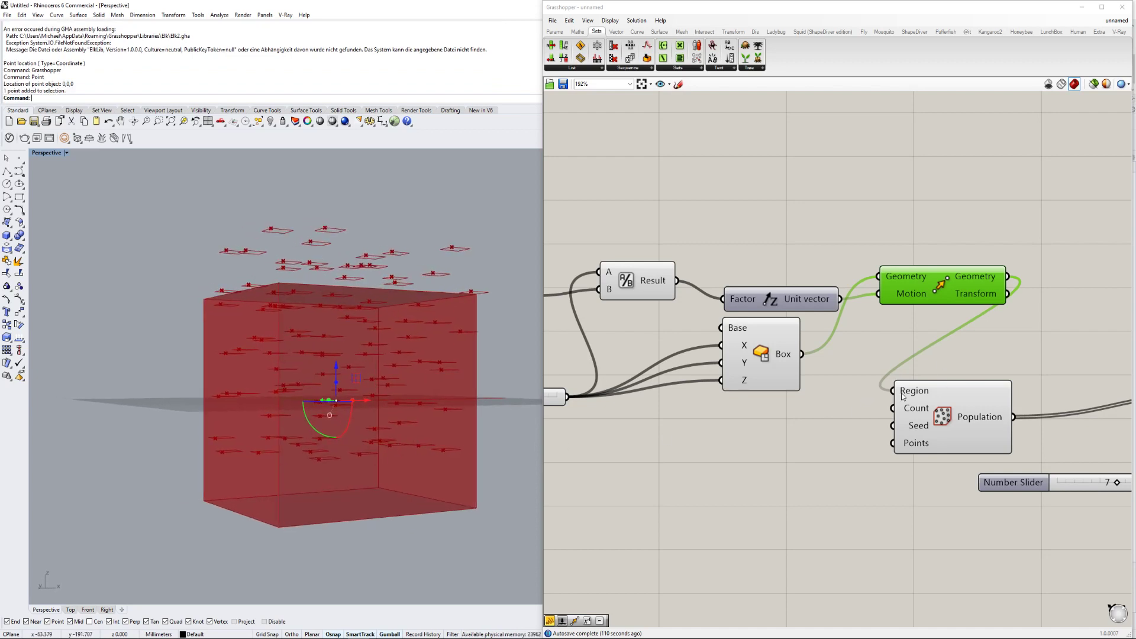
Connect the box dimension slider directly to the Unit Z Factor input and delete the Division component and its panel.
right_drag(602, 221, 668, 247)
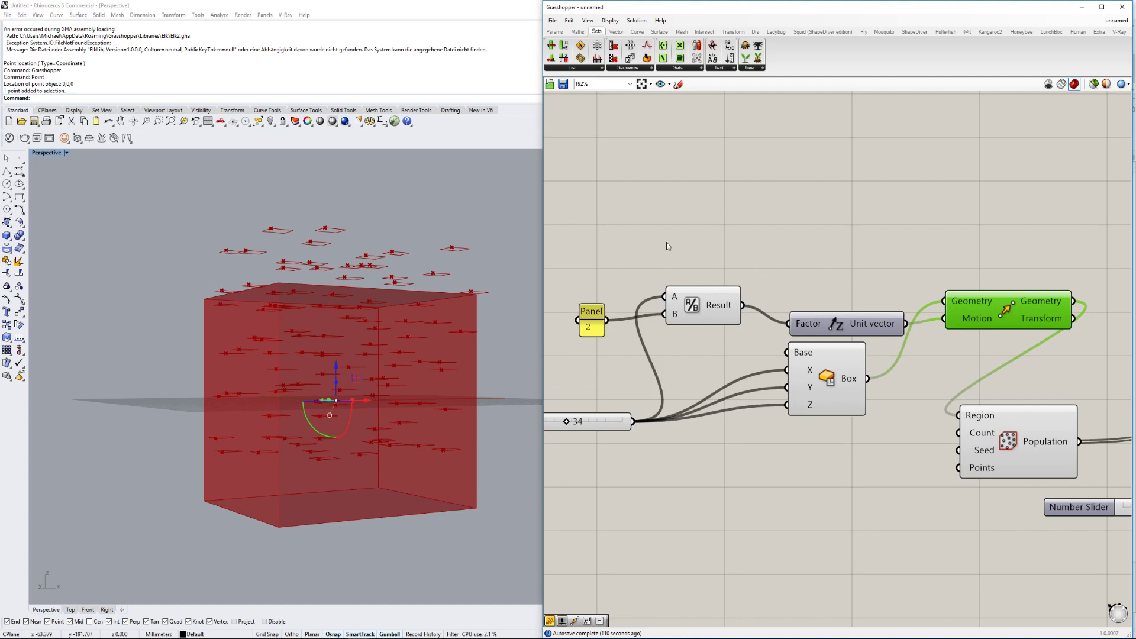
mouse_move(669, 316)
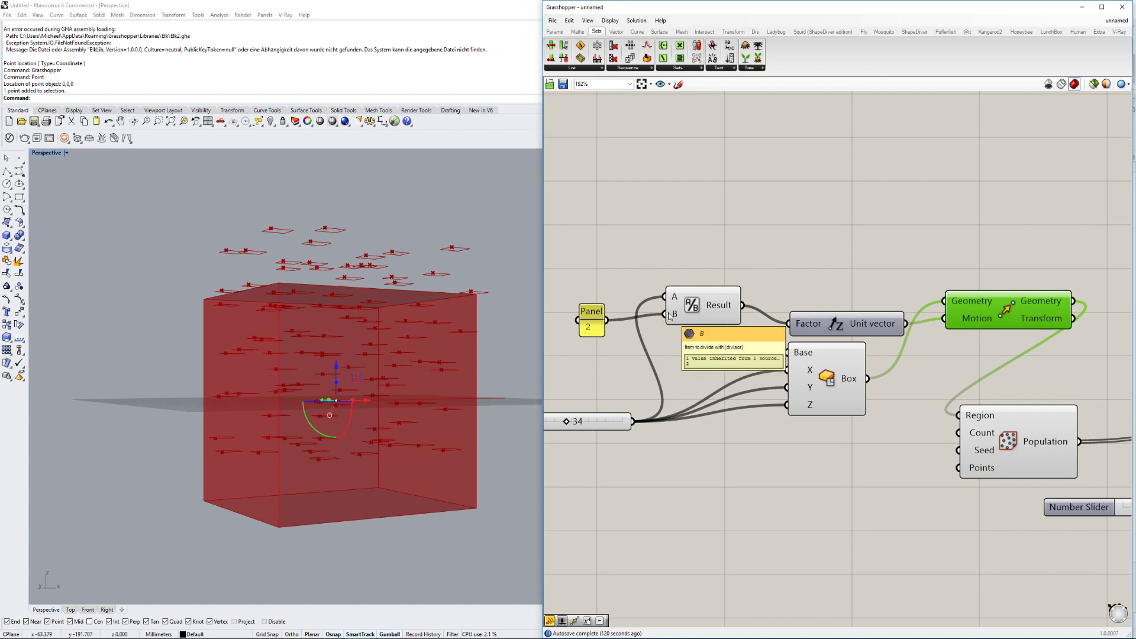
right_drag(732, 297, 755, 323)
drag(664, 448, 828, 354)
drag(799, 266, 577, 379)
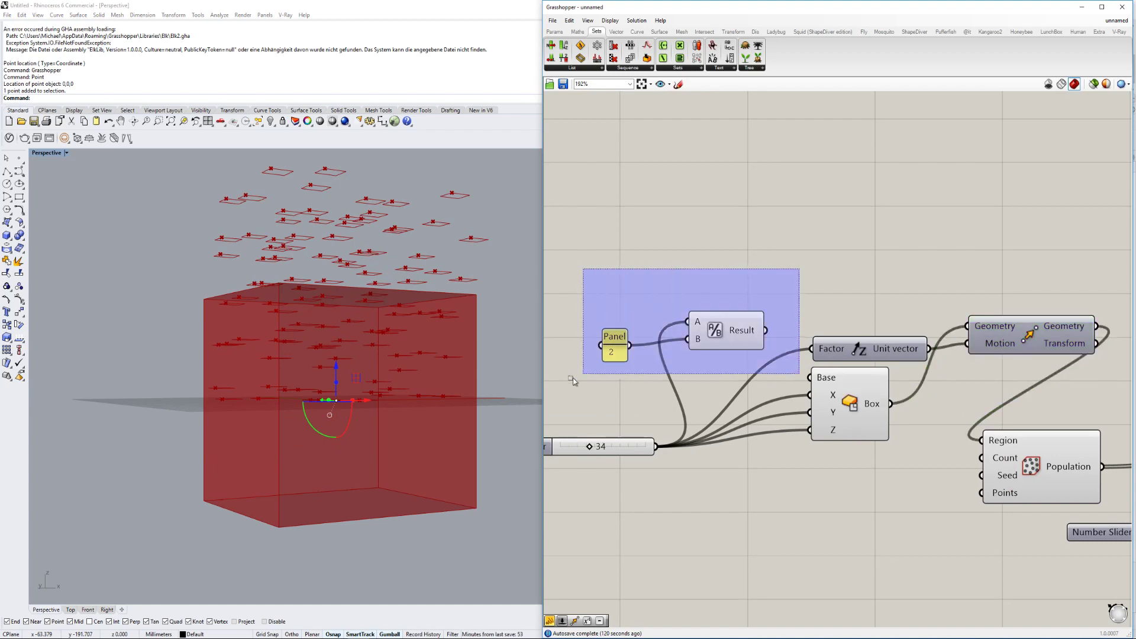
key(Delete)
Turn off the Center Box preview and view the rectangles relative to the ground grid.
scroll(557, 385, down, 3)
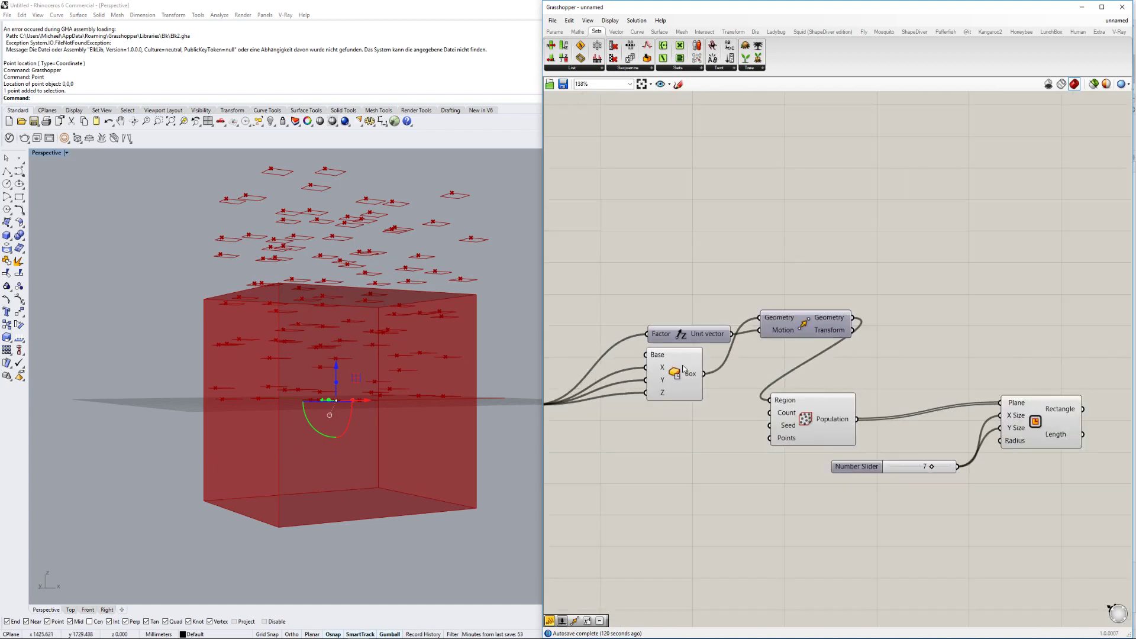
click(675, 373)
middle_click(675, 373)
click(704, 344)
right_drag(452, 372, 454, 289)
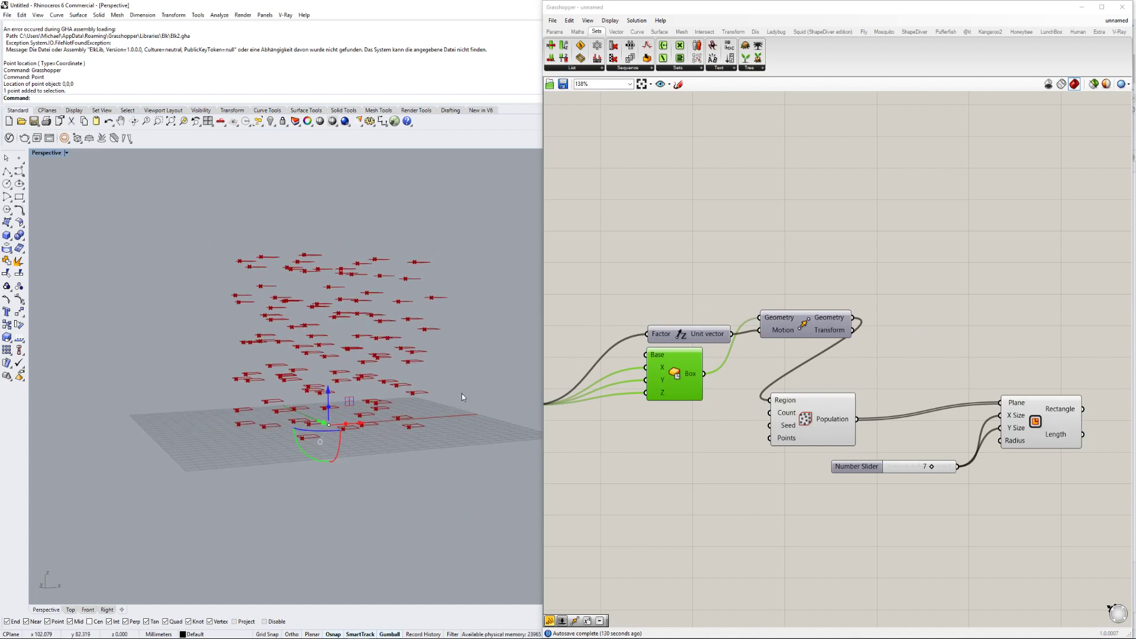
Select the Rectangle component and examine how its rectangles are distributed above the ground grid.
right_drag(840, 417, 790, 418)
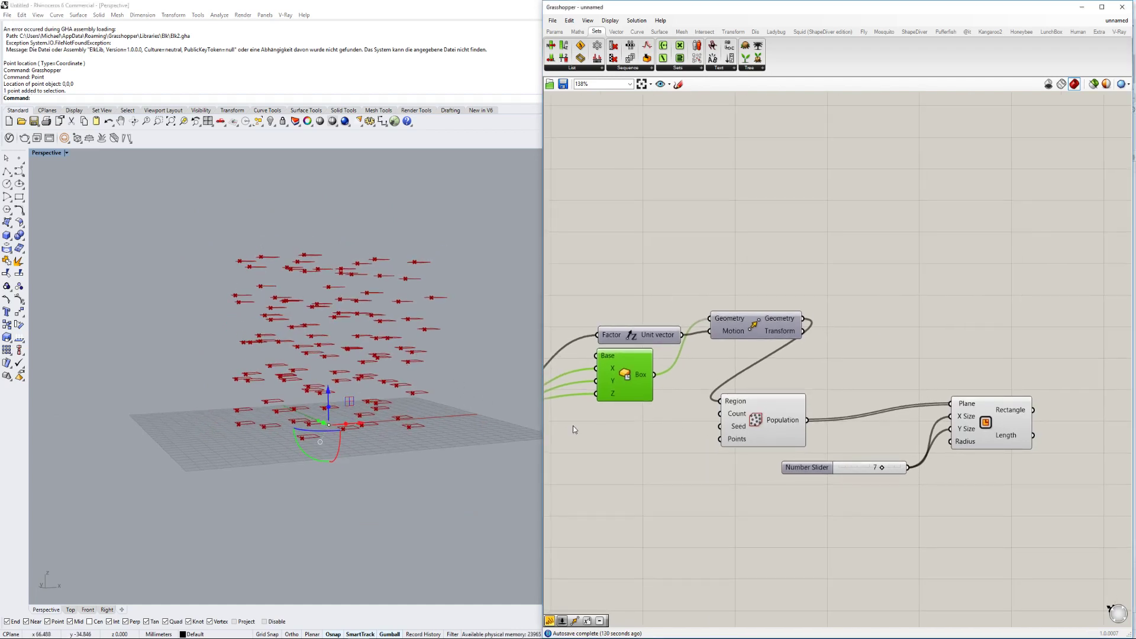
right_drag(573, 425, 420, 413)
click(855, 418)
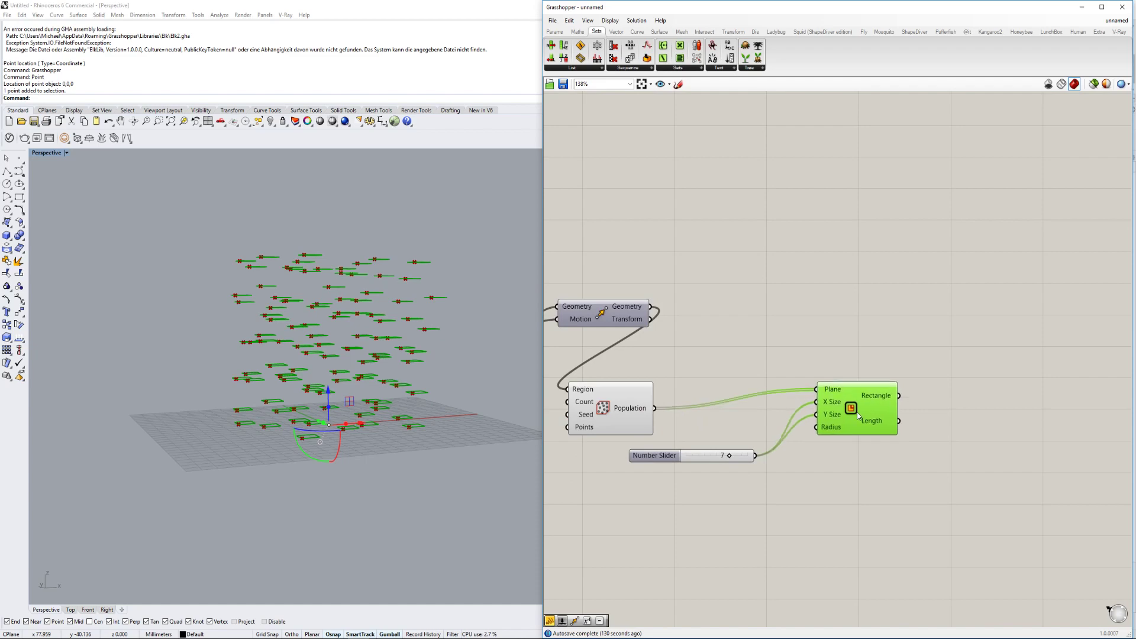
right_drag(789, 402, 849, 382)
right_drag(440, 405, 416, 420)
right_drag(349, 271, 442, 416)
scroll(323, 456, up, 2)
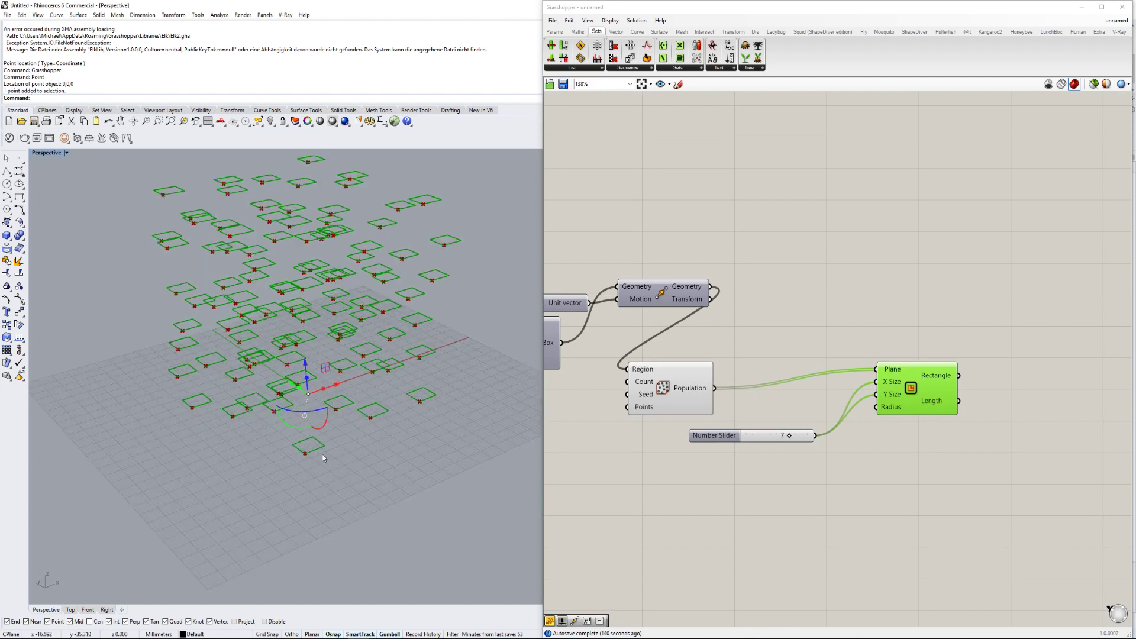
scroll(843, 372, down, 2)
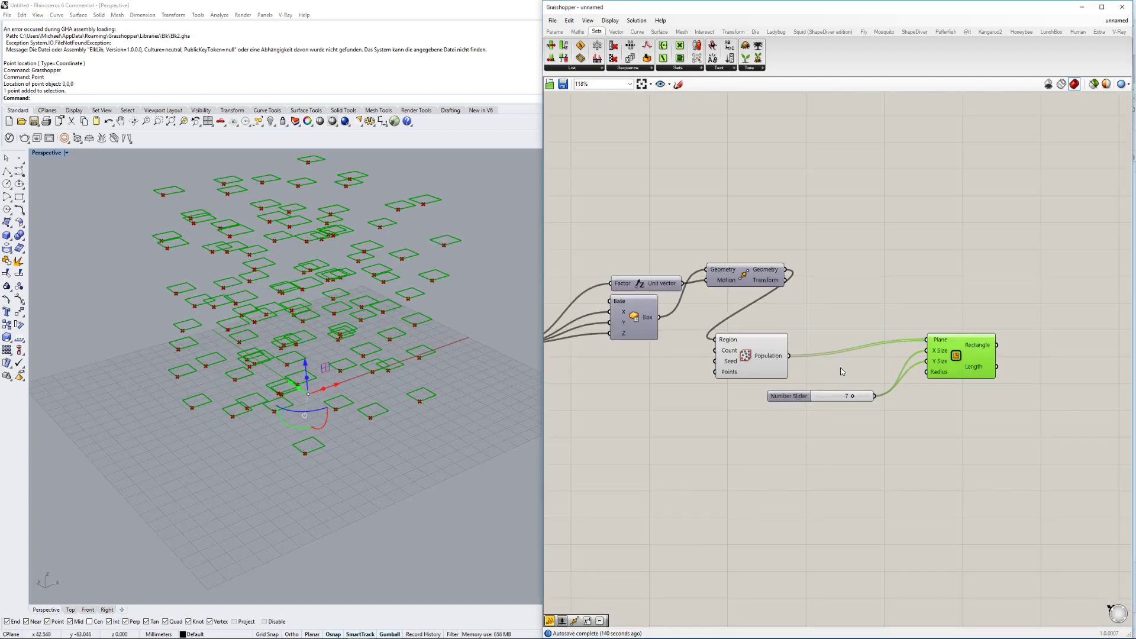
Add a second Rectangle component above the existing Rectangle component on the canvas.
right_drag(926, 287, 960, 304)
double_click(960, 304)
text(rect)
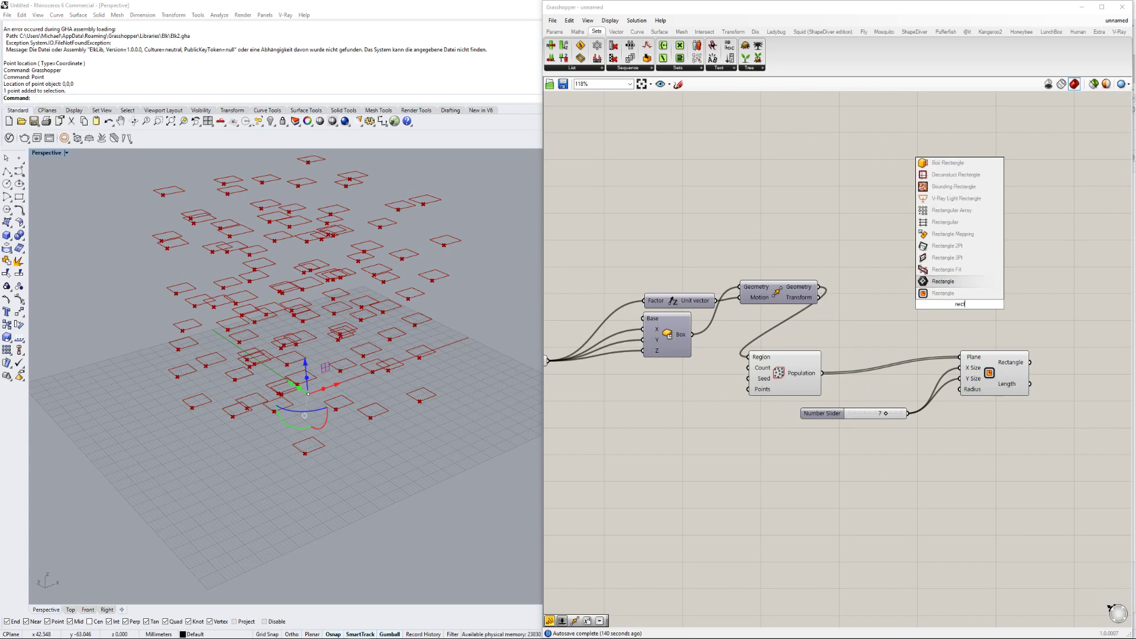
key(Return)
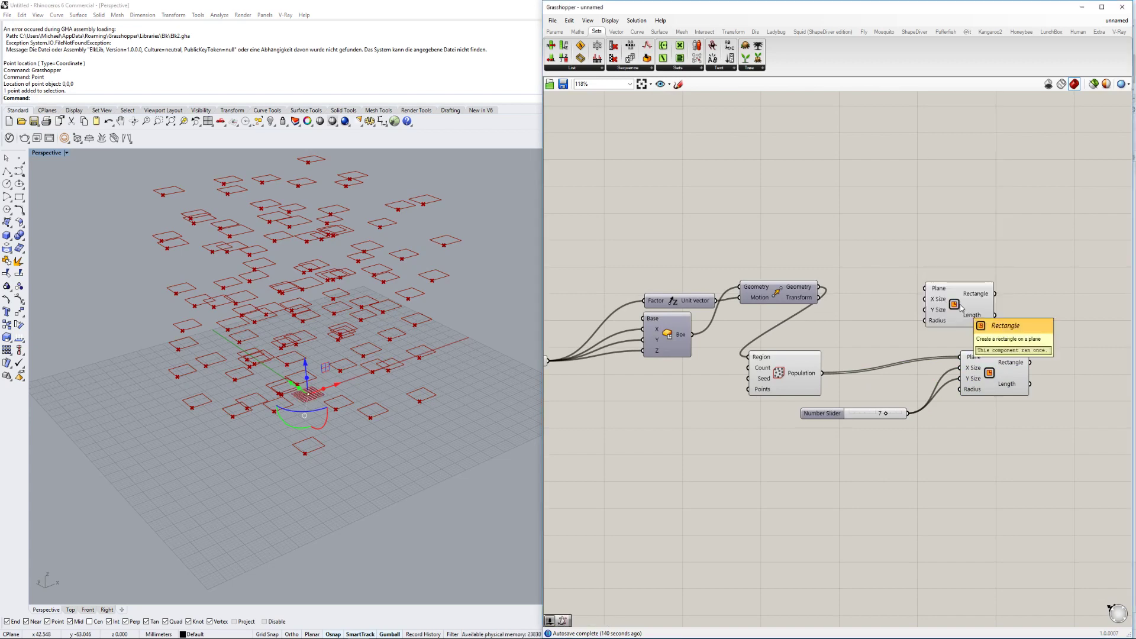
right_drag(902, 269, 932, 281)
click(866, 252)
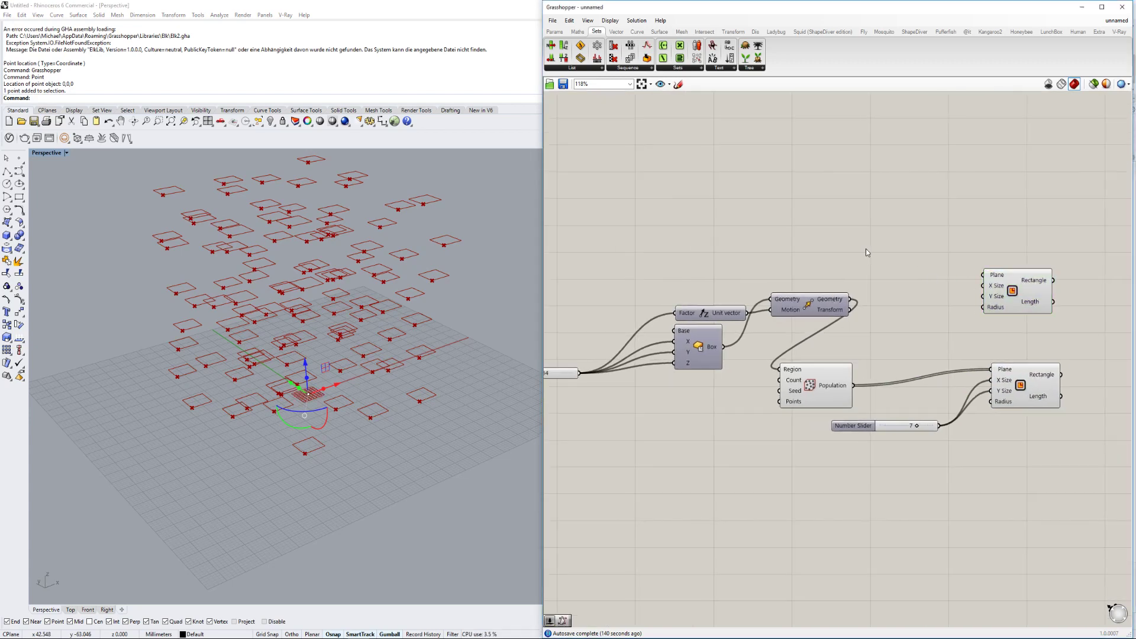
Add a Construct Domain component above the Move component.
right_drag(867, 252, 921, 278)
right_drag(696, 392, 647, 390)
double_click(815, 277)
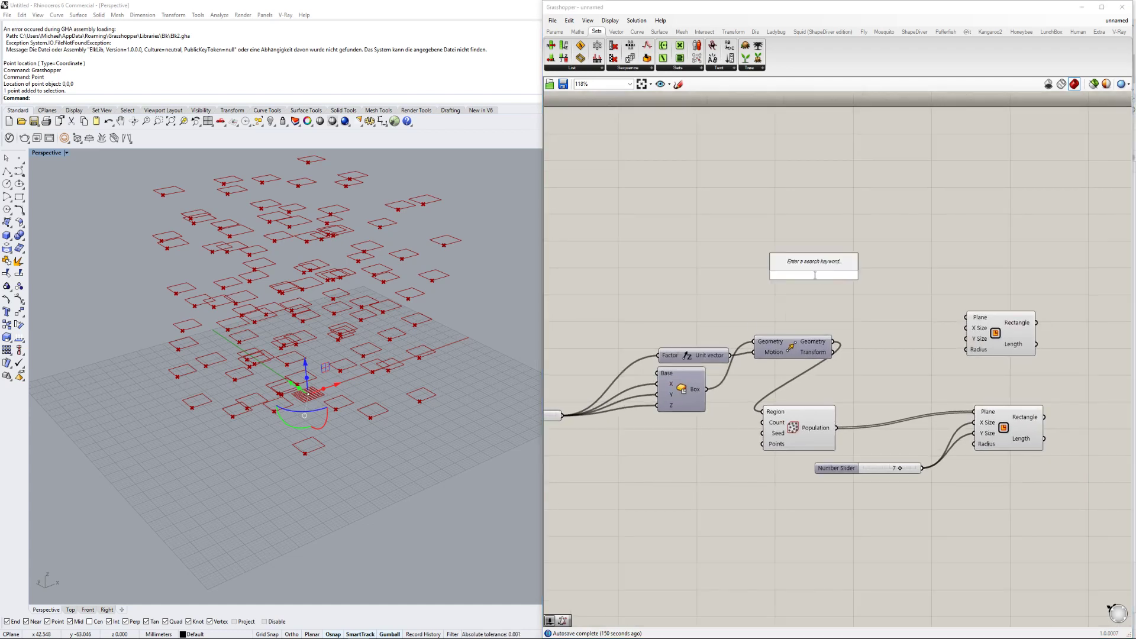
text(domain)
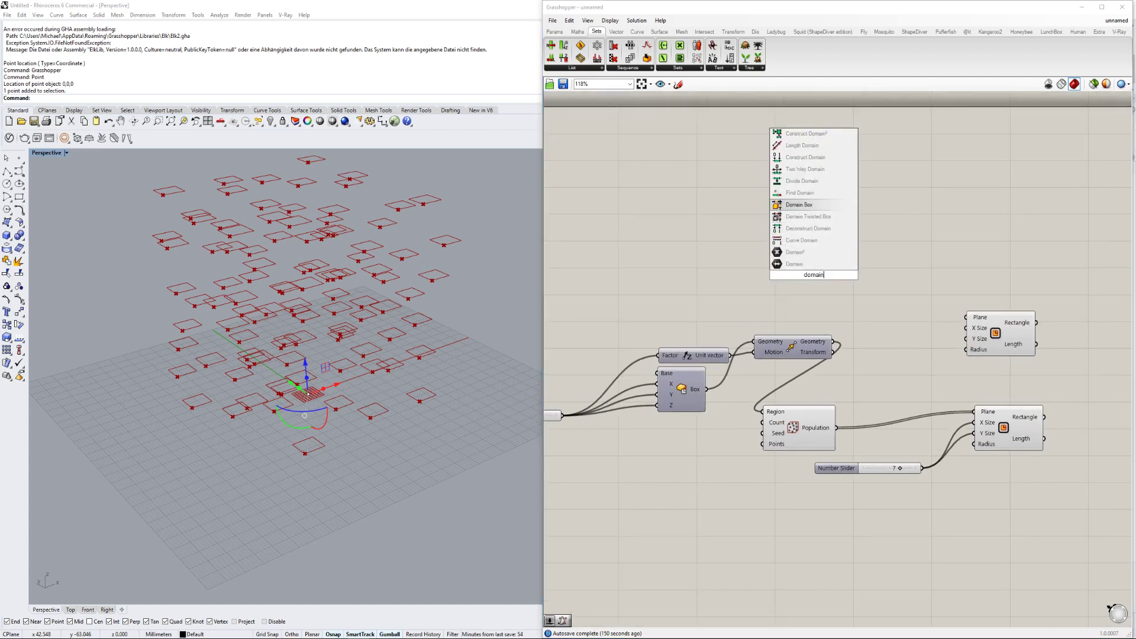
key(Up)
key(Up)
key(Up)
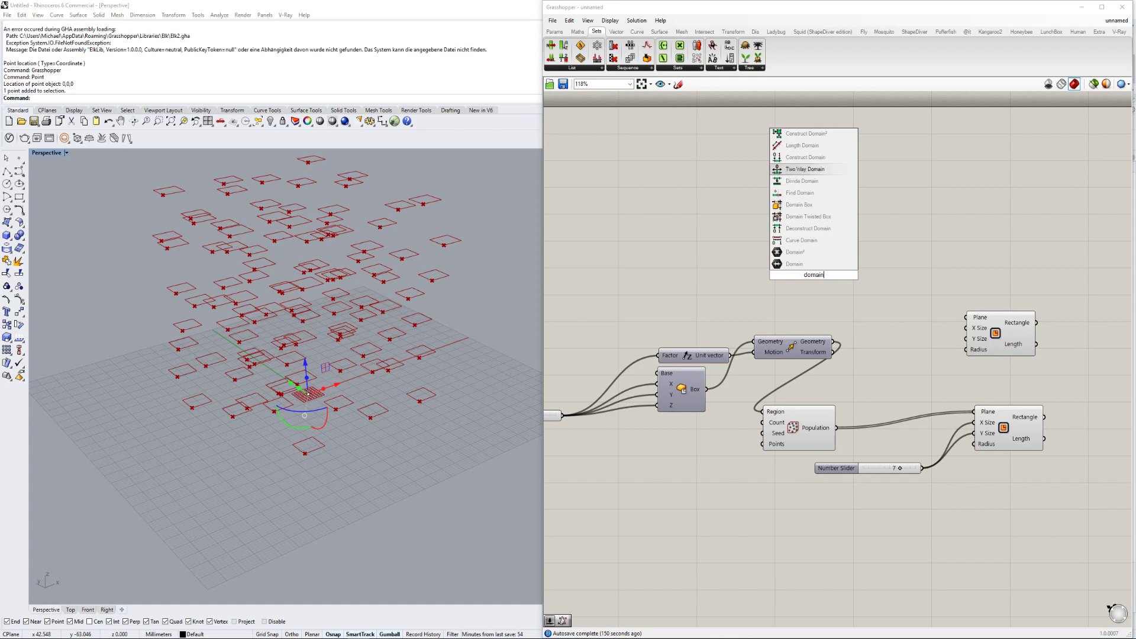
key(Down)
key(BackSpace)
key(BackSpace)
key(BackSpace)
key(BackSpace)
key(BackSpace)
key(BackSpace)
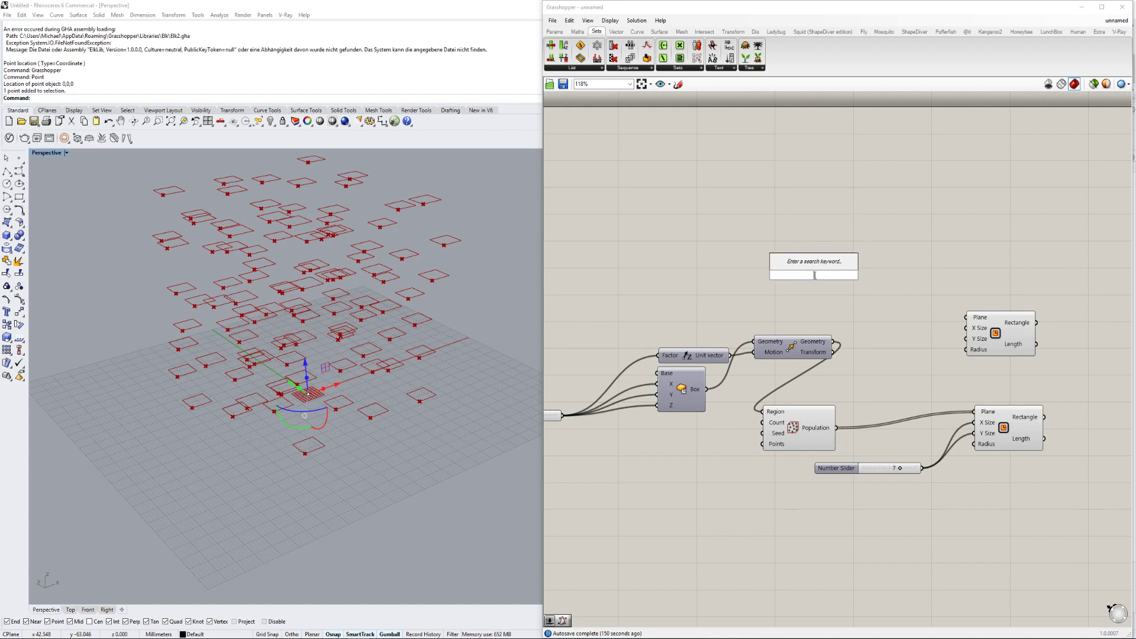
text(cpms)
key(BackSpace)
key(BackSpace)
key(BackSpace)
text(onstruc)
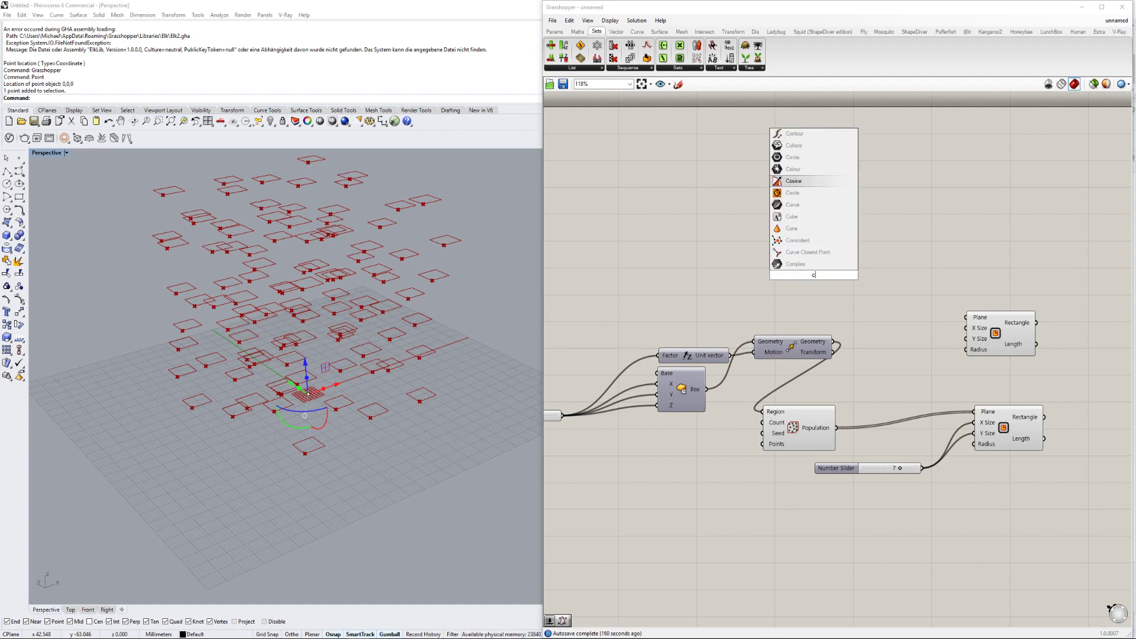
text(t domai)
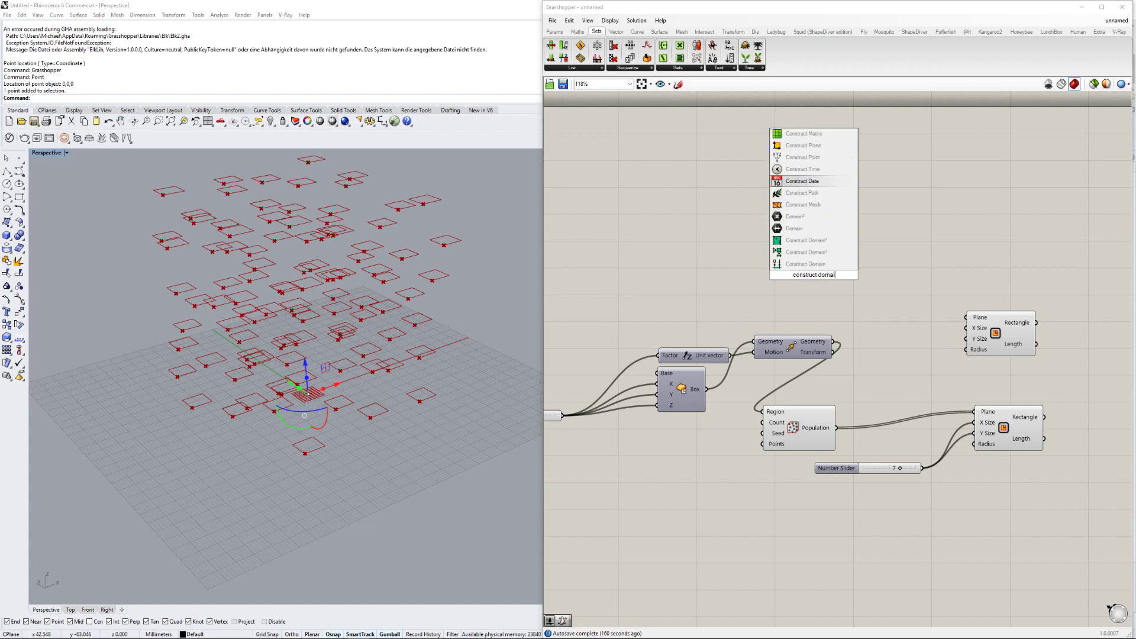
click(810, 265)
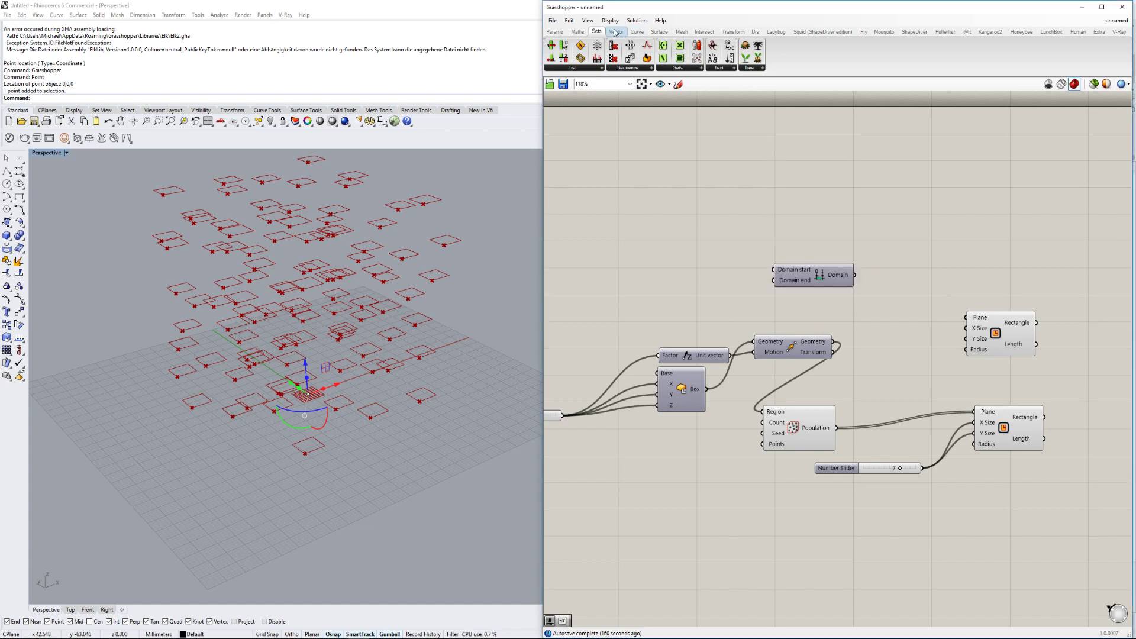
Place the utility component that displays name labels above all components, and shift the Center Box slightly further below Unit Z.
click(556, 31)
click(728, 50)
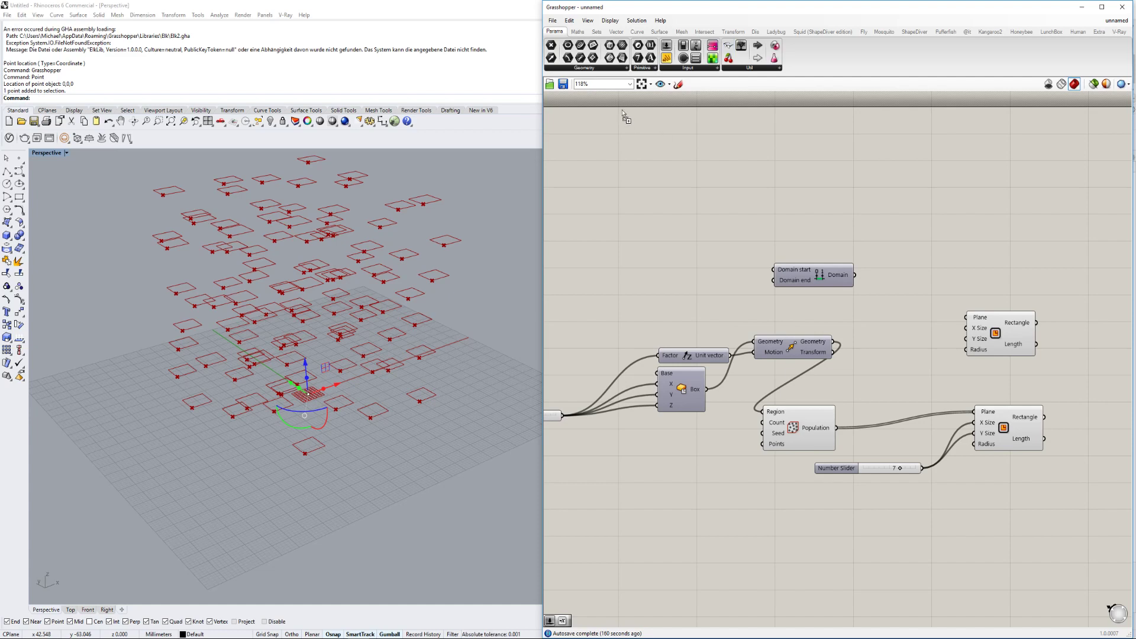
click(624, 114)
scroll(645, 117, down, 1)
right_drag(724, 201, 786, 229)
scroll(787, 228, up, 2)
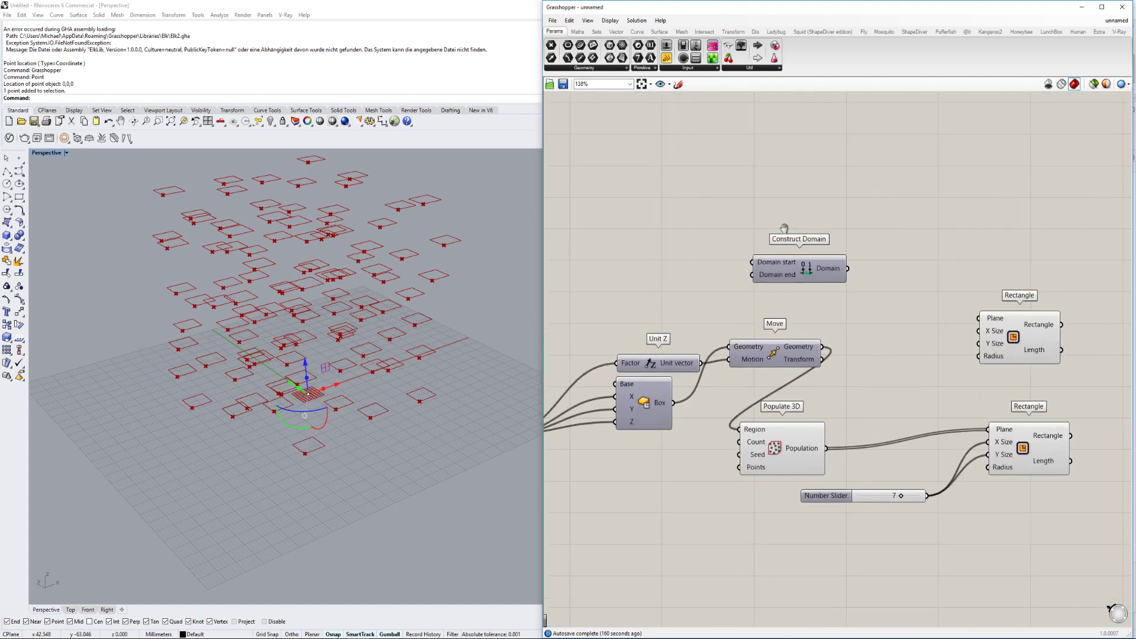
right_drag(866, 335, 842, 296)
right_drag(773, 294, 866, 239)
drag(720, 312, 726, 347)
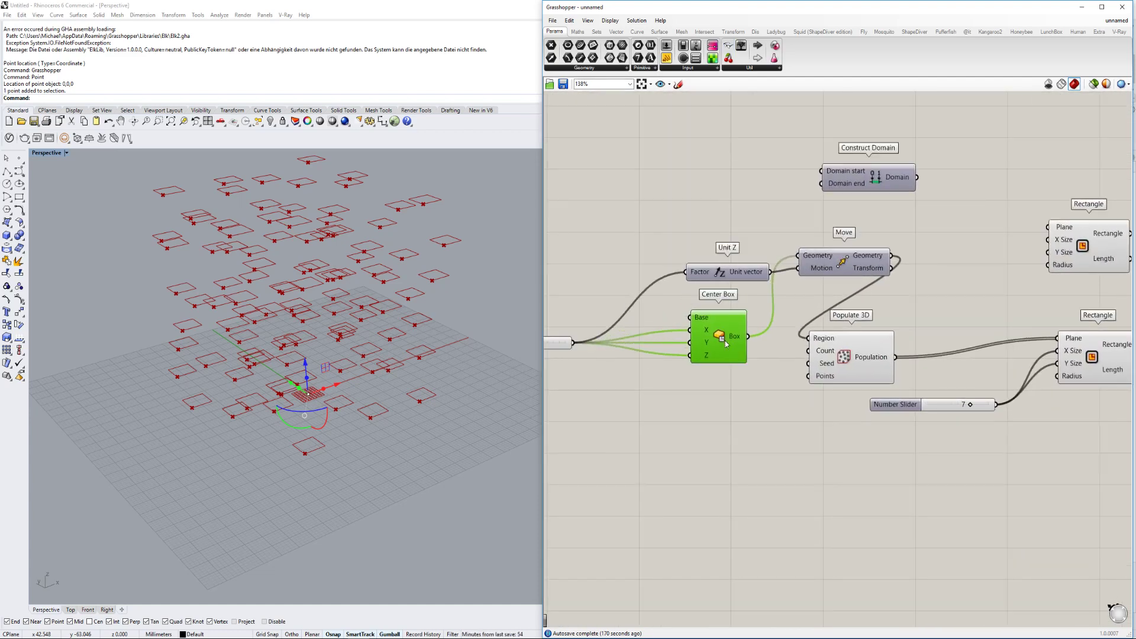
right_drag(883, 284, 852, 325)
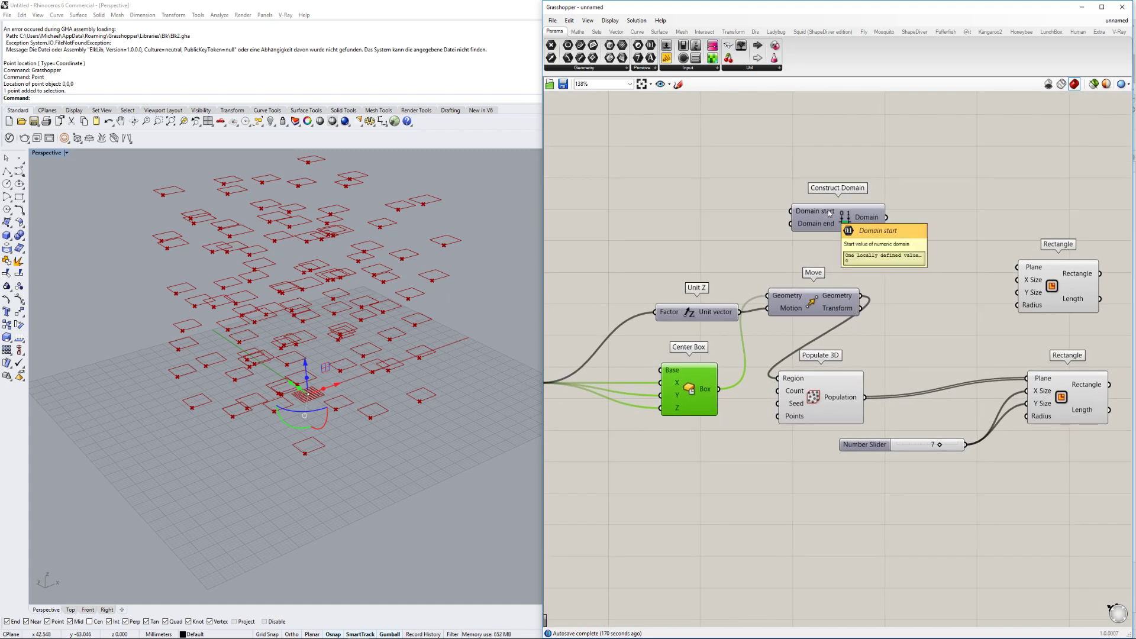
Connect the box dimension slider to Domain start, and feed Domain end from the same slider through a new Negative component.
right_drag(840, 257, 870, 250)
drag(625, 373, 874, 201)
right_drag(748, 228, 760, 242)
double_click(760, 241)
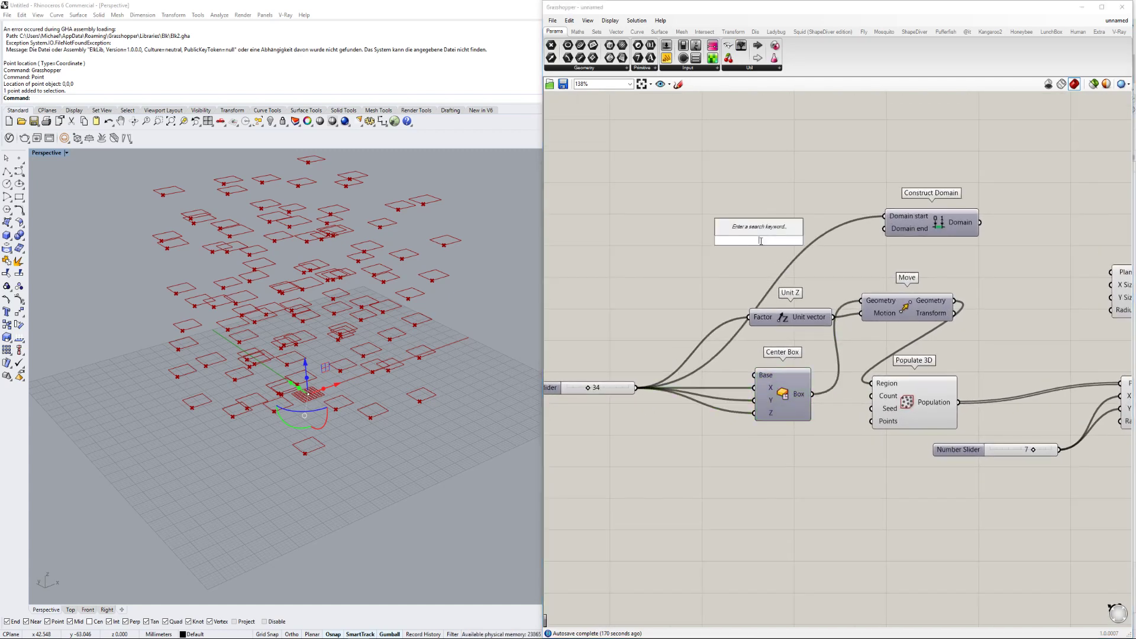
text(neg)
key(Return)
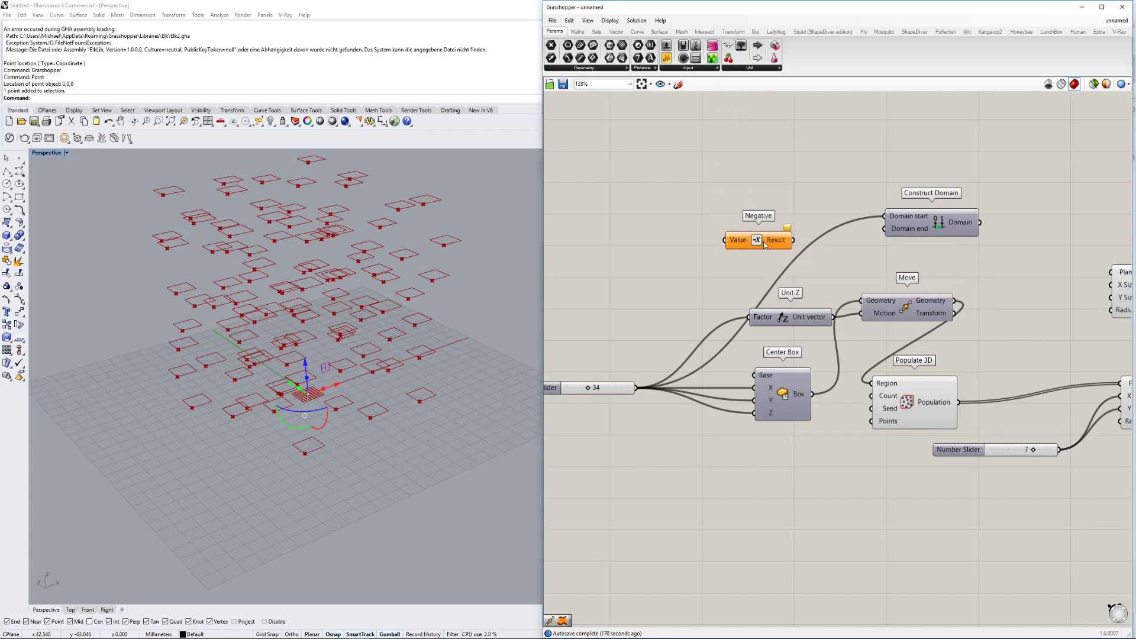
drag(793, 239, 884, 228)
drag(725, 240, 635, 387)
Connect the Construct Domain output to the X Size and Y Size inputs of the upper Rectangle and view the resulting base rectangle.
right_drag(989, 223, 814, 231)
mouse_move(804, 230)
mouse_down()
mouse_move(857, 274)
mouse_move(937, 293)
mouse_move(796, 228)
mouse_up()
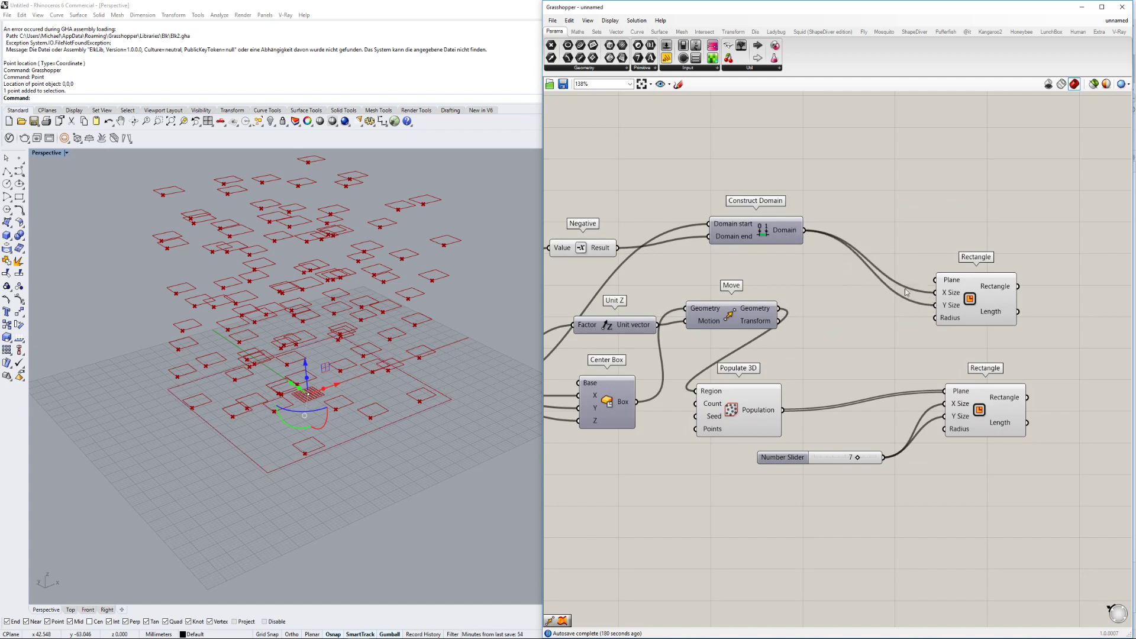
right_drag(355, 361, 274, 354)
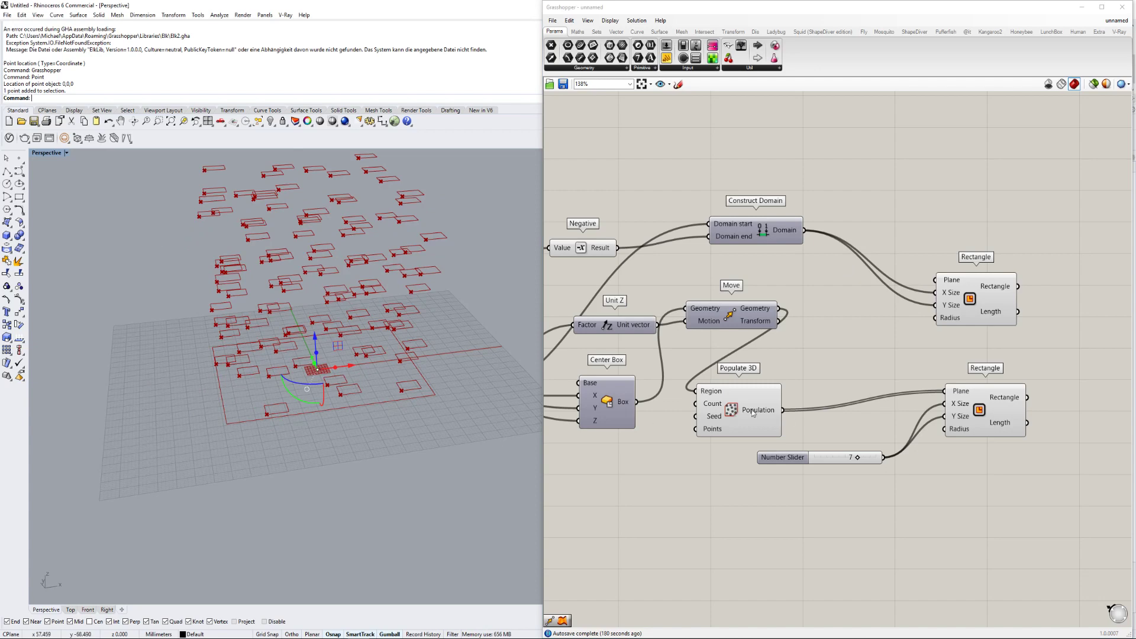
right_drag(747, 341, 798, 337)
right_drag(919, 315, 868, 332)
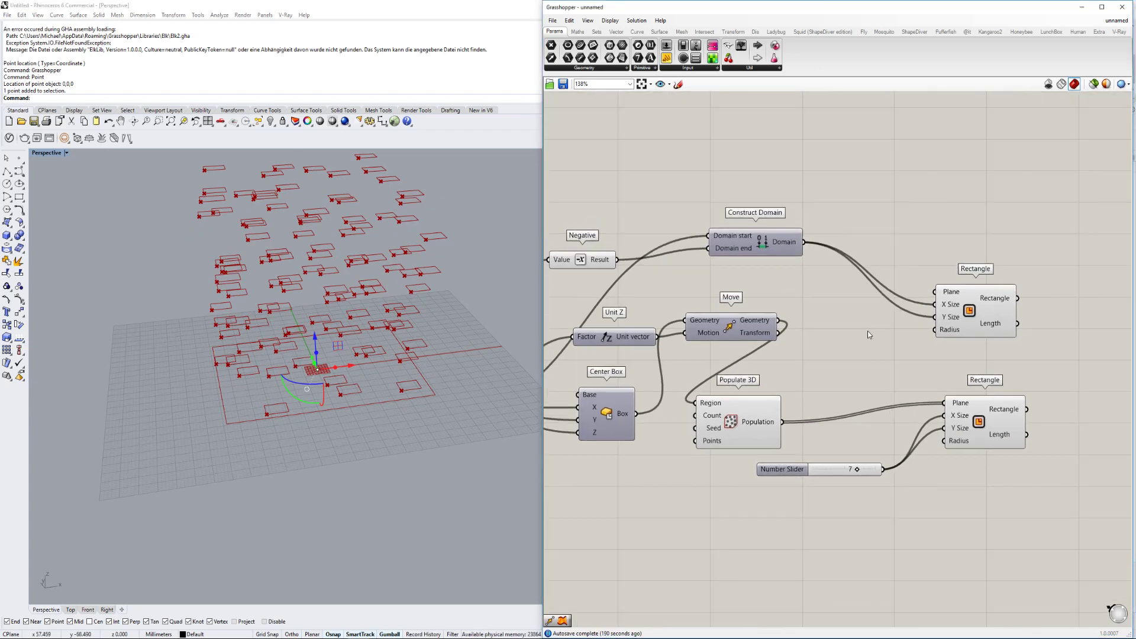
right_drag(938, 299, 792, 350)
scroll(843, 326, down, 1)
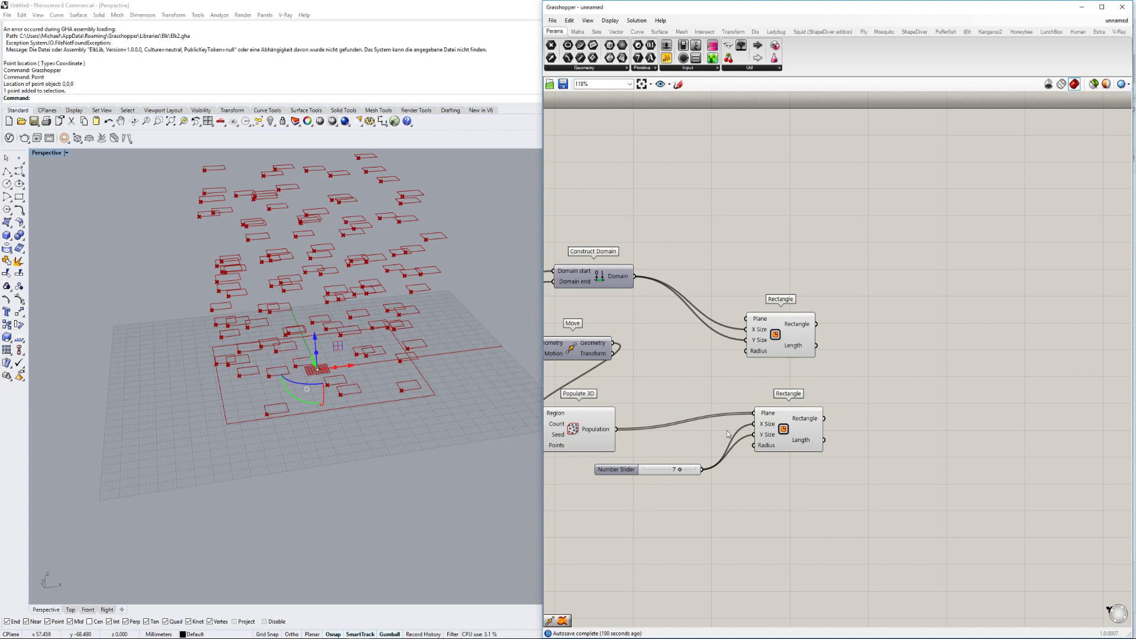
mouse_move(414, 396)
right_down()
mouse_move(418, 354)
mouse_move(416, 386)
right_up()
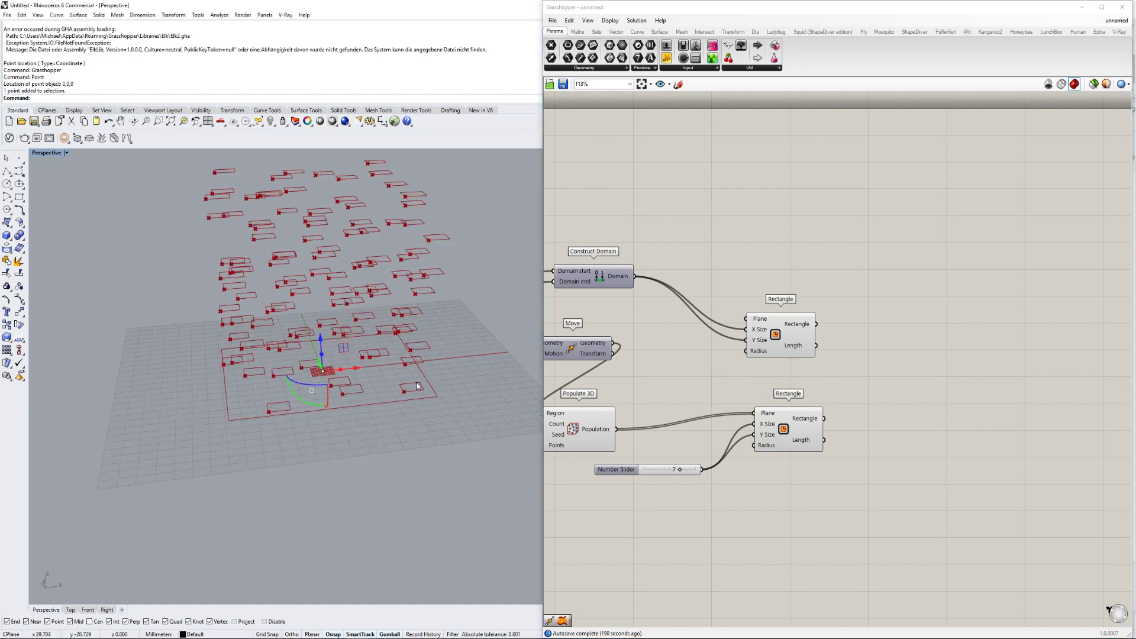
right_drag(743, 381, 902, 359)
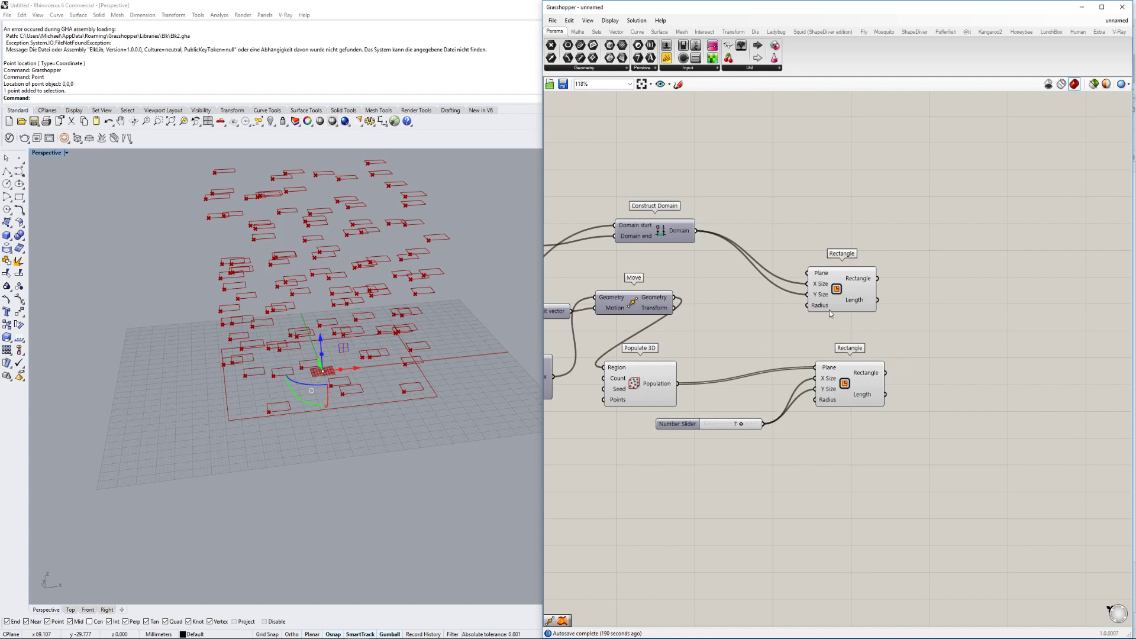
Add a Vector 2Pt component beside the two Rectangle components.
click(870, 283)
click(864, 395)
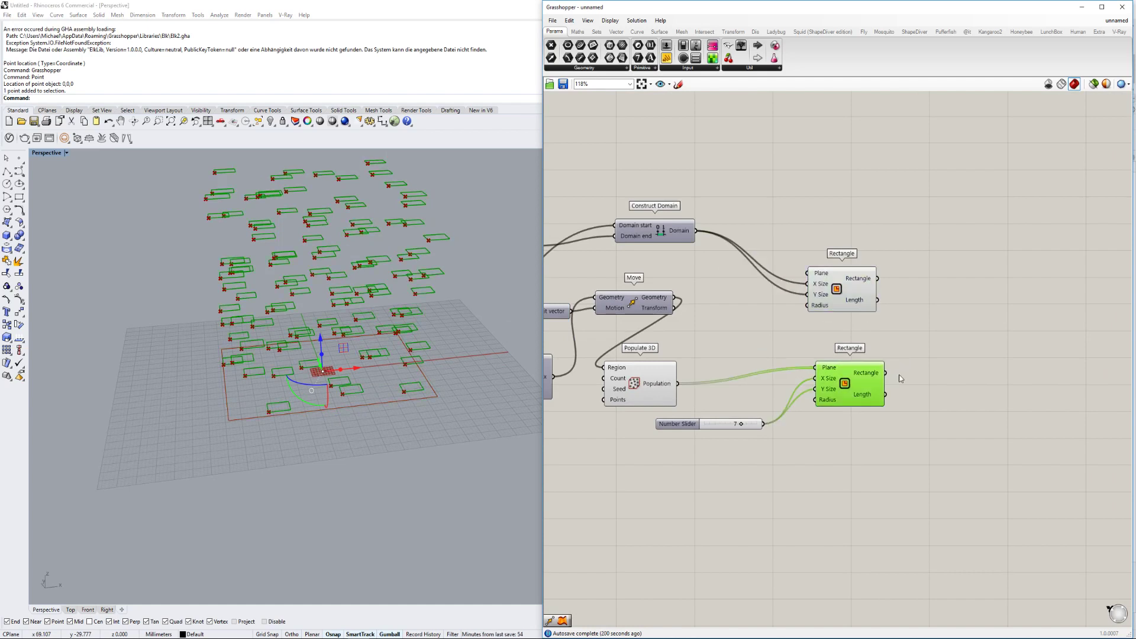
right_drag(902, 378, 875, 376)
click(930, 337)
double_click(930, 335)
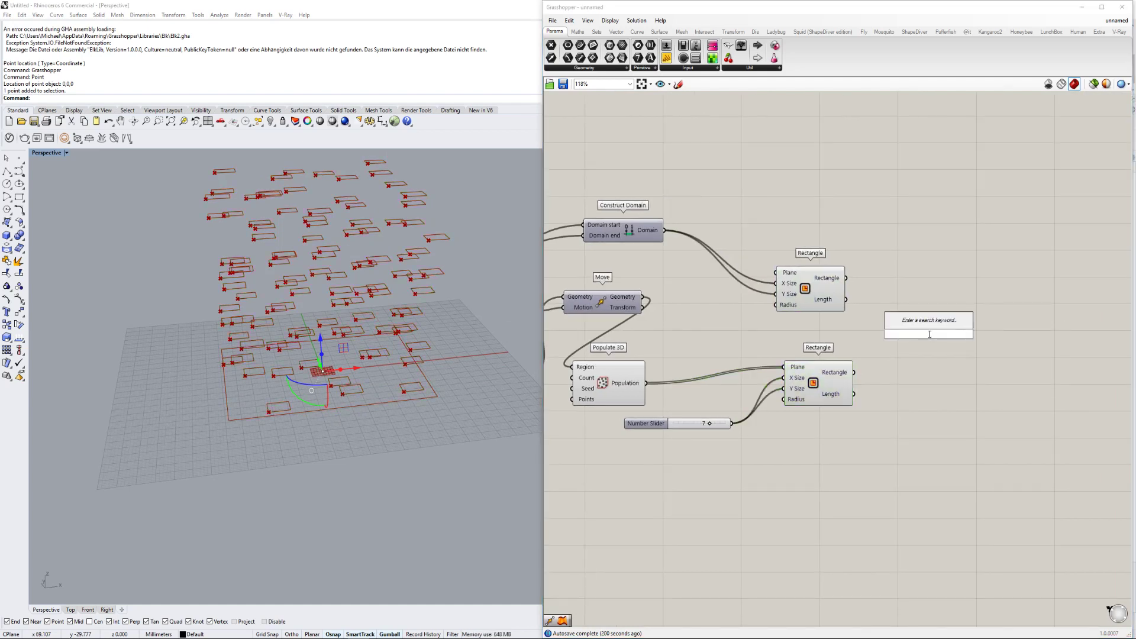
text(vect)
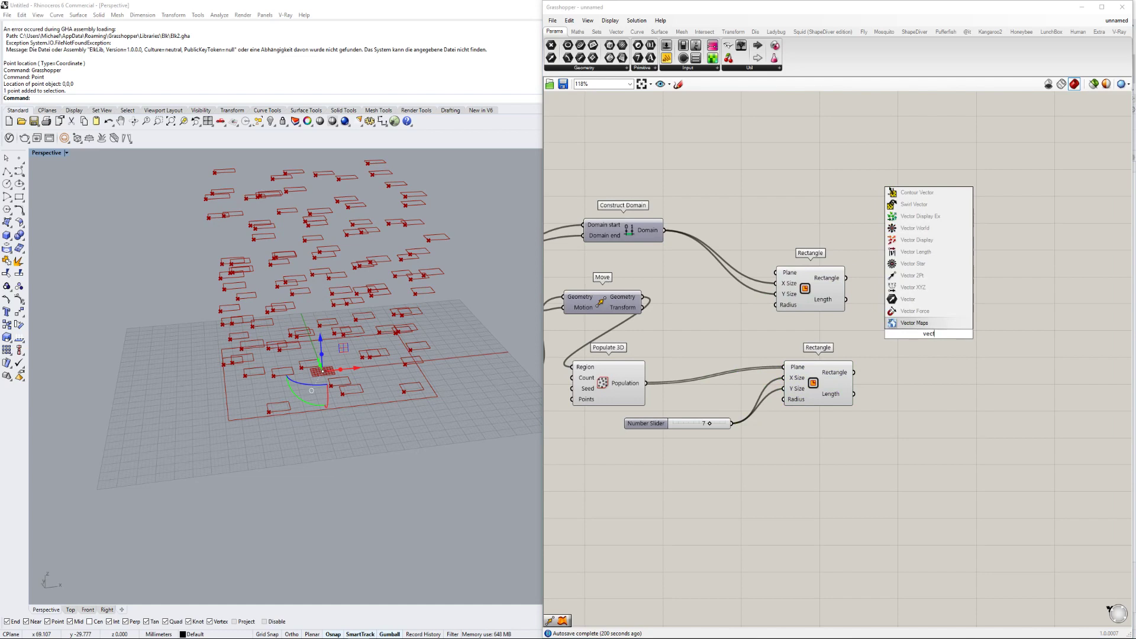
key(Up)
key(Up)
key(Up)
key(Up)
key(Return)
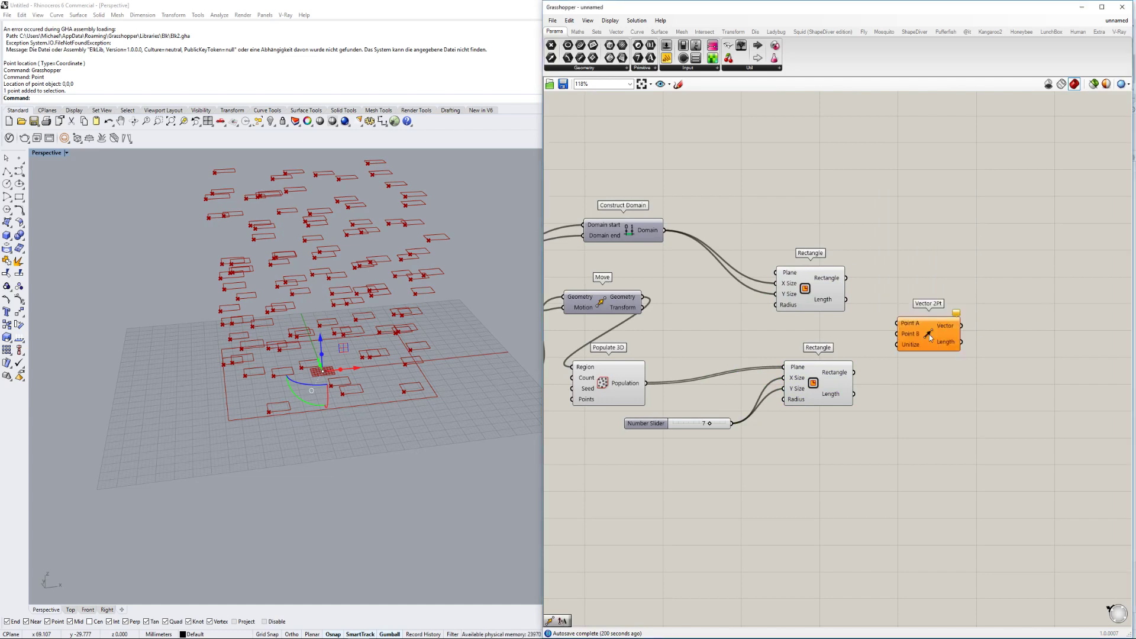
Add a Populate 2D component above the upper Rectangle and try feeding its Region input from the Construct Domain output.
double_click(864, 232)
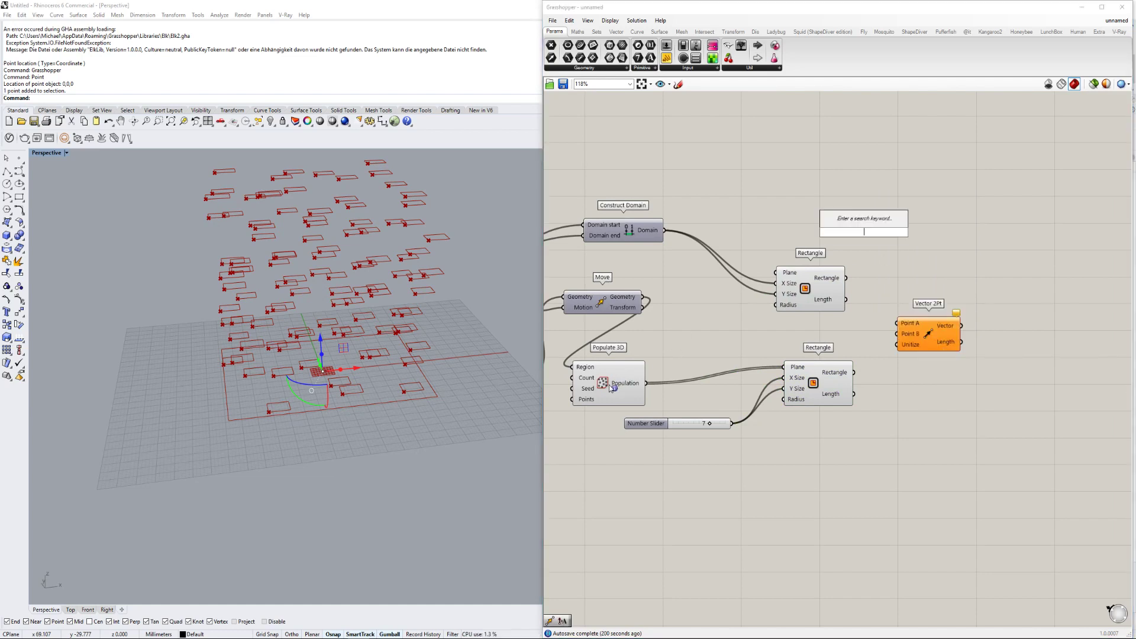
click(616, 31)
click(587, 71)
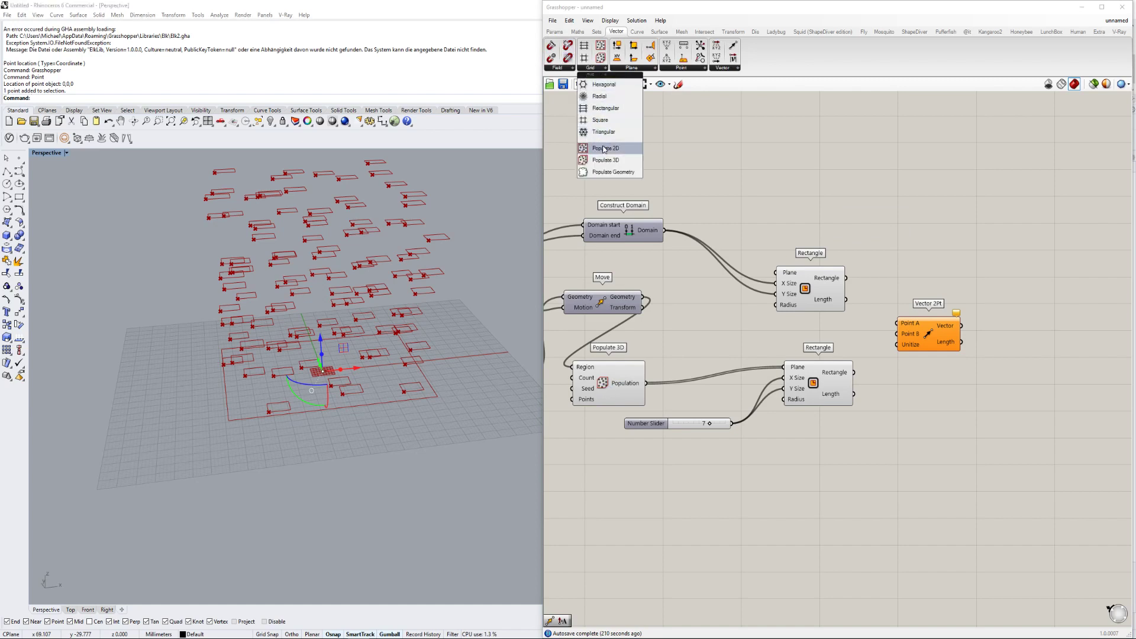
drag(615, 146, 758, 206)
drag(664, 230, 720, 187)
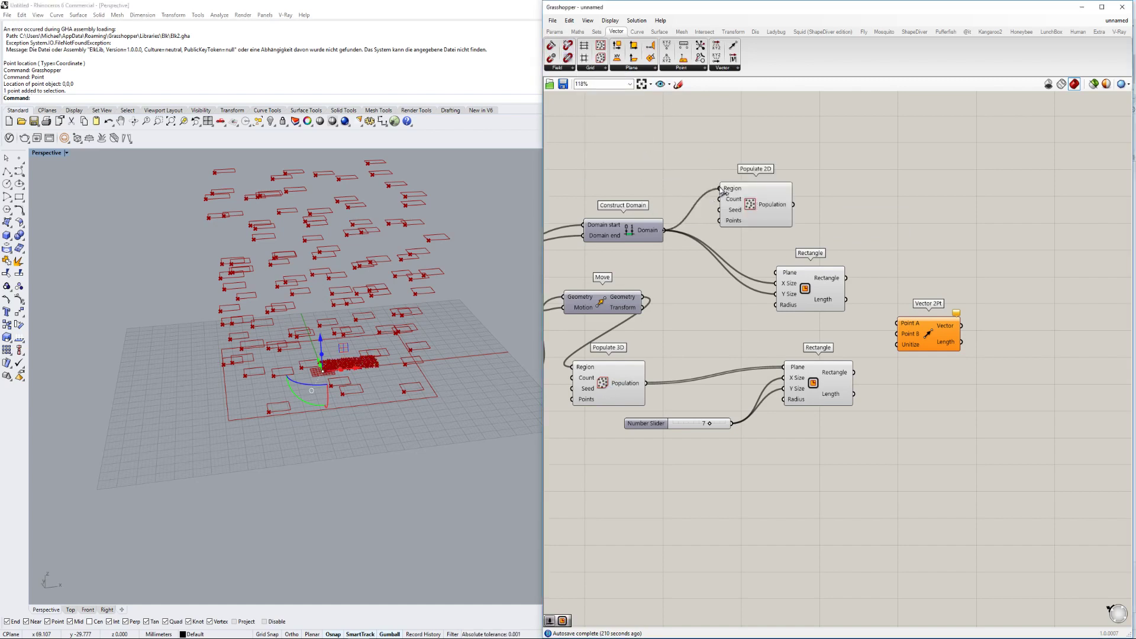
right_drag(742, 205, 794, 213)
drag(793, 212, 803, 216)
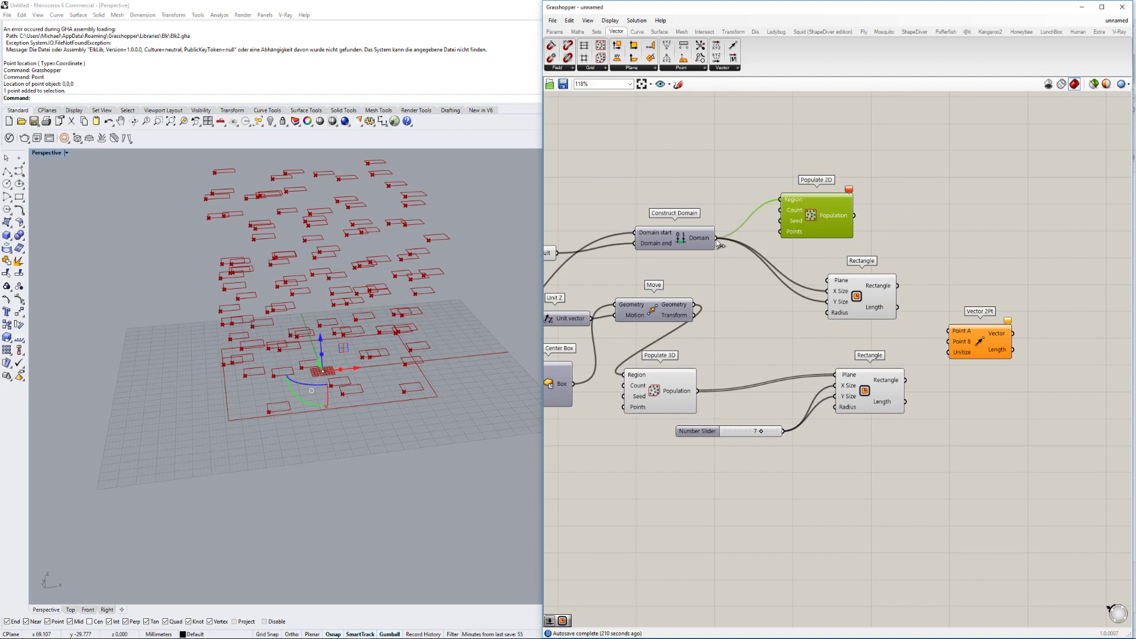
Feed the Populate 2D Region input from the upper Rectangle's output instead, and reposition Populate 2D above Vector 2Pt.
drag(716, 240, 900, 286)
drag(966, 220, 1041, 214)
right_drag(956, 202, 873, 193)
double_click(806, 192)
Connect the Populate 3D points to Point A and the Populate 2D points to Point B of the Vector 2Pt component.
drag(926, 317, 938, 318)
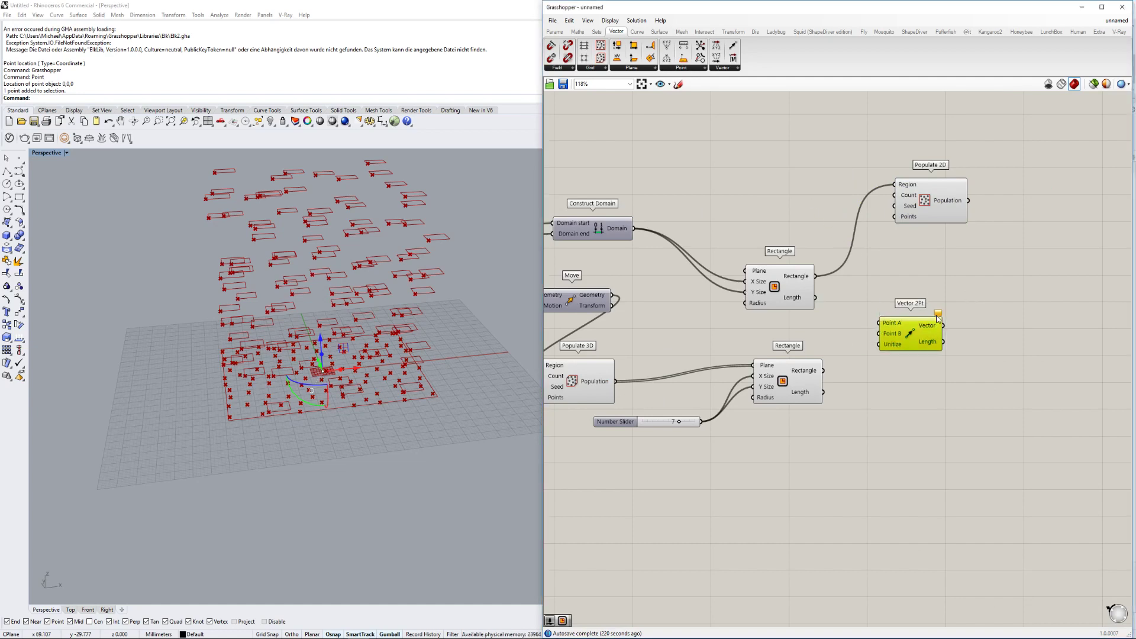
right_drag(779, 393, 823, 414)
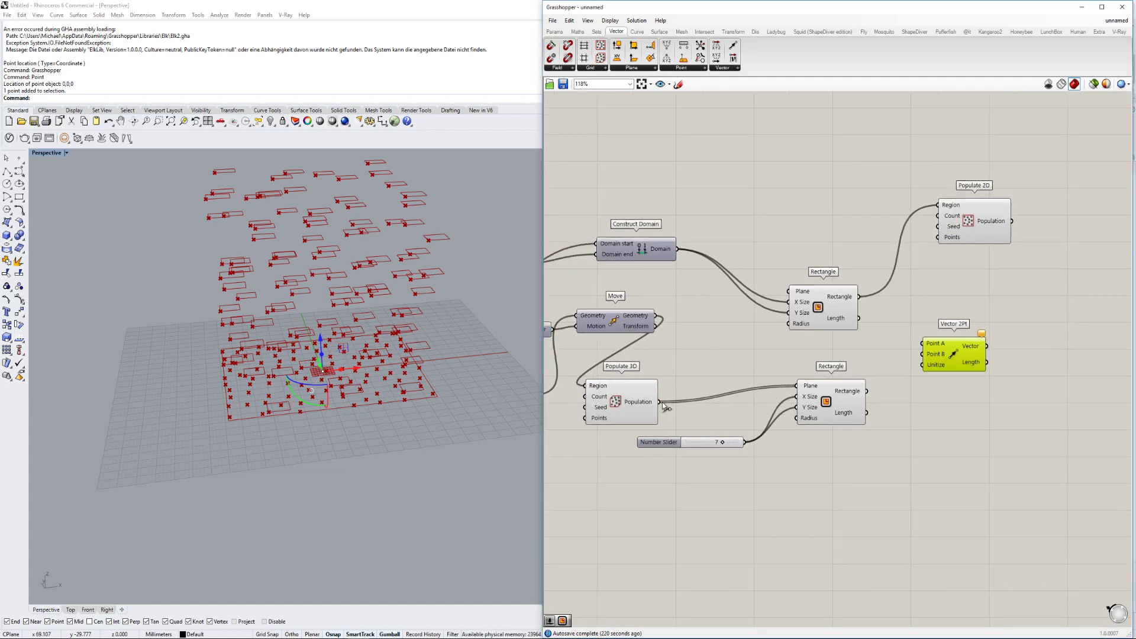
drag(659, 402, 1012, 221)
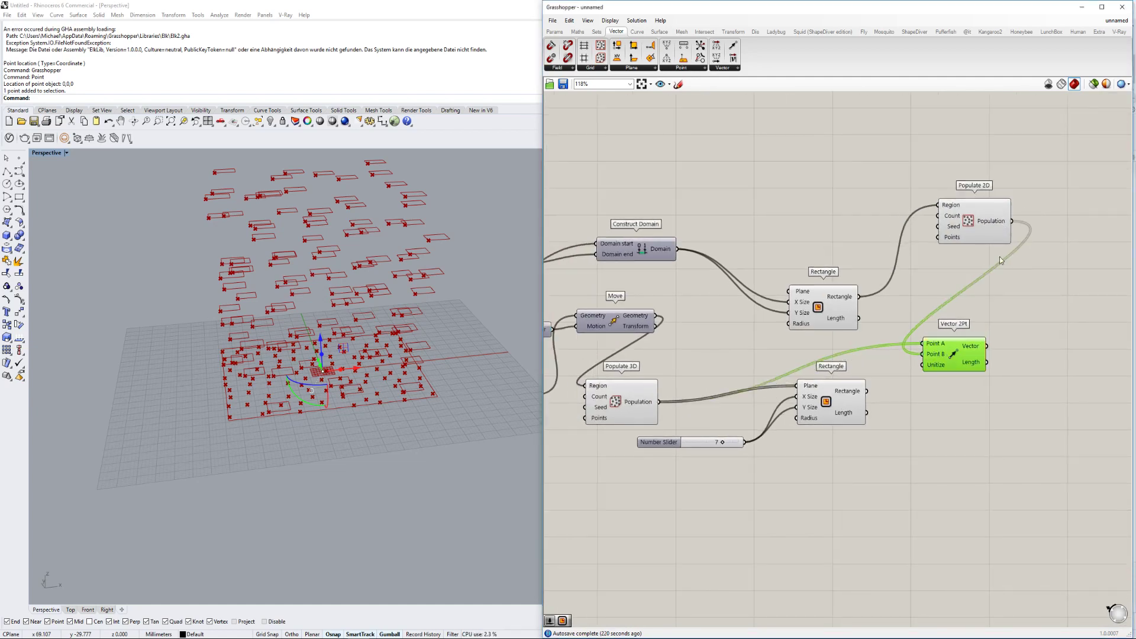
Add a Move component below and beside the Vector 2Pt component.
right_drag(1039, 410, 1004, 406)
double_click(1007, 406)
text(move)
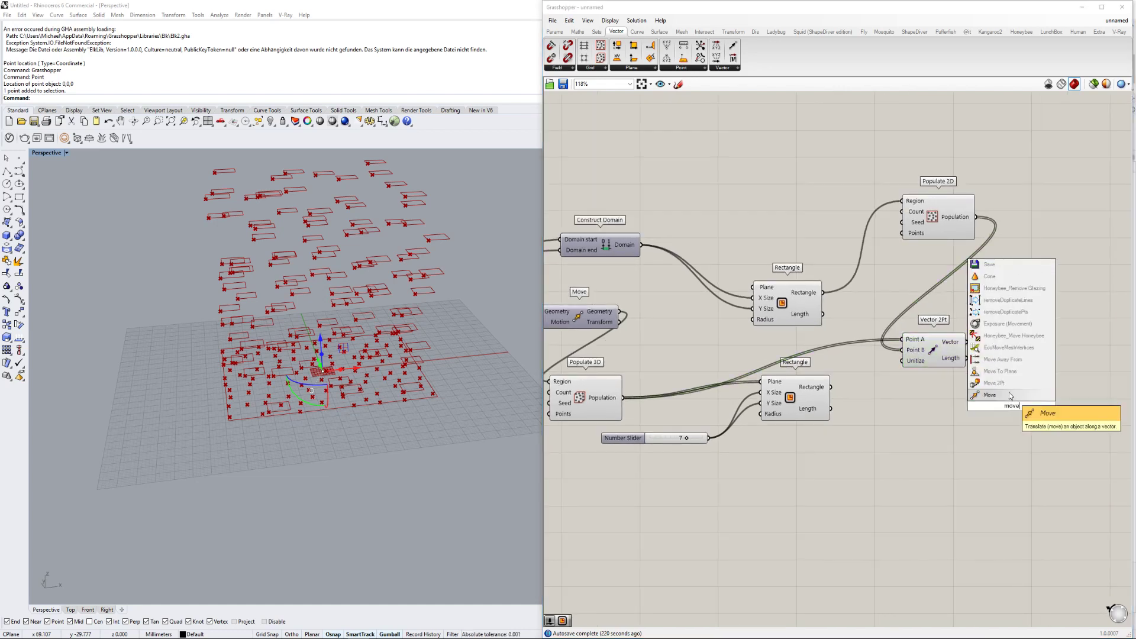
click(1010, 396)
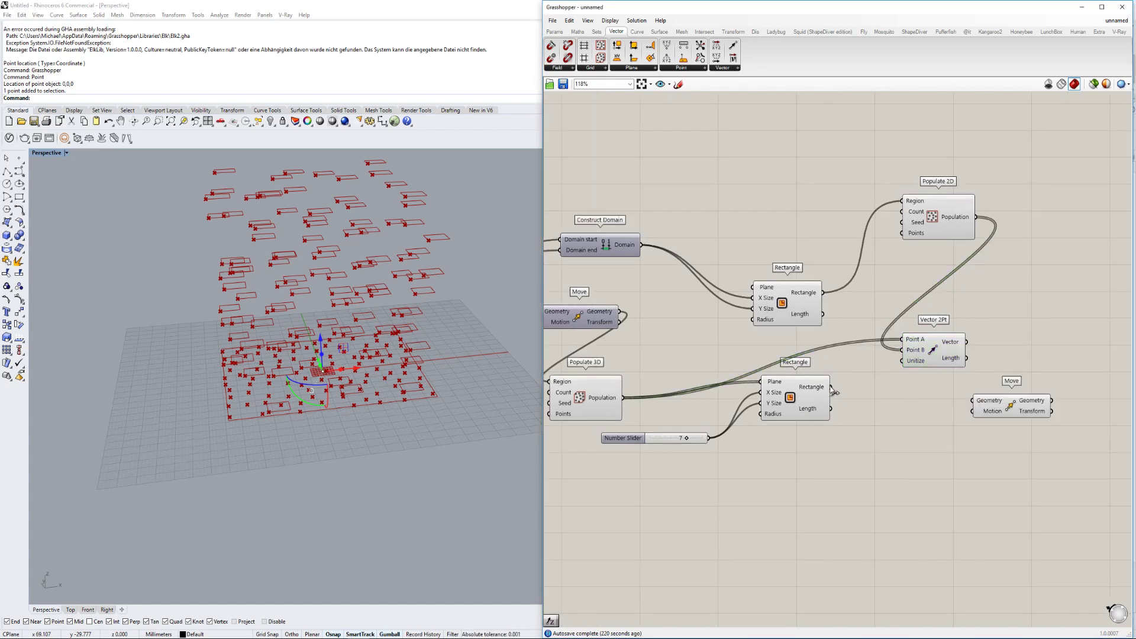
Connect the lower Rectangle's output to the Move component's Geometry input and the Vector 2Pt vector to its Motion input.
drag(831, 388, 899, 392)
drag(967, 343, 972, 411)
drag(972, 401, 831, 387)
right_drag(873, 381, 852, 392)
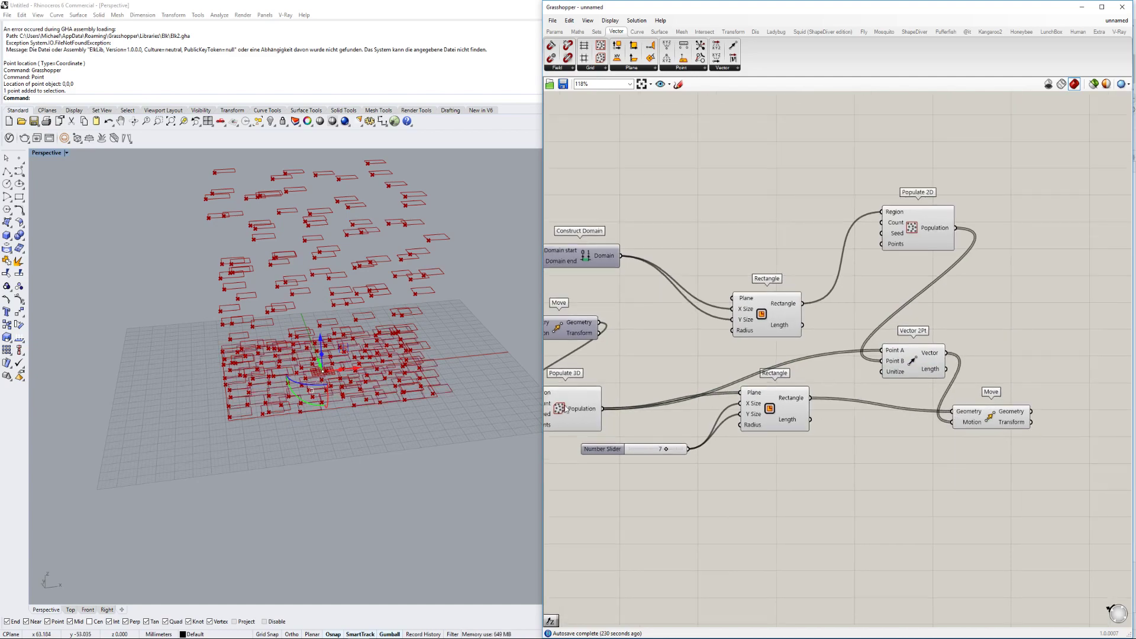
right_drag(349, 403, 385, 414)
scroll(924, 351, down, 4)
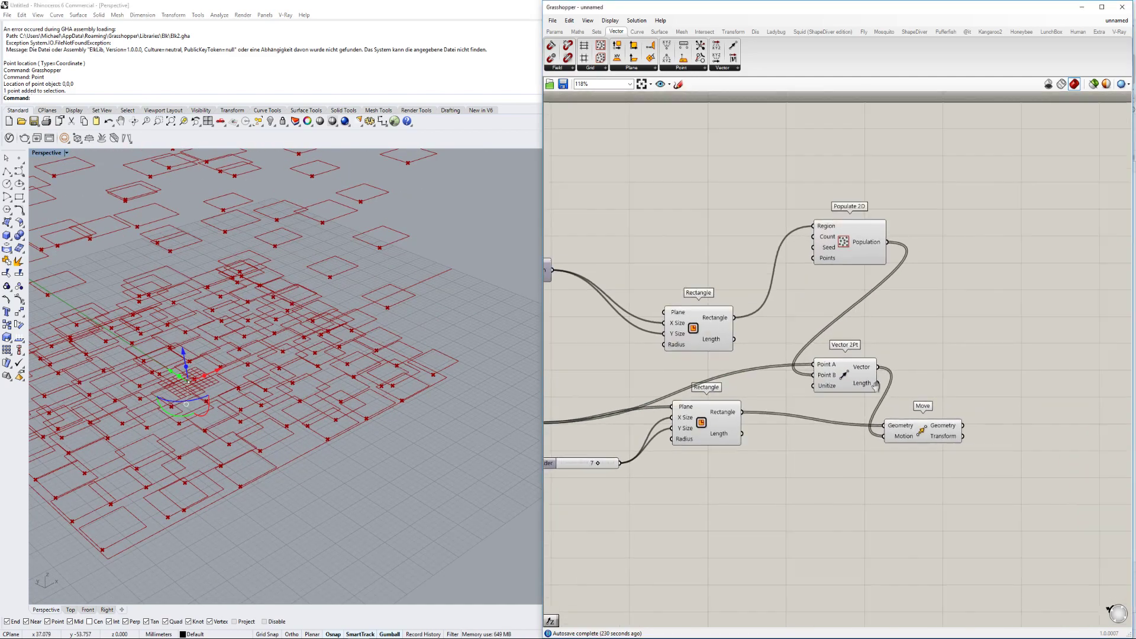
Add a number slider with the value 101 below the Populate 3D component.
drag(934, 237, 645, 421)
scroll(749, 383, up, 3)
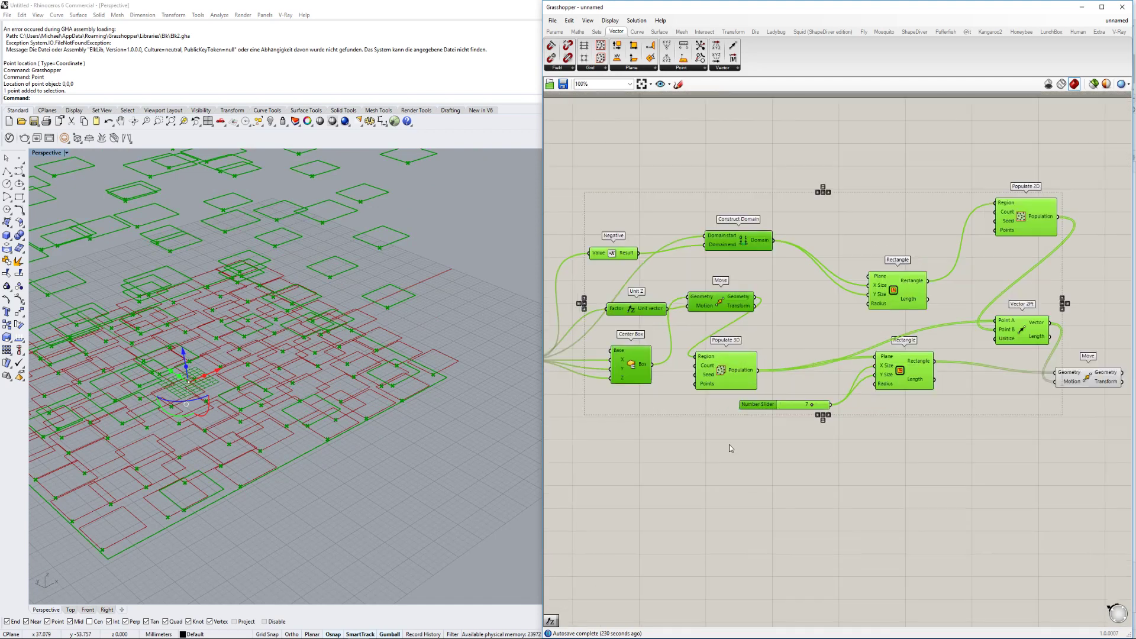
double_click(726, 451)
text(101)
key(Return)
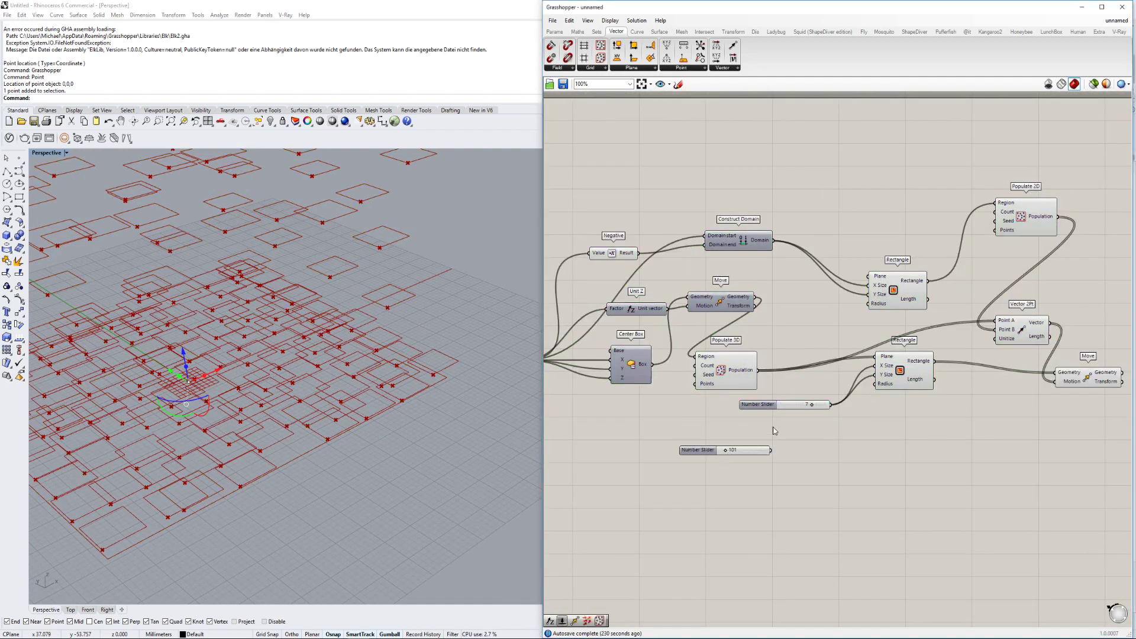
Feed the Count inputs of both Populate 3D and Populate 2D from the new slider and raise it to 221.
drag(771, 450, 696, 365)
drag(776, 455, 997, 212)
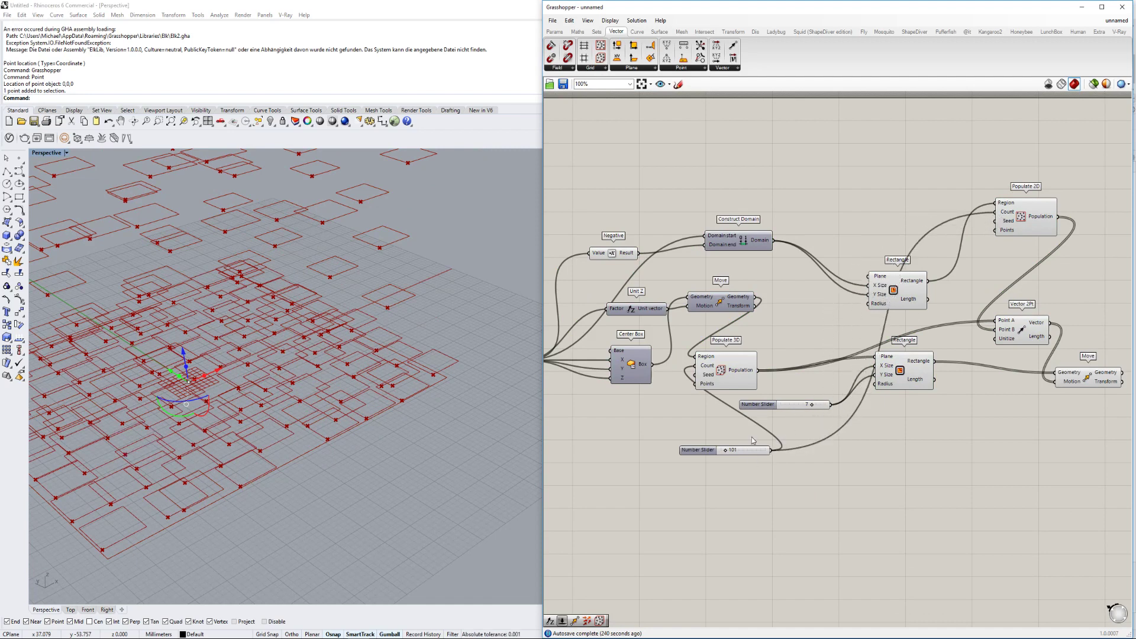
drag(726, 452, 733, 452)
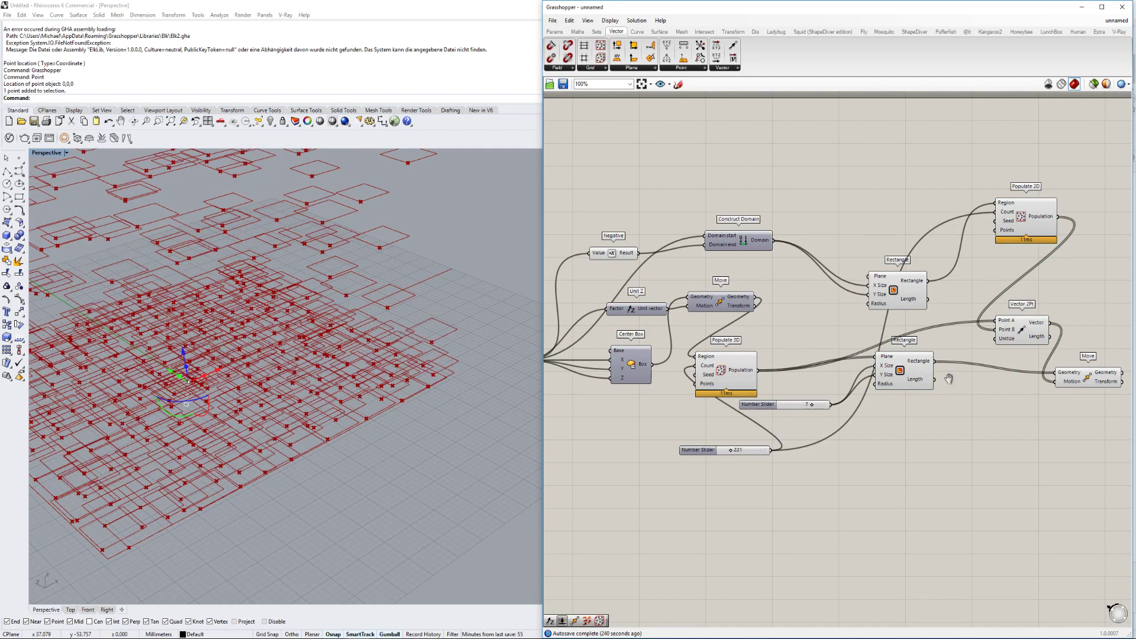
Turn off the preview of the population, rectangle, domain and vector components that come before the last Move.
right_drag(948, 379, 760, 401)
scroll(761, 400, down, 2)
scroll(858, 398, up, 4)
double_click(943, 398)
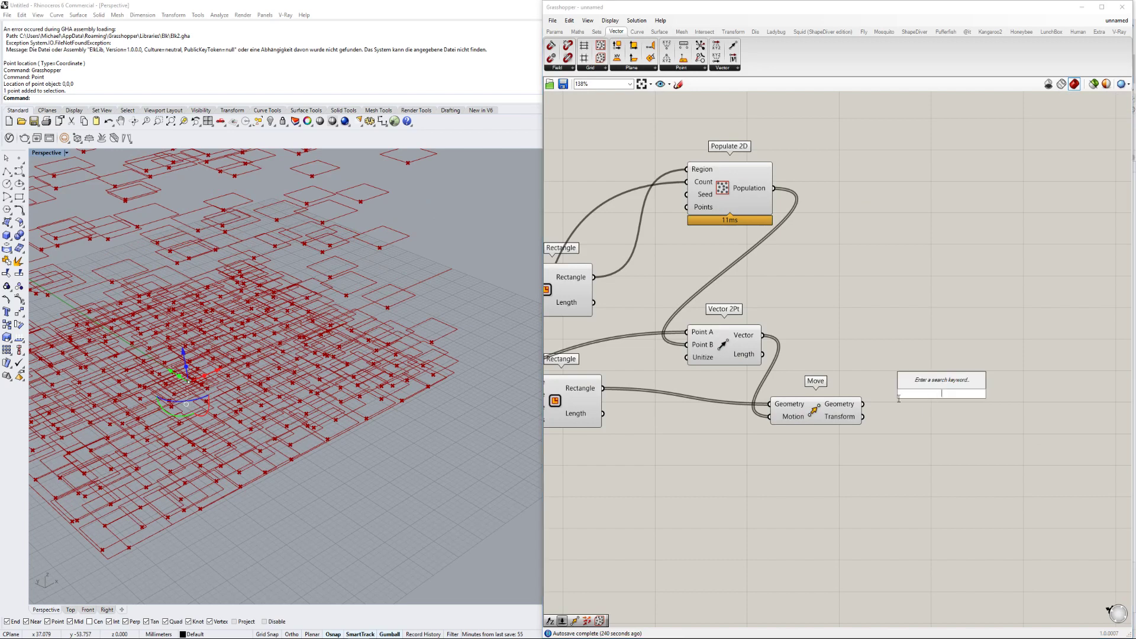
scroll(831, 388, down, 4)
right_drag(831, 388, 946, 384)
drag(915, 218, 663, 452)
middle_click(800, 333)
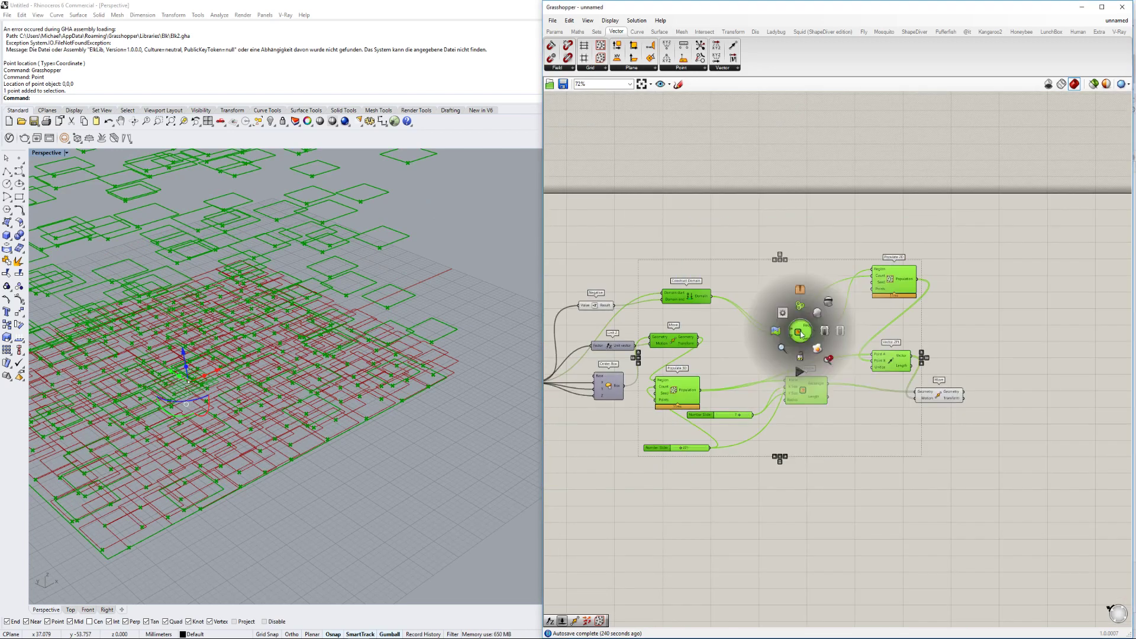
click(834, 304)
scroll(975, 356, up, 4)
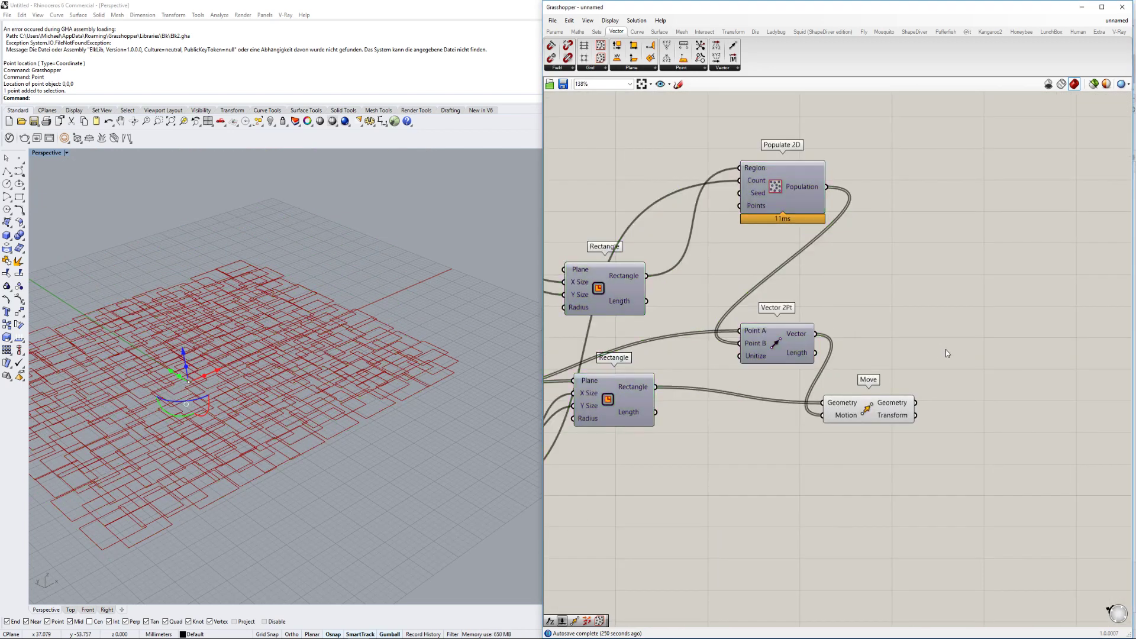
Add a Ruled Surface component beside the last Move component.
double_click(1008, 384)
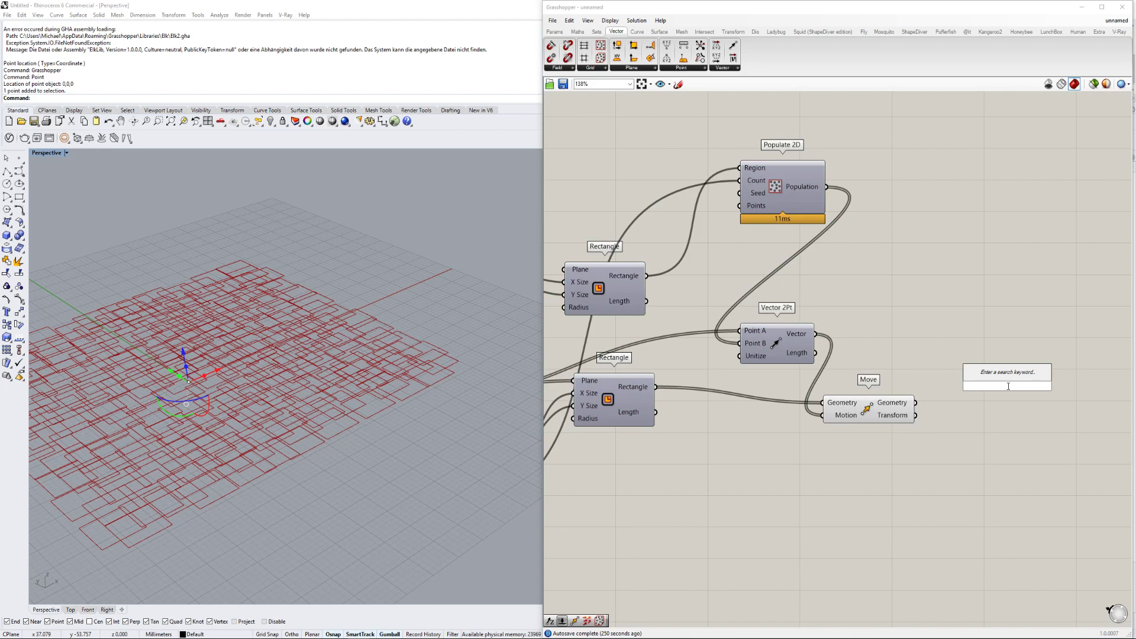
text(ruled)
click(1010, 375)
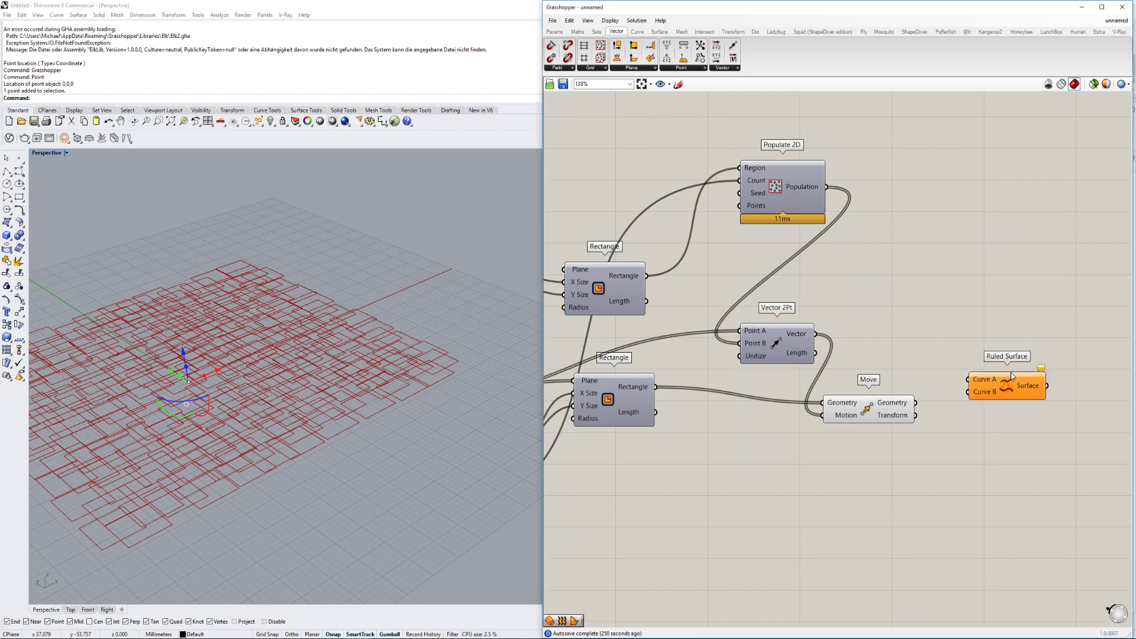
Connect the lower Rectangle to Curve A and the moved geometry to Curve B of the Ruled Surface component.
scroll(1017, 383, down, 2)
right_drag(955, 378, 959, 380)
click(716, 319)
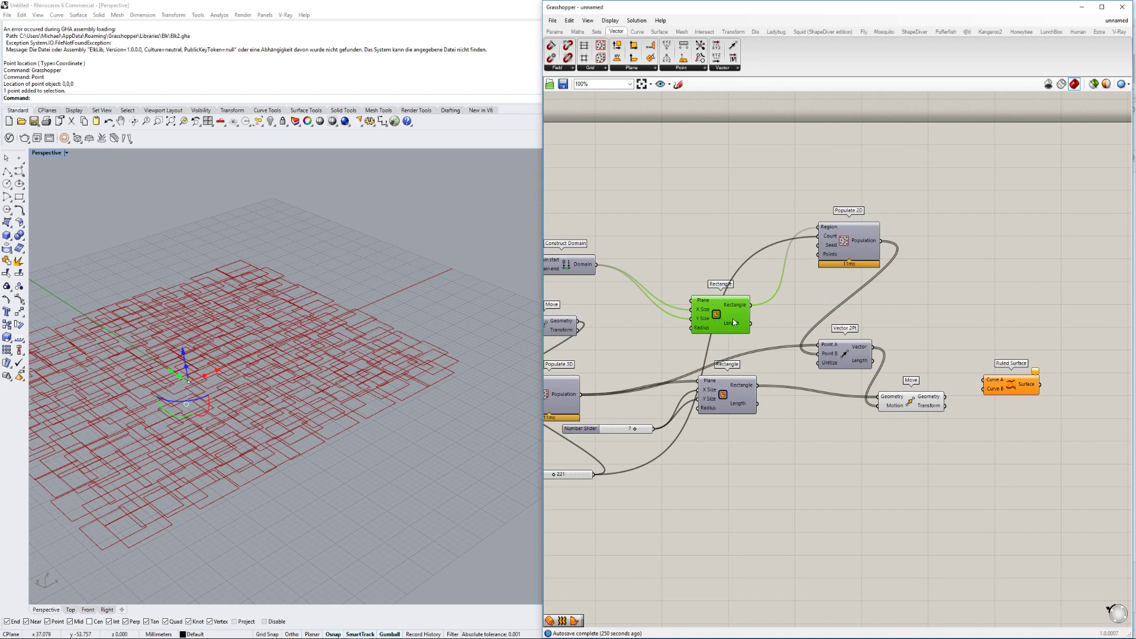
drag(758, 385, 945, 398)
click(1018, 389)
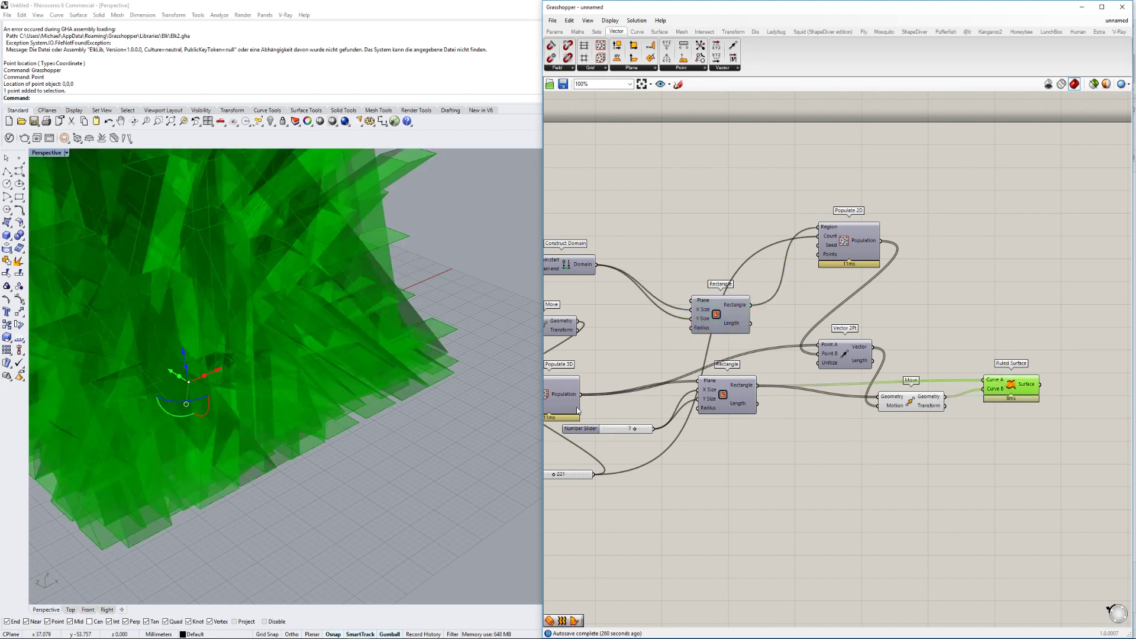
Add a Boundary Surfaces component to the definition for capping the beams.
scroll(555, 408, down, 3)
scroll(483, 406, down, 6)
scroll(484, 410, up, 5)
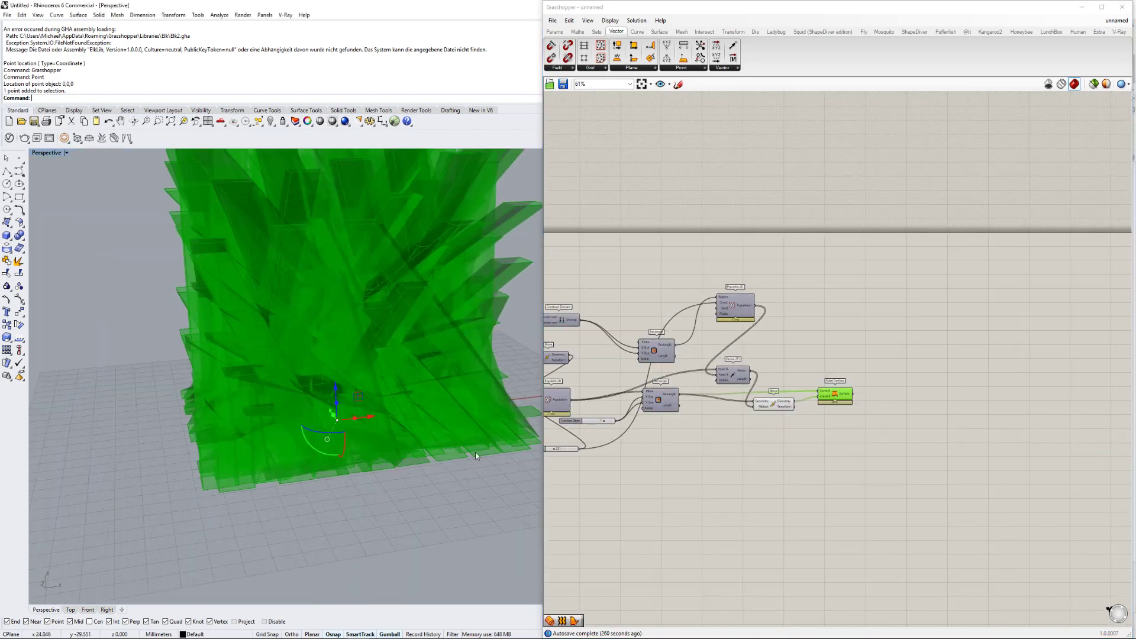
scroll(916, 402, up, 3)
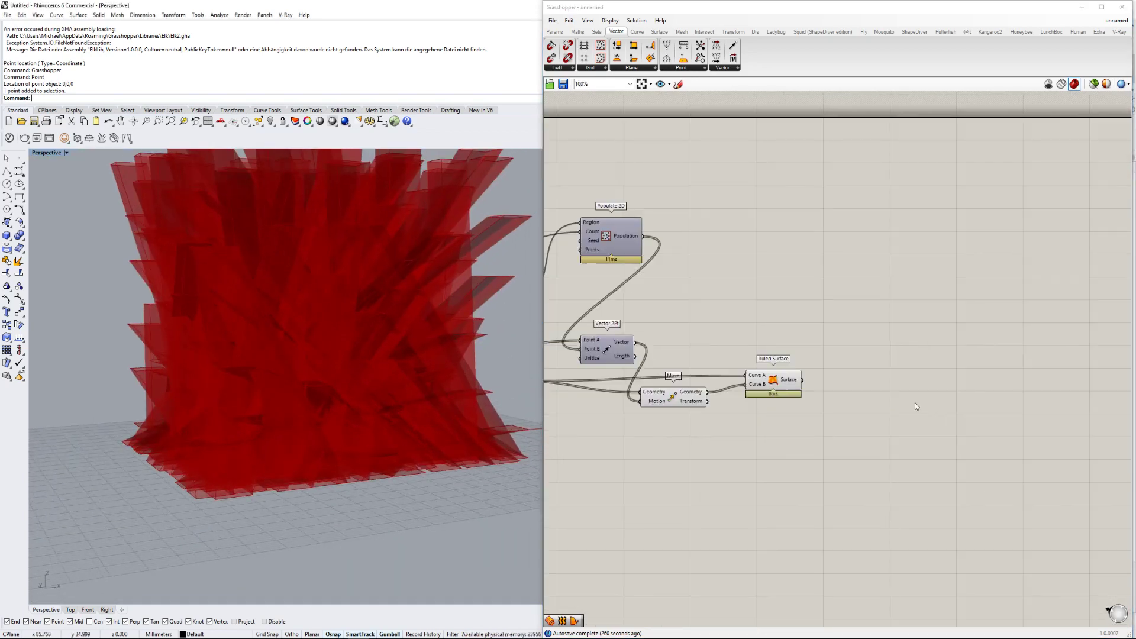
double_click(898, 393)
text(bounda)
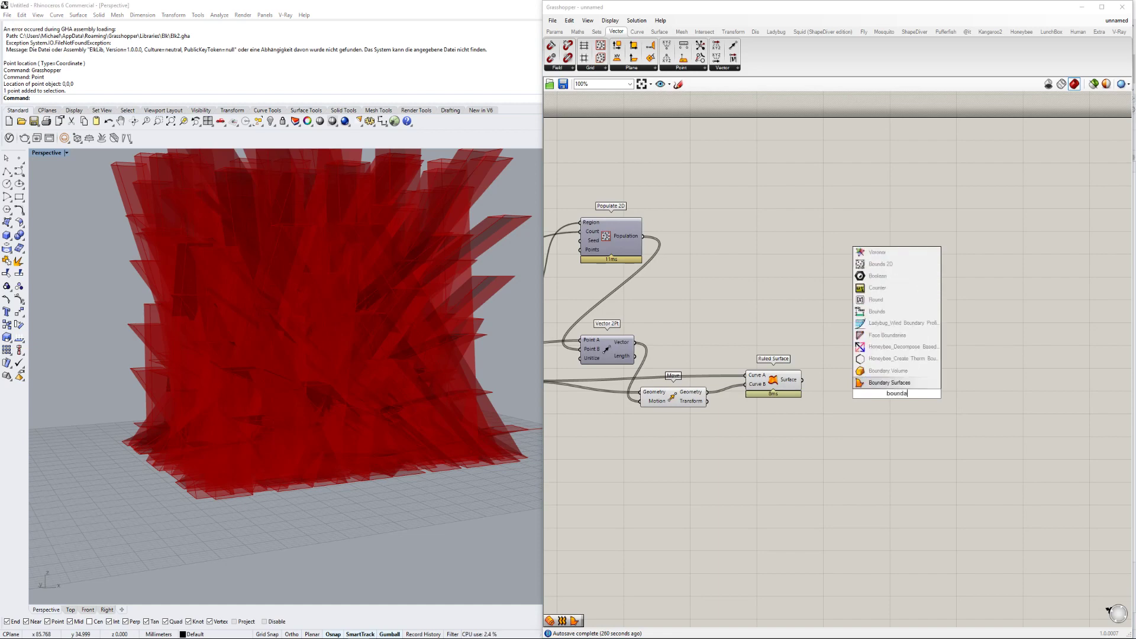
key(Return)
Place Boundary Surfaces above the Ruled Surface component and feed its Edges input from the lower Rectangle's output.
drag(902, 398, 844, 273)
right_drag(720, 332, 880, 364)
drag(680, 413, 931, 326)
right_drag(928, 329, 914, 348)
right_drag(426, 350, 413, 416)
drag(921, 341, 923, 322)
Duplicate the last Move component beside Boundary Surfaces, keeping the vector as Motion and feeding its Geometry from the boundary surfaces.
alt+drag(819, 449, 1011, 325)
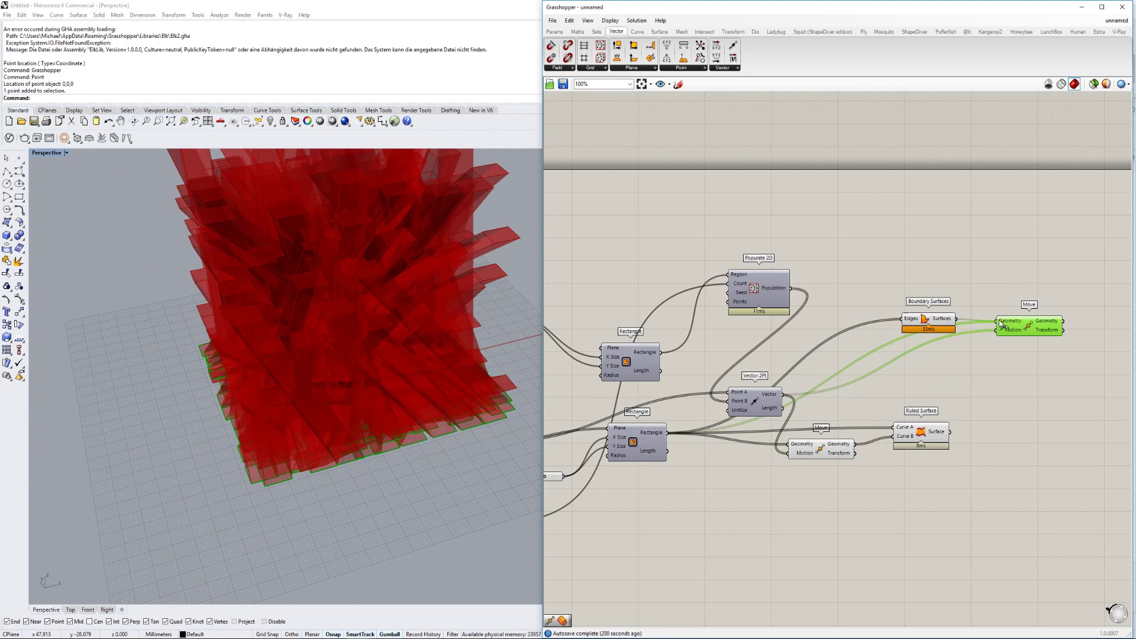
mouse_move(999, 321)
mouse_down()
mouse_move(997, 289)
mouse_move(999, 321)
mouse_up()
click(931, 318)
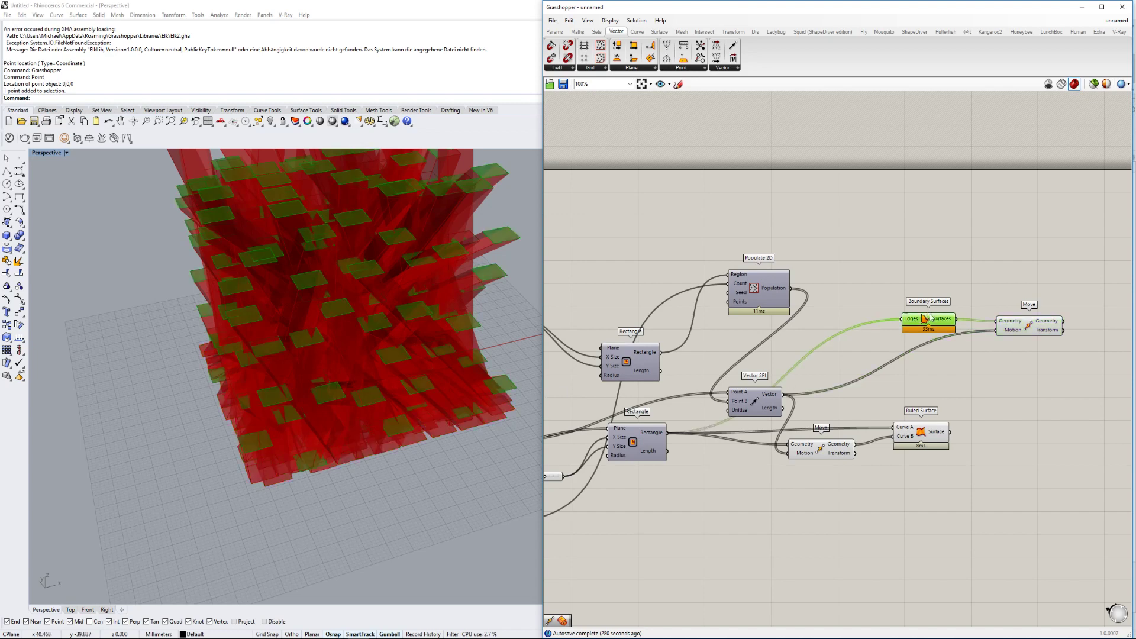
click(1017, 330)
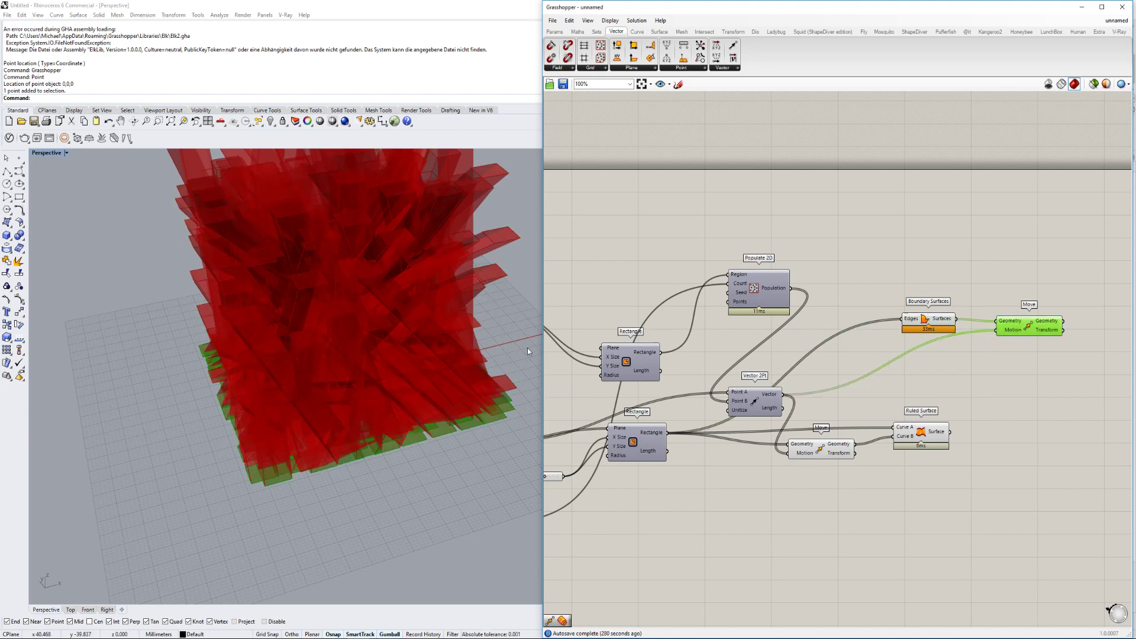
Add a Divide Surface component below the lower Rectangle component.
scroll(364, 365, down, 6)
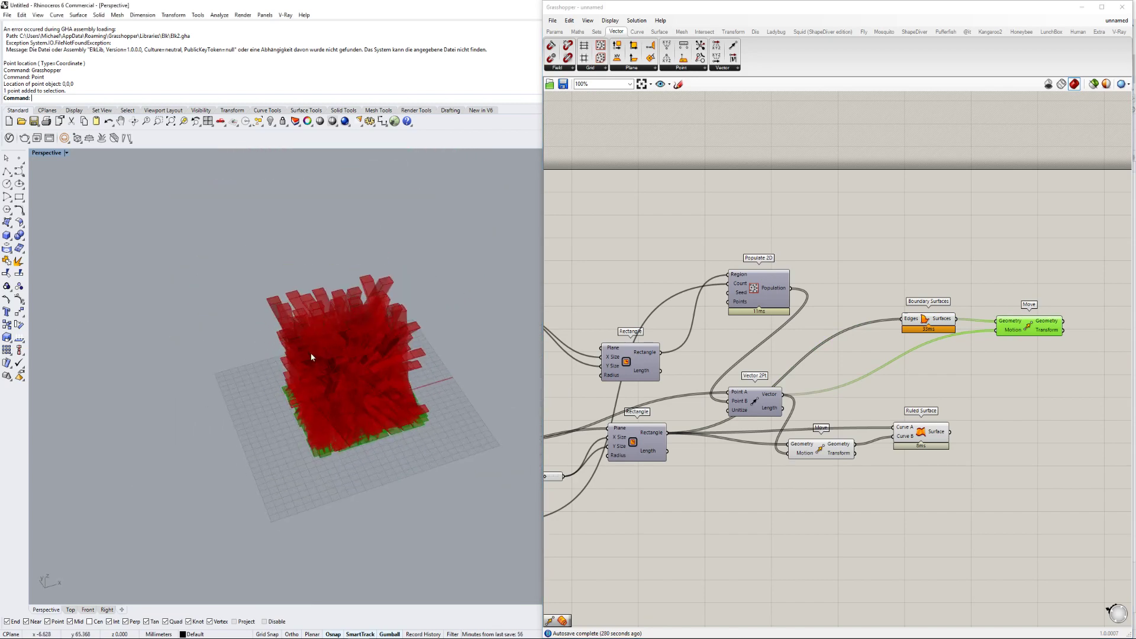
scroll(312, 357, up, 8)
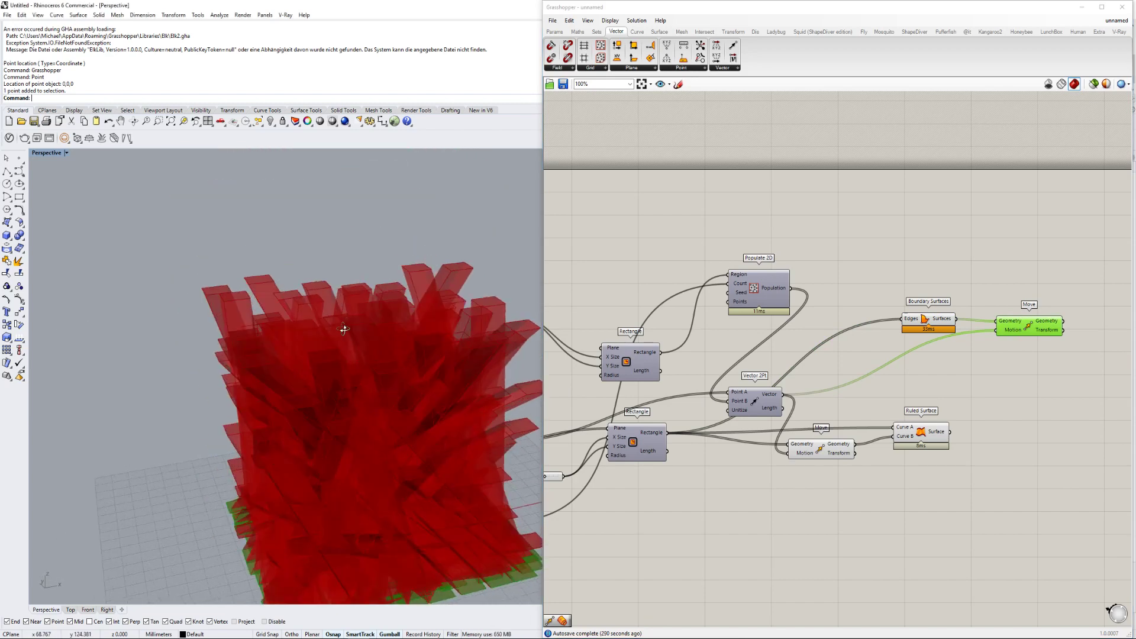
scroll(355, 325, down, 6)
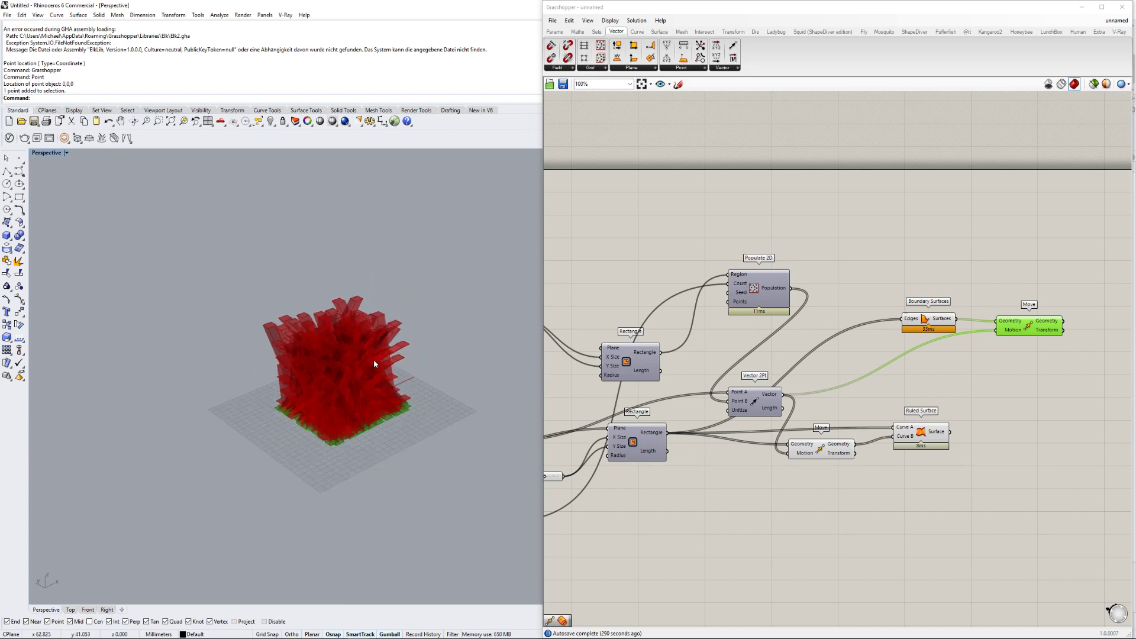
scroll(329, 276, up, 5)
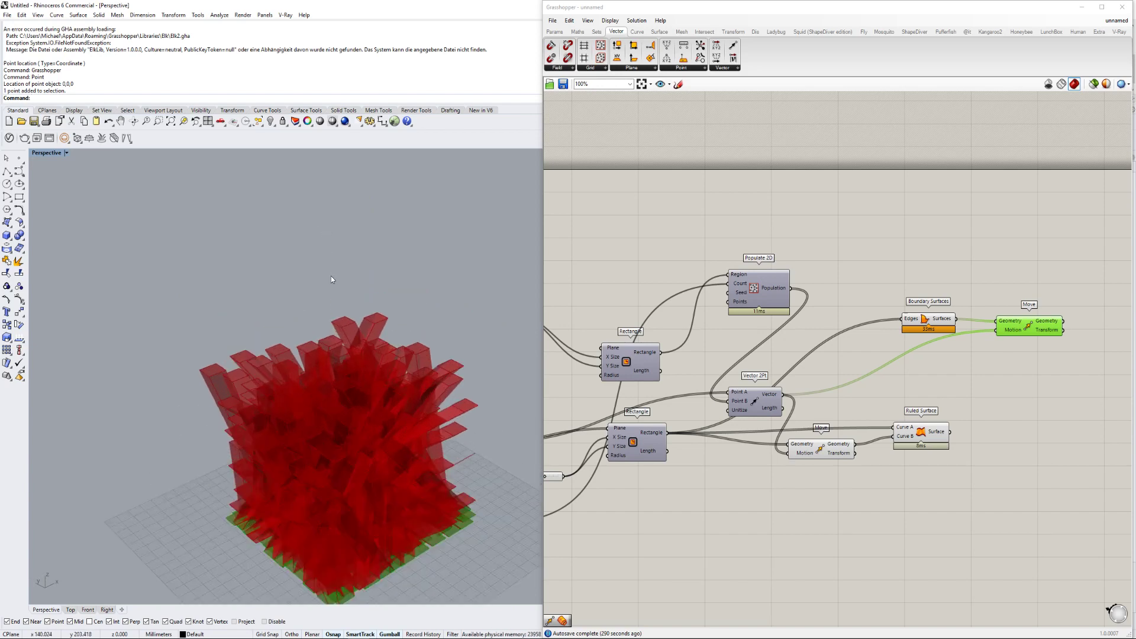
scroll(734, 391, down, 3)
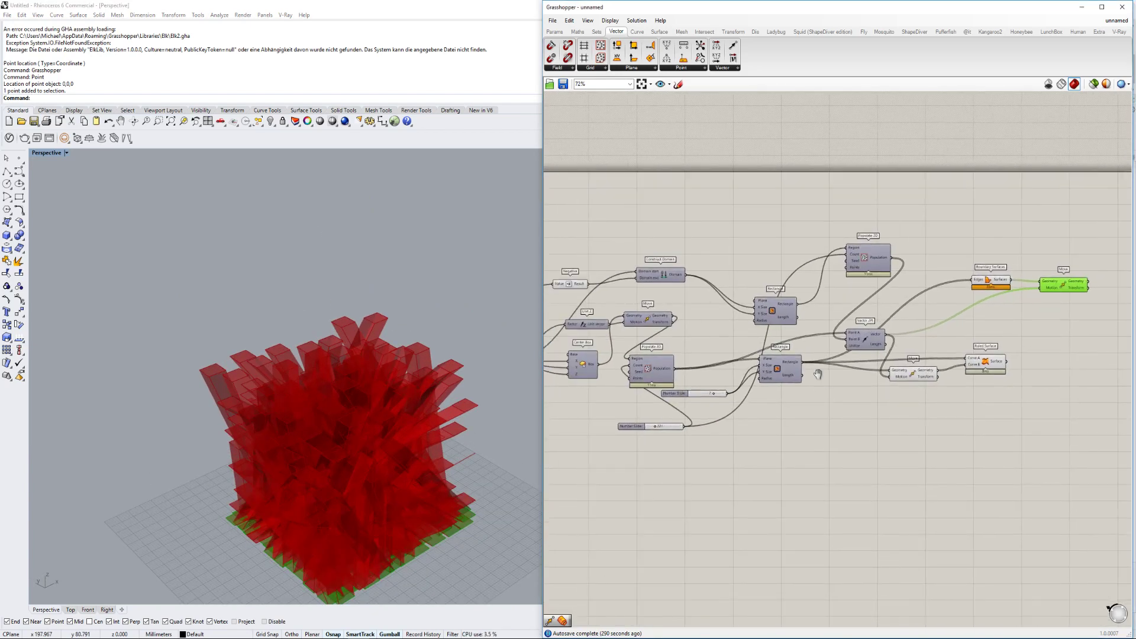
right_drag(797, 351, 828, 381)
double_click(820, 396)
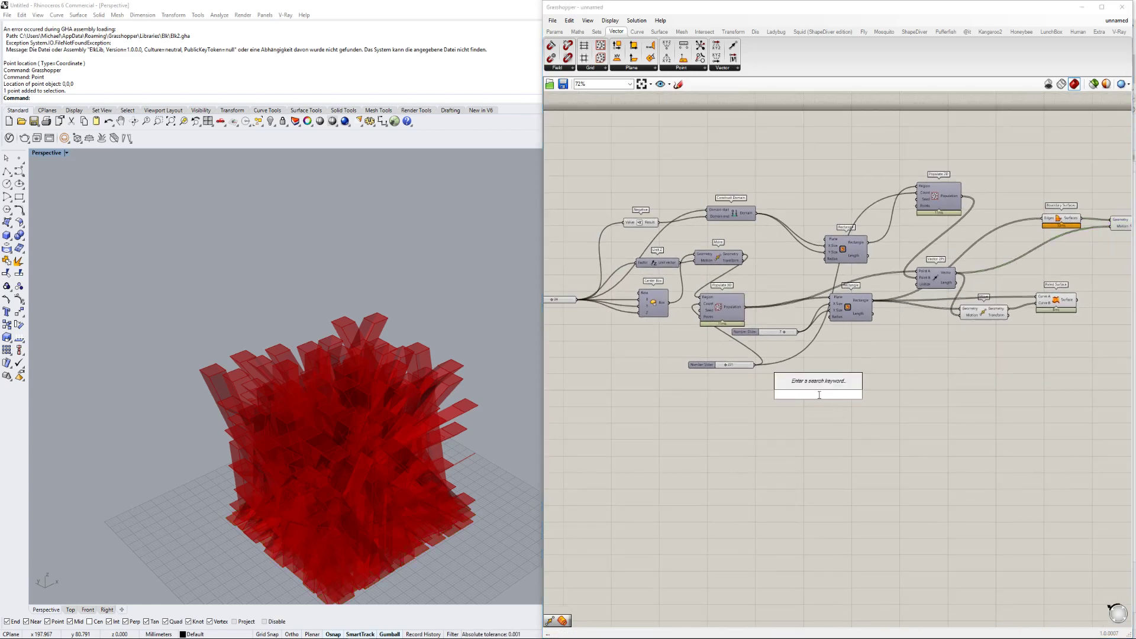
text(di)
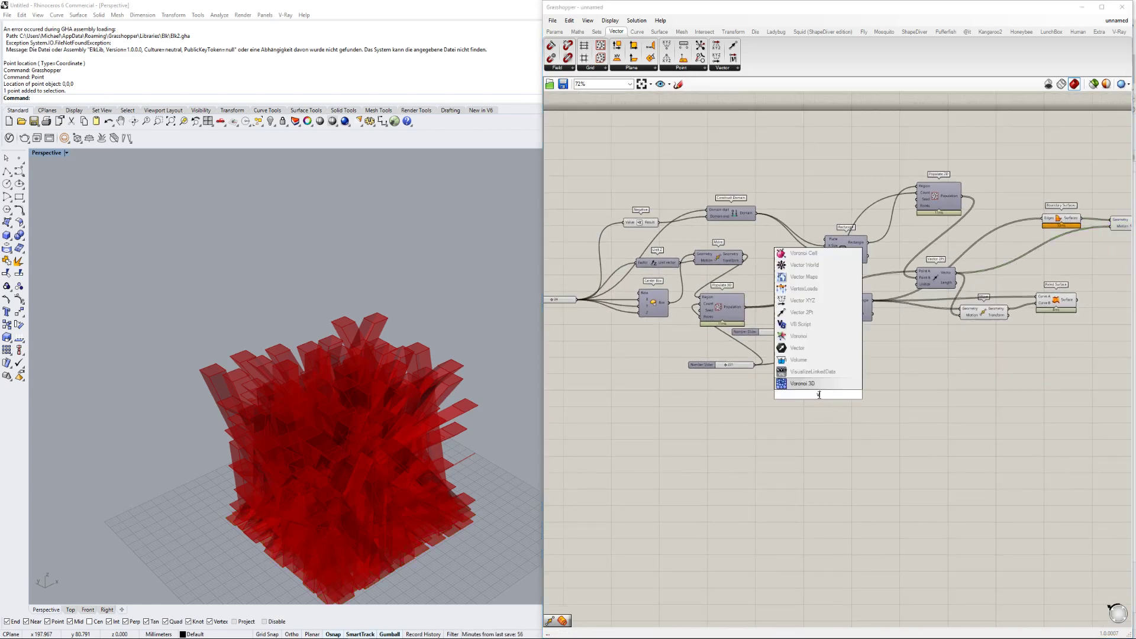
text(vide)
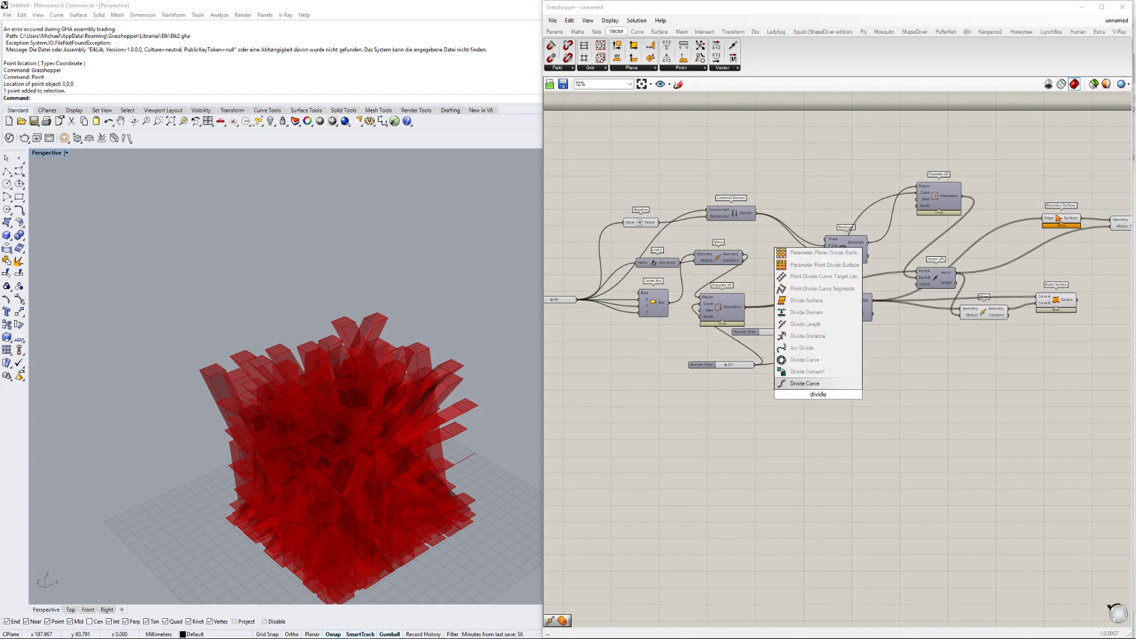
click(806, 301)
Shift the Divide Surface component away from the sliders to leave room for another component before it.
scroll(821, 444, up, 4)
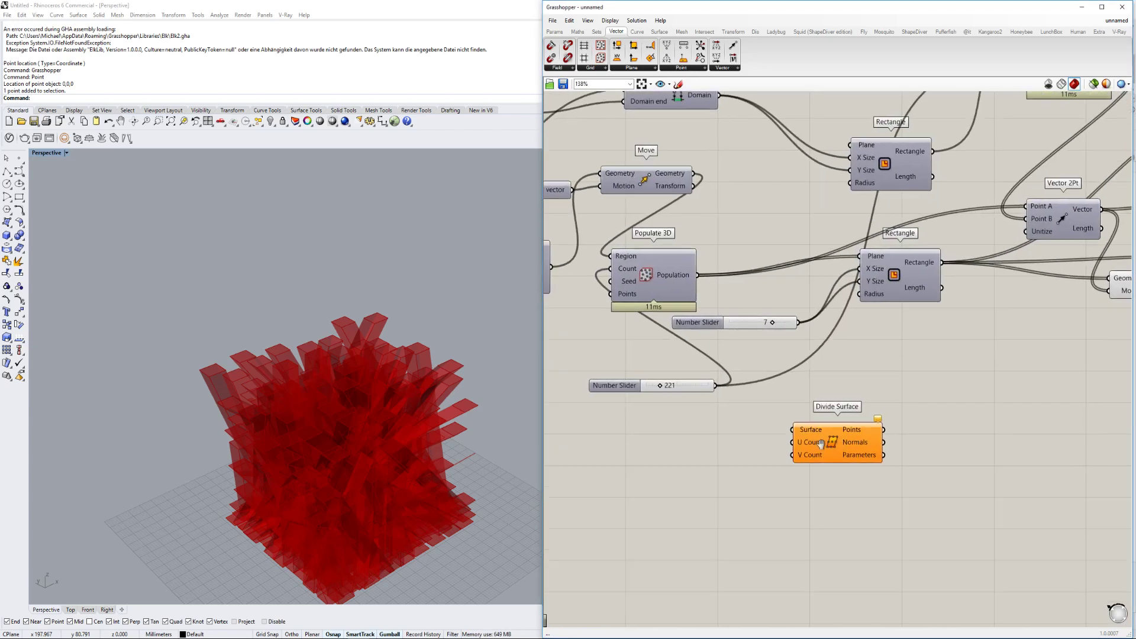
scroll(821, 444, up, 4)
scroll(786, 432, down, 2)
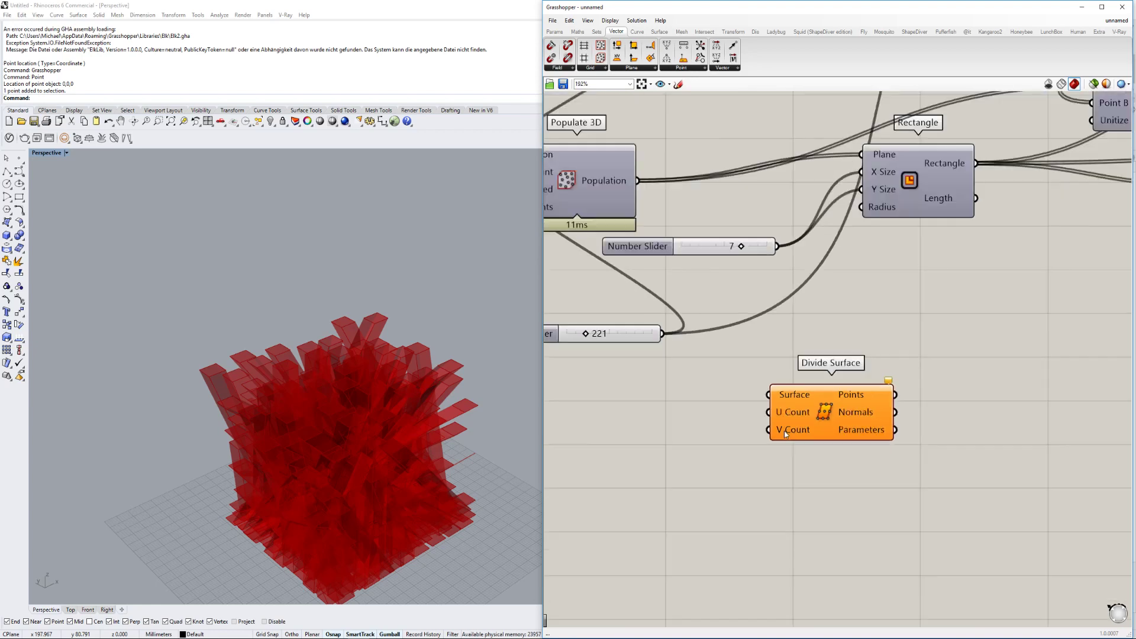
scroll(841, 405, down, 4)
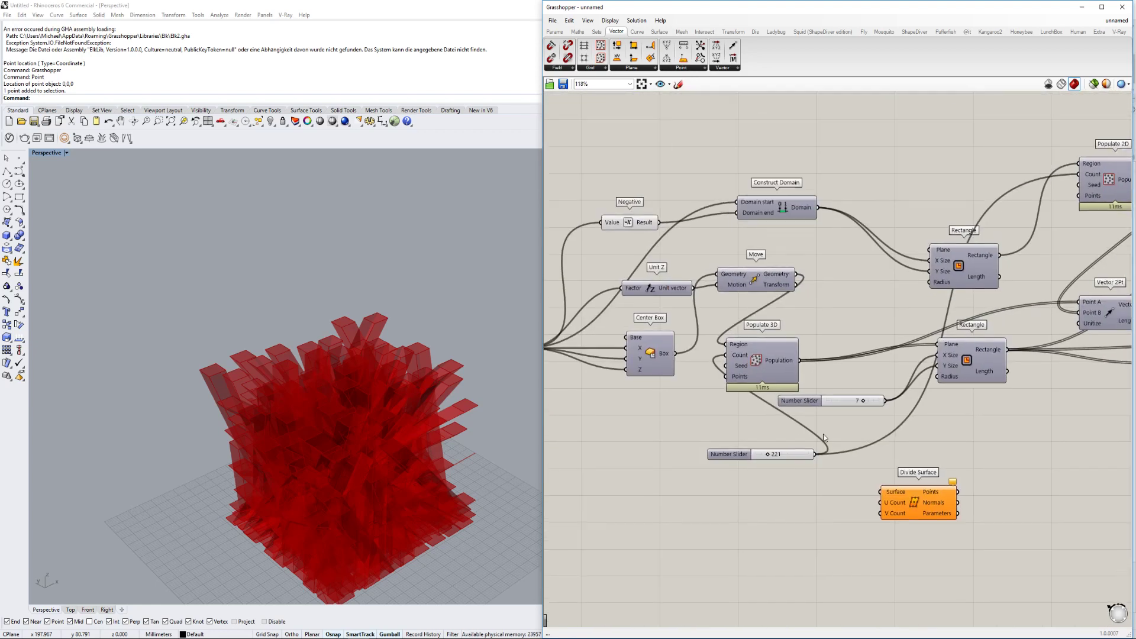
scroll(862, 295, down, 1)
right_drag(903, 362, 805, 305)
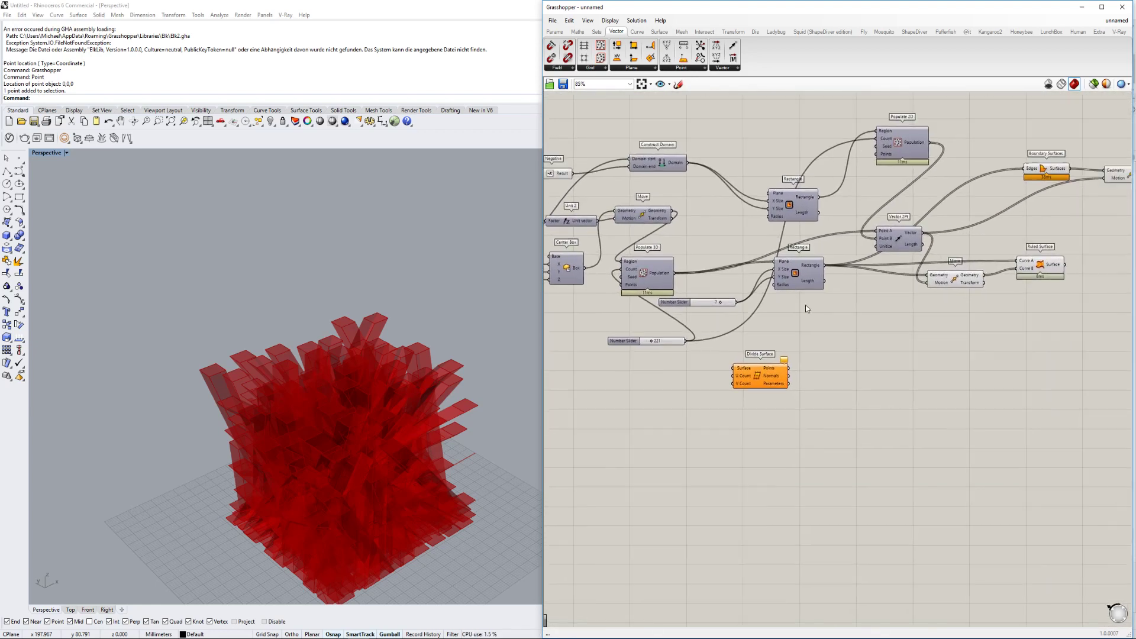
right_drag(1017, 214, 866, 252)
right_drag(703, 269, 794, 255)
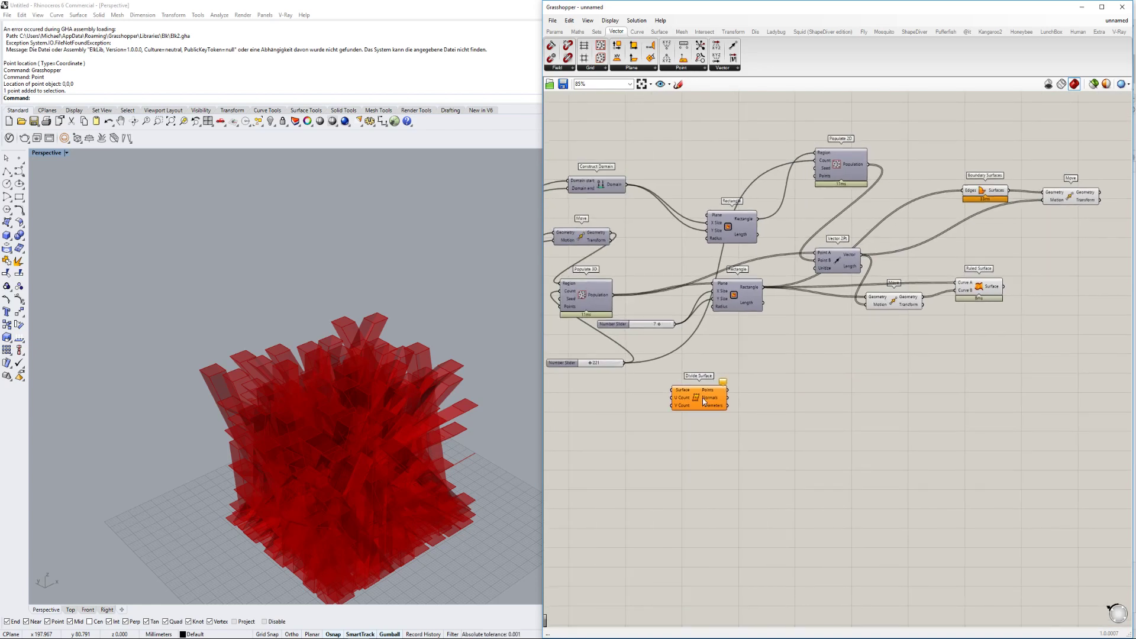
drag(703, 400, 815, 424)
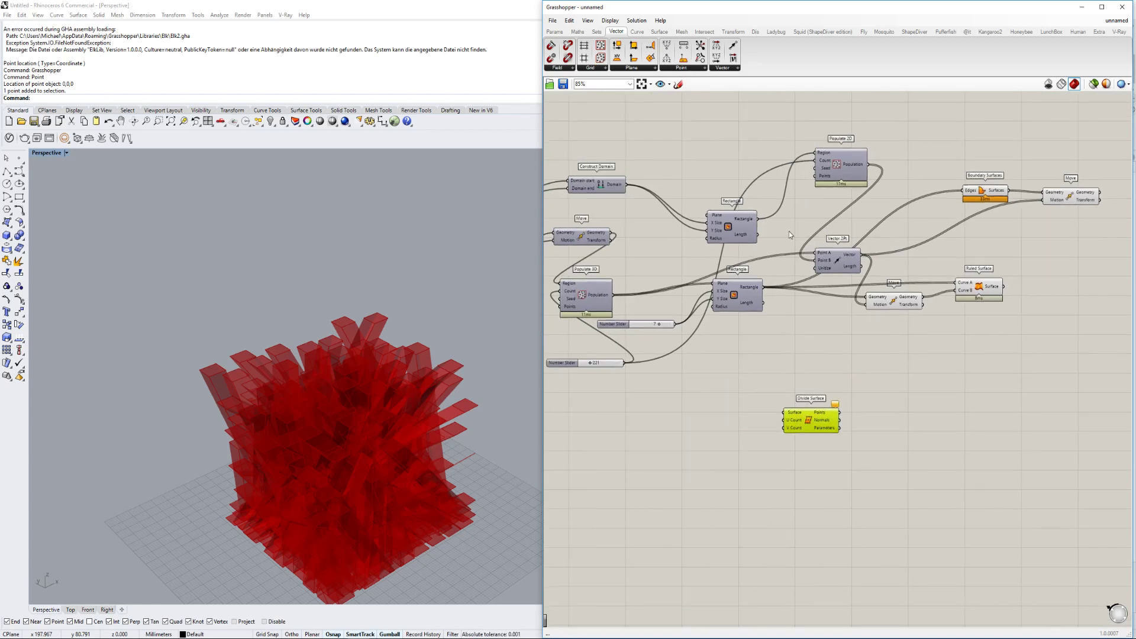
Add a second Boundary Surfaces component ahead of Divide Surface and connect the upper Rectangle's output to its Edges input.
double_click(710, 397)
text(bound)
click(711, 384)
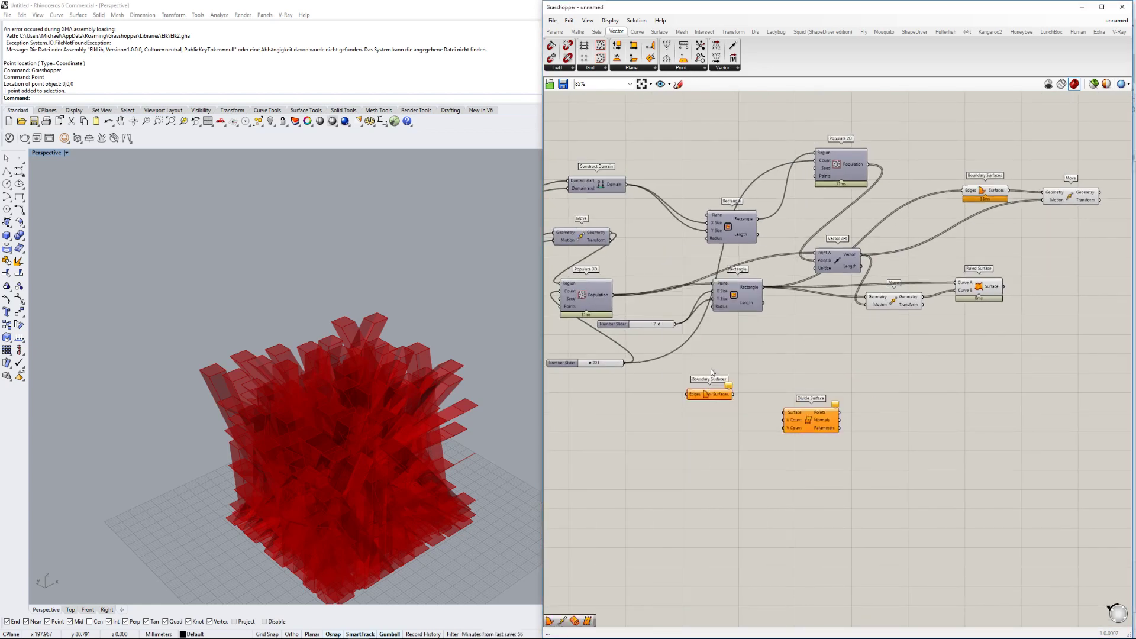
click(729, 228)
drag(756, 222, 688, 394)
scroll(420, 459, up, 5)
mouse_move(420, 458)
right_down()
mouse_move(400, 469)
mouse_move(439, 368)
mouse_move(414, 461)
right_up()
scroll(765, 407, up, 3)
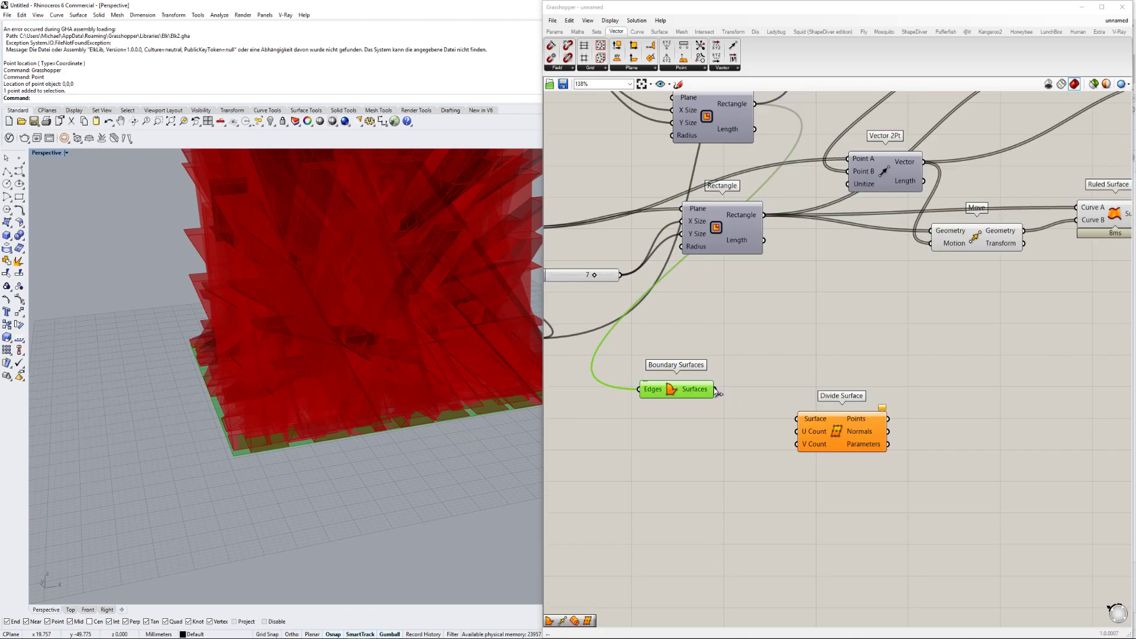
Connect the lower Boundary Surfaces component's Surfaces output to the Surface input of Divide Surface.
drag(715, 389, 811, 417)
scroll(395, 454, up, 2)
scroll(395, 455, down, 3)
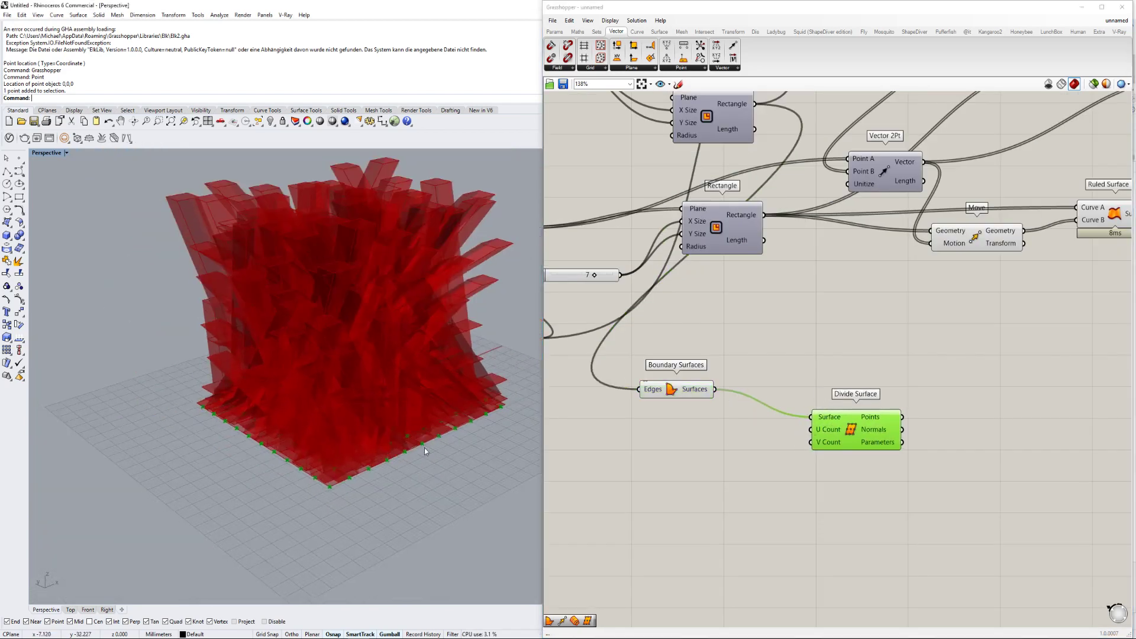
Hide the previews of the beam components from Populate 2D to the last Move and Ruled Surface, leaving the divided ground surface to inspect.
scroll(623, 472, down, 4)
drag(1007, 223, 810, 347)
middle_click(809, 345)
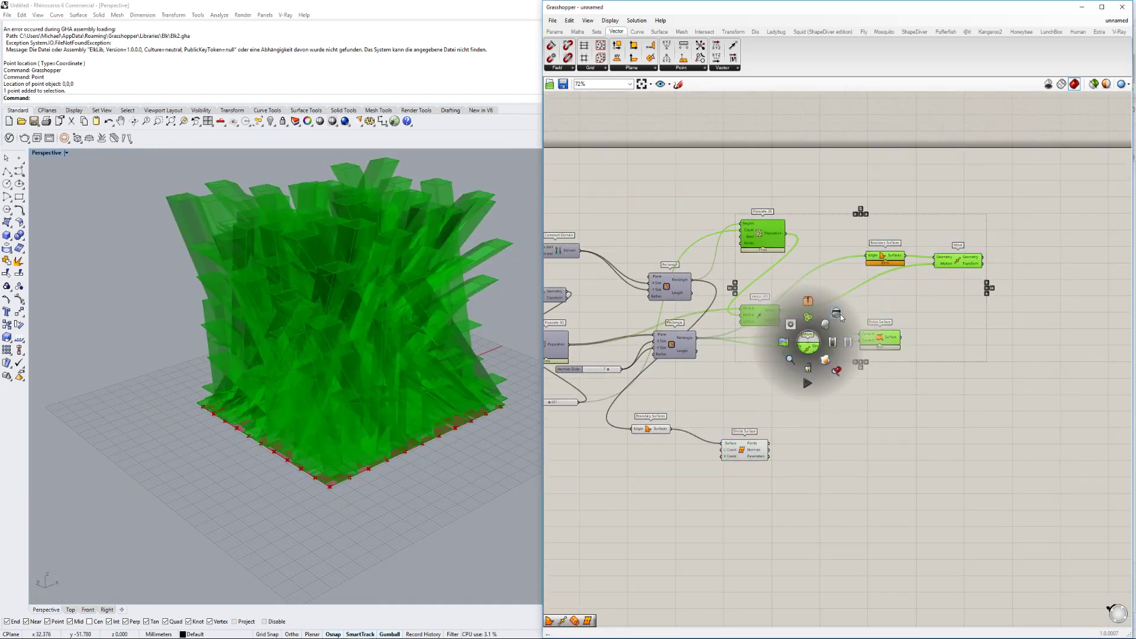
click(841, 315)
right_drag(773, 412, 825, 380)
scroll(799, 408, up, 3)
click(799, 414)
scroll(380, 429, up, 3)
scroll(381, 448, down, 2)
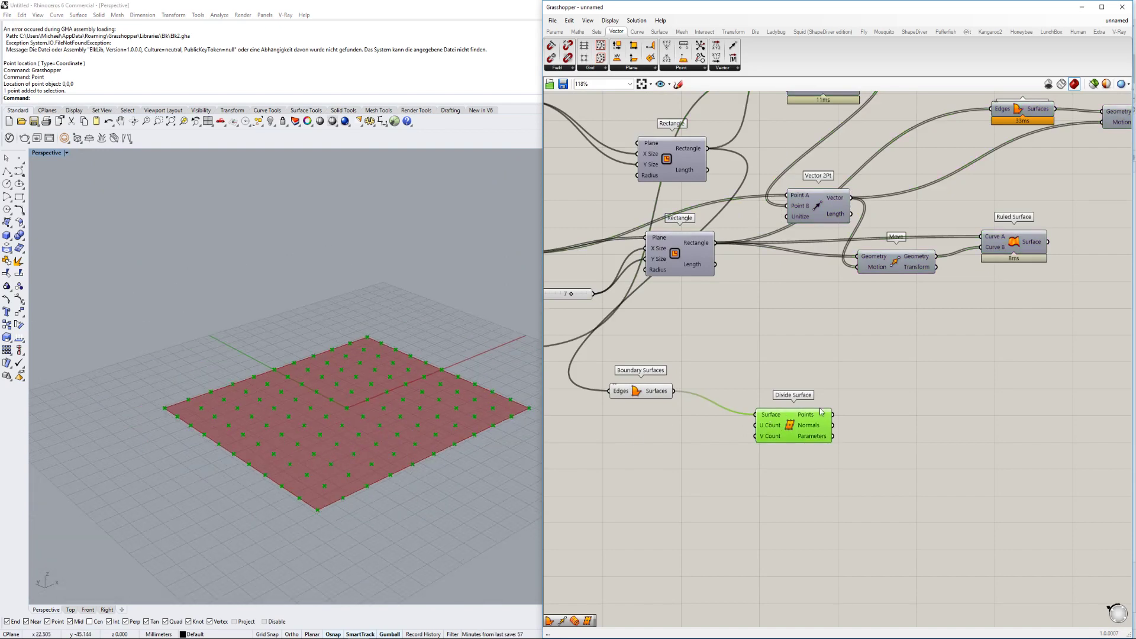
scroll(821, 413, down, 3)
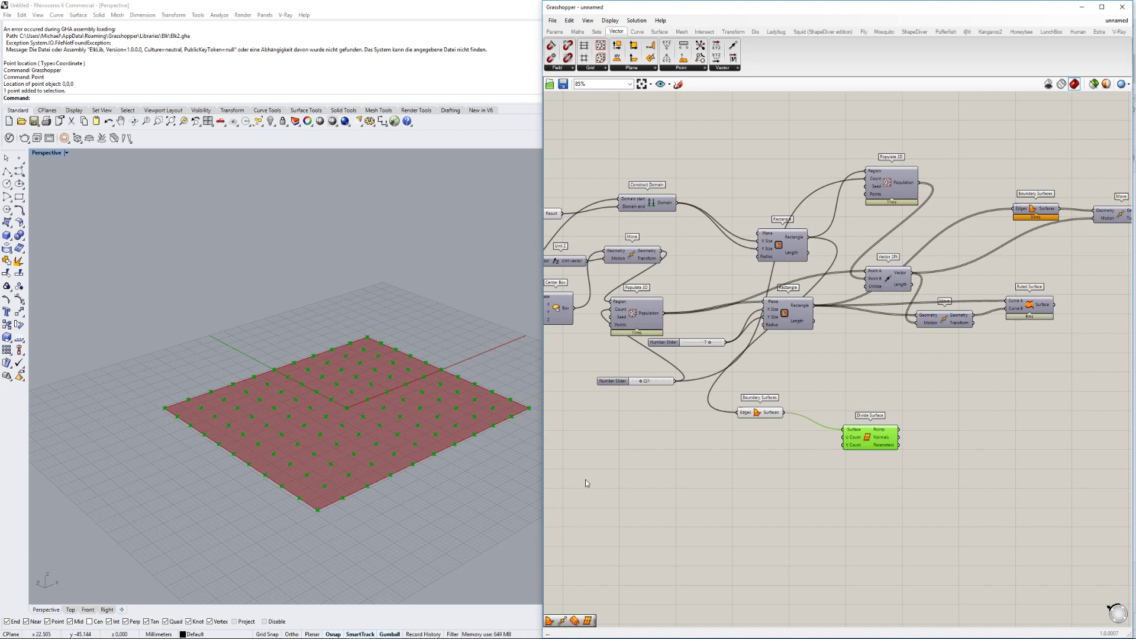
right_drag(950, 328, 847, 370)
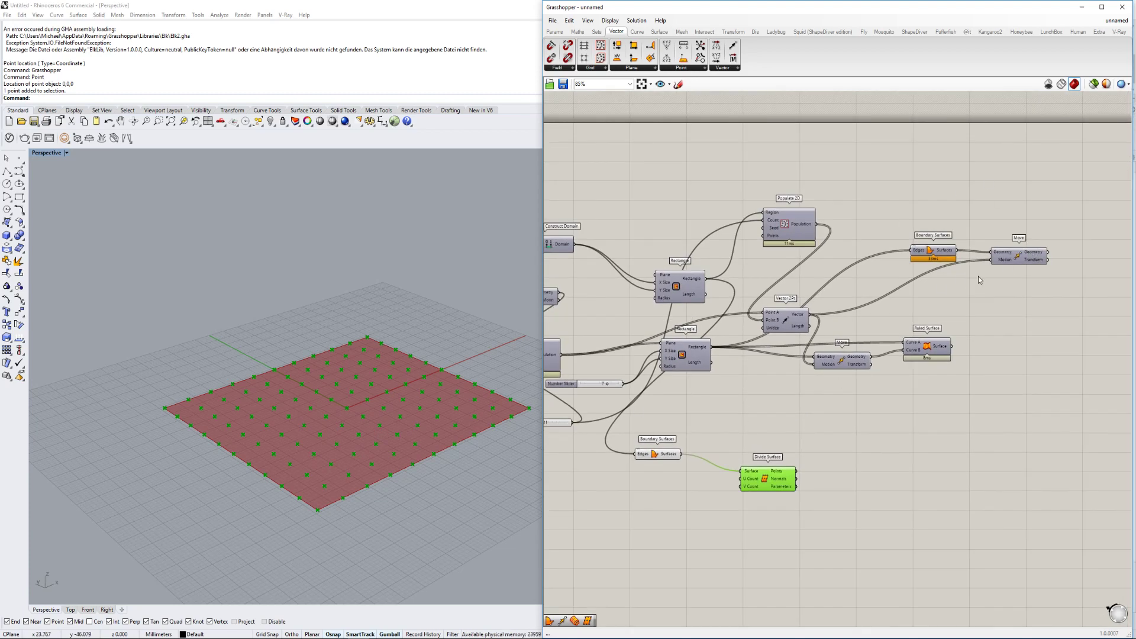
Turn the preview of the Ruled Surface component back on and check the beams in the perspective view.
click(1013, 262)
click(925, 345)
middle_click(925, 345)
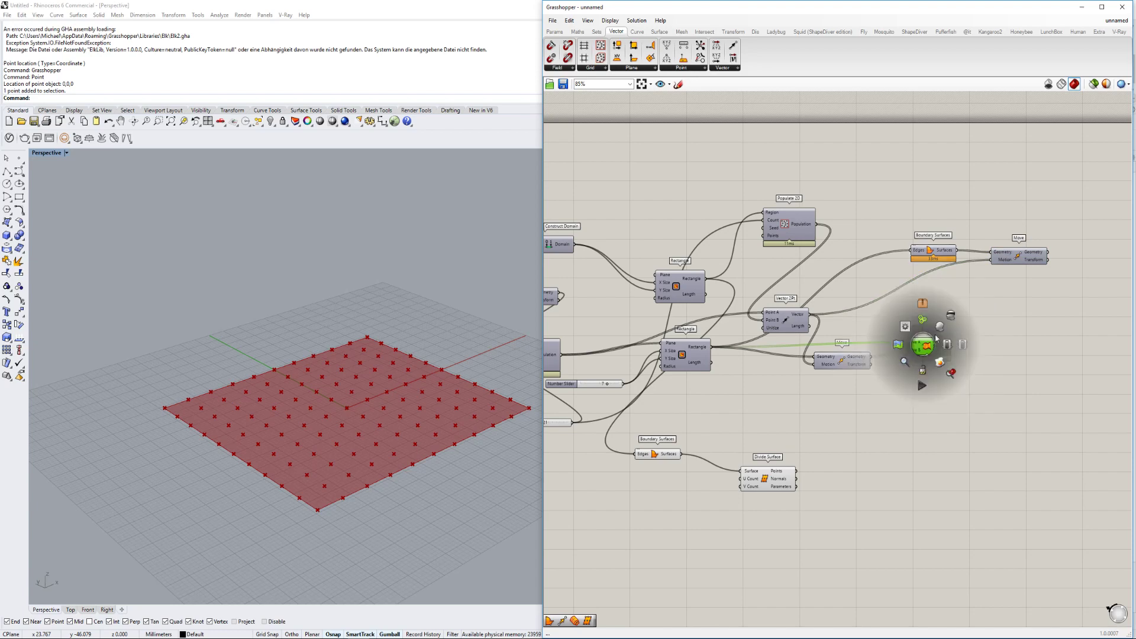
click(946, 328)
scroll(475, 434, down, 4)
shift+right_drag(474, 434, 441, 471)
scroll(426, 444, down, 6)
right_drag(399, 414, 388, 364)
scroll(446, 382, up, 6)
scroll(390, 255, down, 3)
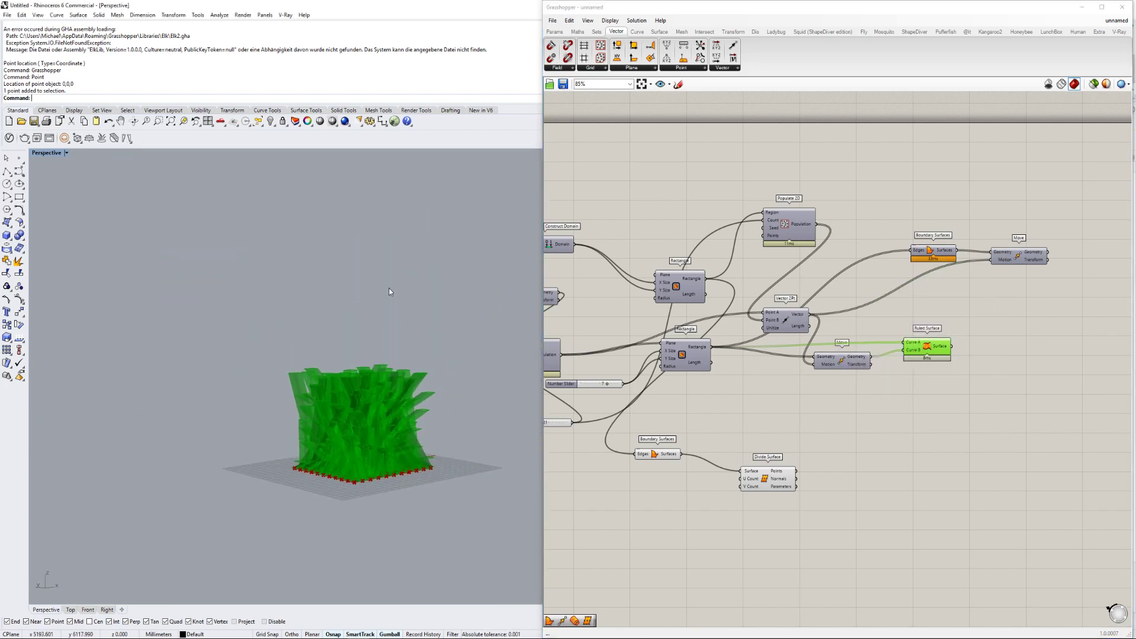
right_drag(383, 269, 372, 370)
scroll(373, 371, up, 6)
Shift Divide Surface slightly away from Boundary Surfaces and add a Move component after it.
right_drag(832, 447, 815, 387)
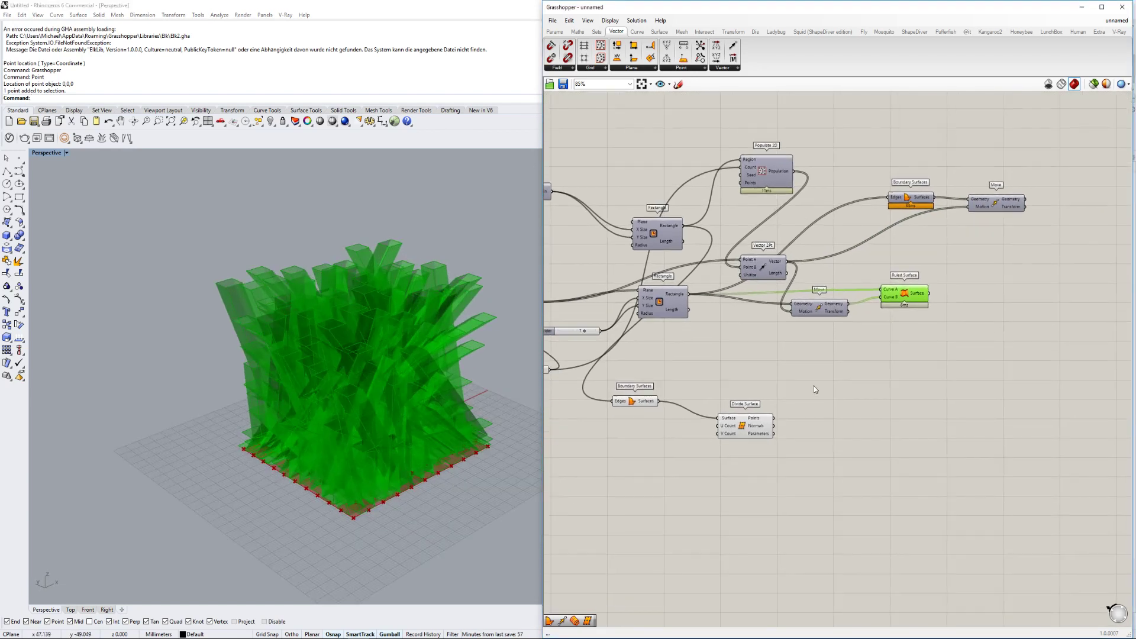
drag(744, 434, 786, 430)
double_click(864, 416)
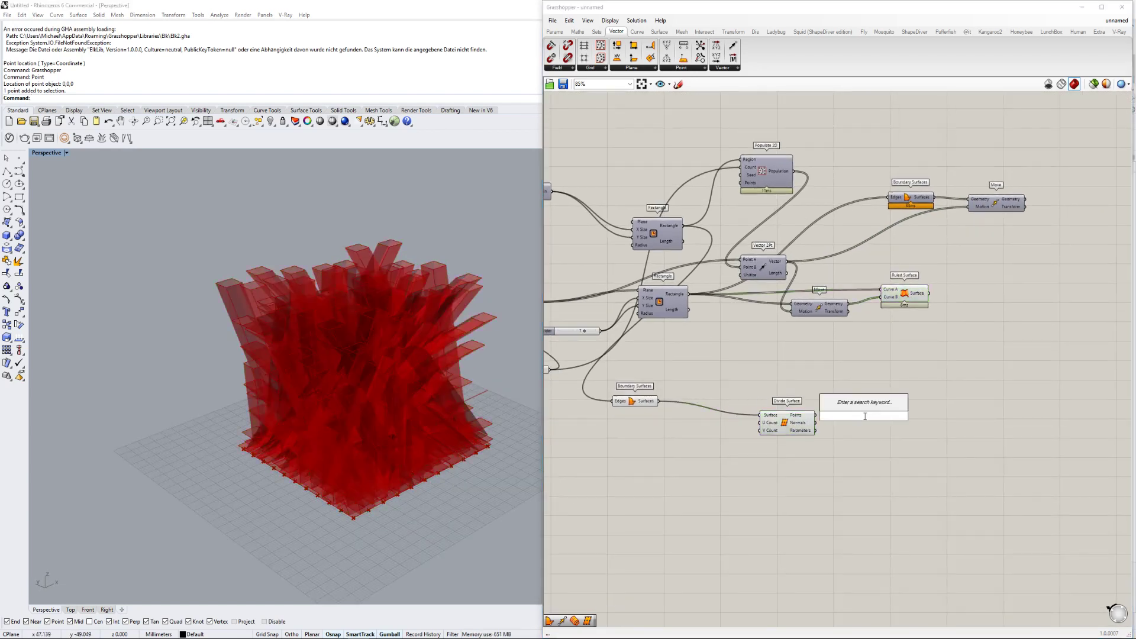
text(move)
key(Return)
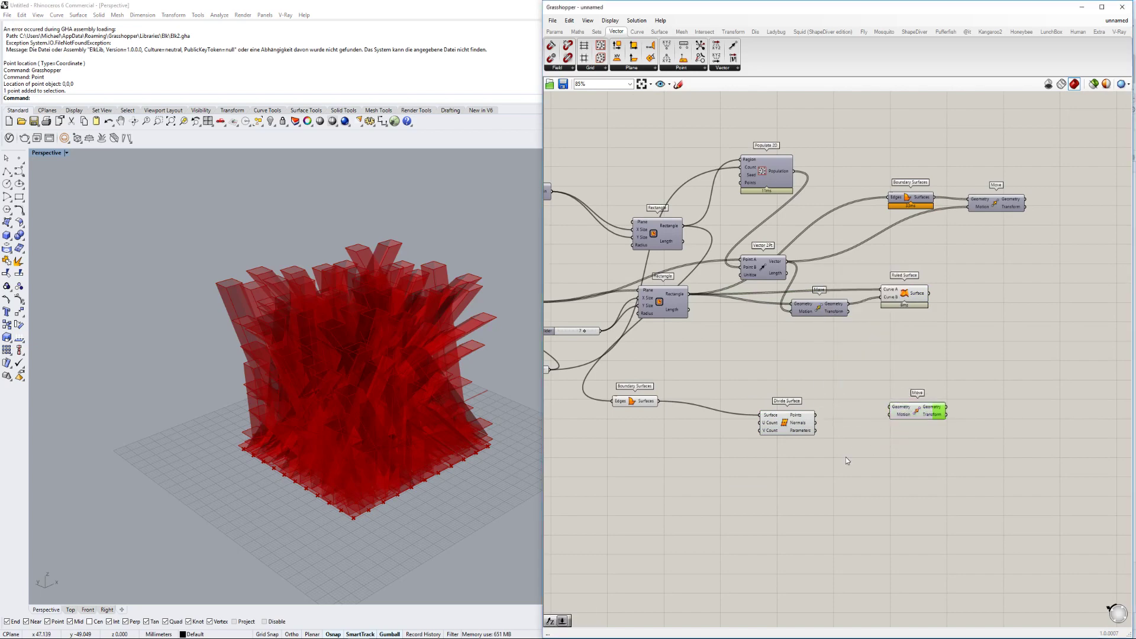
scroll(767, 495, down, 3)
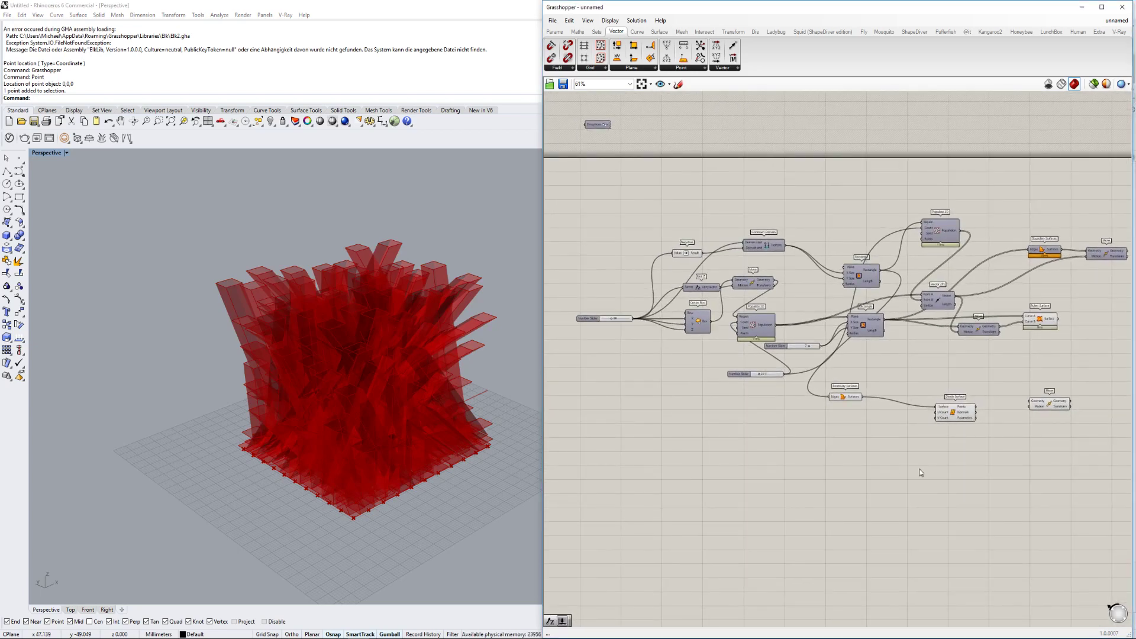
Add a Multiplication component with a preset factor of 2 below Divide Surface.
double_click(944, 469)
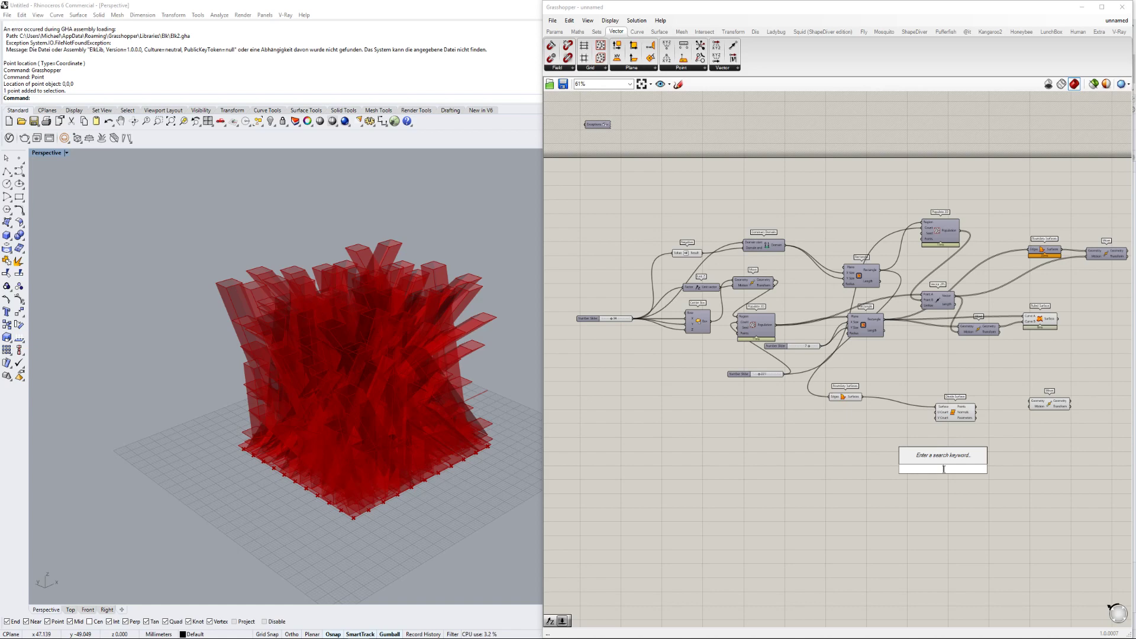
text(Ü)
key(BackSpace)
text(*2)
key(Return)
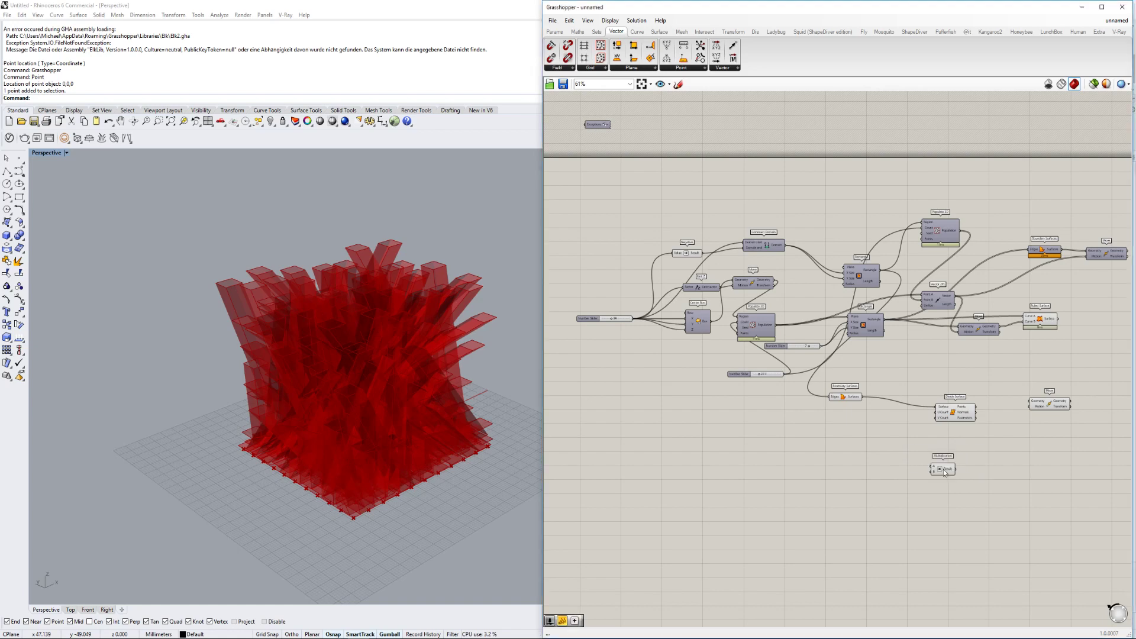
scroll(941, 470, up, 4)
scroll(925, 474, down, 3)
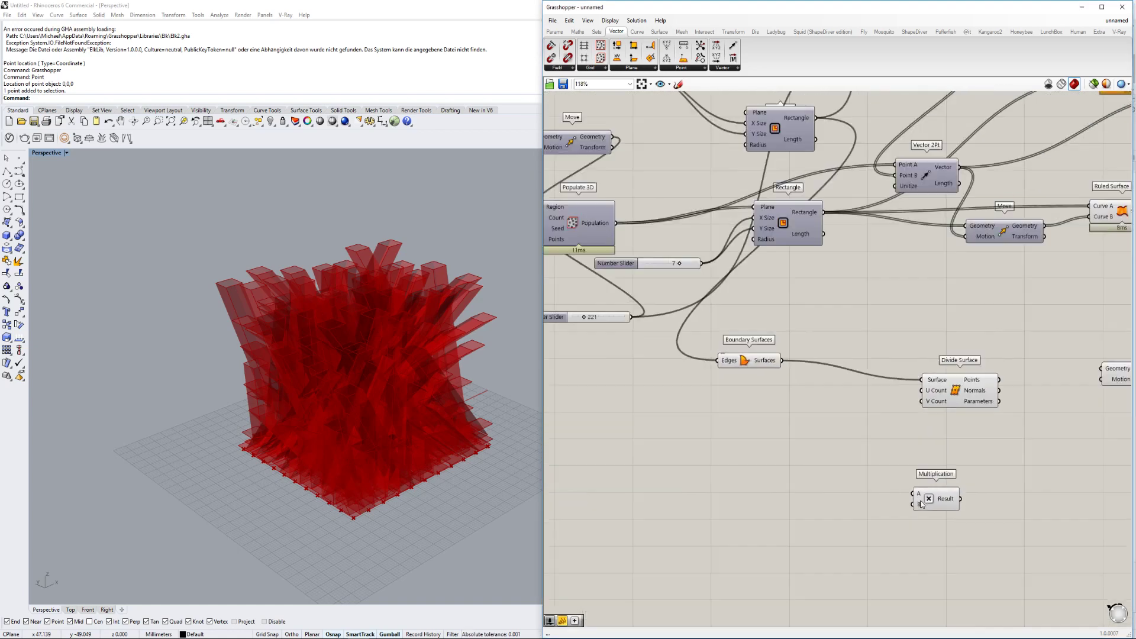
double_click(861, 496)
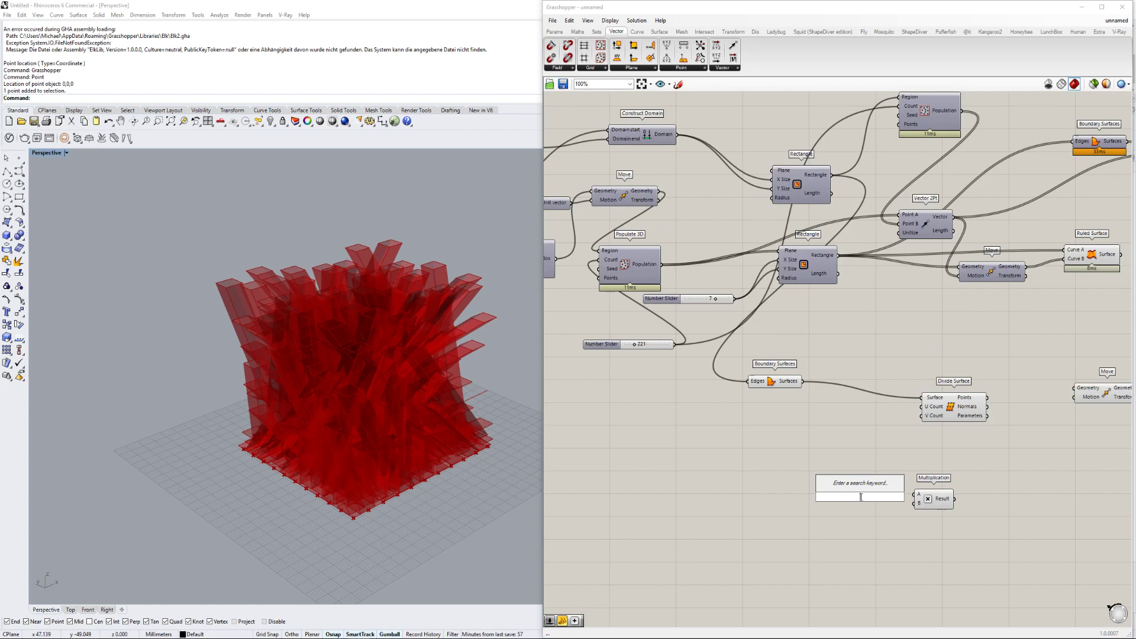
text(/)
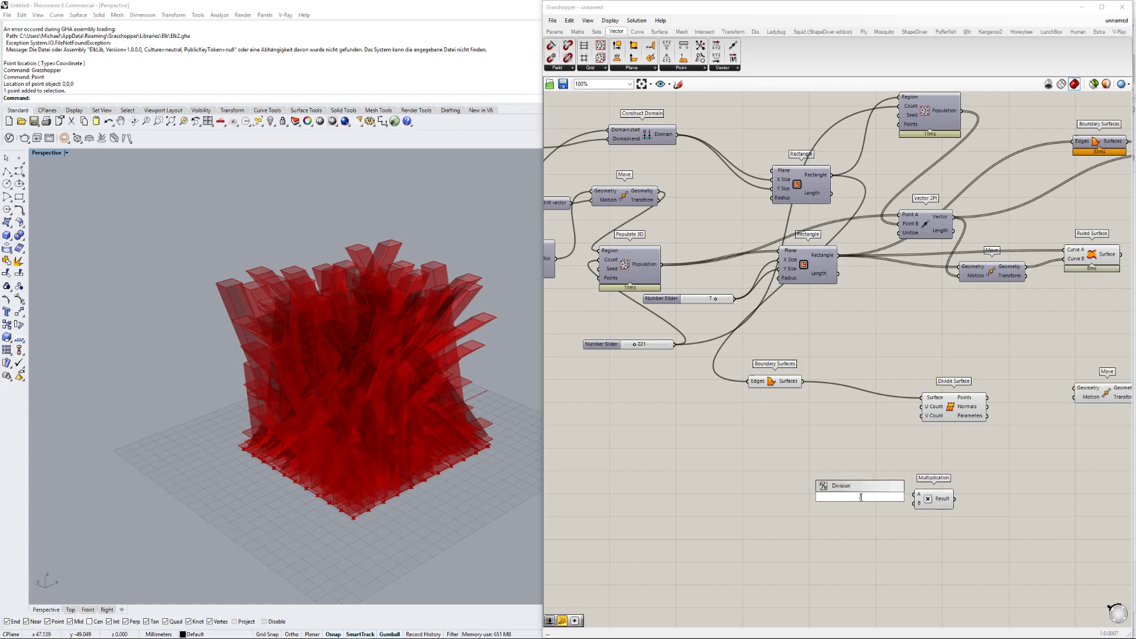
scroll(917, 490, up, 3)
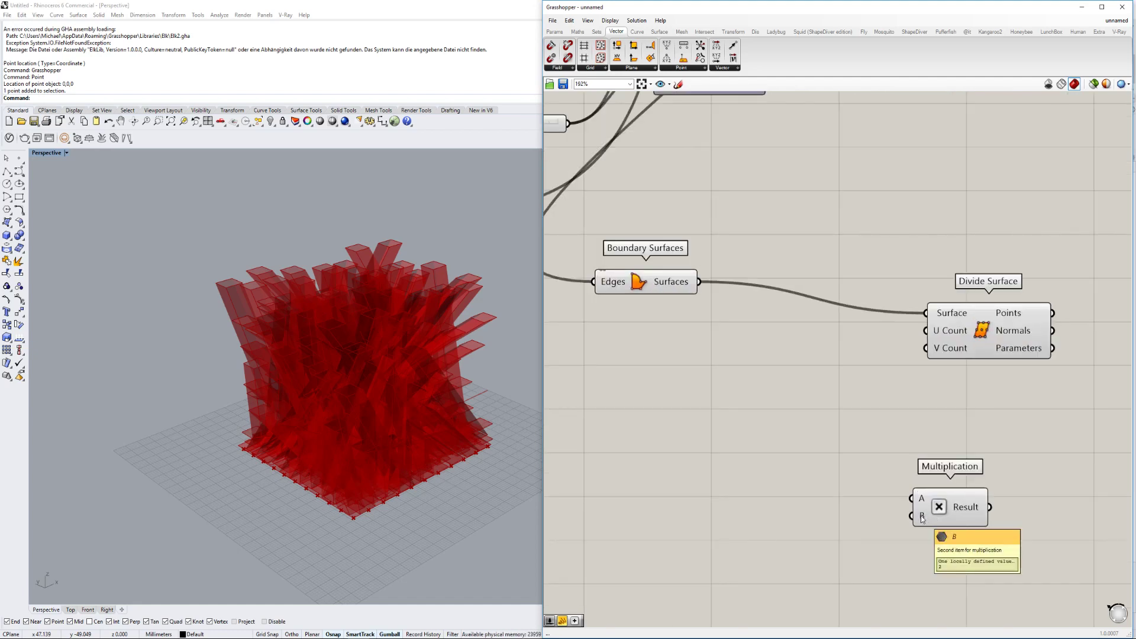
scroll(922, 519, down, 3)
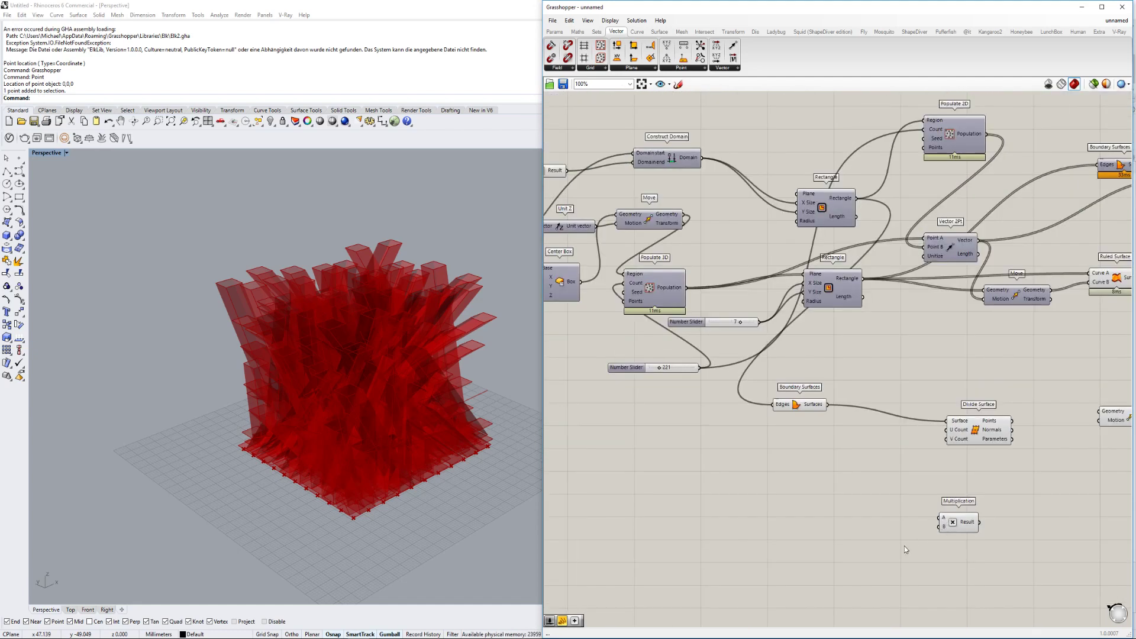
Add a second Multiplication component just below the first and check its B input.
double_click(903, 547)
text(*)
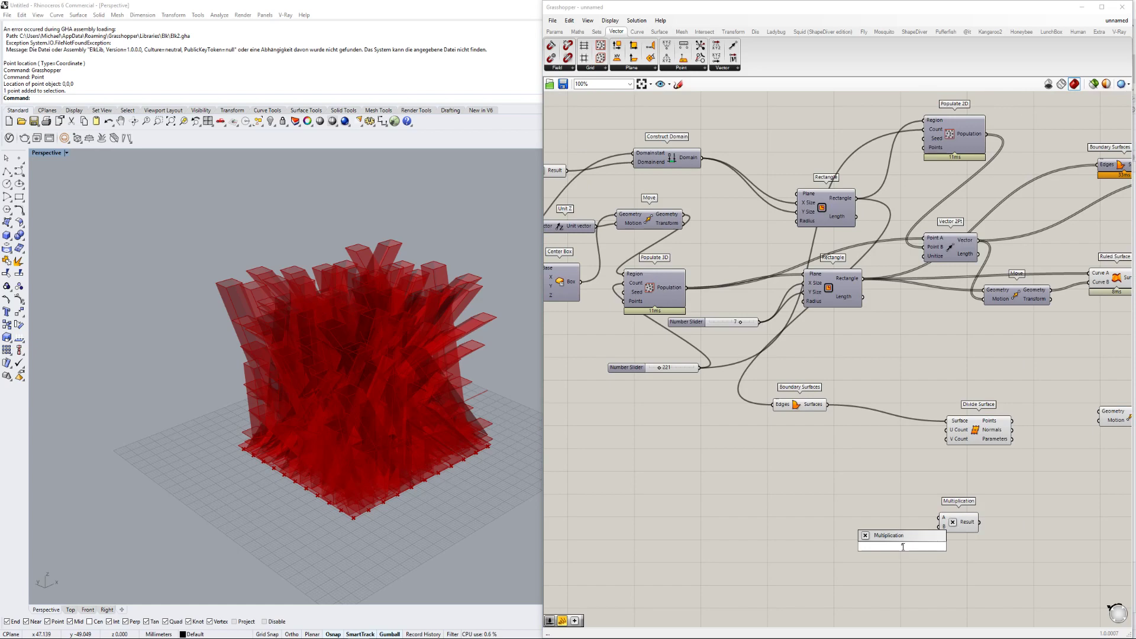
key(Return)
scroll(911, 523, up, 4)
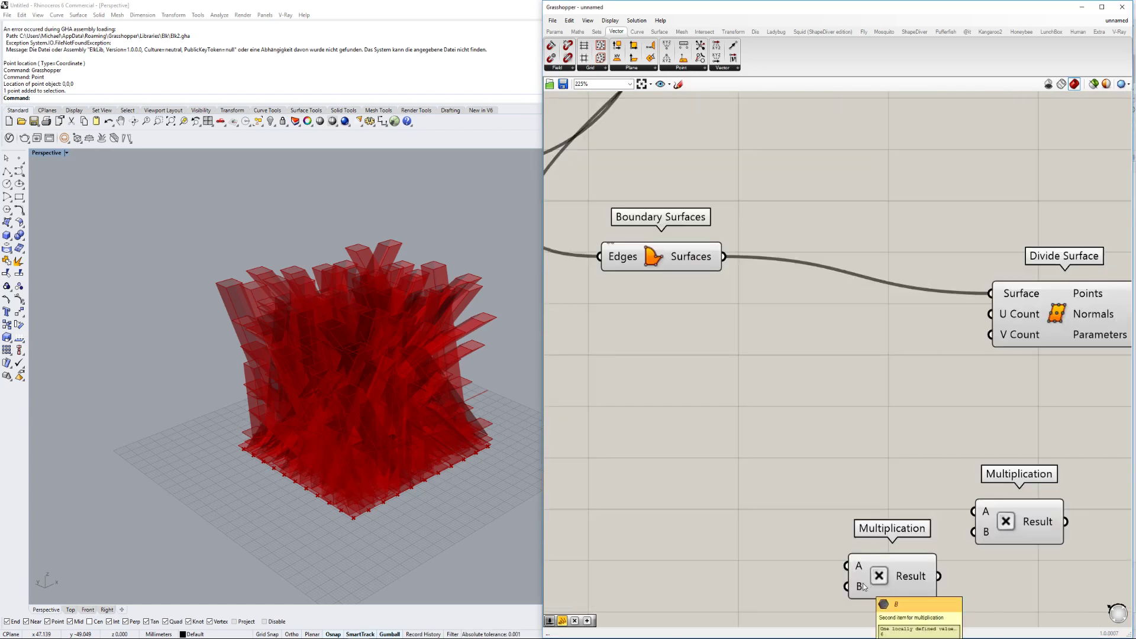
scroll(900, 558, down, 2)
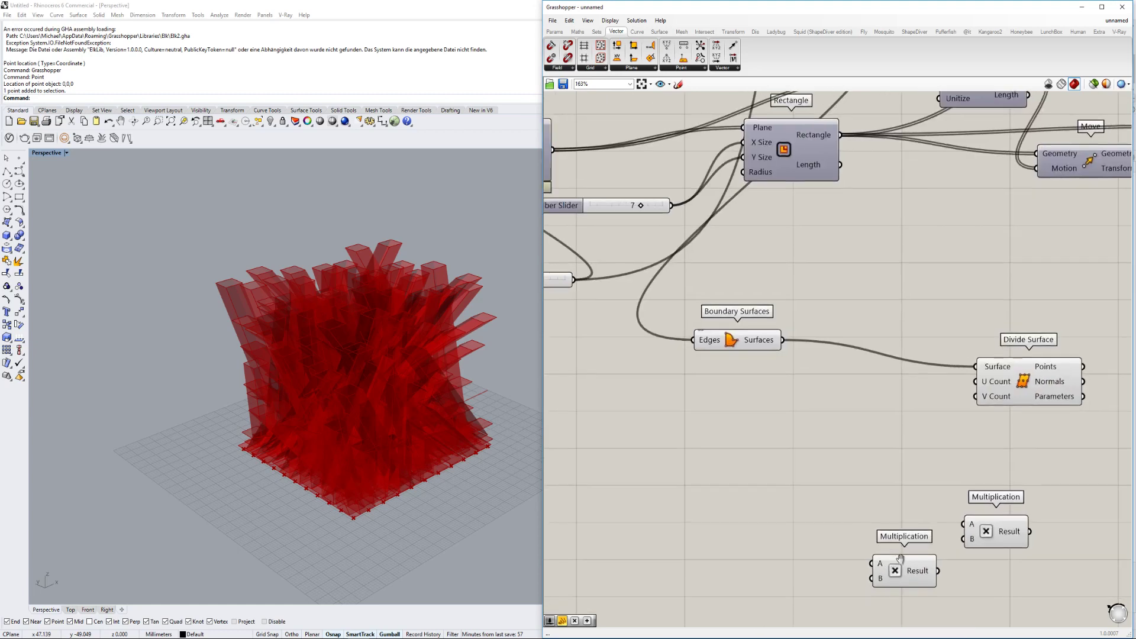
Connect the leftmost Number Slider at the start of the definition to the lower Multiplication's A input.
right_drag(901, 559, 932, 555)
scroll(899, 561, down, 8)
drag(904, 562, 741, 423)
scroll(736, 497, up, 5)
scroll(870, 549, up, 4)
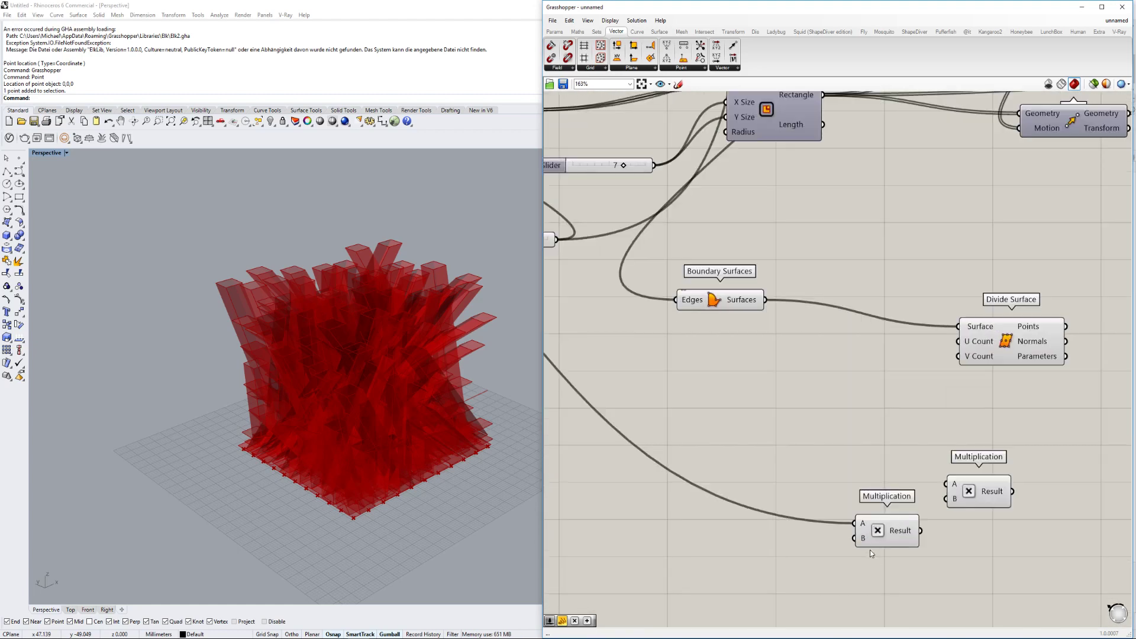
Set the B input of the lower Multiplication component to 2.
right_click(863, 538)
mouse_move(924, 566)
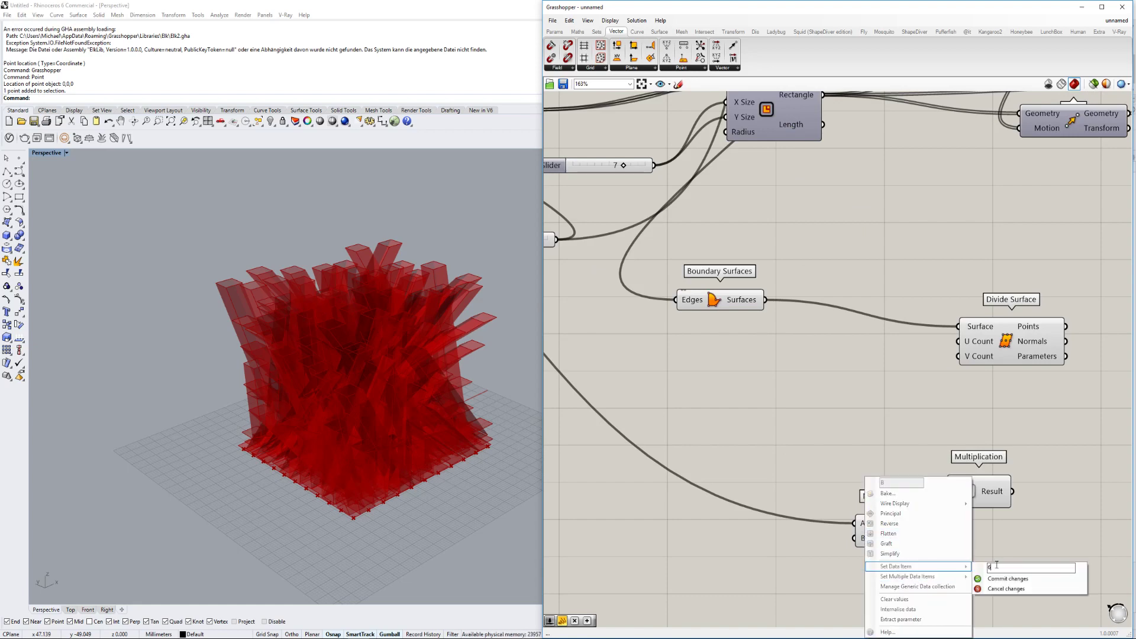
text(2)
click(1005, 577)
scroll(862, 532, down, 8)
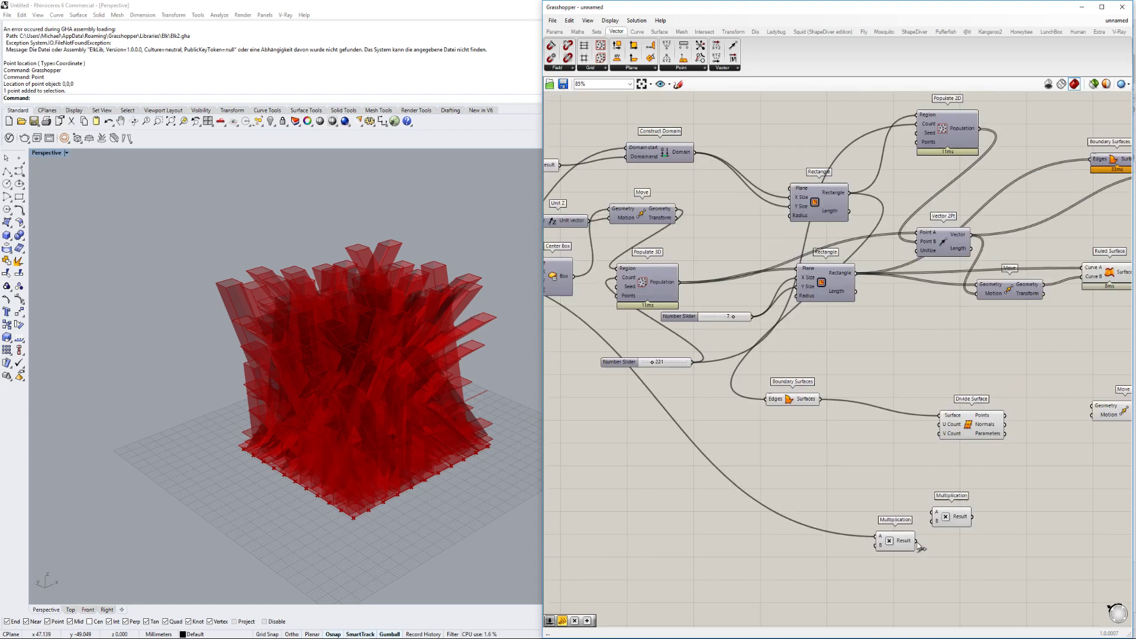
Try to feed the lower Multiplication's Result directly into the new Move component's Motion input.
scroll(863, 532, up, 4)
drag(863, 532, 925, 535)
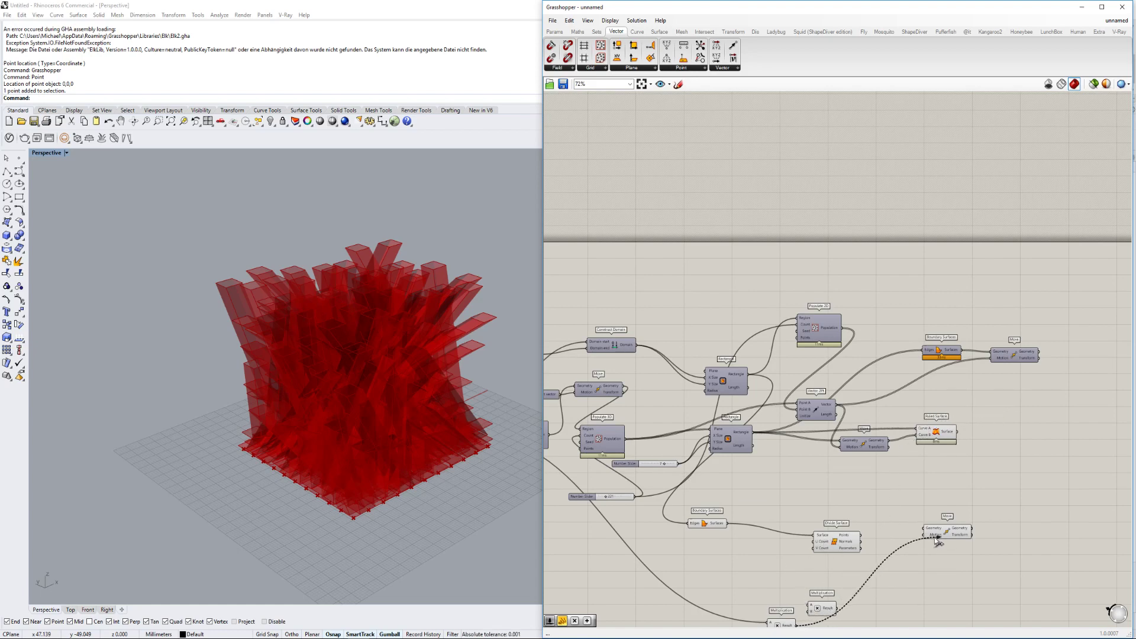
scroll(859, 530, up, 3)
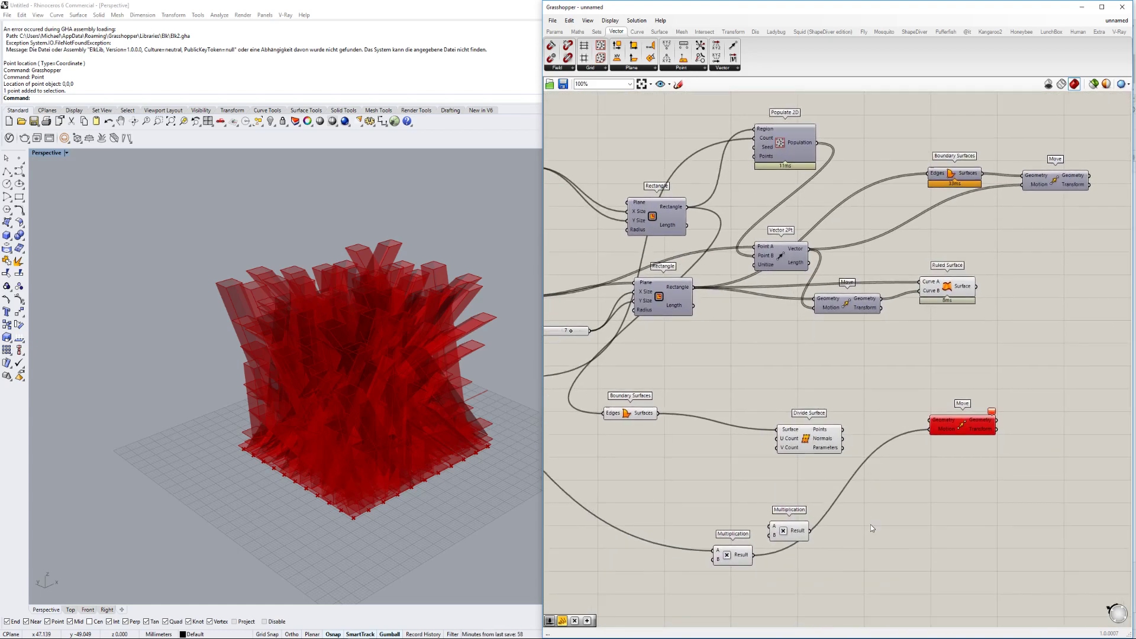
Add a Unit Z component and route the lower Multiplication's Result through it into the new Move's Motion input.
double_click(871, 525)
text(z)
click(858, 512)
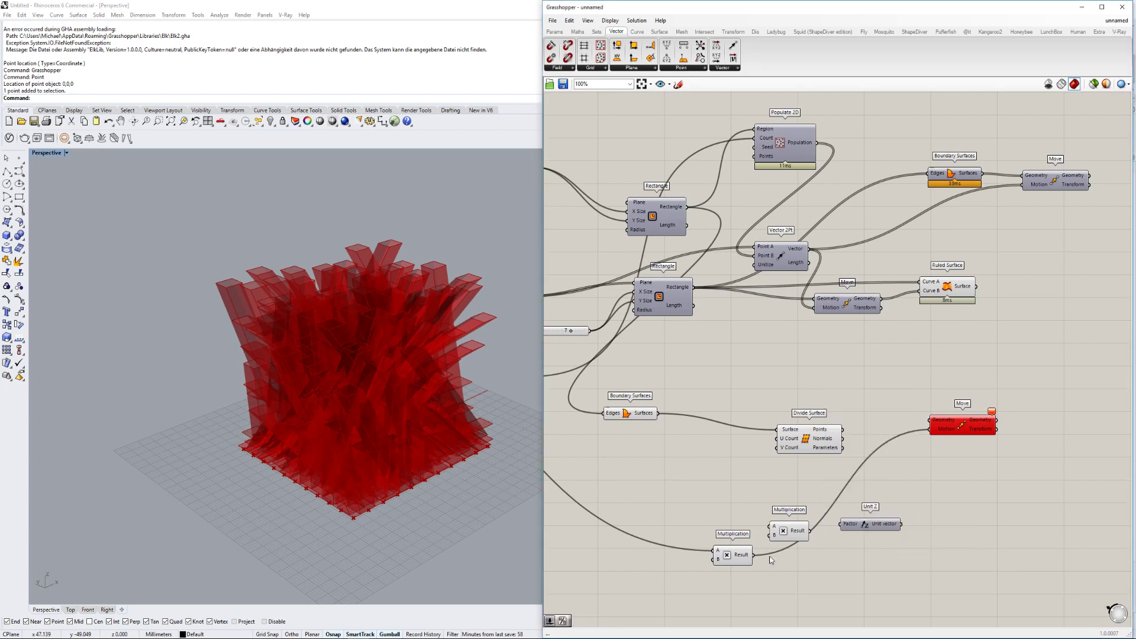
drag(797, 552, 843, 429)
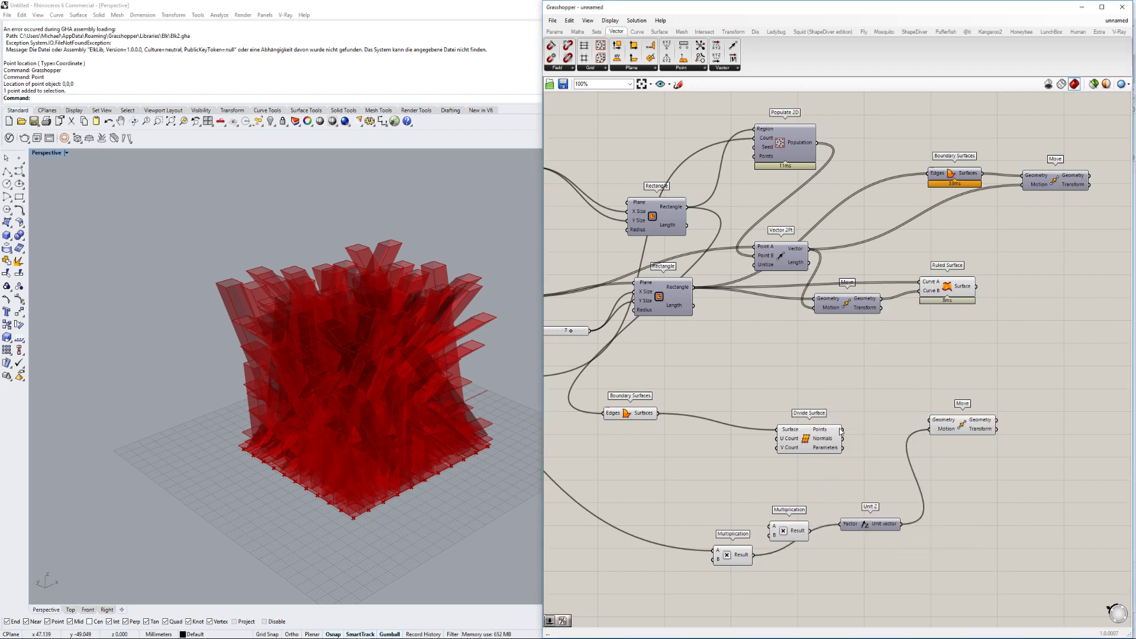
Connect Divide Surface's Points output to the new Move's Geometry input and inspect the raised points above the beams.
click(959, 429)
right_drag(452, 456, 434, 392)
shift+right_drag(434, 392, 442, 419)
scroll(393, 350, up, 4)
Add a Number Slider with value 3, connect it to the lower Multiplication's B input, and check the height of the raised points.
right_drag(843, 531, 858, 487)
scroll(722, 531, up, 3)
right_drag(723, 531, 792, 520)
double_click(693, 522)
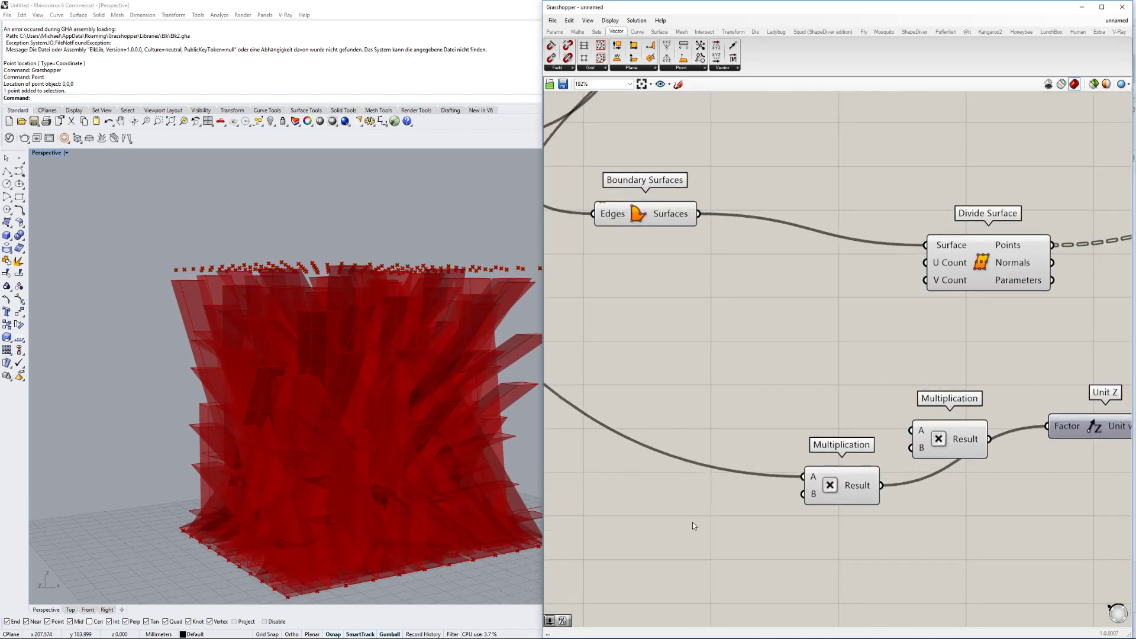
text(3)
key(Return)
drag(788, 523, 801, 501)
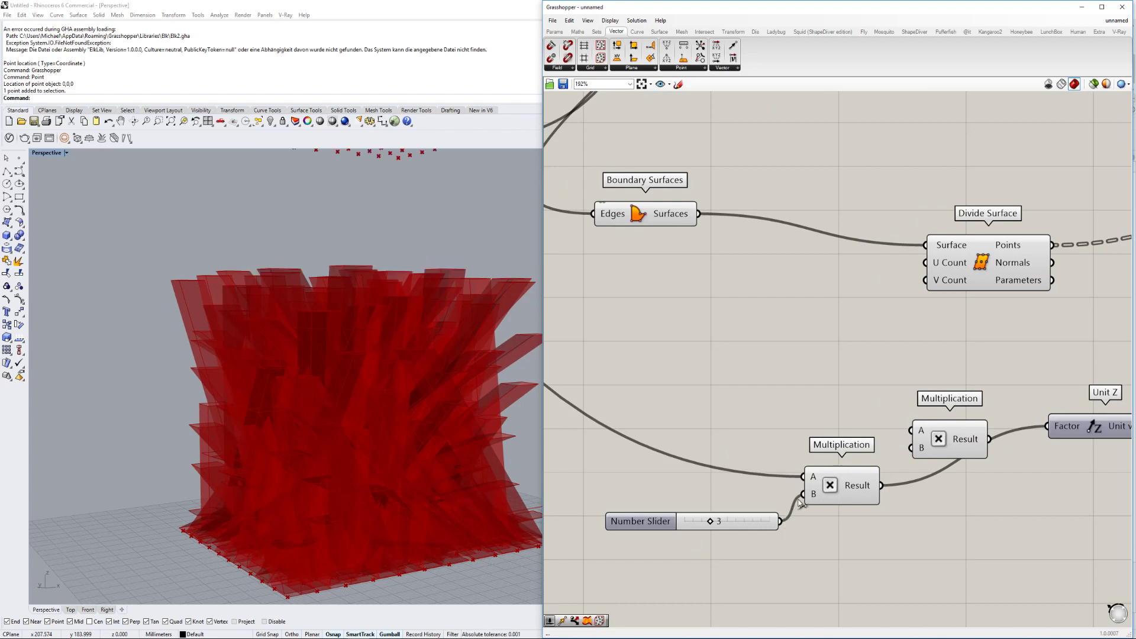
scroll(459, 426, down, 3)
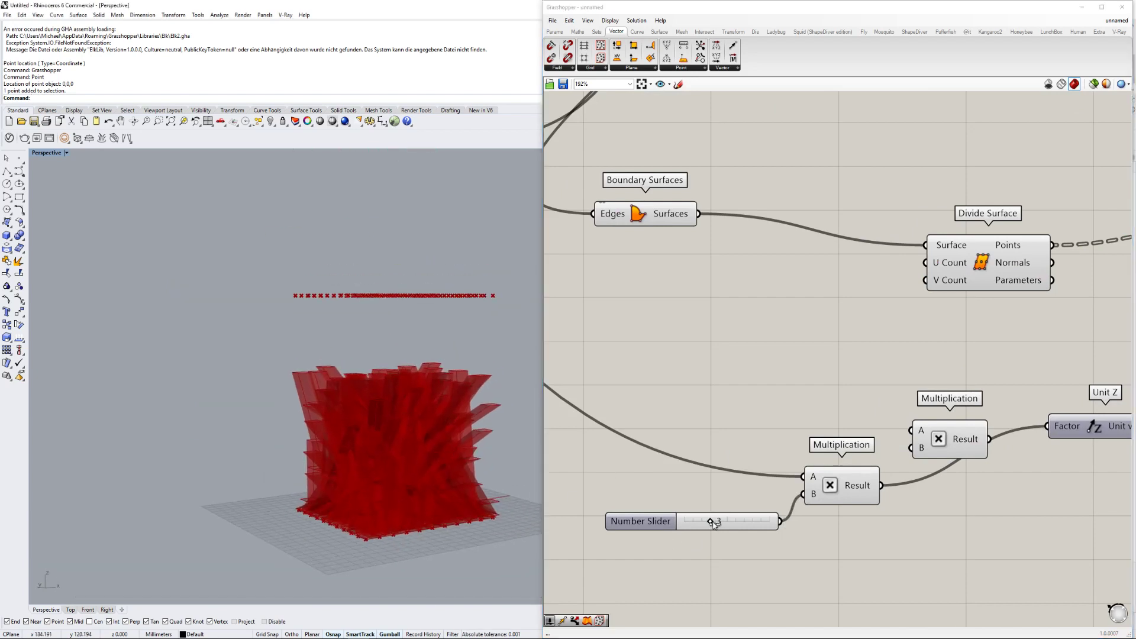
mouse_move(714, 524)
mouse_down()
mouse_move(726, 521)
mouse_move(716, 525)
mouse_up()
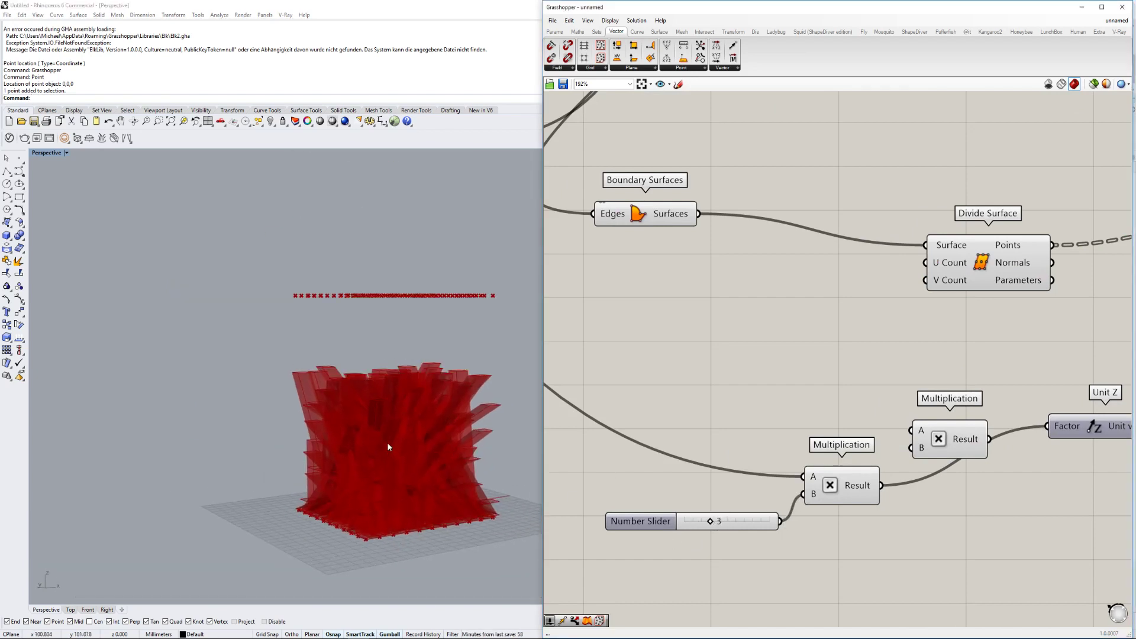
shift+right_drag(388, 447, 341, 439)
Add a second Vector 2Pt component above the Move that raises the grid points.
right_drag(761, 361, 696, 400)
scroll(696, 400, down, 4)
right_drag(829, 400, 715, 448)
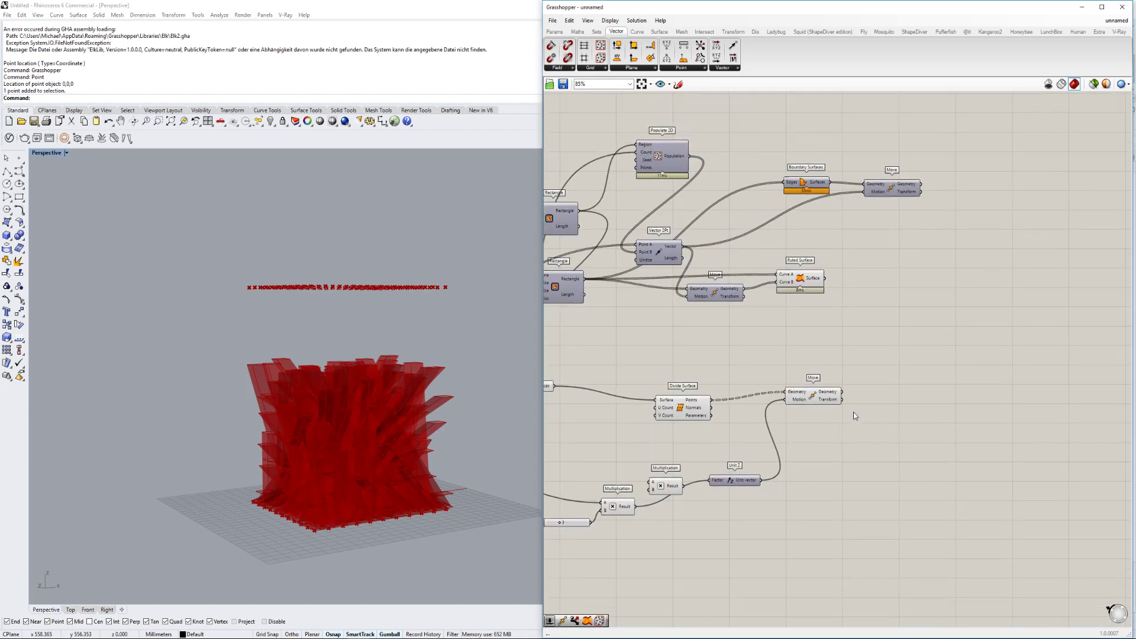
scroll(853, 416, up, 2)
scroll(853, 445, down, 3)
double_click(886, 392)
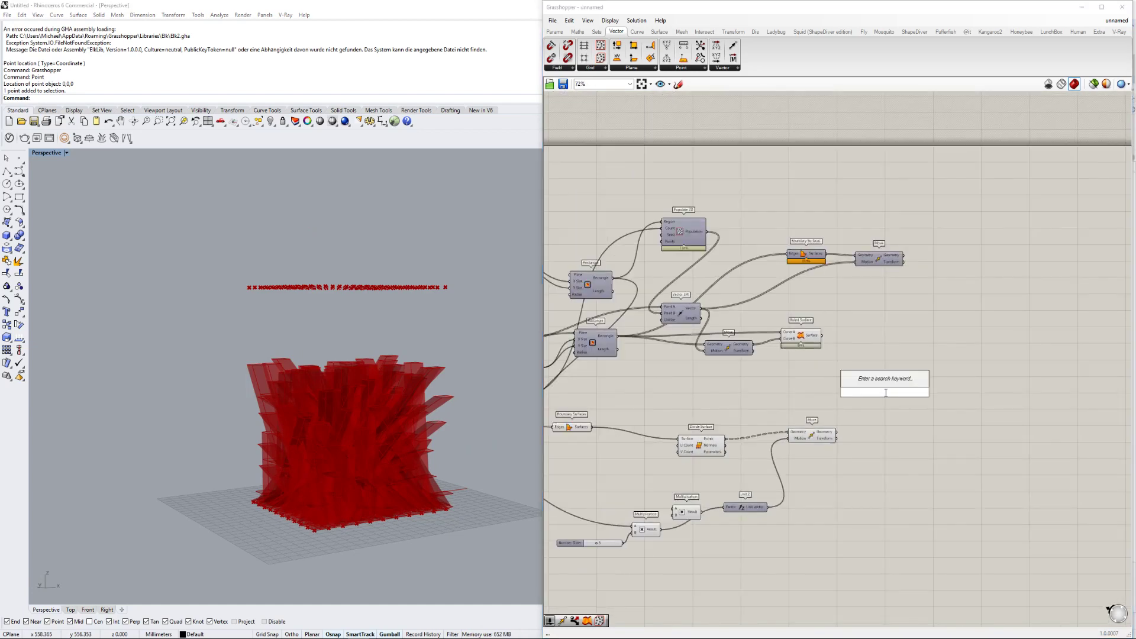
text(vector)
key(Up)
key(Up)
key(Up)
key(Up)
key(Up)
key(Up)
key(Up)
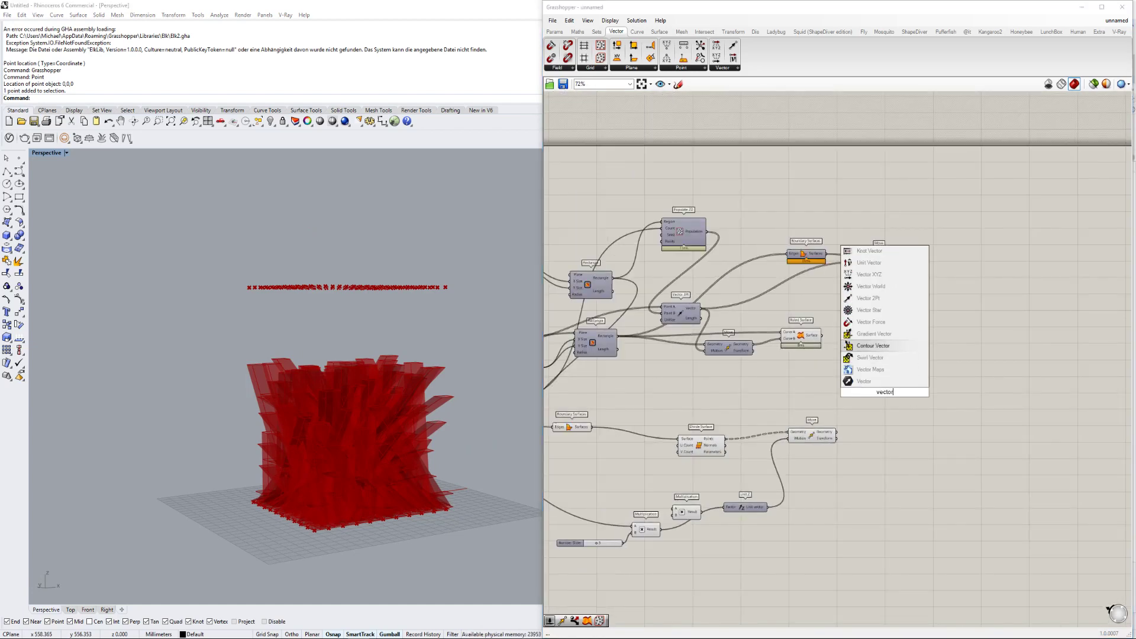
key(Return)
right_drag(788, 307, 864, 311)
scroll(864, 304, up, 3)
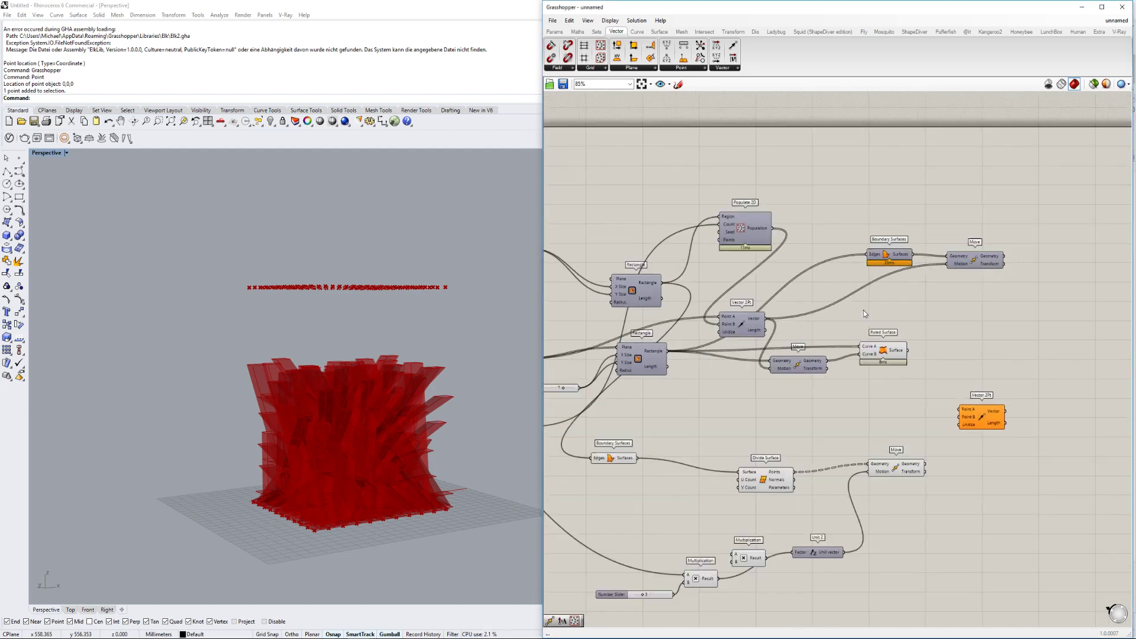
Connect the lower Populate 2D's Population to the new Vector 2Pt's Point A and the raised points' Geometry to Point B.
click(710, 338)
scroll(741, 358, down, 3)
right_drag(718, 379, 784, 365)
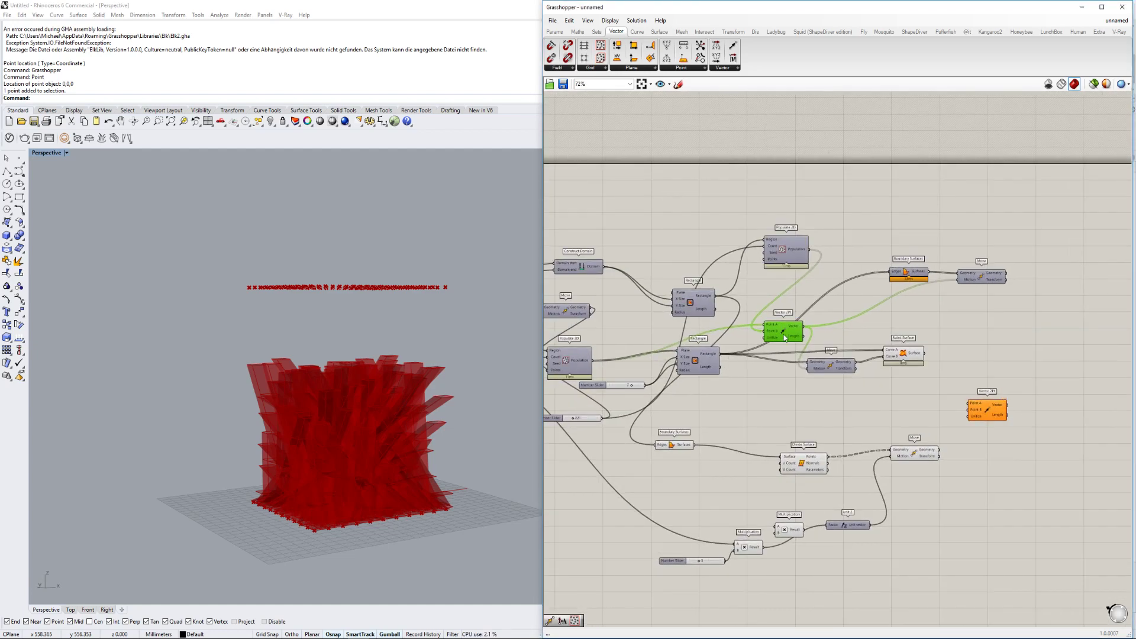
right_drag(660, 350, 689, 338)
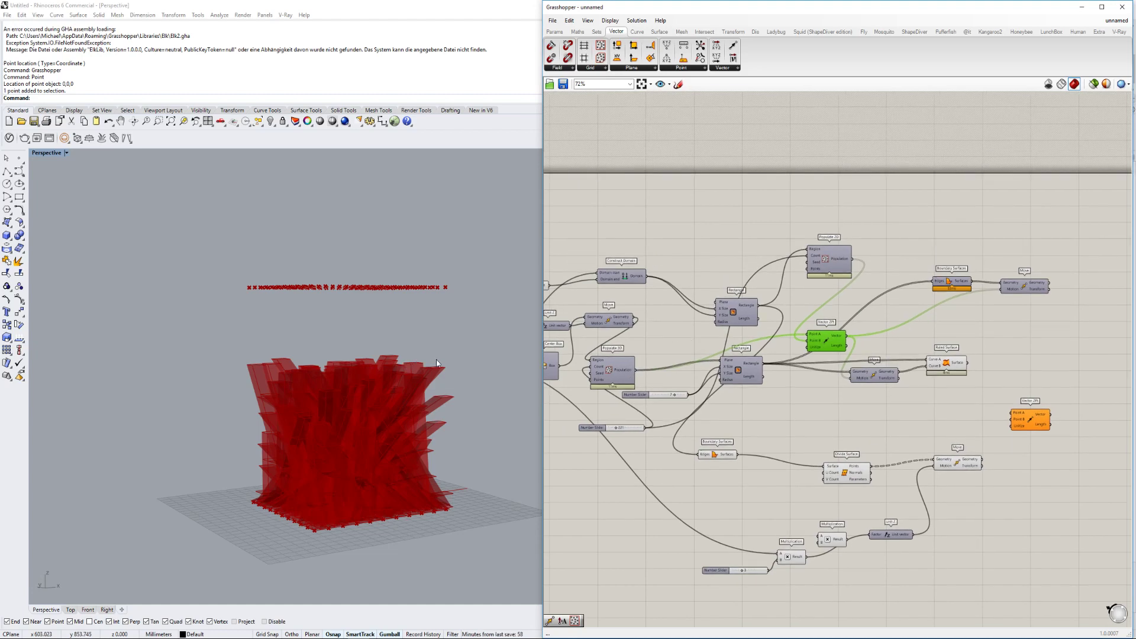
right_drag(841, 384, 856, 395)
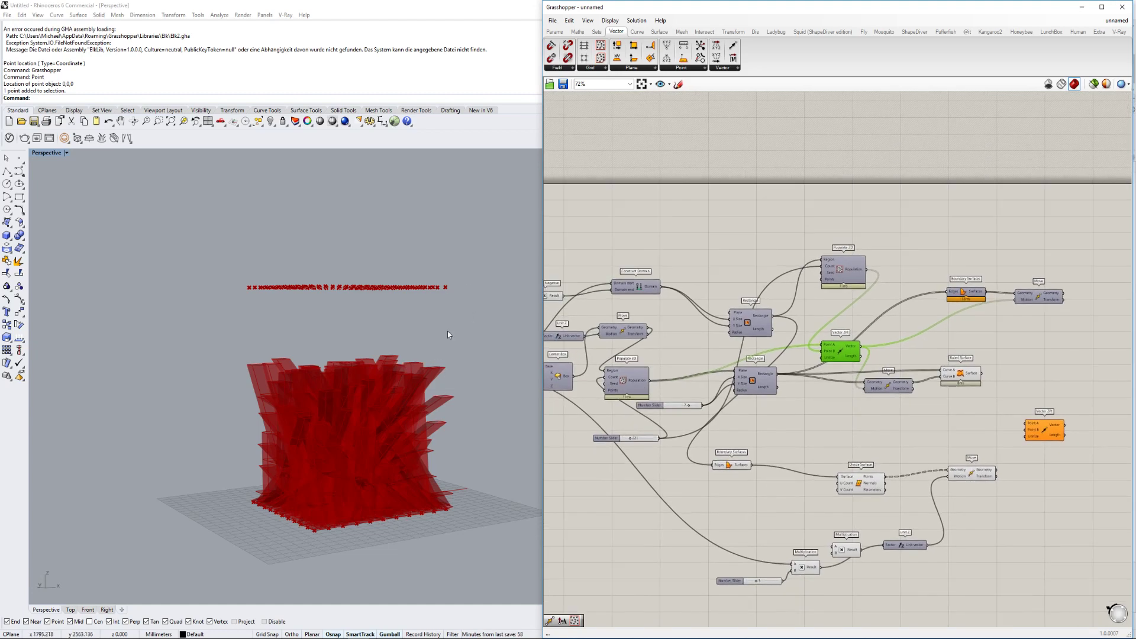
right_drag(448, 332, 439, 359)
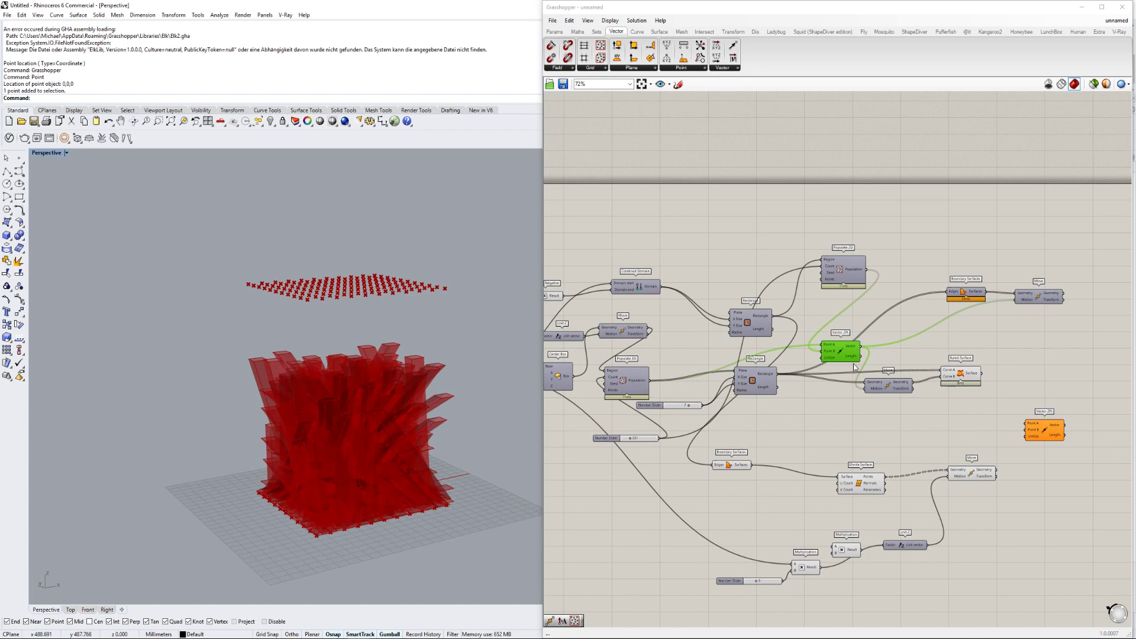
right_drag(855, 364, 797, 353)
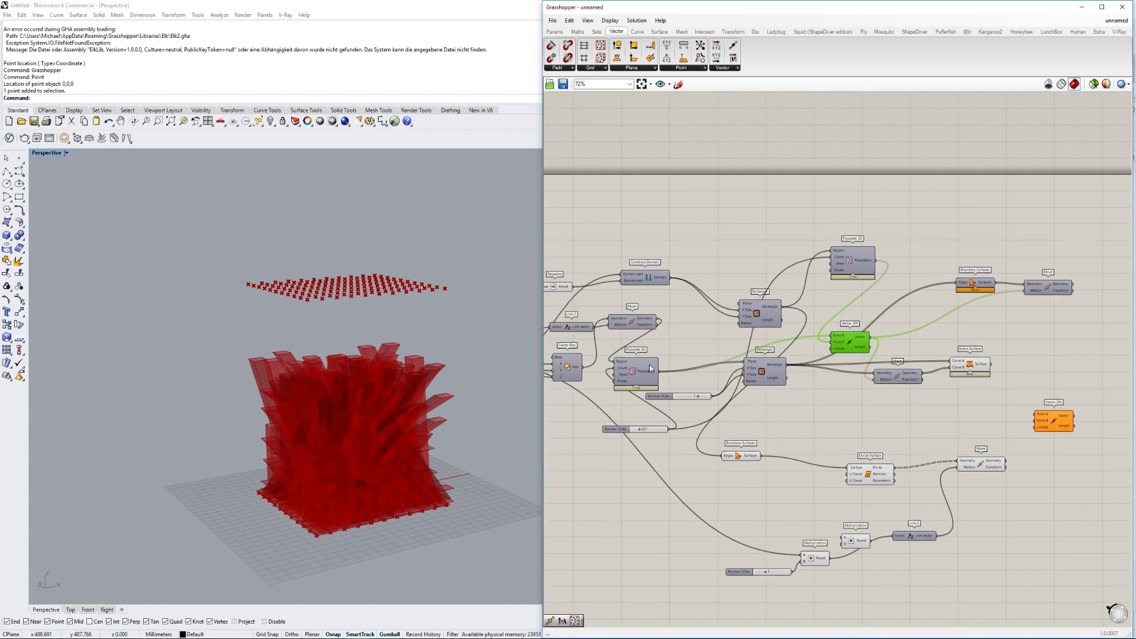
drag(666, 374, 1006, 461)
right_drag(1066, 468, 1008, 477)
double_click(1009, 477)
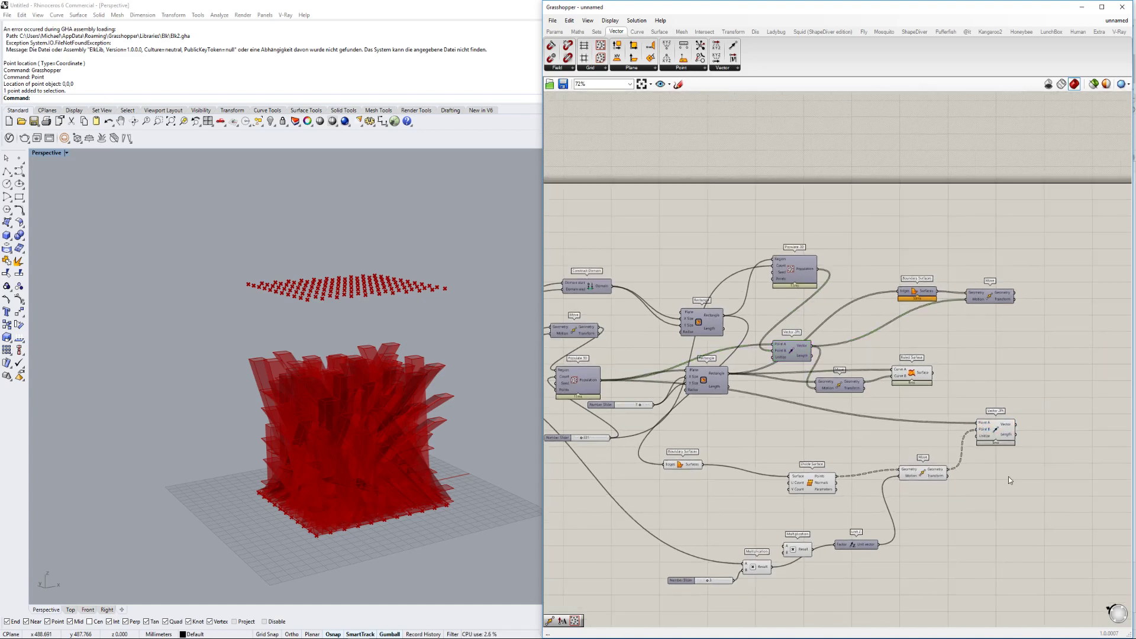
Add another Move component above the new Vector 2Pt.
scroll(919, 388, up, 3)
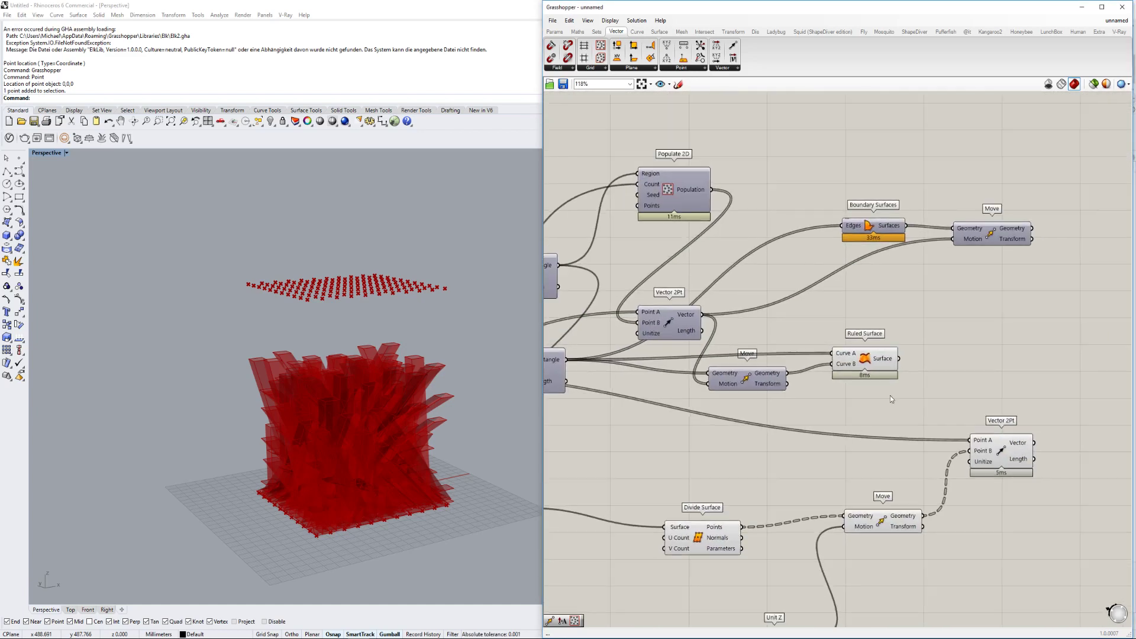
click(885, 252)
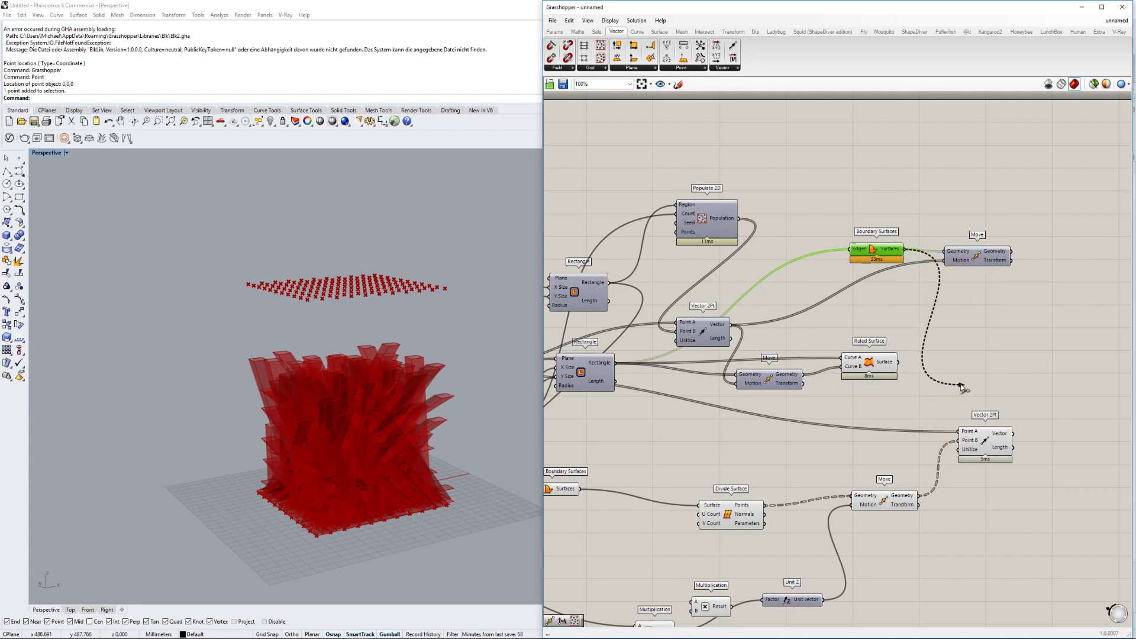
double_click(1033, 388)
text(move)
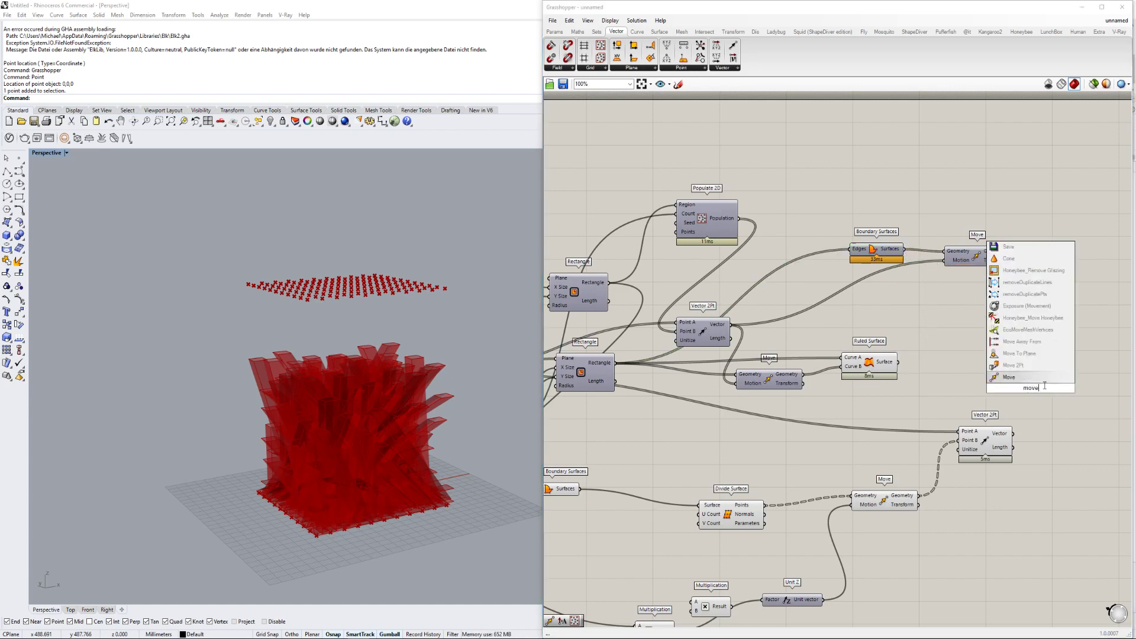
key(Return)
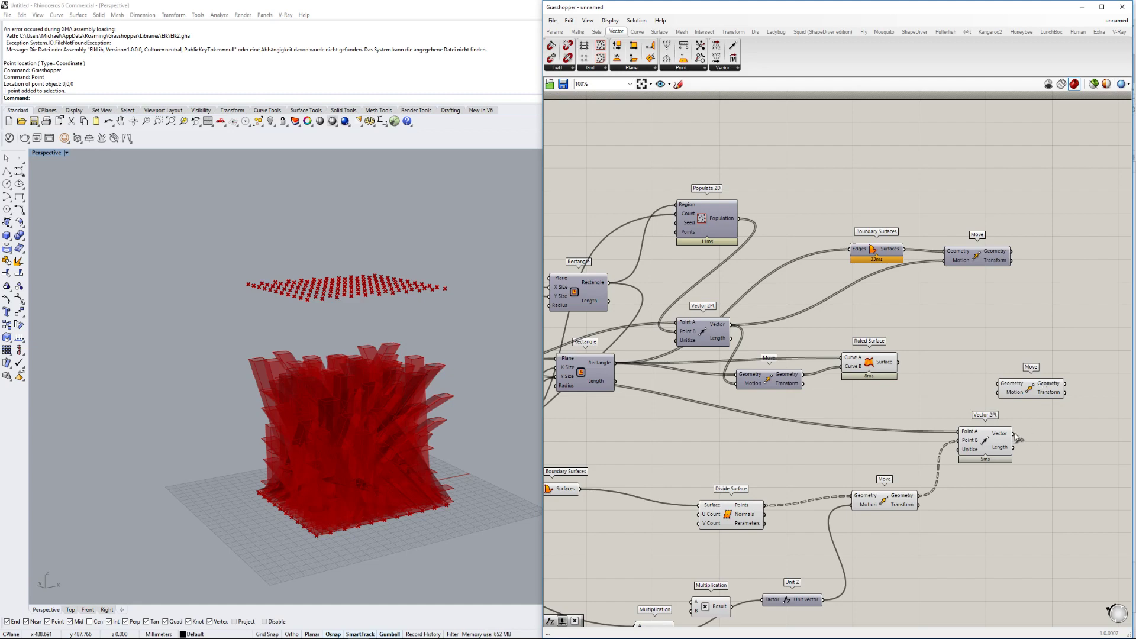
Feed Boundary Surfaces into the new Move's Geometry and the new Vector 2Pt's Vector into its Motion, and inspect the raised caps.
drag(990, 406, 904, 249)
click(1031, 387)
scroll(367, 380, up, 5)
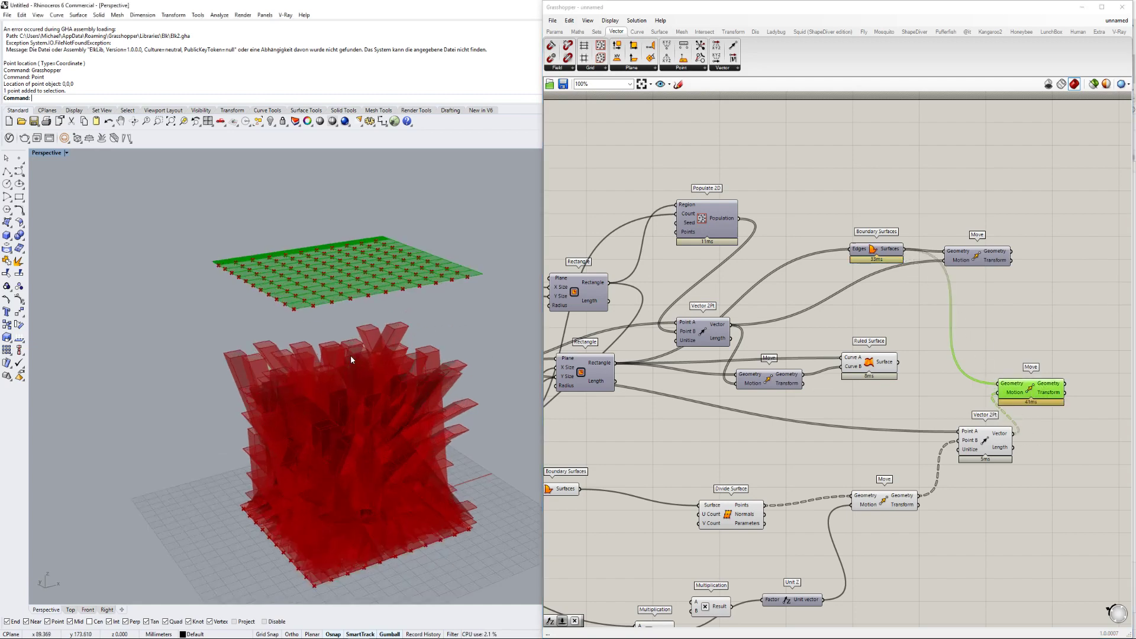
scroll(366, 381, up, 5)
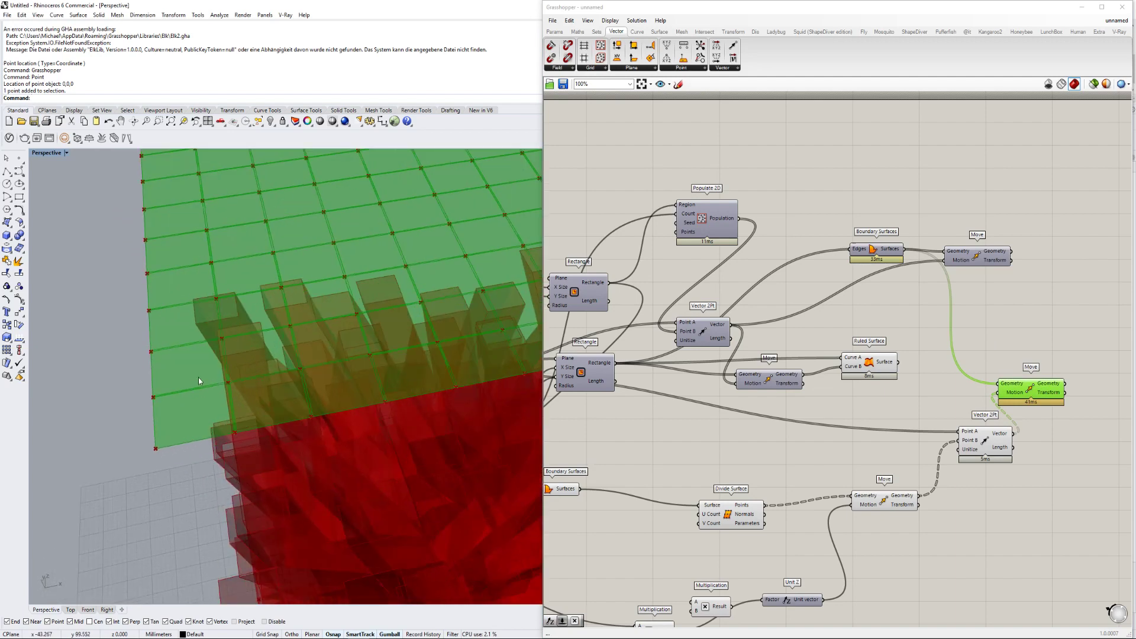
scroll(200, 399, up, 3)
scroll(200, 399, down, 5)
scroll(716, 501, up, 5)
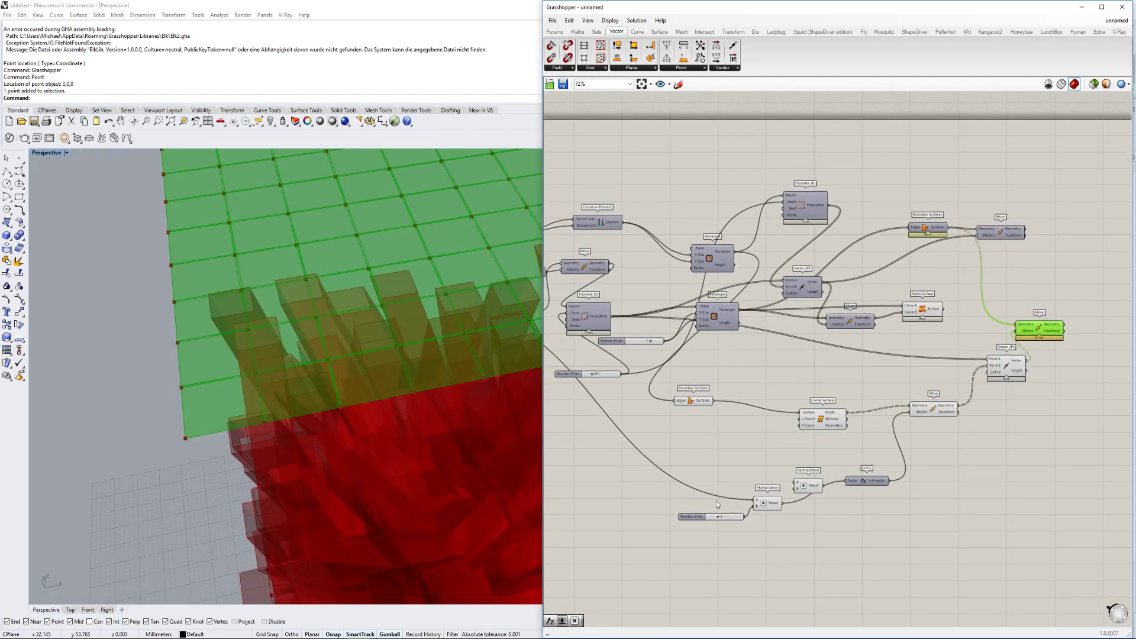
Add a Number Slider with value 9 and connect it to Divide Surface's U Count and V Count.
double_click(755, 368)
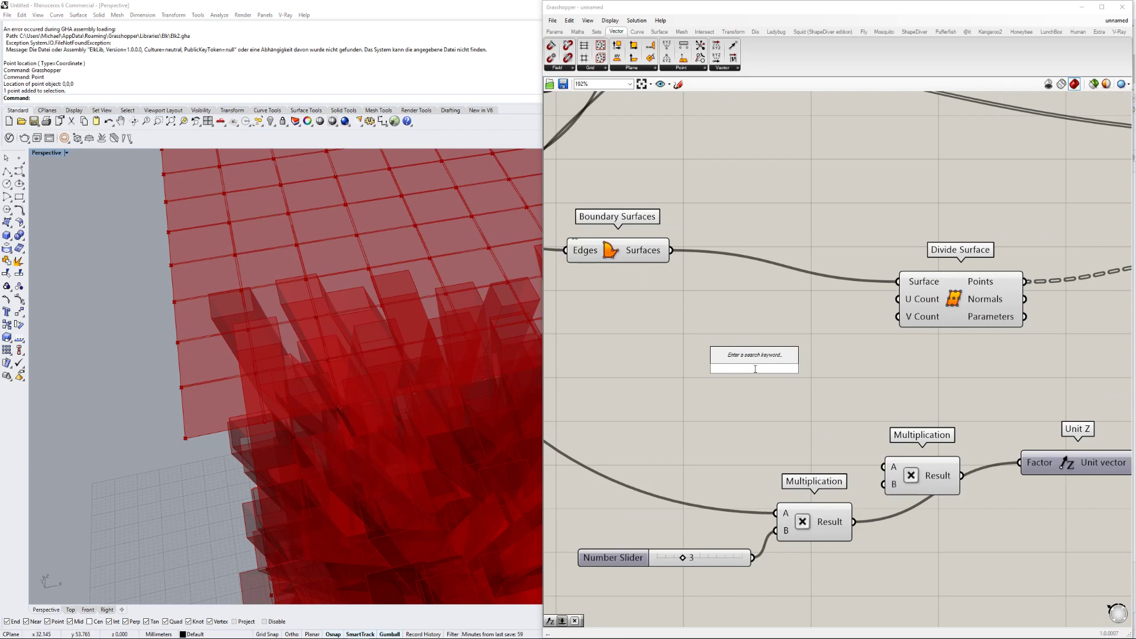
text(4)
key(BackSpace)
text(9)
key(Return)
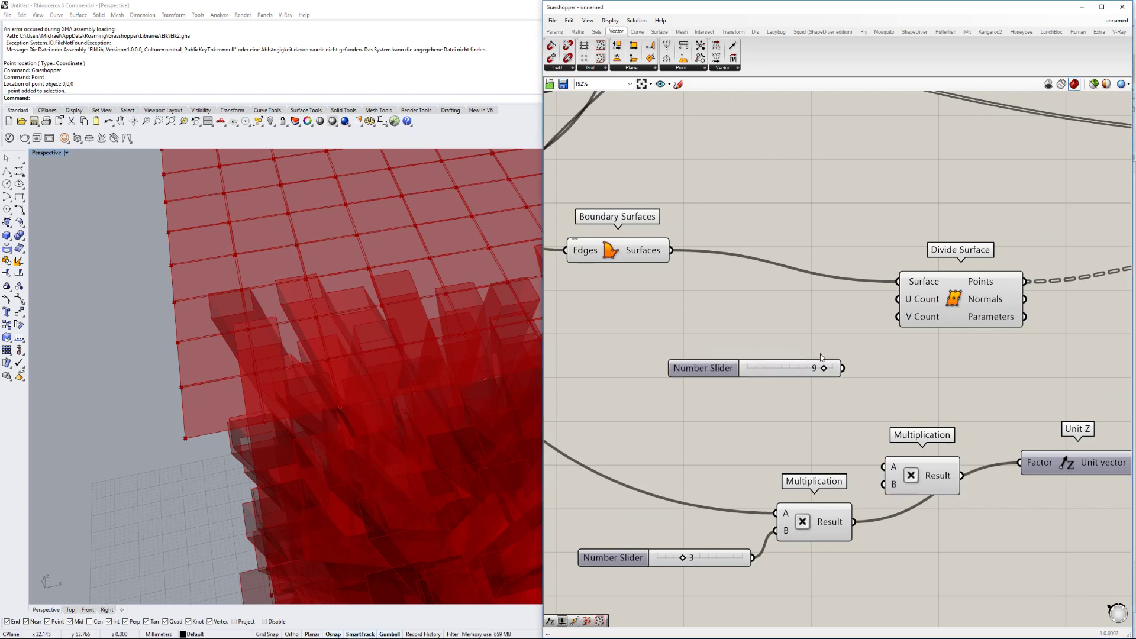
drag(841, 368, 898, 317)
Set the slider driving the U and V counts to 7 and inspect the spacing of the raised caps.
scroll(281, 403, down, 8)
scroll(278, 373, up, 6)
right_drag(281, 403, 295, 348)
mouse_move(824, 369)
mouse_down()
mouse_move(794, 369)
mouse_move(809, 369)
mouse_up()
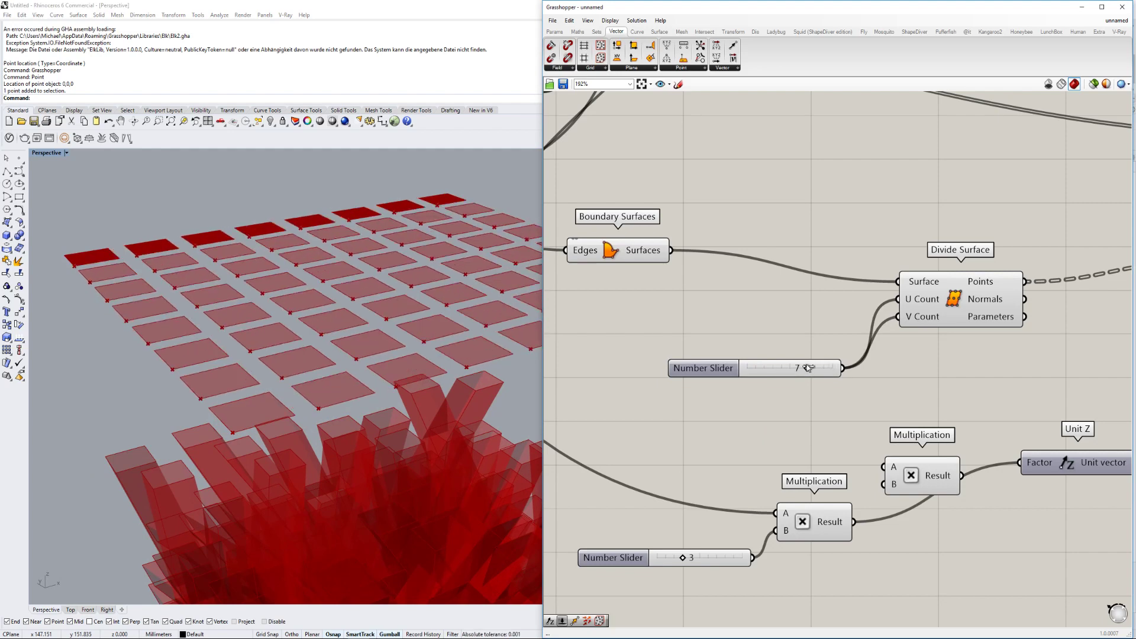
scroll(349, 433, down, 7)
shift+right_drag(349, 434, 335, 406)
scroll(353, 427, down, 6)
scroll(357, 407, up, 6)
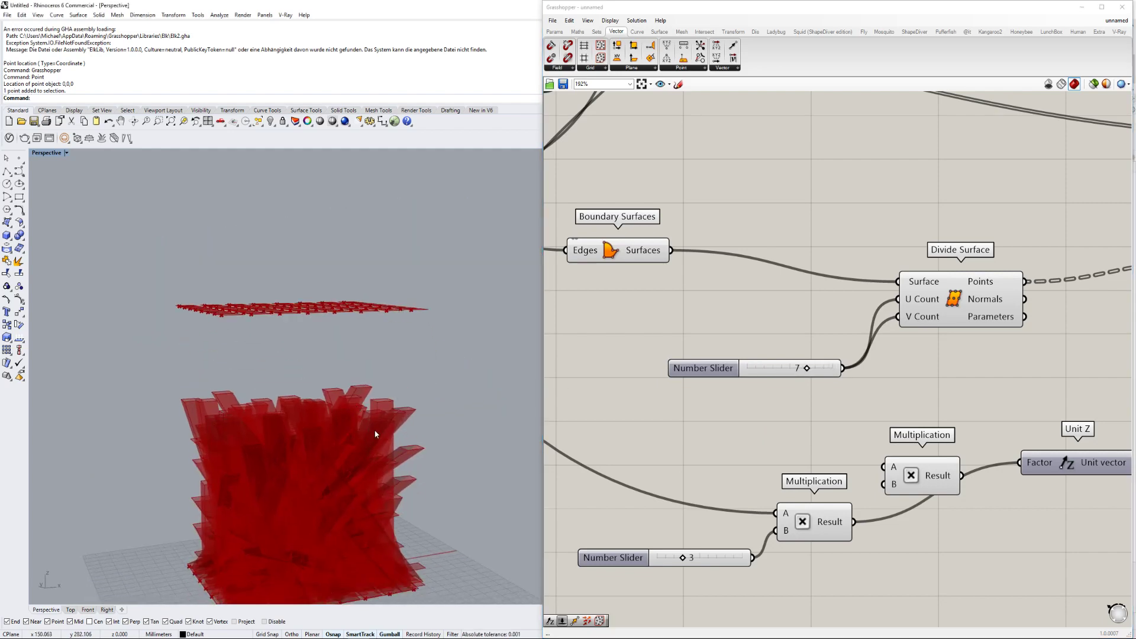
scroll(805, 316, down, 3)
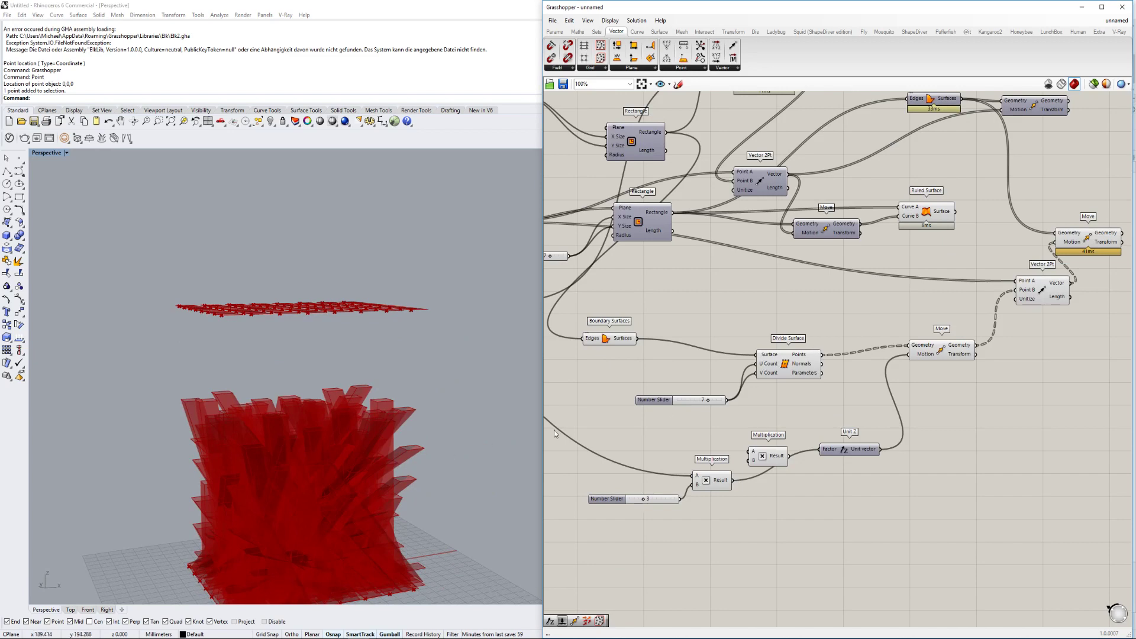
Reposition the cap Move and add another Move with the same Motion vector, fed by the lower Rectangle's output as Geometry.
right_drag(1093, 288, 901, 331)
drag(892, 287, 922, 280)
mouse_move(908, 320)
right_down()
mouse_move(971, 323)
mouse_move(947, 358)
mouse_move(975, 329)
right_up()
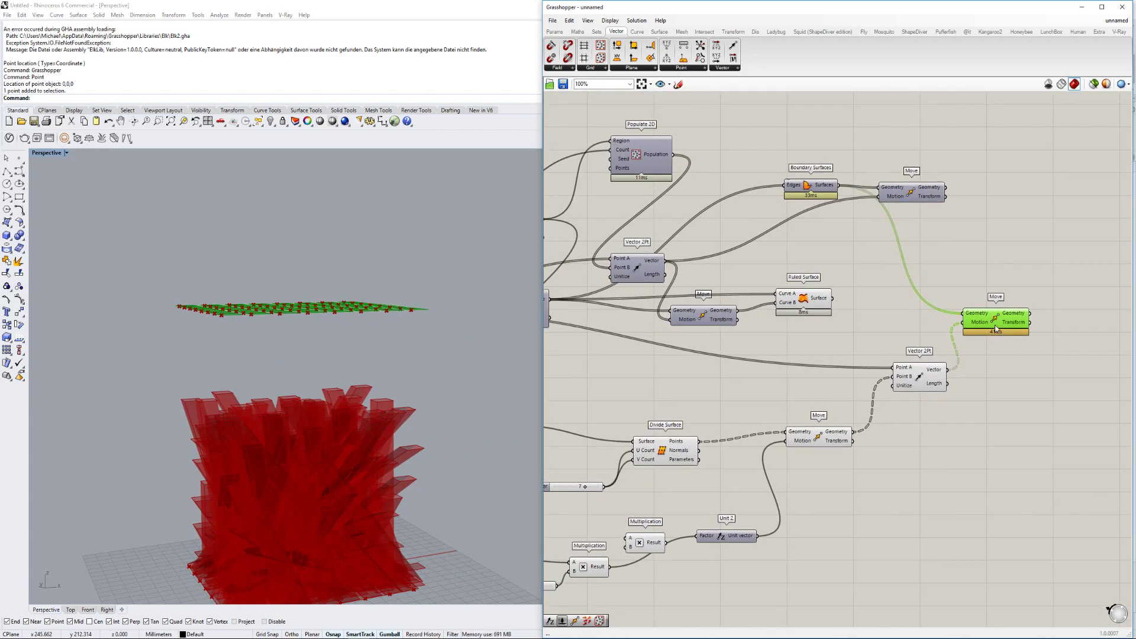
right_drag(825, 266, 905, 265)
right_drag(946, 295, 891, 276)
alt+drag(1021, 305, 573, 279)
right_drag(808, 315, 690, 329)
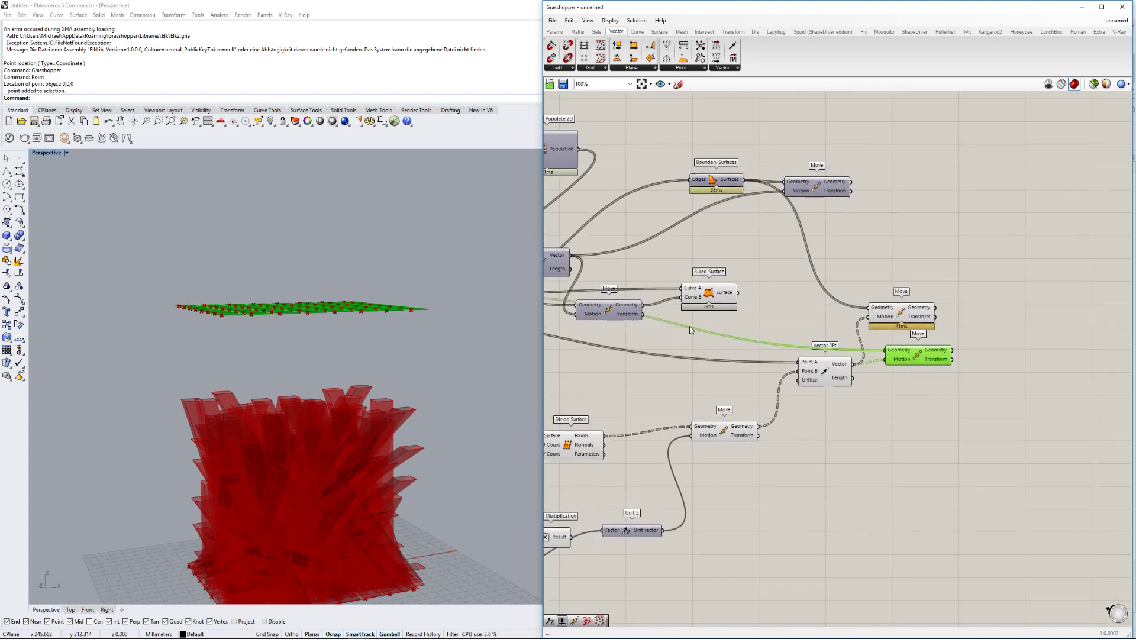
Try adding a Ruled Surface component with the newest Move's Geometry connected to Curve A.
right_drag(450, 267, 437, 325)
scroll(432, 320, up, 4)
right_drag(1017, 367, 944, 369)
click(943, 369)
double_click(942, 367)
text(rul)
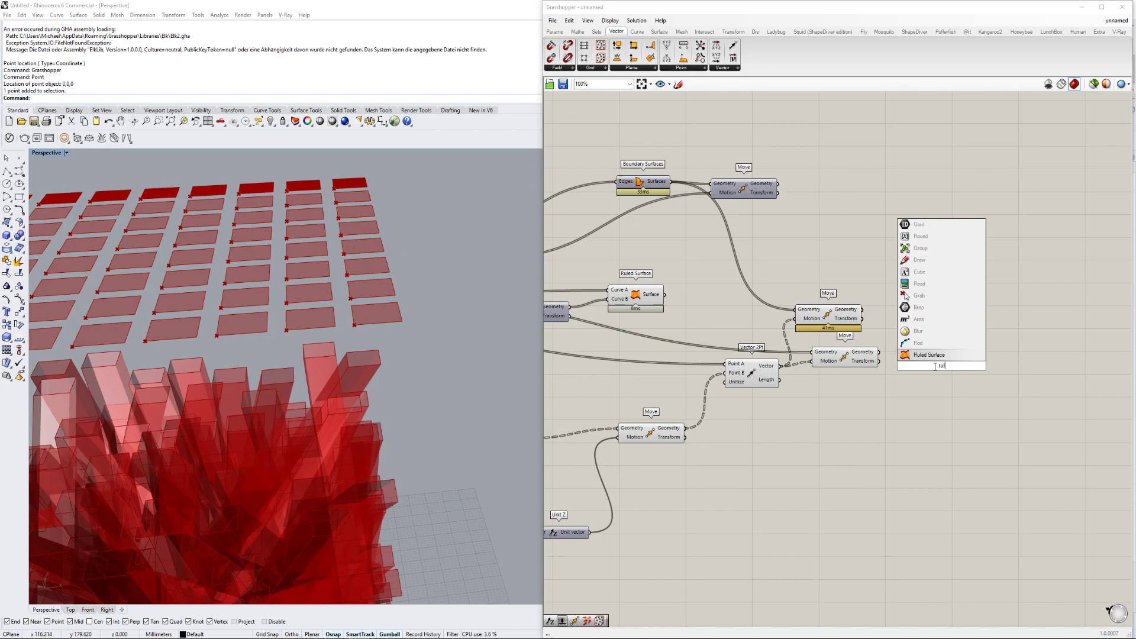
click(933, 356)
right_drag(869, 352, 1006, 391)
Try connecting the original cap Move's Geometry output to the new Ruled Surface's Curve B and inspect the lofted beams.
click(941, 337)
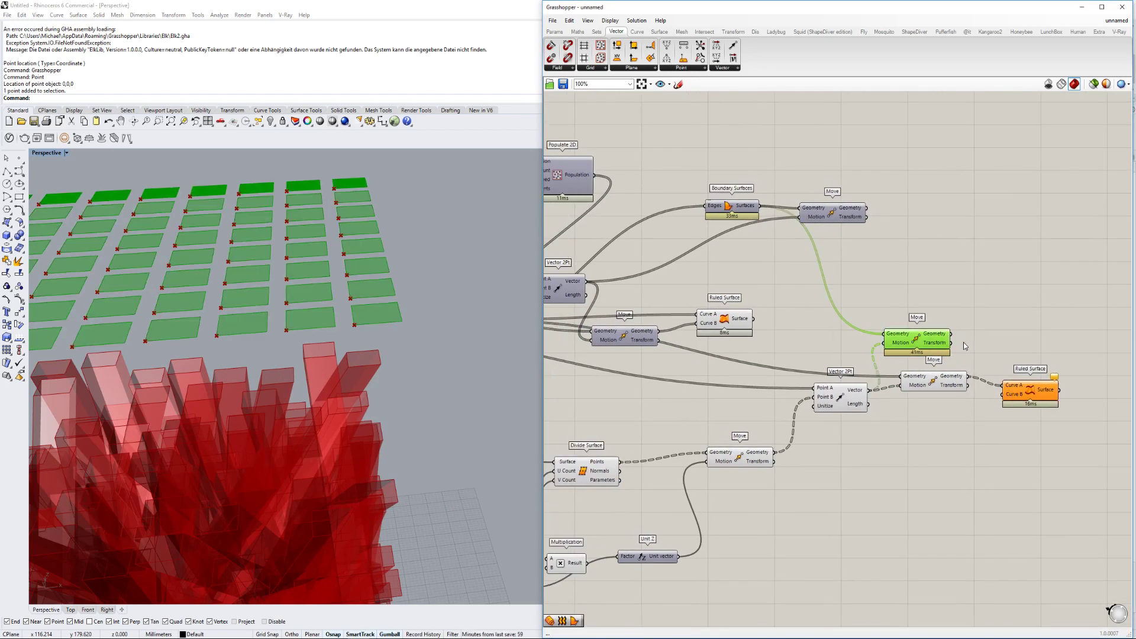
right_drag(955, 339, 990, 324)
click(868, 196)
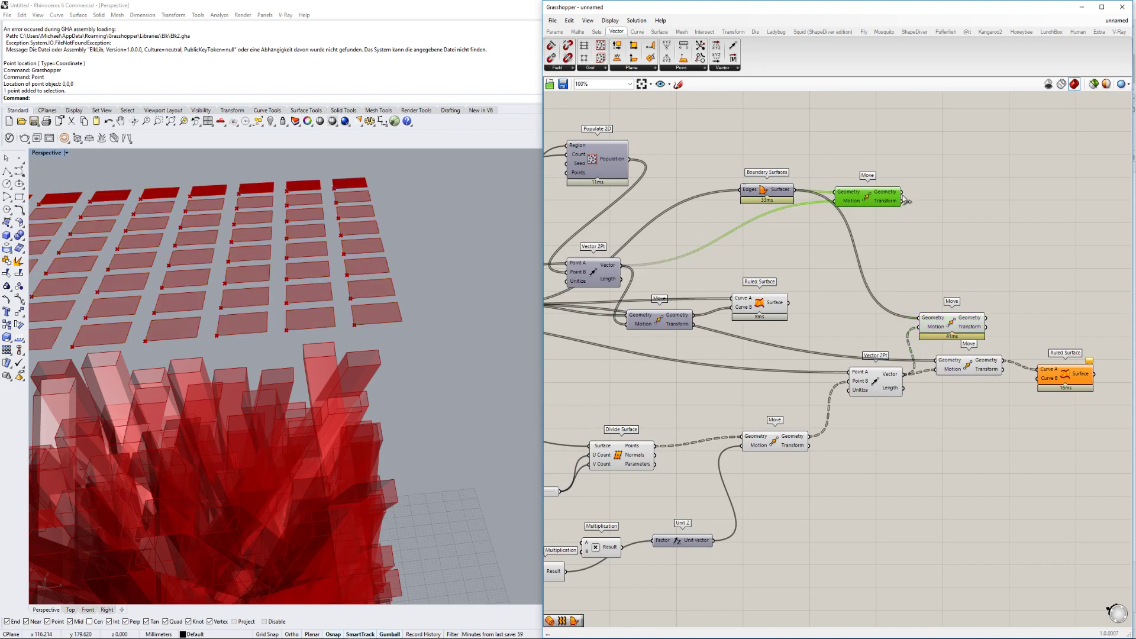
drag(901, 193, 1040, 381)
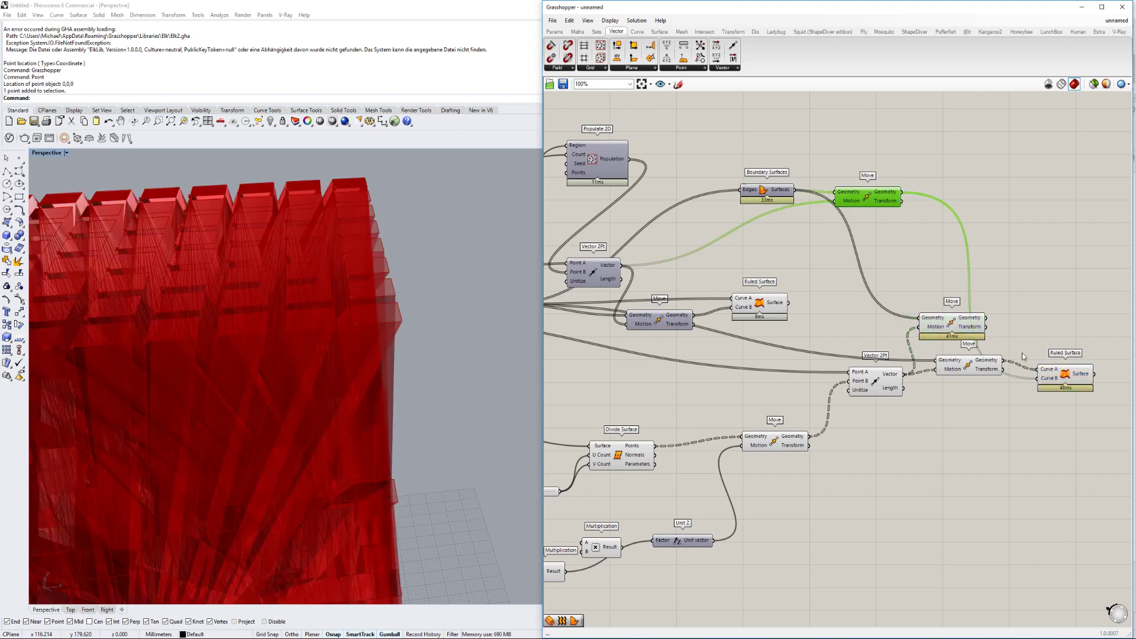
scroll(999, 350, down, 4)
scroll(365, 397, down, 8)
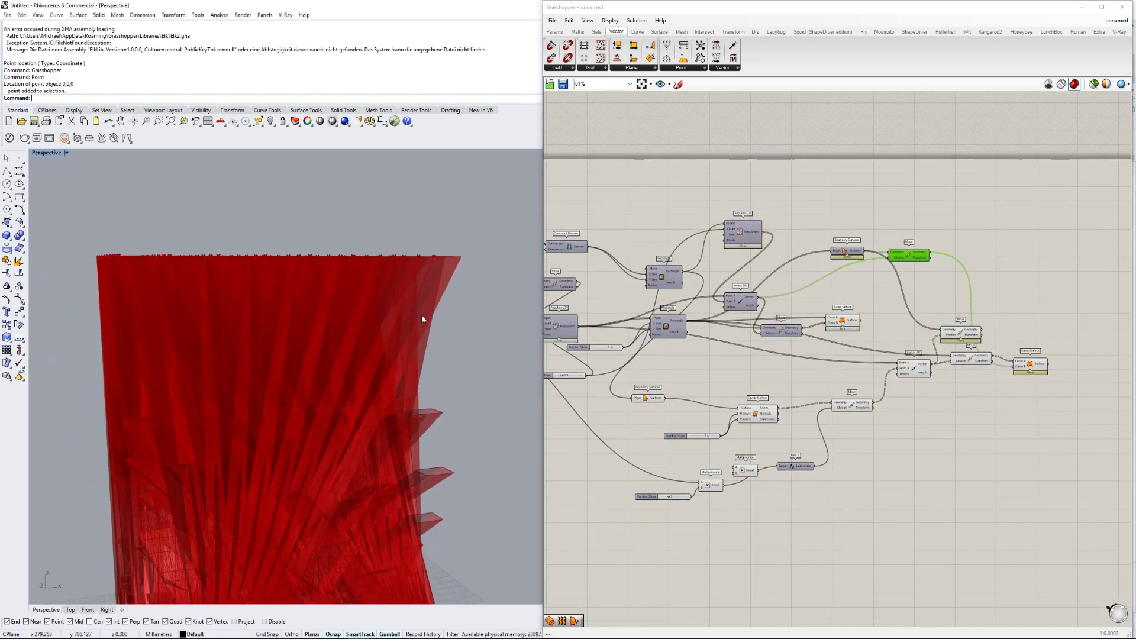
scroll(916, 324, up, 5)
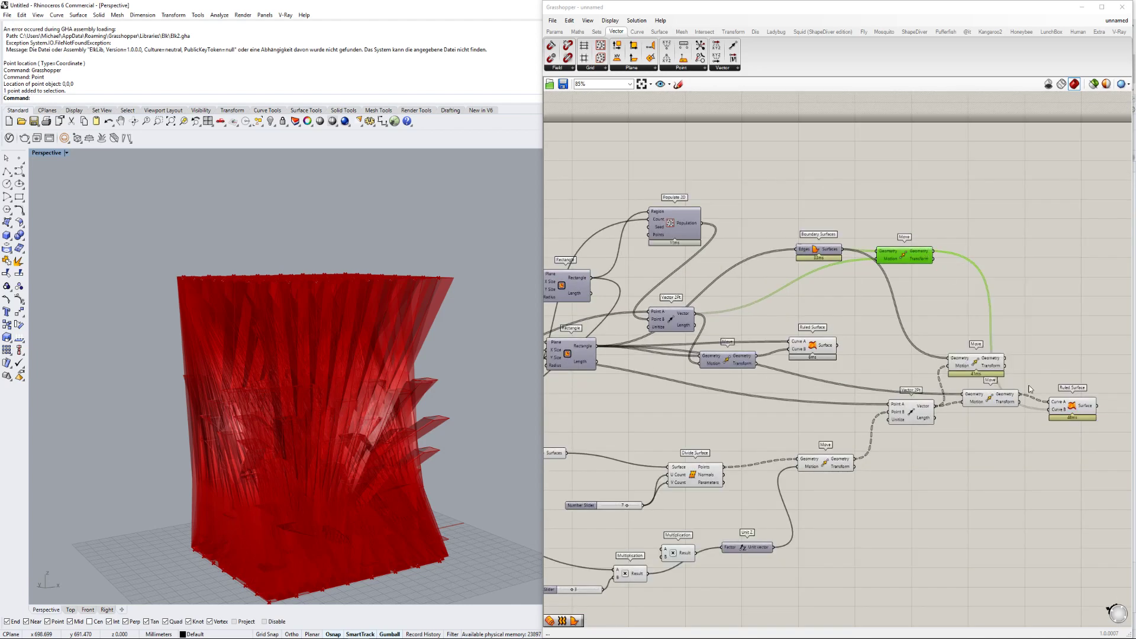
mouse_move(1068, 408)
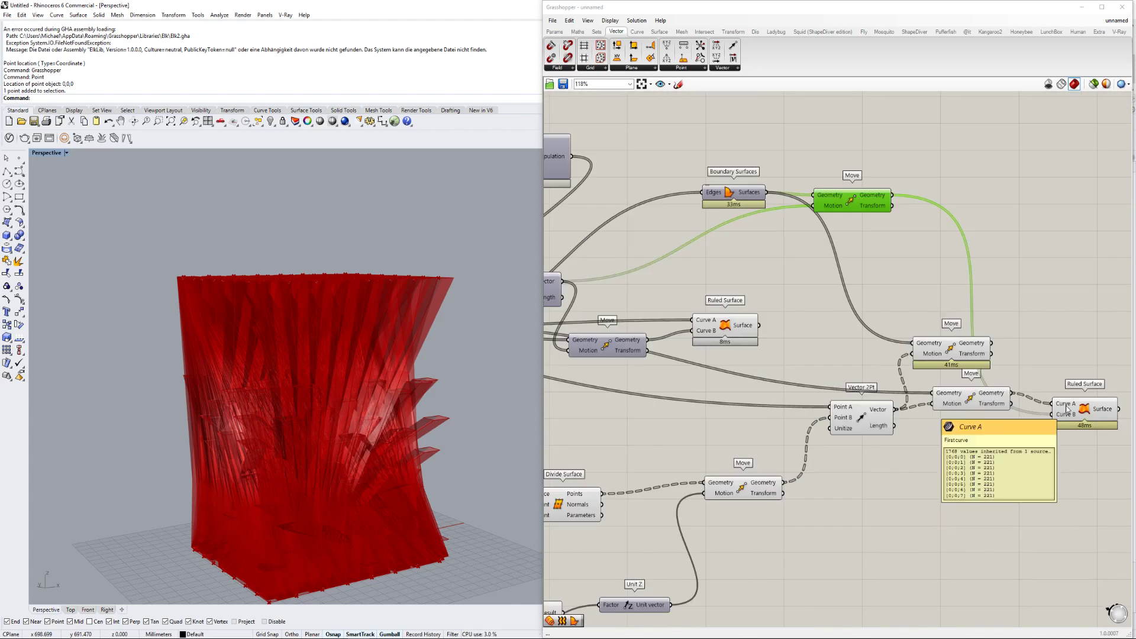
Delete the newest Ruled Surface component and select the Move component that raises the caps to check its geometry.
drag(1068, 408, 1079, 387)
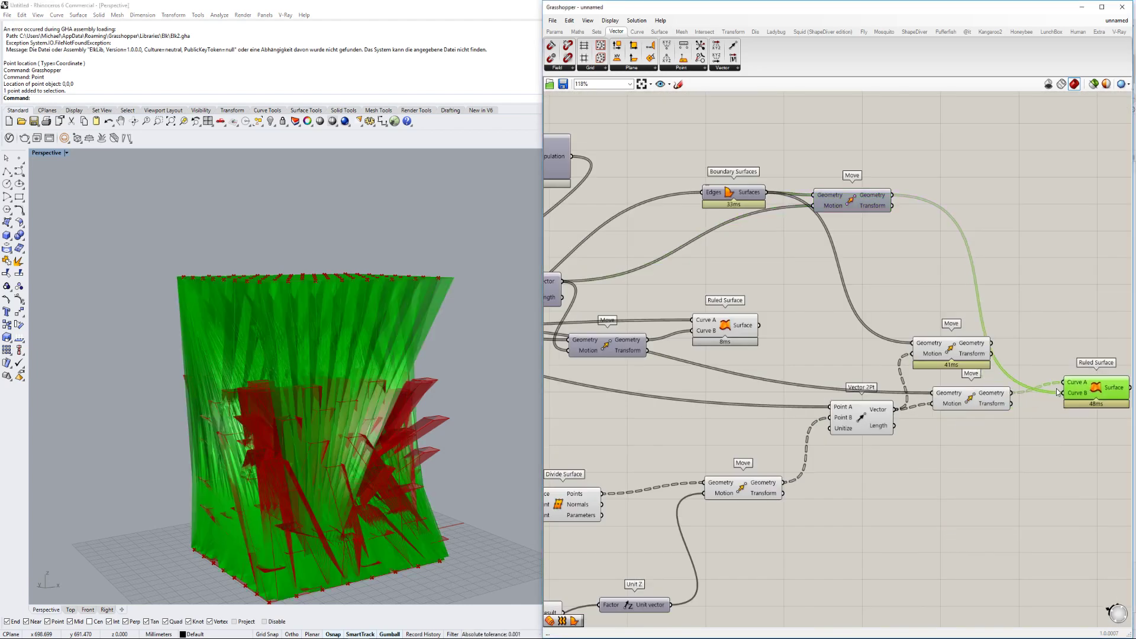
drag(856, 423, 862, 431)
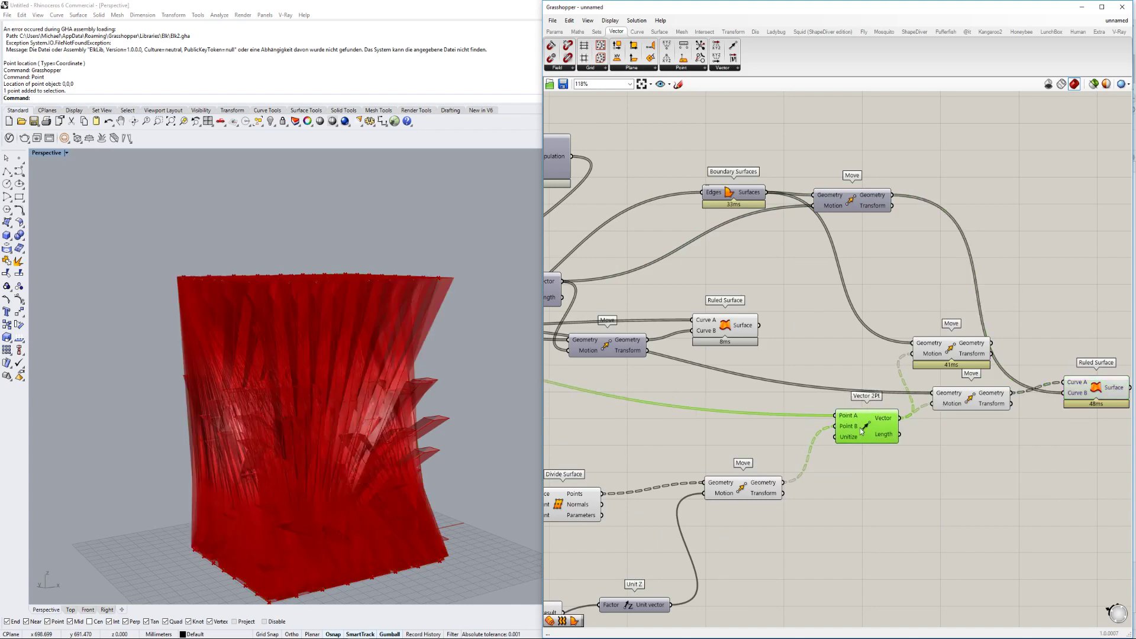
right_drag(929, 410, 859, 396)
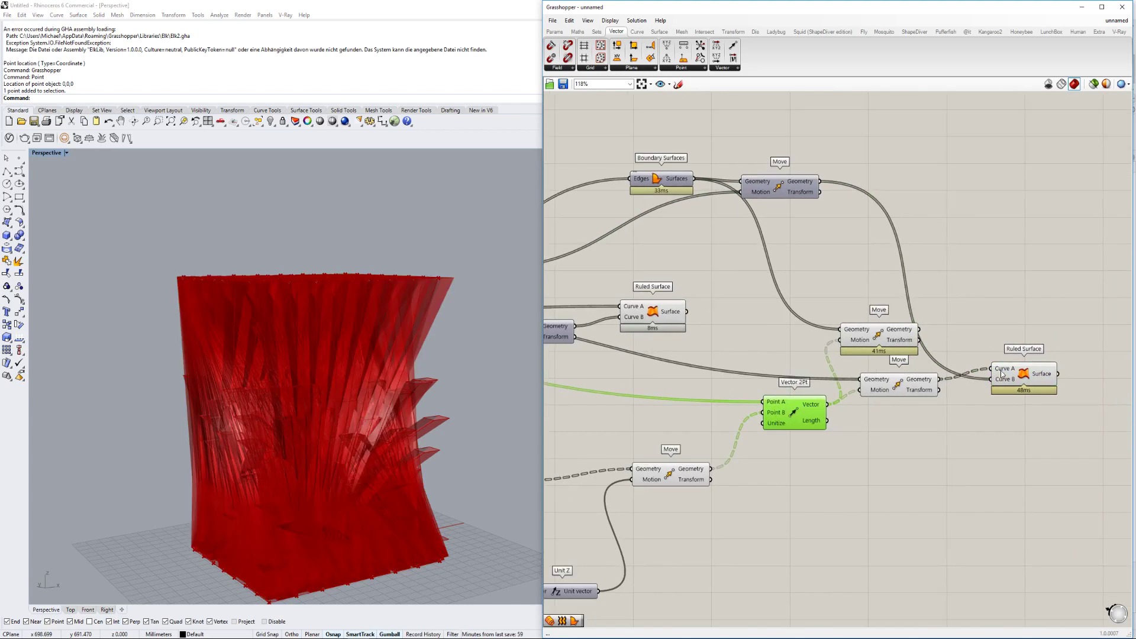
scroll(1015, 370, up, 1)
click(1015, 369)
click(963, 392)
scroll(962, 391, down, 1)
click(923, 339)
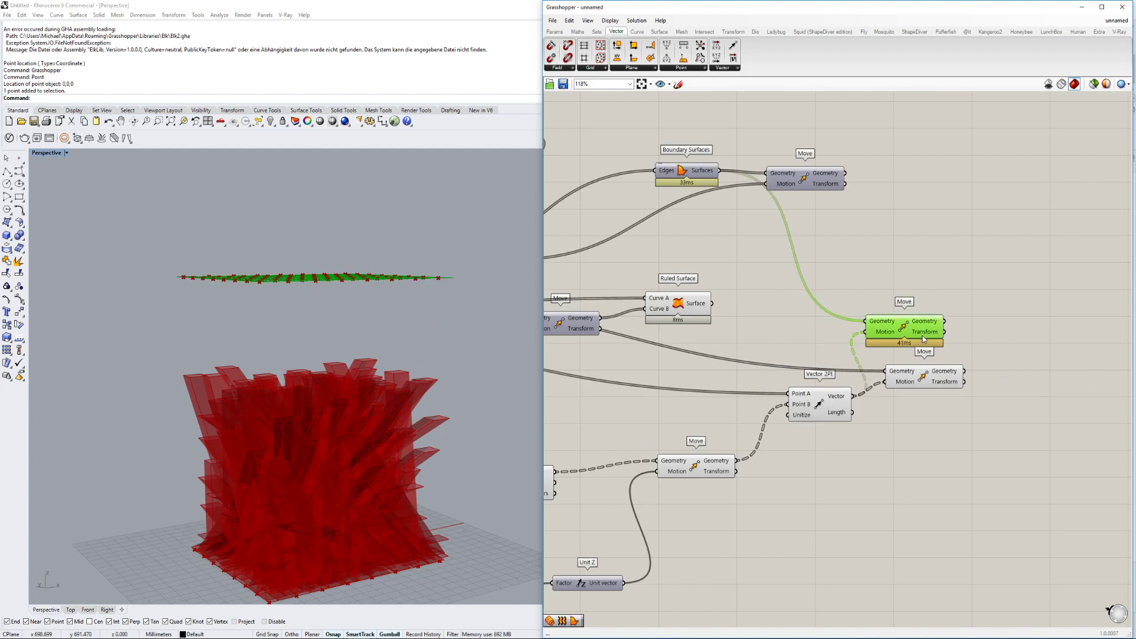
Inspect the point data entering the Vector 2Pt component and trace Point B back to the Divide Surface's Points output.
right_drag(789, 417, 801, 409)
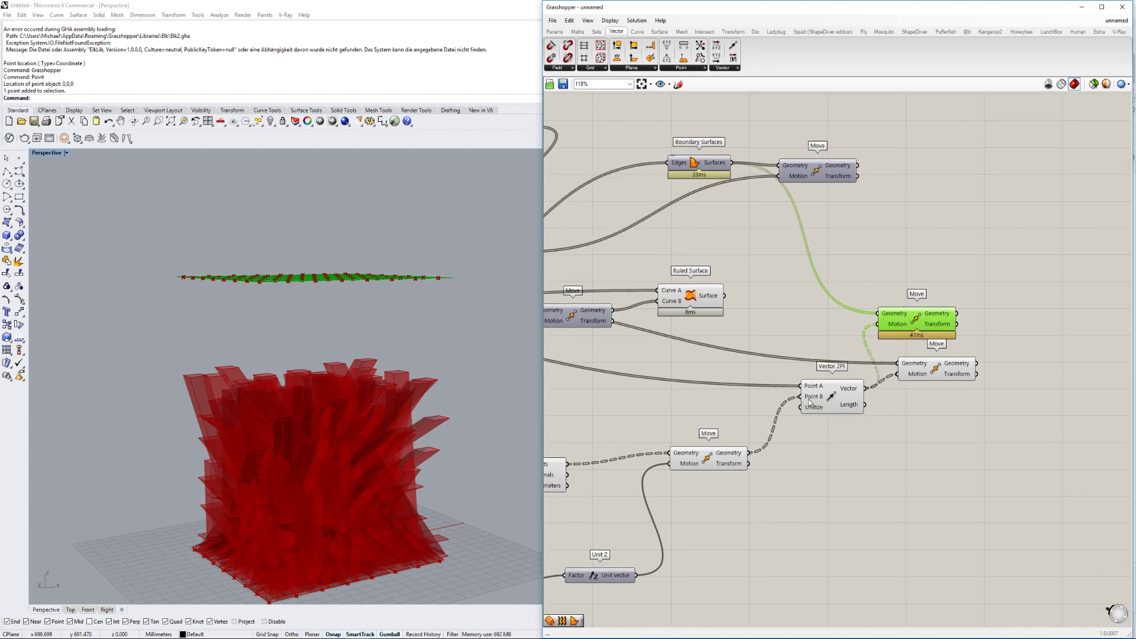
mouse_move(812, 400)
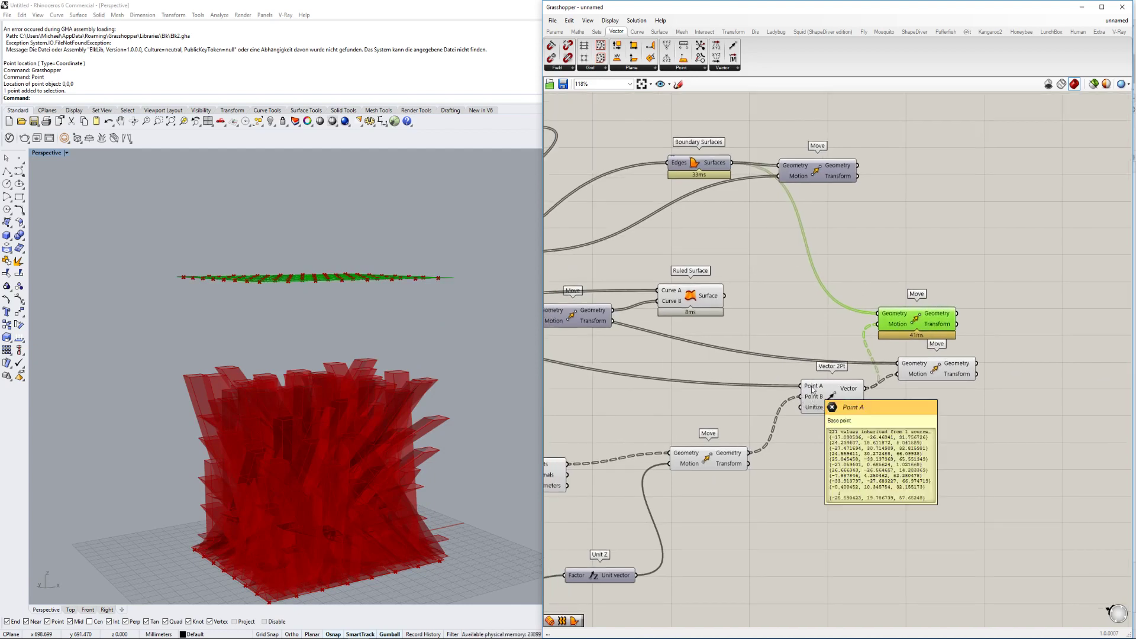
scroll(910, 374, down, 1)
right_drag(771, 417, 925, 361)
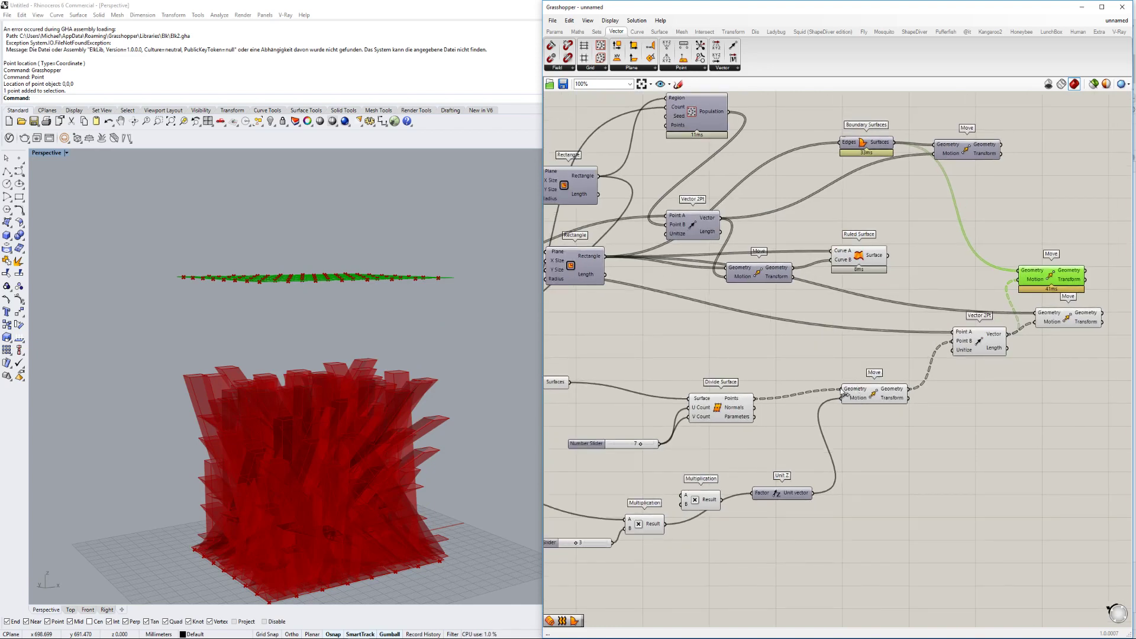
scroll(734, 400, up, 2)
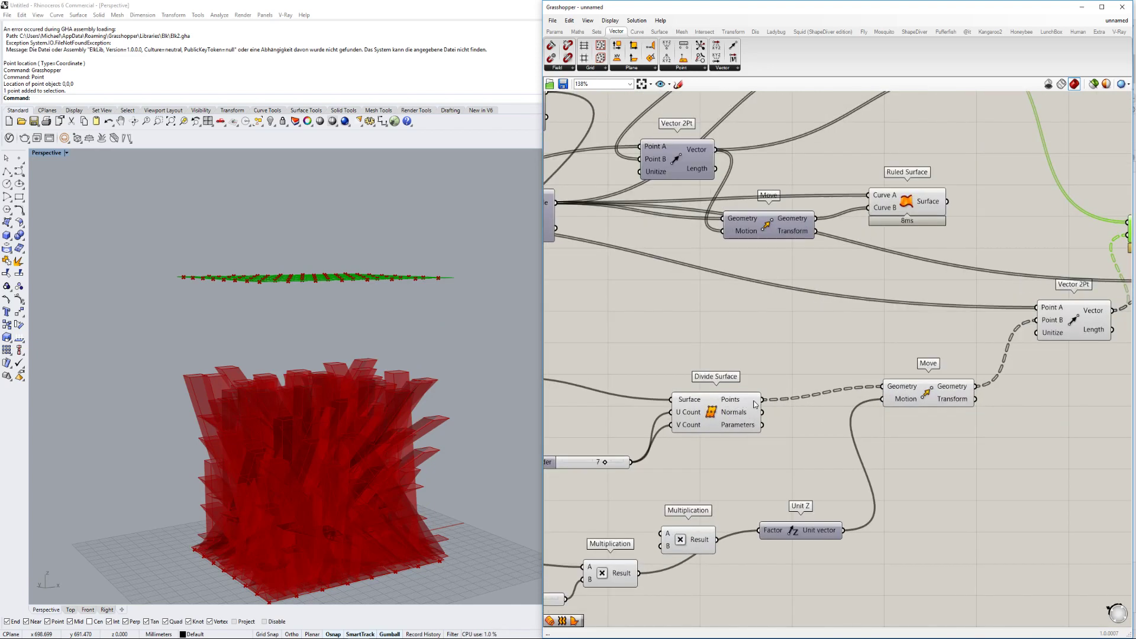
mouse_move(755, 405)
Add a Param Viewer above the Divide Surface component and feed it from the Divide Surface's Points output.
click(555, 31)
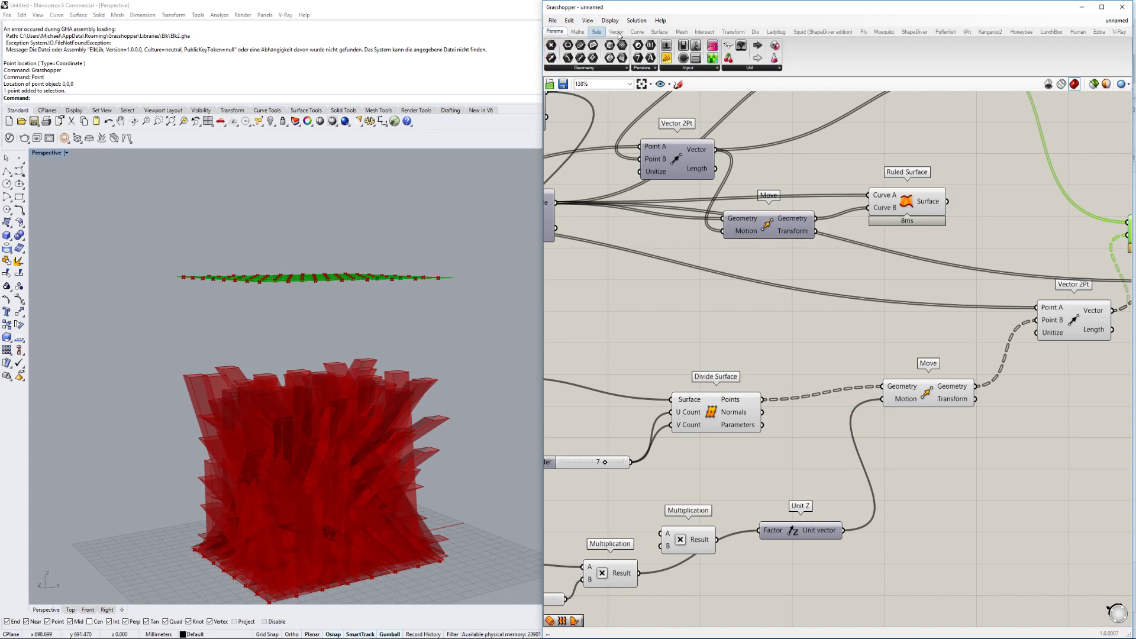
click(749, 68)
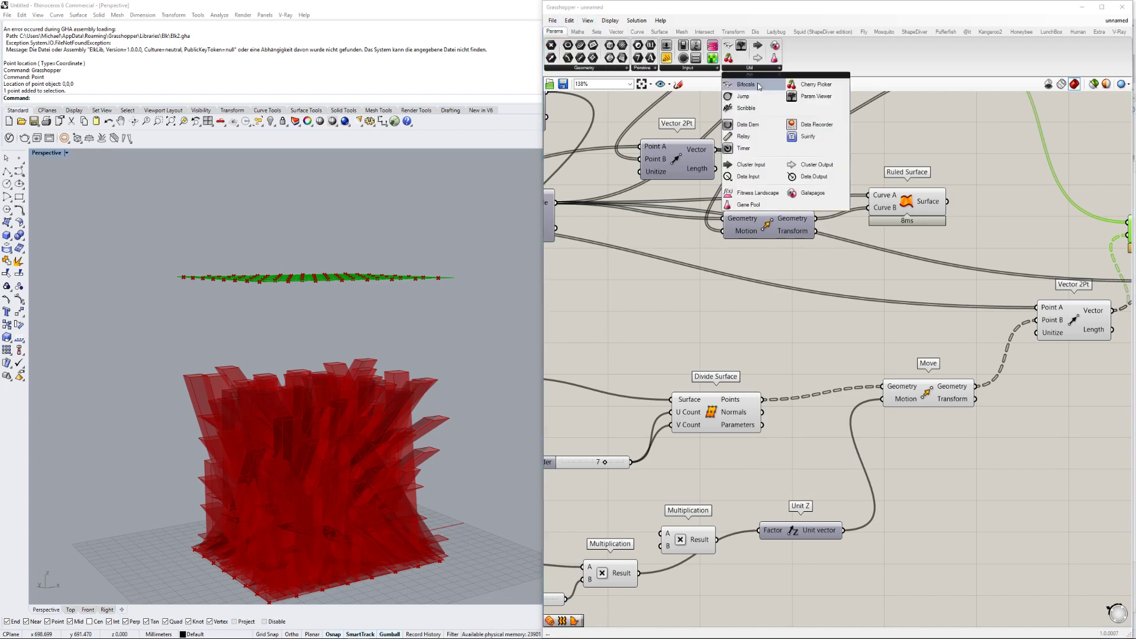
click(814, 108)
scroll(809, 381, up, 2)
click(851, 358)
drag(851, 358, 864, 350)
drag(747, 406, 792, 345)
Switch the Param Viewer to its tree diagram display and examine the branch structure of the divided surface points.
right_drag(899, 347, 847, 320)
double_click(848, 320)
double_click(842, 305)
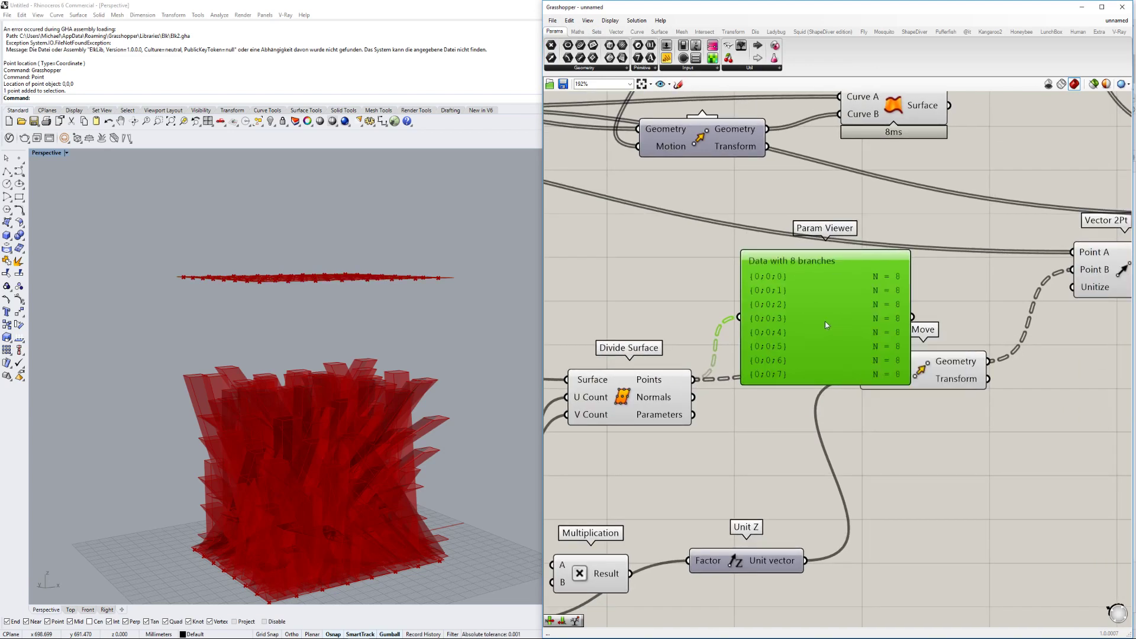
double_click(842, 304)
scroll(843, 304, up, 4)
scroll(761, 315, down, 4)
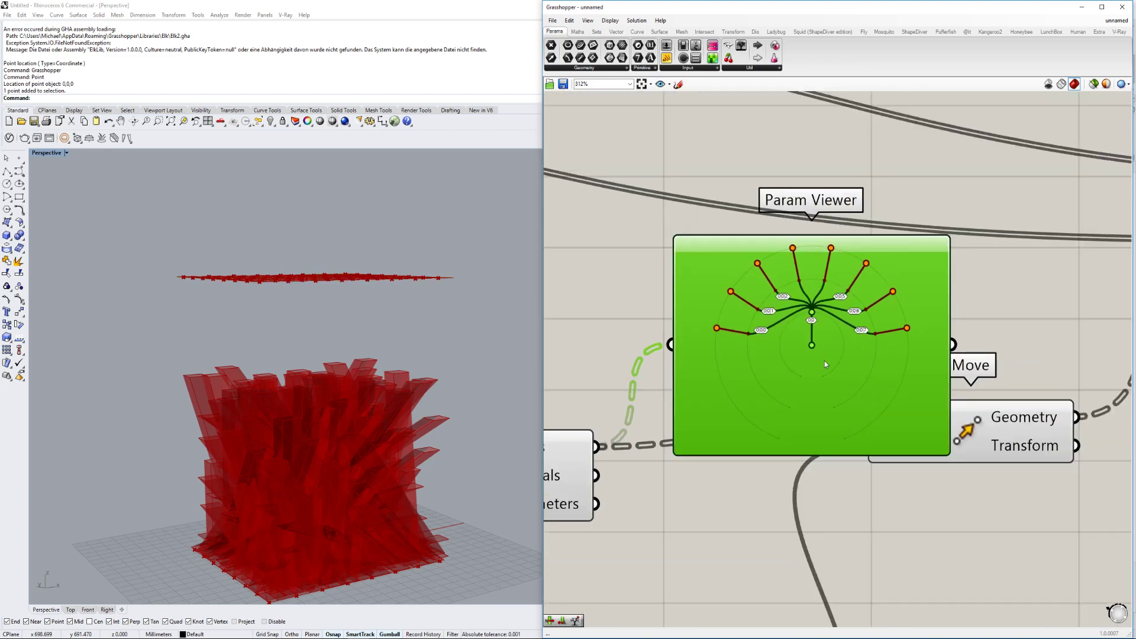
Reposition the Param Viewer just past the Move that raises the divided points, below the Vector 2Pt component.
drag(854, 382, 1078, 434)
right_drag(1028, 422, 875, 393)
drag(875, 393, 922, 403)
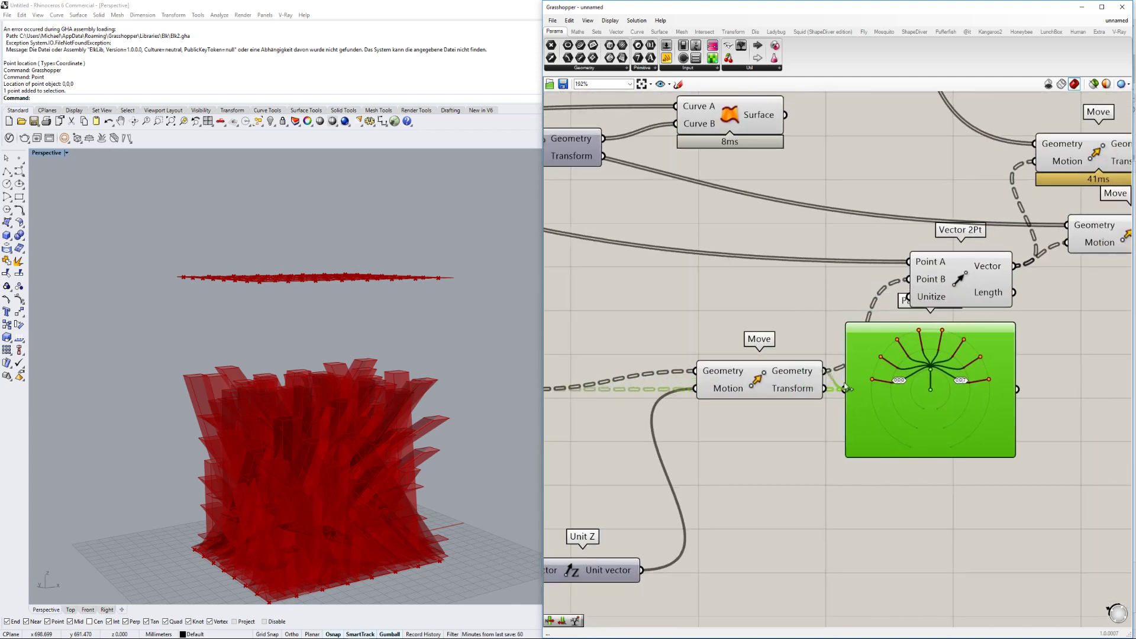
Inspect the data structure of the lower-level Move geometry and the Vector 2Pt vector output with the Param Viewer.
drag(845, 384, 846, 388)
right_drag(880, 388, 772, 393)
drag(772, 393, 950, 390)
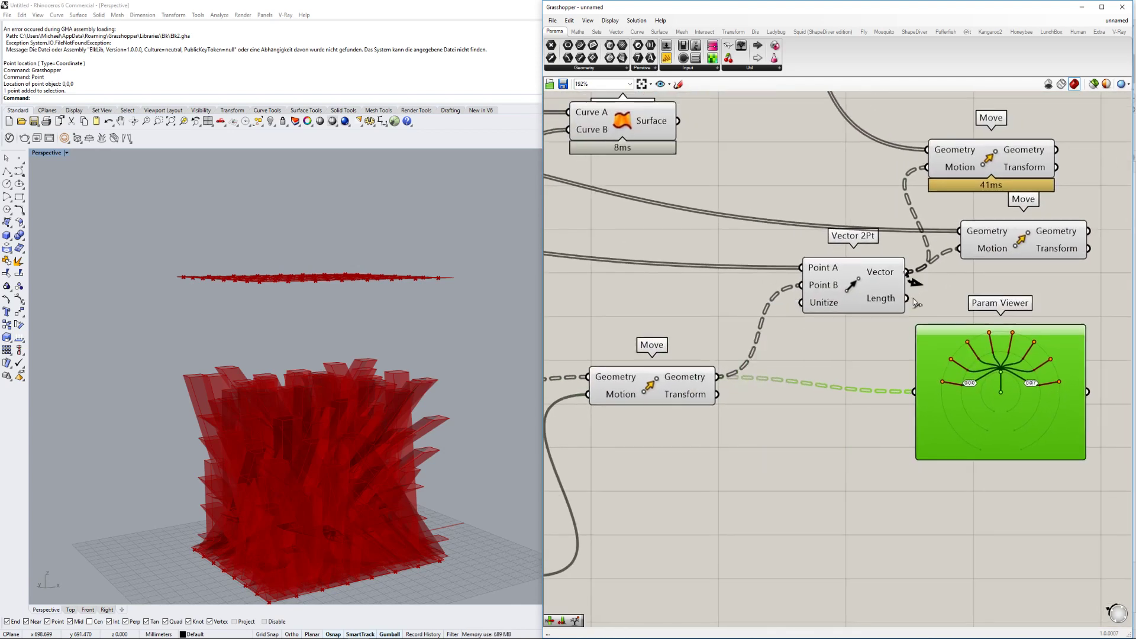
drag(915, 301, 915, 391)
right_drag(941, 404, 809, 409)
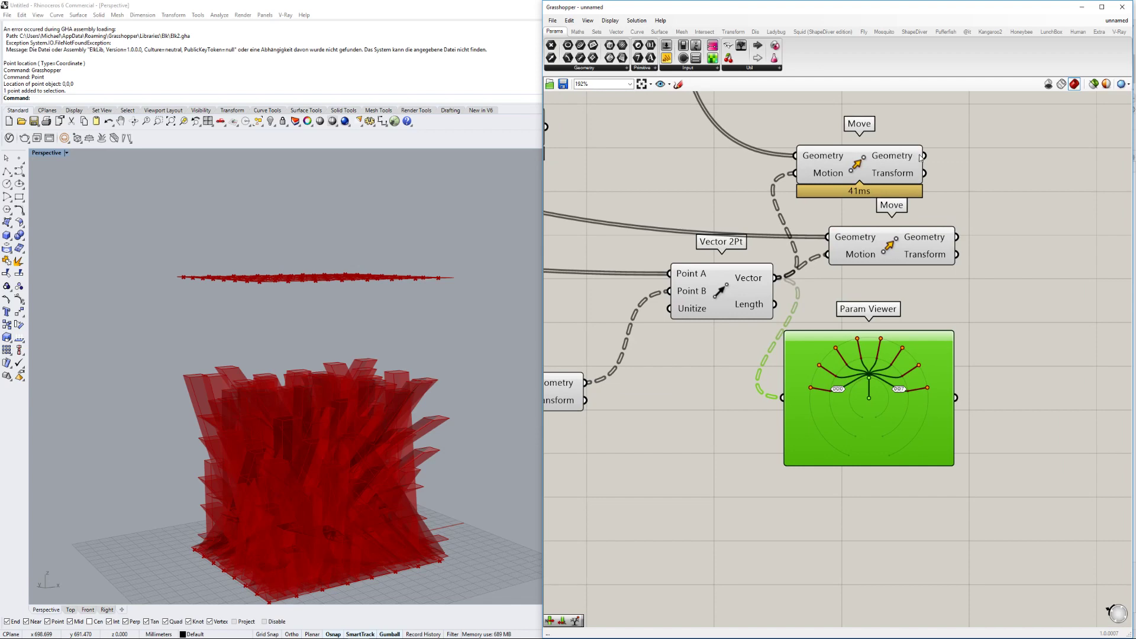
Inspect the data trees of the geometry outputs of the two final Move components with the Param Viewer.
drag(922, 155, 782, 398)
scroll(842, 366, up, 7)
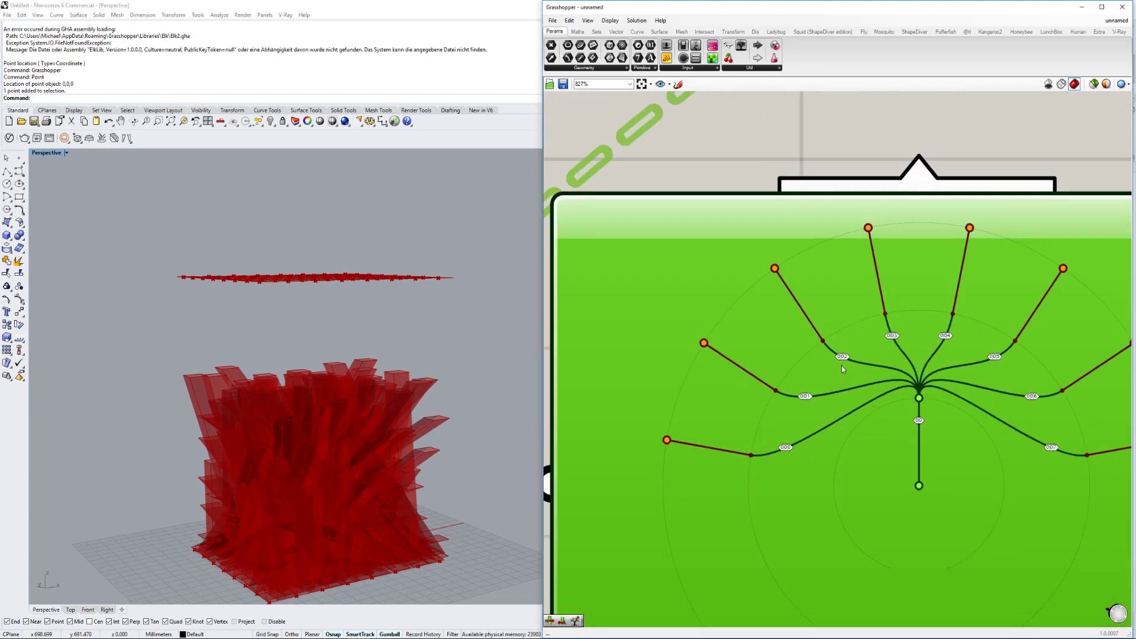
scroll(852, 323, down, 6)
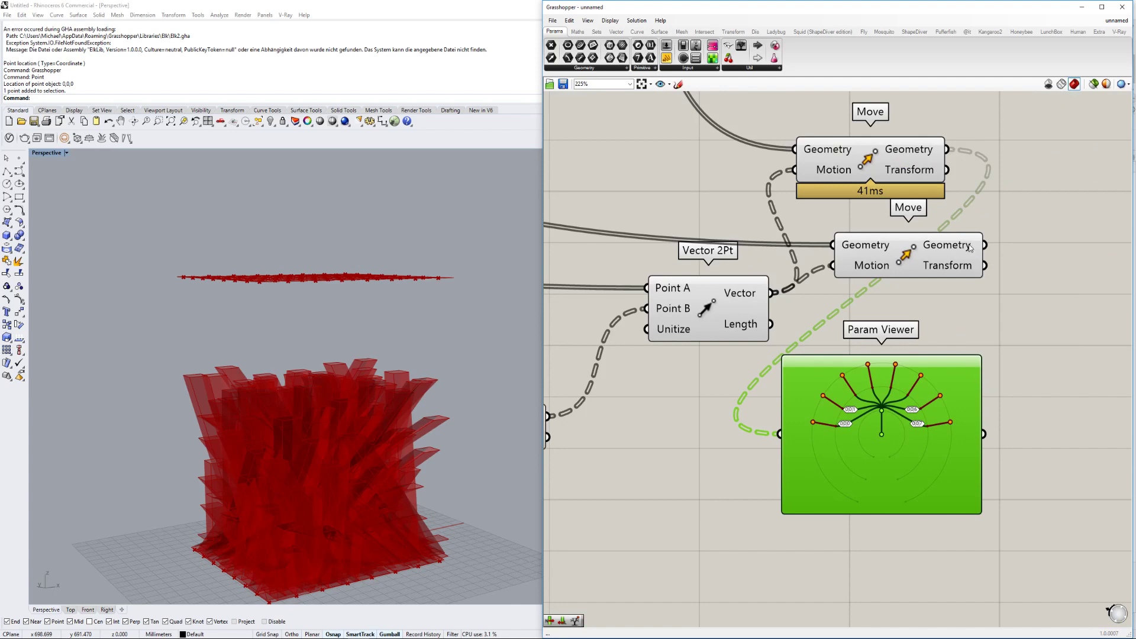
drag(984, 245, 765, 441)
scroll(887, 359, down, 2)
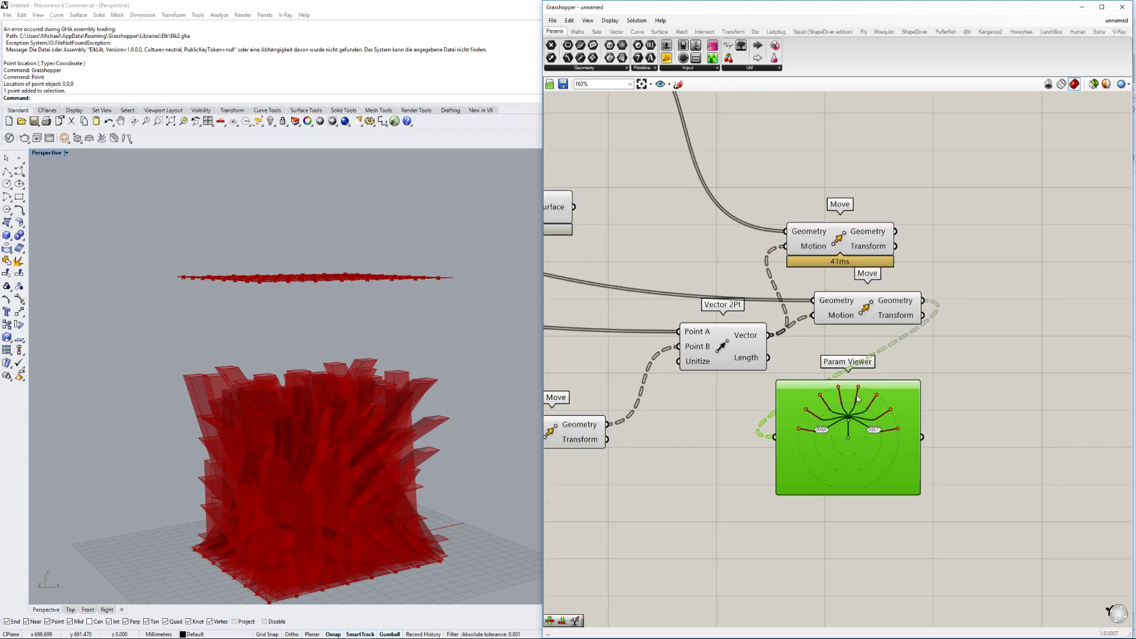
scroll(822, 442, up, 6)
scroll(784, 419, down, 3)
scroll(783, 419, down, 10)
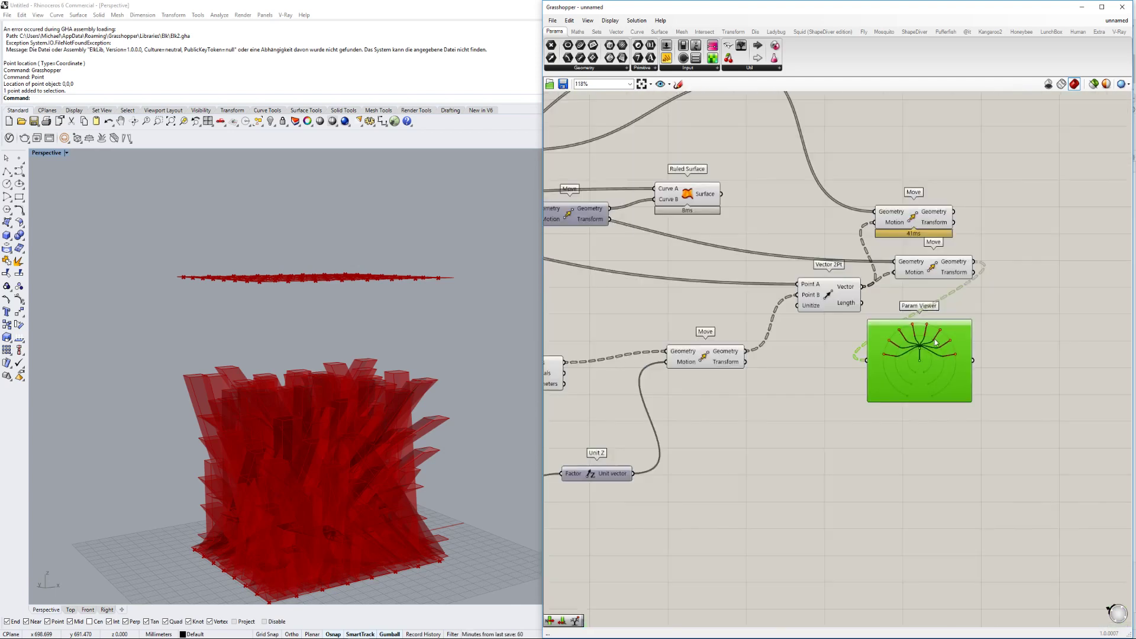
scroll(839, 385, up, 7)
scroll(719, 385, up, 3)
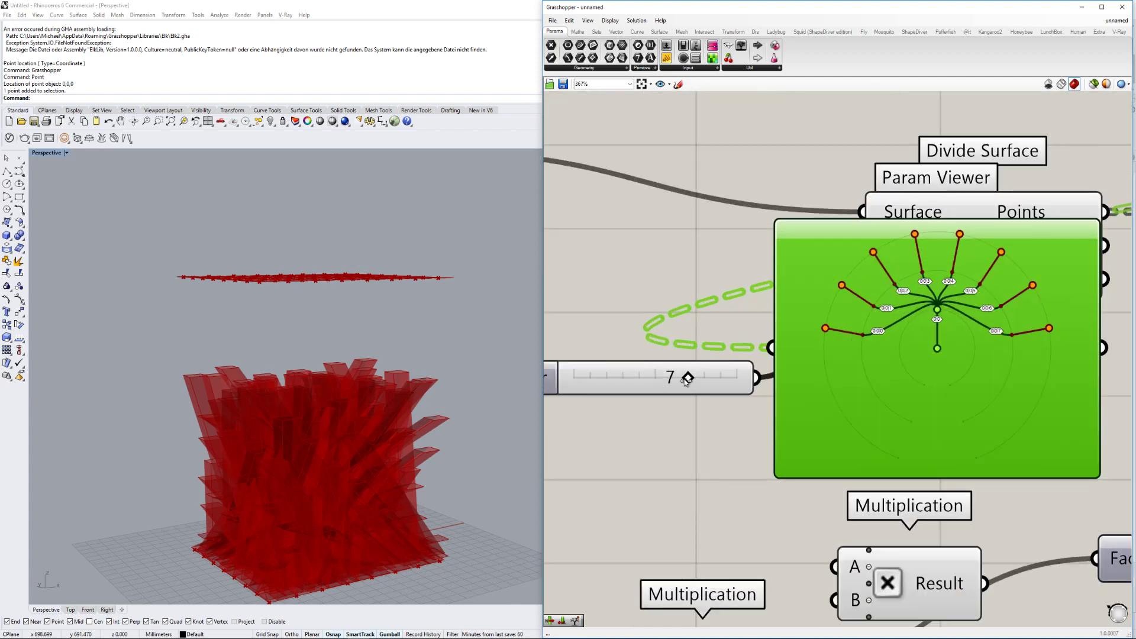
Flatten the Geometry input of the Move component that receives the Divide Surface points.
drag(690, 379, 1011, 339)
scroll(737, 374, down, 8)
scroll(738, 376, down, 2)
scroll(1011, 340, up, 4)
right_drag(862, 322, 848, 355)
scroll(909, 326, up, 1)
scroll(875, 322, down, 1)
right_drag(786, 378, 936, 320)
scroll(809, 346, up, 2)
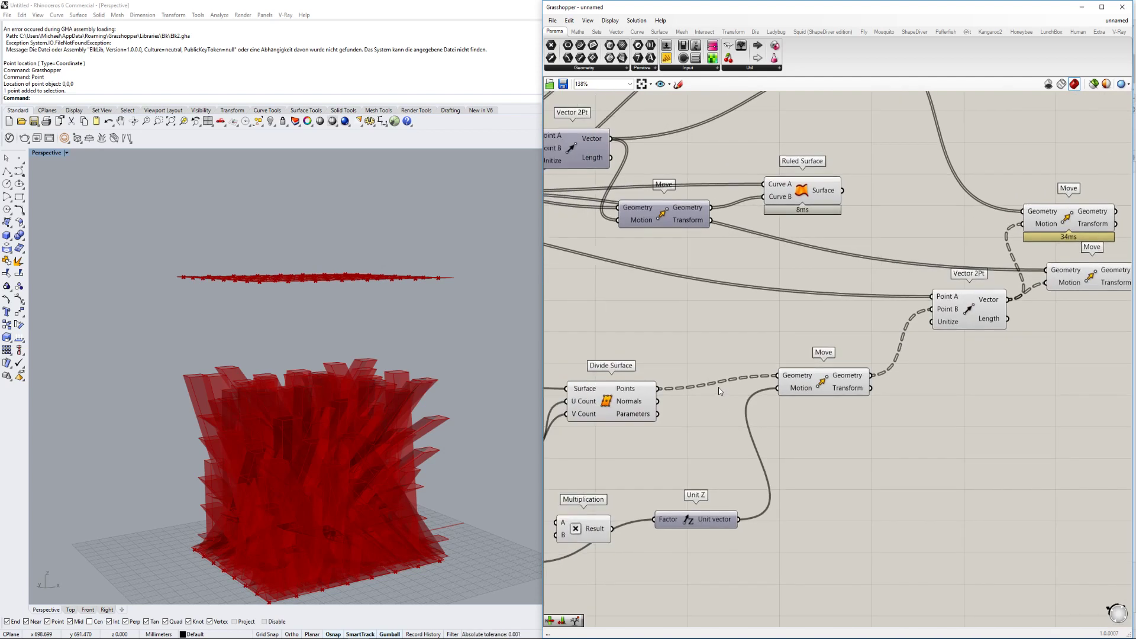
right_click(785, 379)
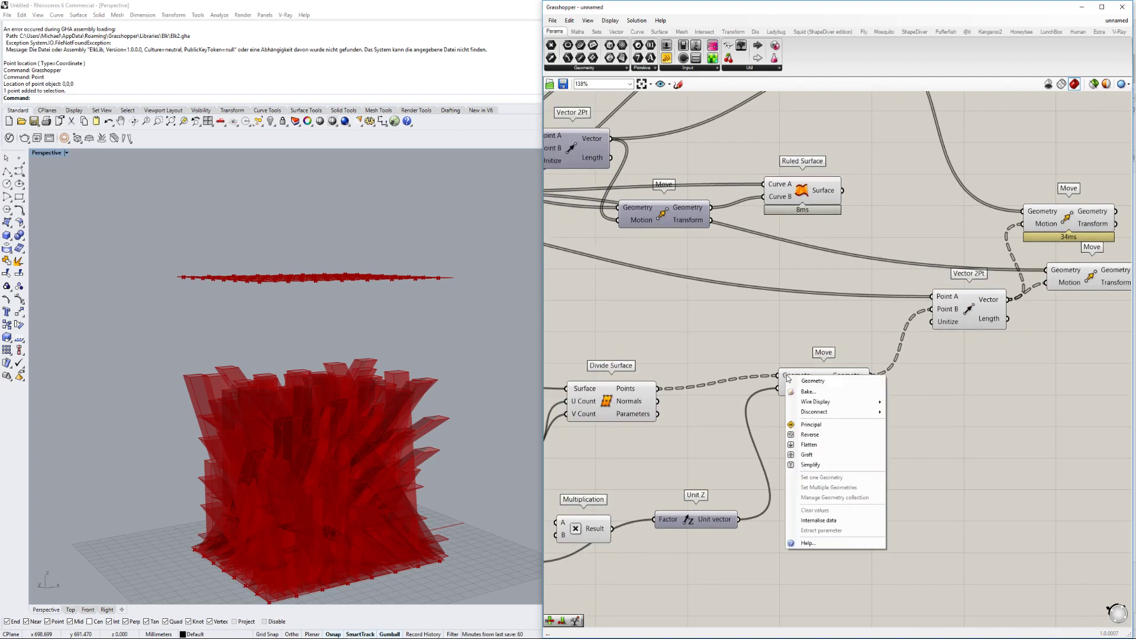
click(819, 443)
Check the geometry output of the lower final Move component and highlight its result in the model.
scroll(829, 392, down, 3)
right_drag(986, 319, 897, 335)
scroll(927, 337, up, 4)
mouse_move(921, 333)
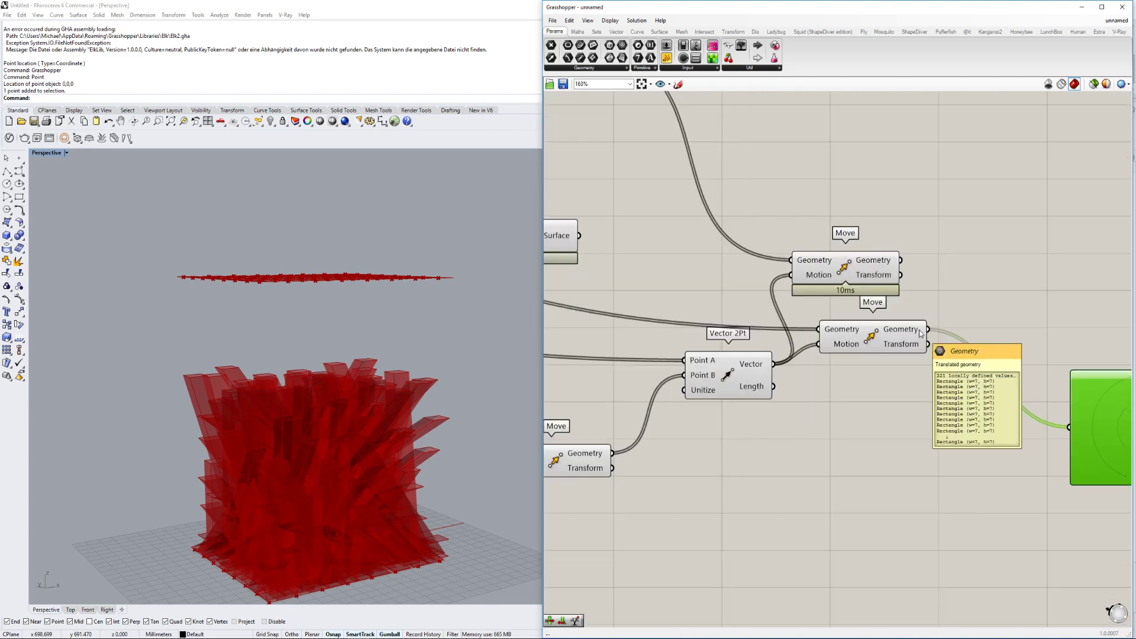
scroll(787, 318, down, 2)
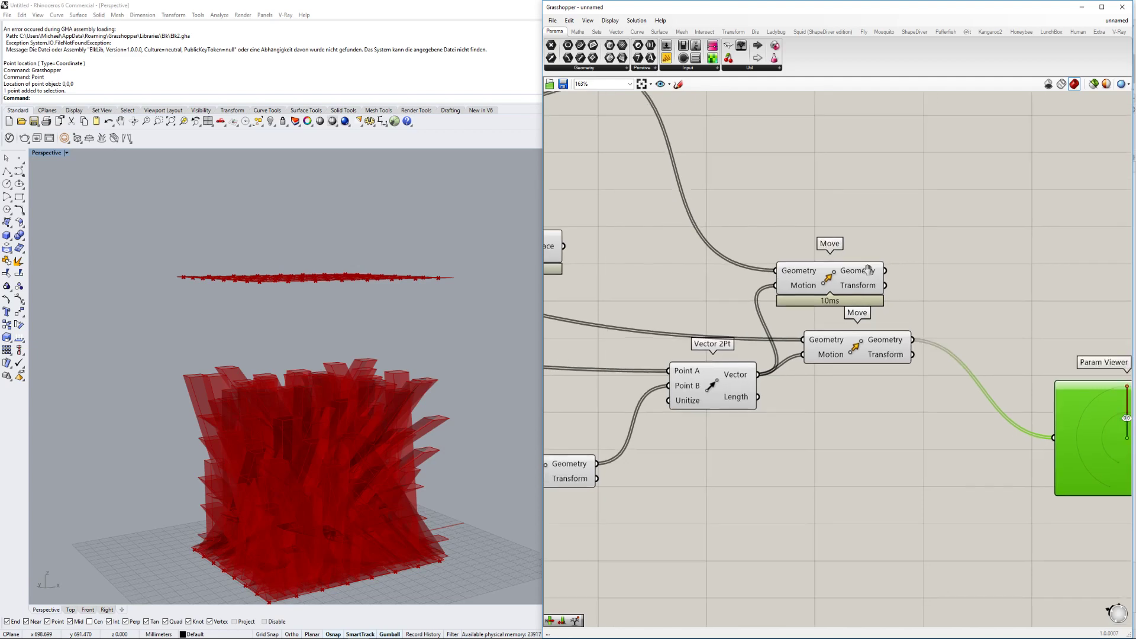
click(866, 336)
right_drag(899, 313, 861, 336)
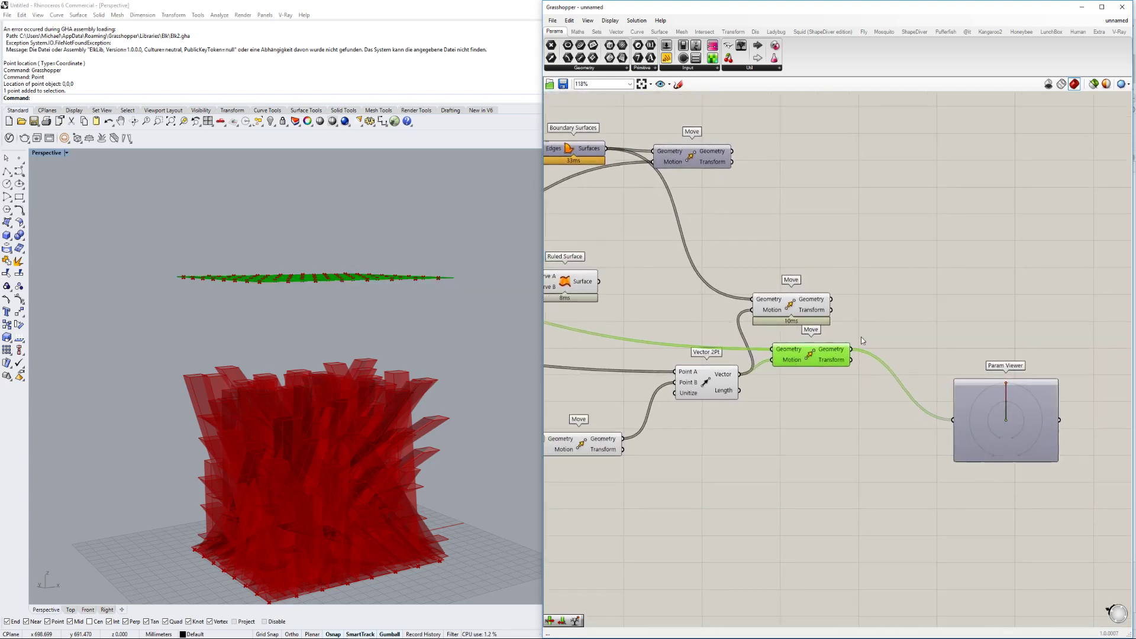
Add a Ruled Surface component and feed its Curve B with the geometry of the lower final Move component.
double_click(907, 332)
text(ru)
key(Return)
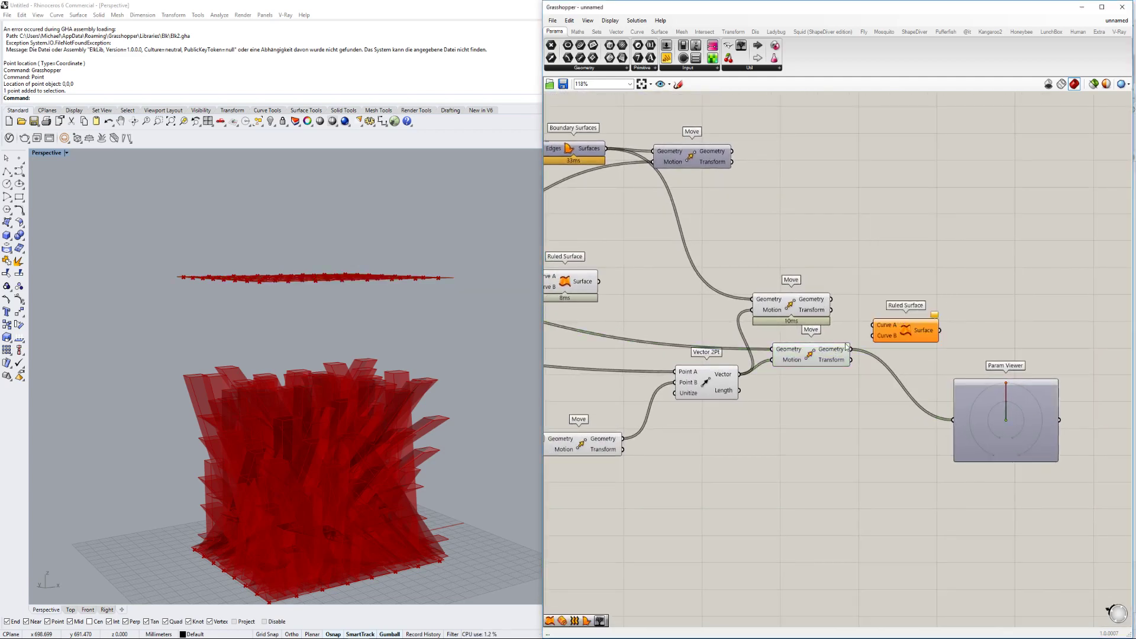
scroll(849, 331, up, 2)
click(840, 355)
right_drag(850, 329, 847, 360)
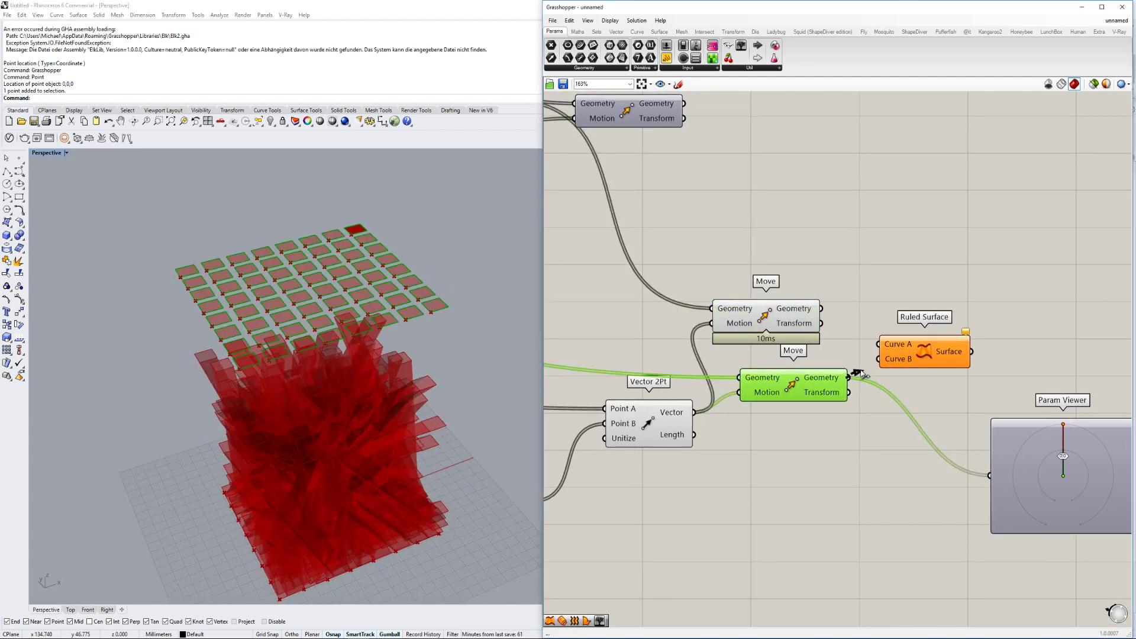
scroll(861, 374, down, 4)
right_drag(728, 329, 747, 336)
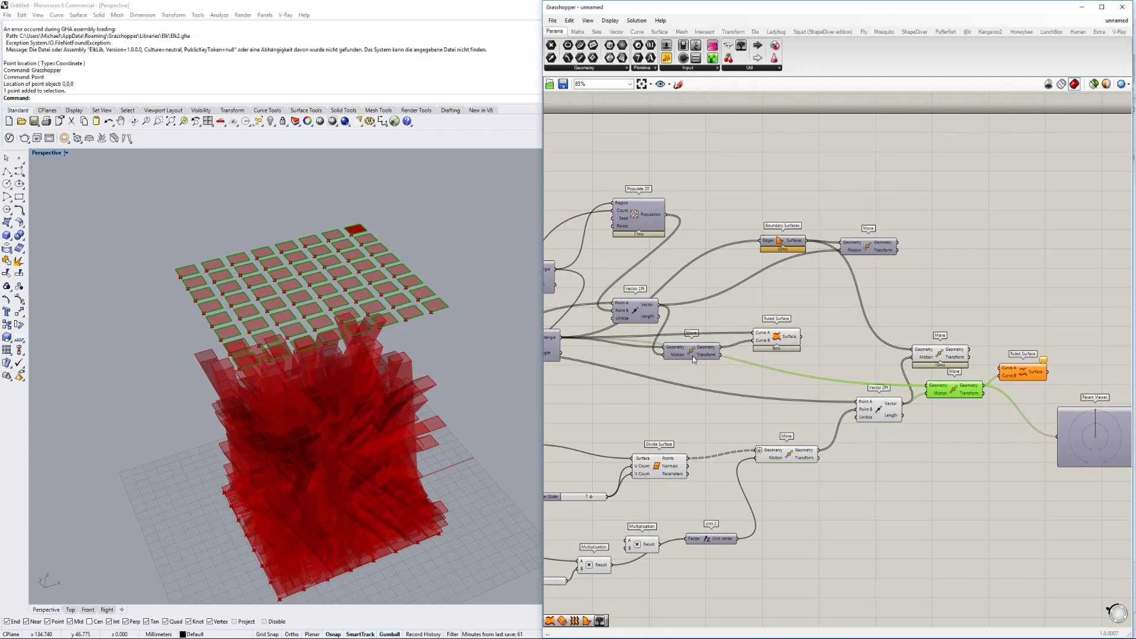
Try the moved boundary surfaces and the moved rectangles as Curve A of the new Ruled Surface.
click(690, 357)
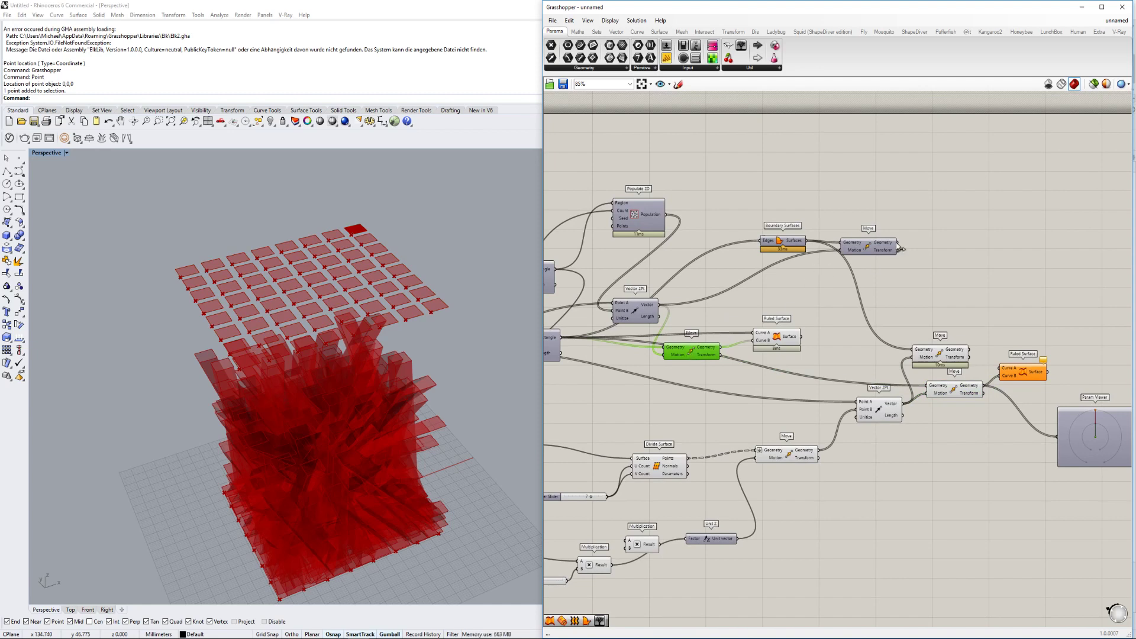
drag(899, 248, 1017, 376)
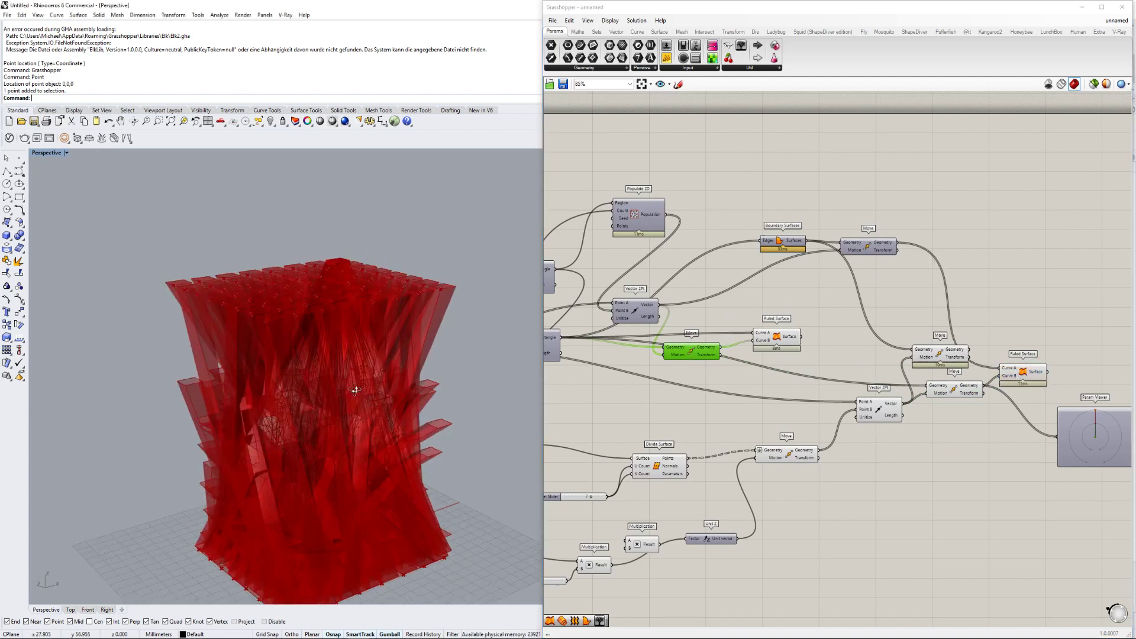
mouse_move(762, 332)
right_down()
mouse_move(826, 329)
mouse_move(756, 329)
right_up()
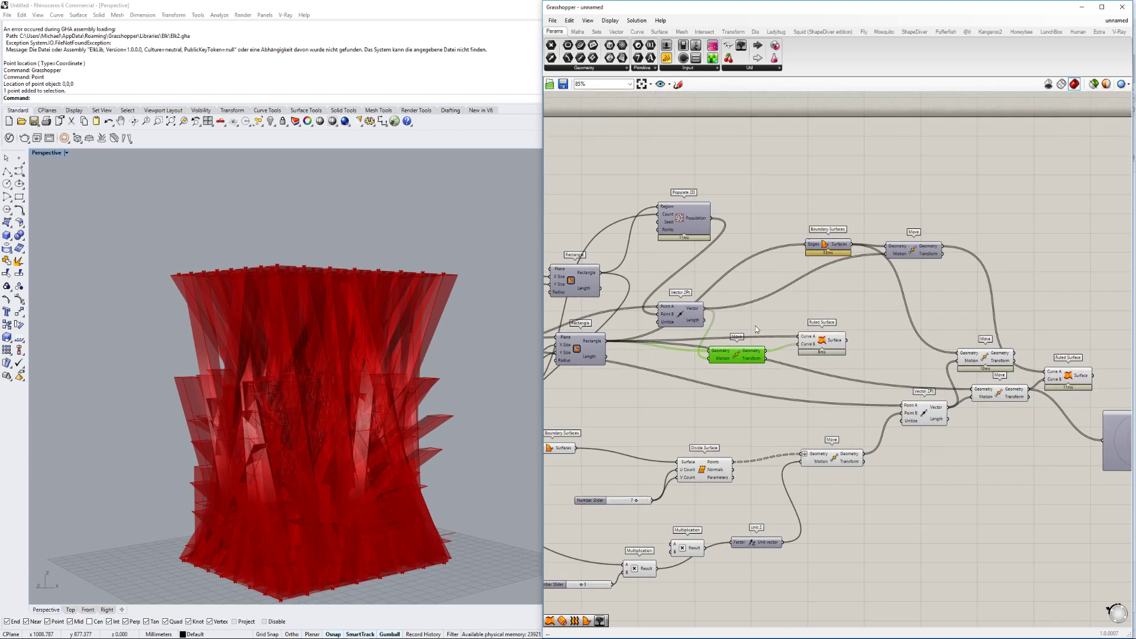
drag(767, 351, 1071, 372)
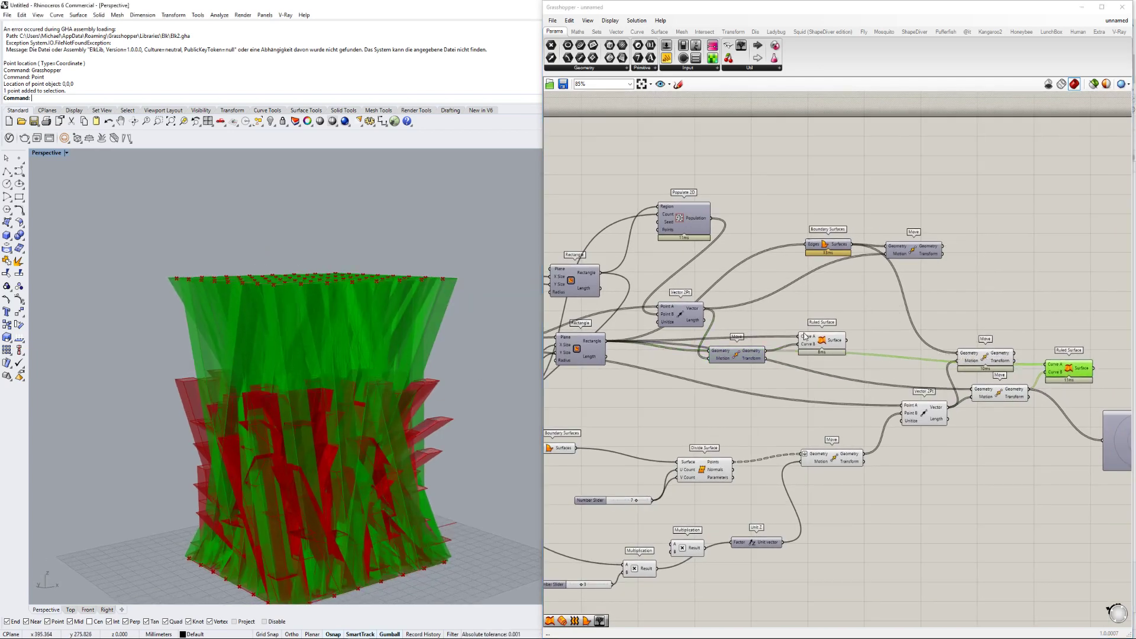
Enable the preview of the lower Rectangle component and connect its Rectangle output to Curve A of the new Ruled Surface.
scroll(821, 339, up, 1)
right_drag(694, 353, 785, 339)
click(630, 343)
right_click(629, 344)
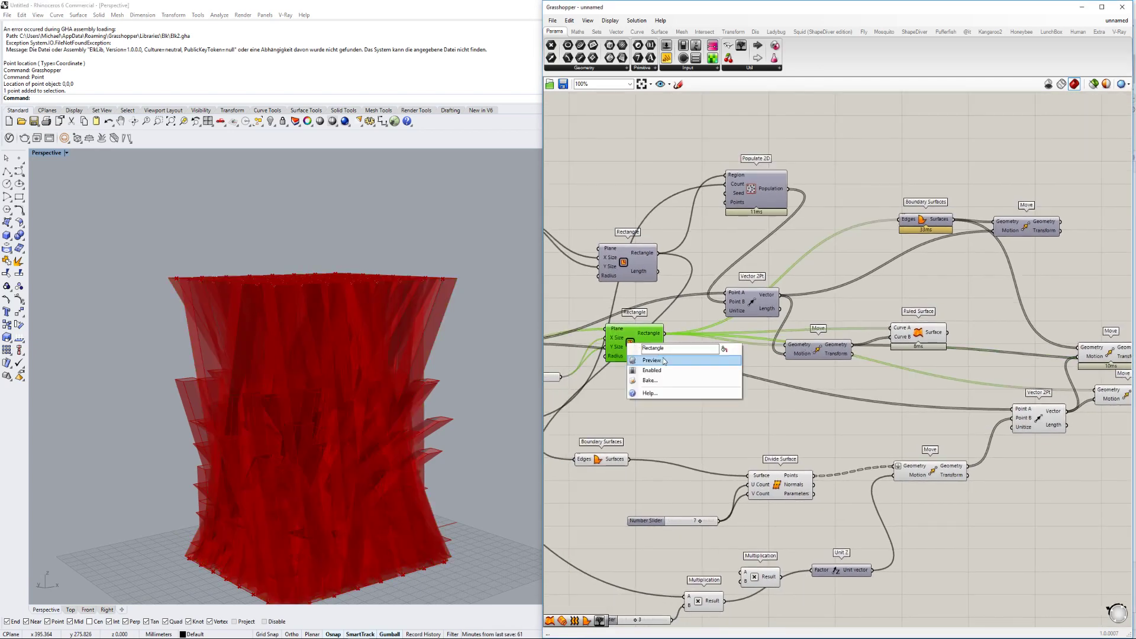
click(651, 360)
right_drag(666, 354, 639, 358)
scroll(640, 343, down, 3)
drag(639, 340, 955, 355)
scroll(961, 356, up, 2)
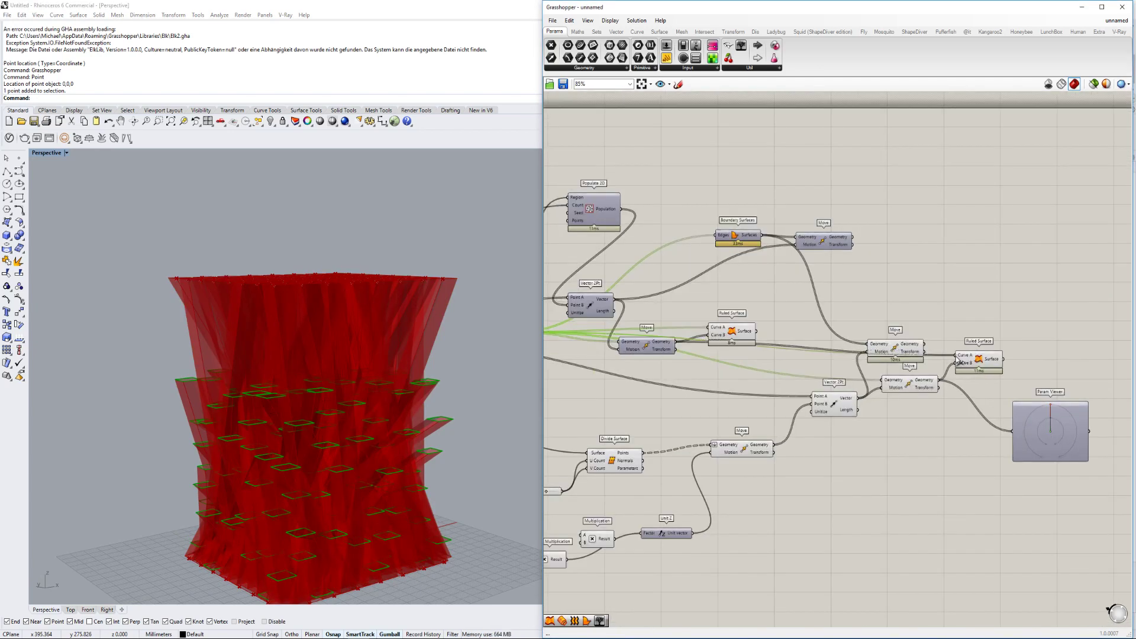
Examine the new ruled surfaces in the perspective view, including the protruding side edges and the upper rim.
click(986, 361)
right_drag(308, 408, 347, 375)
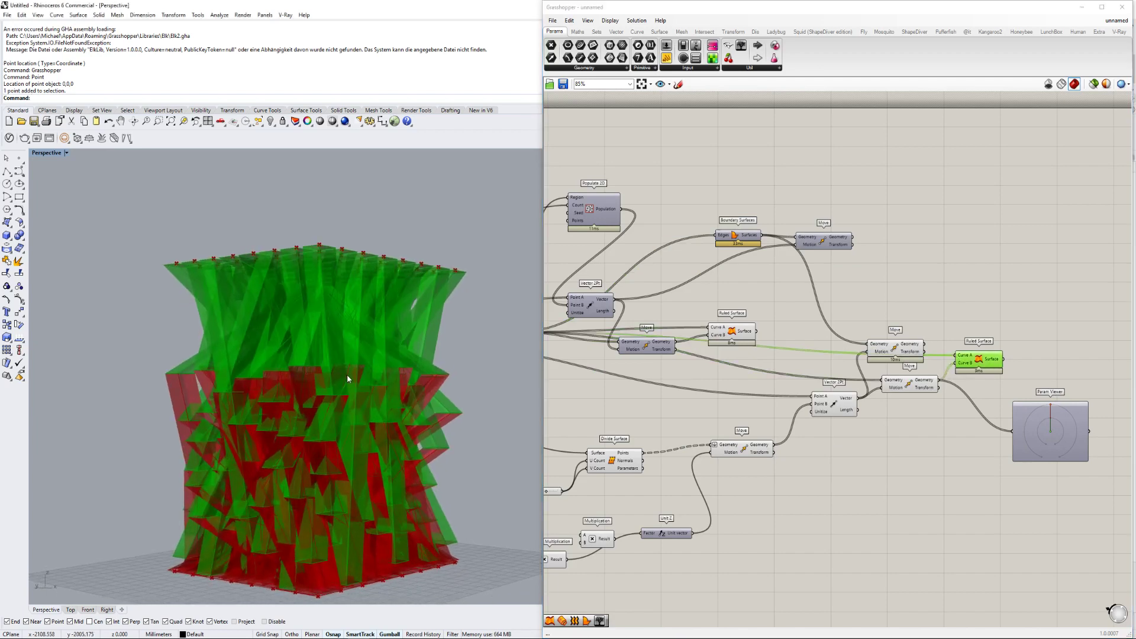
click(992, 293)
scroll(345, 401, up, 6)
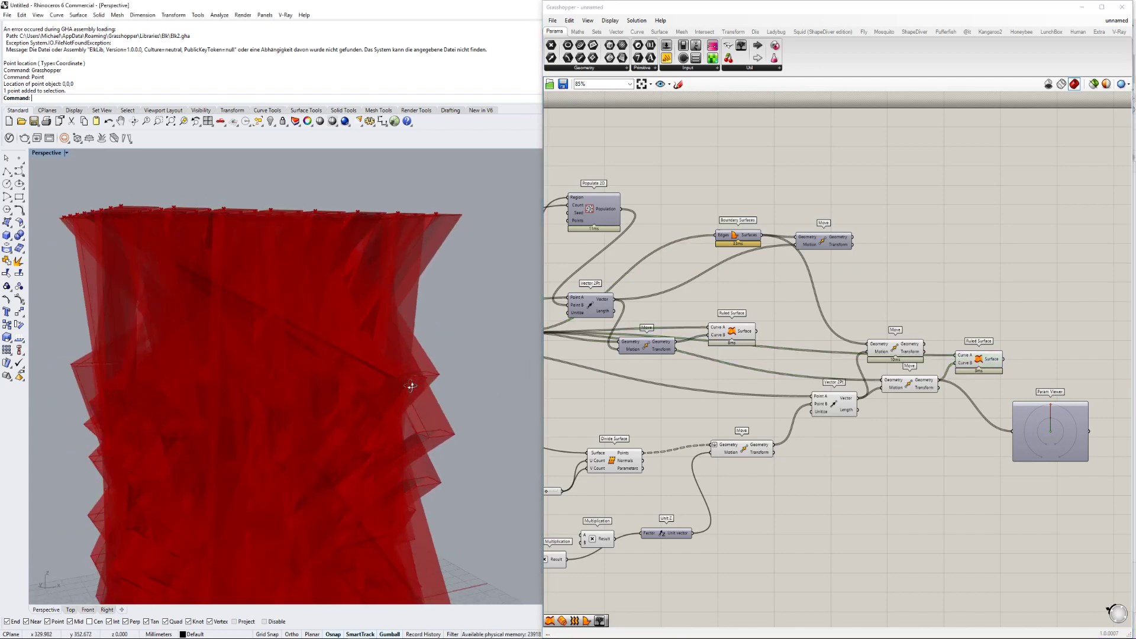
scroll(464, 424, down, 3)
scroll(422, 421, up, 6)
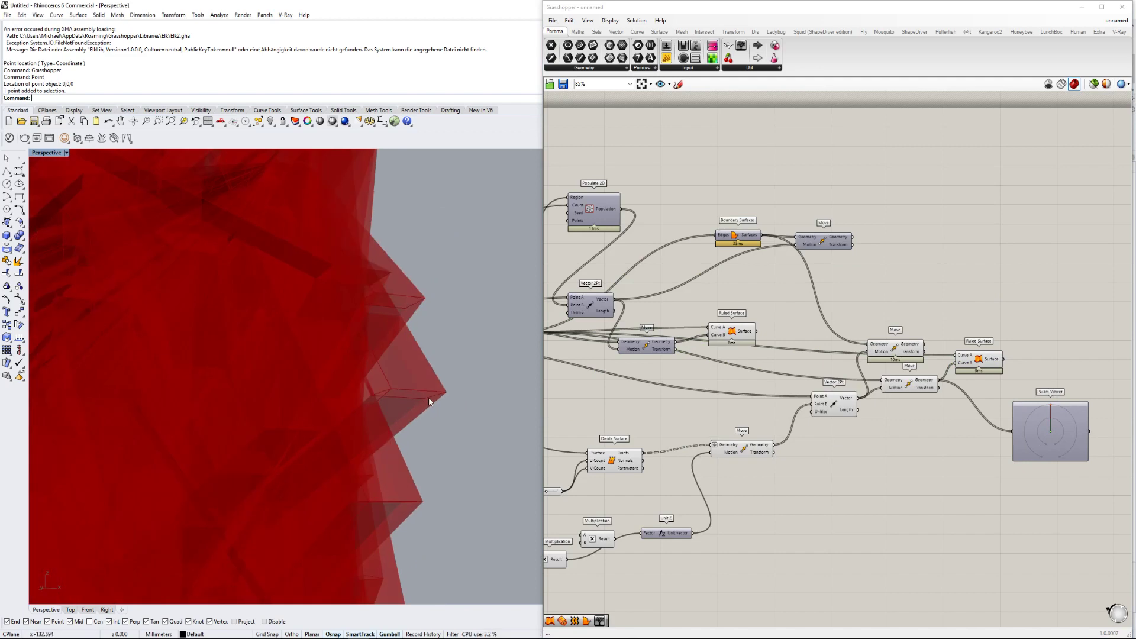
right_drag(390, 421, 429, 408)
scroll(390, 408, up, 4)
scroll(406, 385, down, 12)
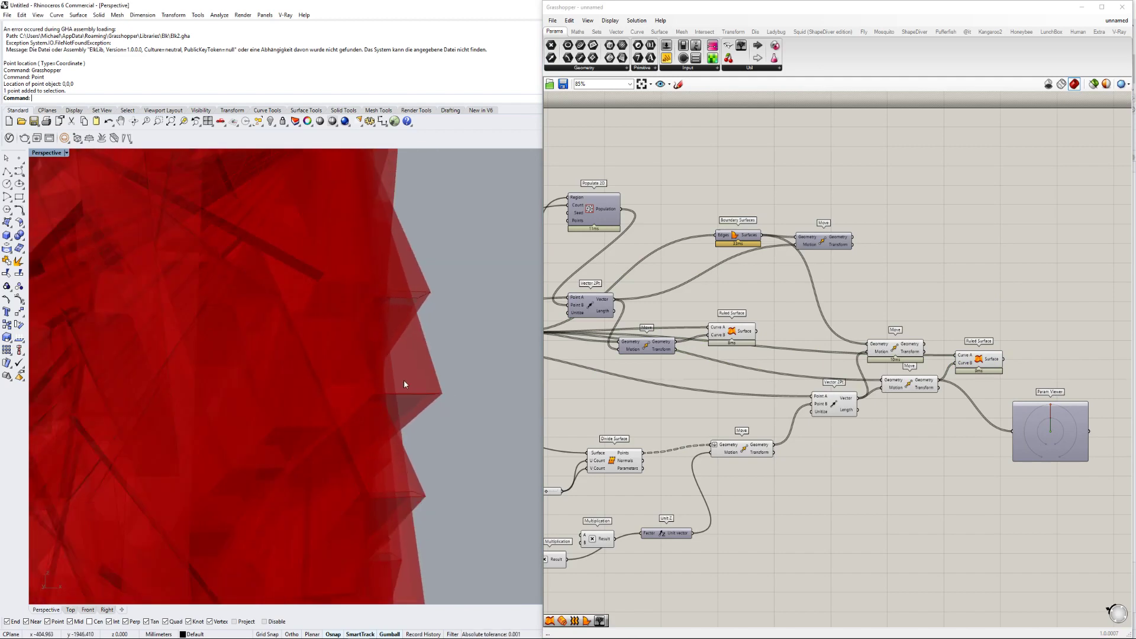
right_drag(414, 300, 457, 222)
scroll(417, 246, up, 7)
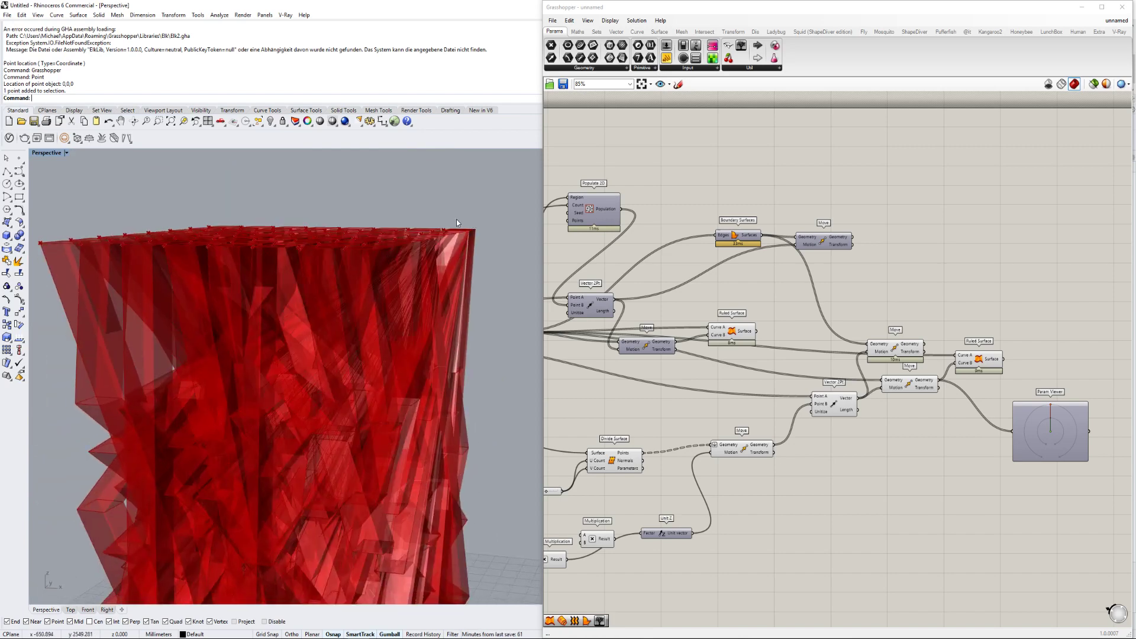
Review the component chain from the final Ruled Surface back to the Rectangle, Boundary Surfaces, Divide Surface and Multiplication components.
scroll(775, 397, down, 1)
right_drag(775, 398, 899, 323)
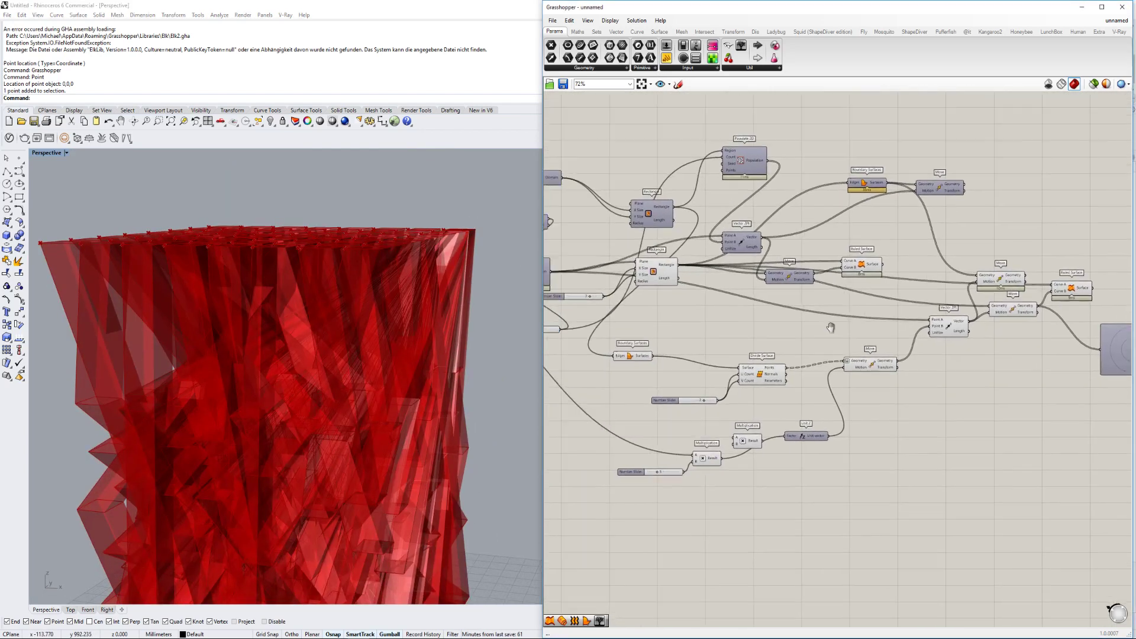
scroll(712, 447, up, 4)
right_drag(712, 447, 821, 433)
scroll(829, 394, down, 3)
right_drag(753, 341, 759, 405)
scroll(759, 405, down, 1)
scroll(802, 442, up, 3)
scroll(411, 317, down, 6)
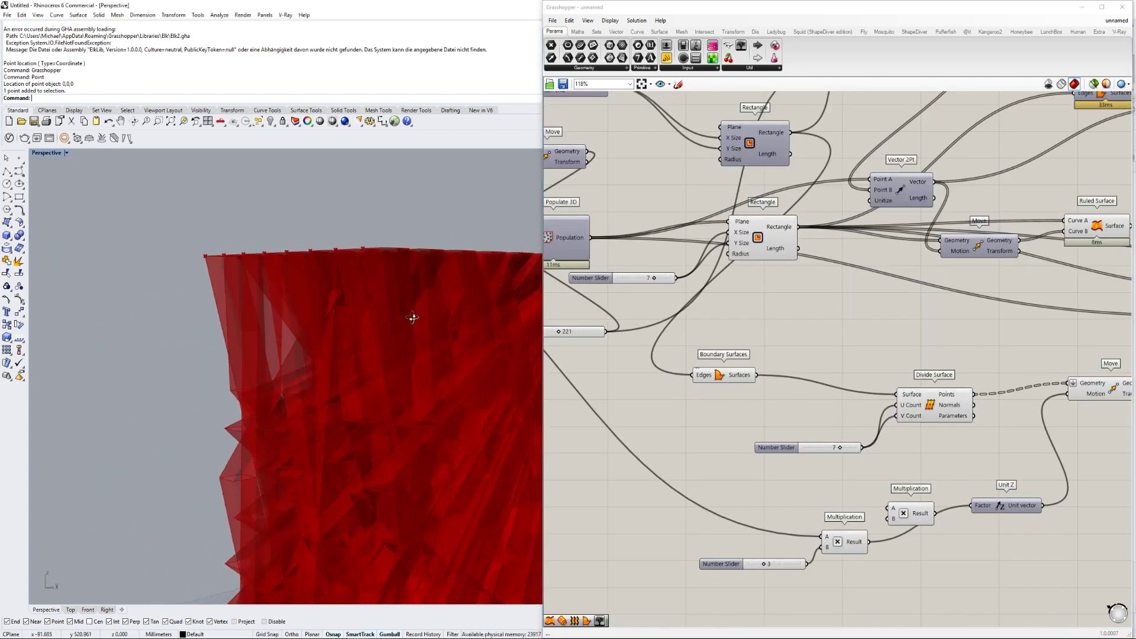
Examine how the ruled surfaces meet the top grid and compare them with the final Move and Ruled Surface components.
right_drag(485, 312, 448, 352)
scroll(448, 353, up, 5)
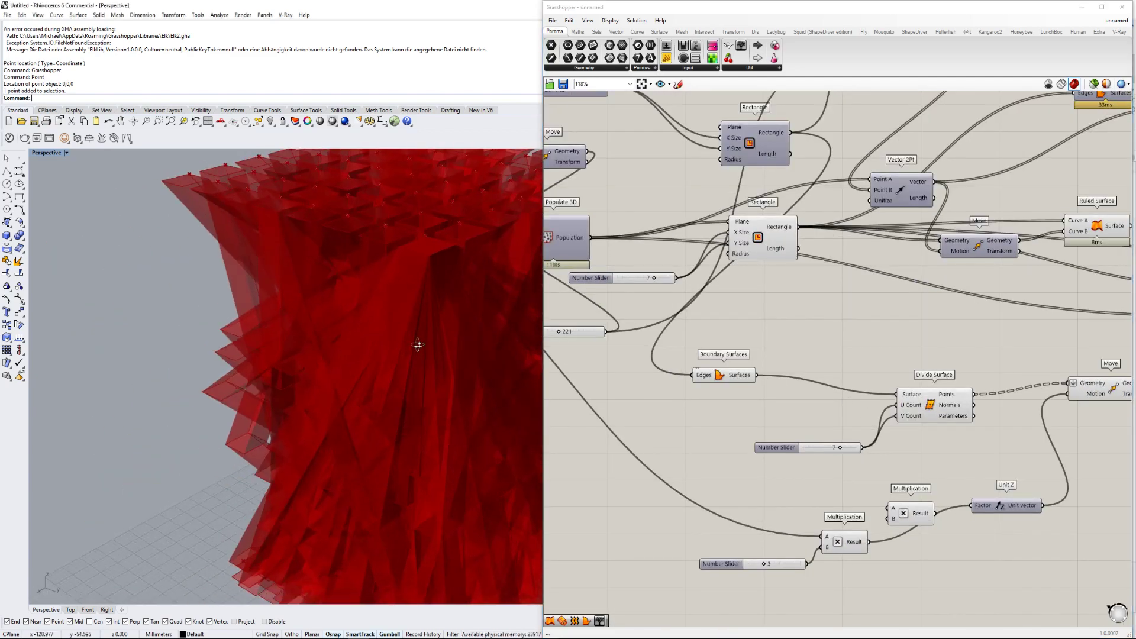
scroll(419, 342, down, 3)
scroll(261, 297, up, 3)
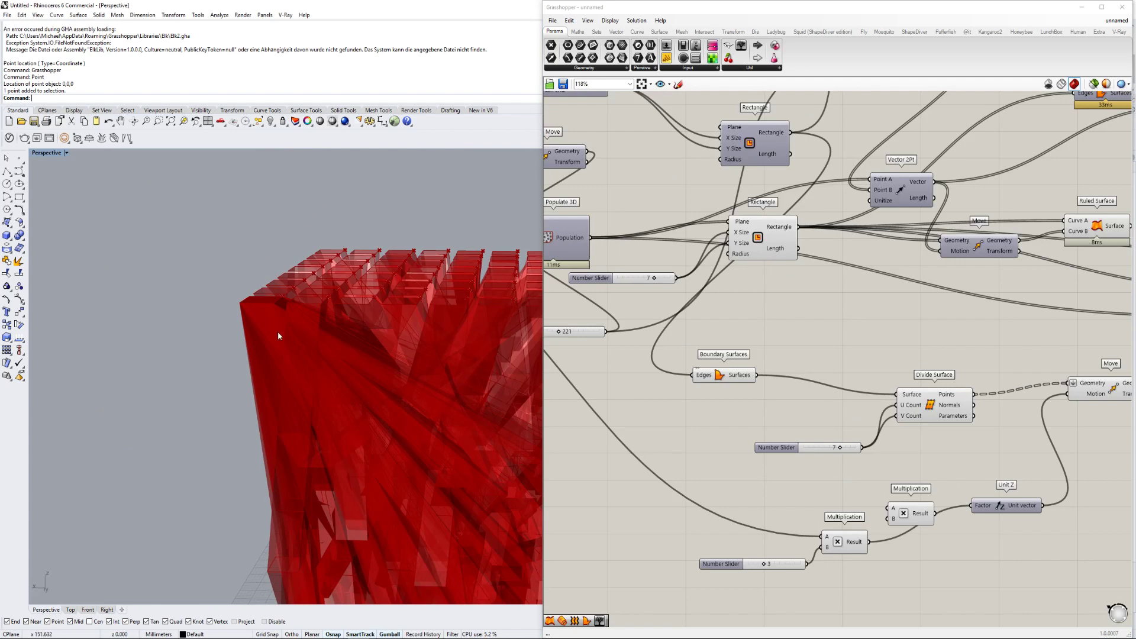
right_drag(278, 336, 381, 364)
scroll(897, 417, down, 3)
right_drag(1072, 367, 813, 372)
scroll(854, 370, up, 3)
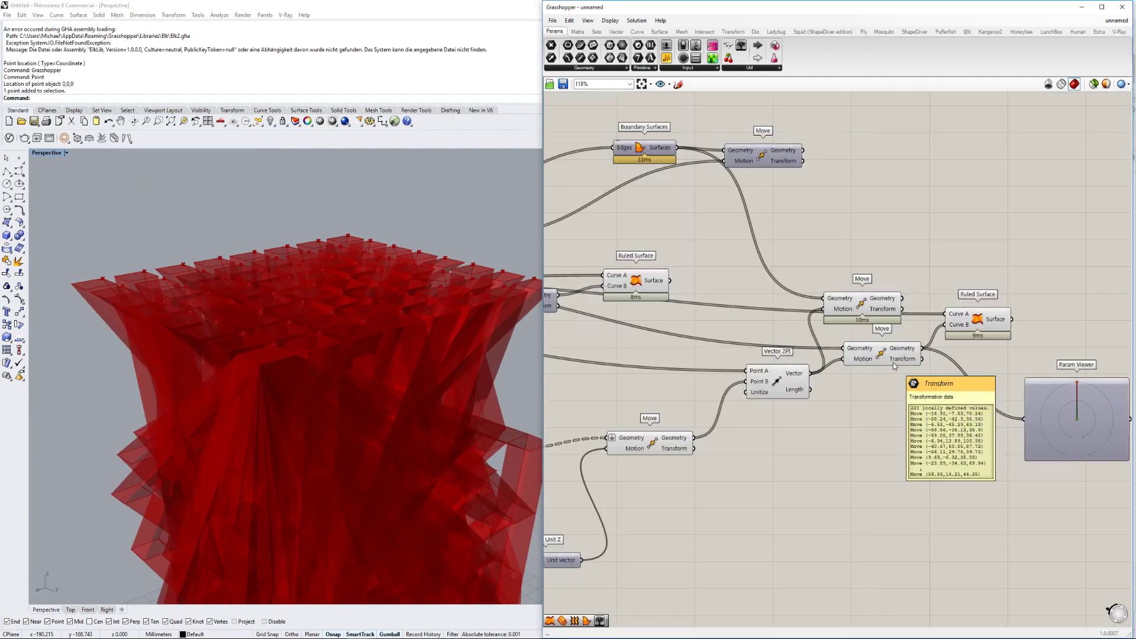
right_drag(355, 338, 372, 380)
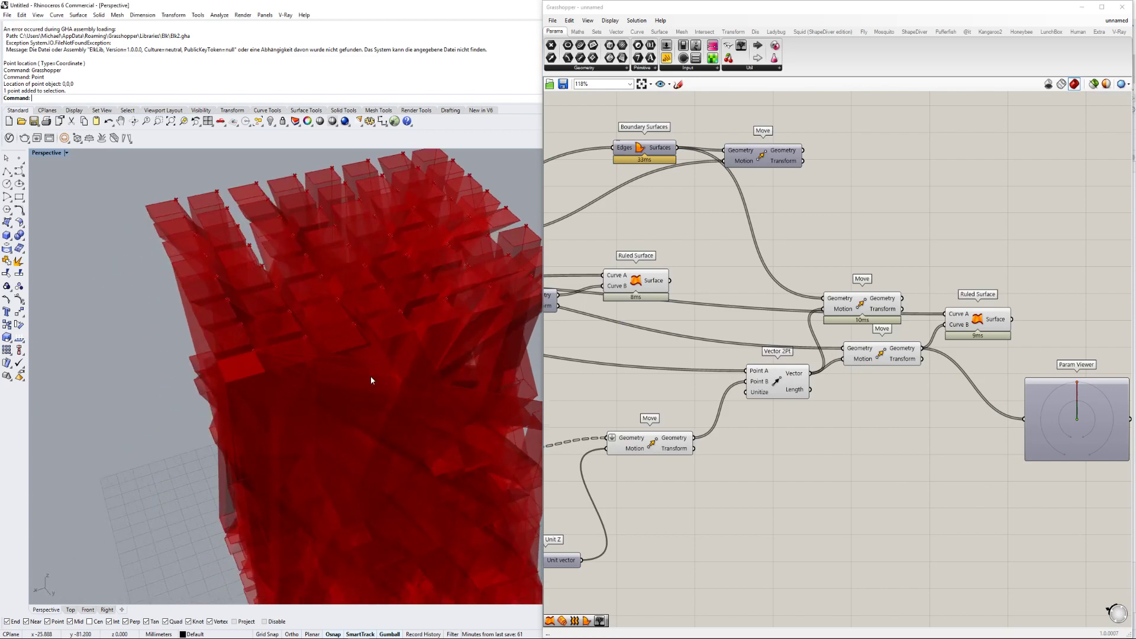
right_drag(243, 379, 442, 378)
Trace the definition back from Divide Surface to the Populate 3D component and its count slider.
scroll(707, 381, down, 2)
right_drag(707, 381, 1000, 310)
scroll(690, 358, up, 3)
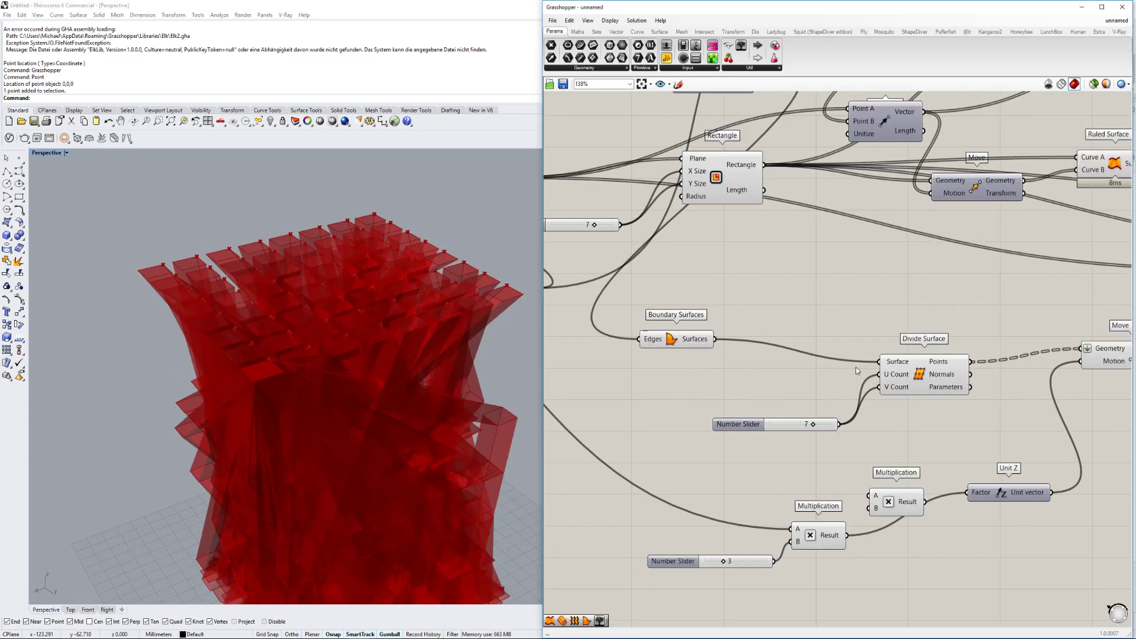
scroll(840, 349, down, 1)
right_drag(828, 333, 941, 363)
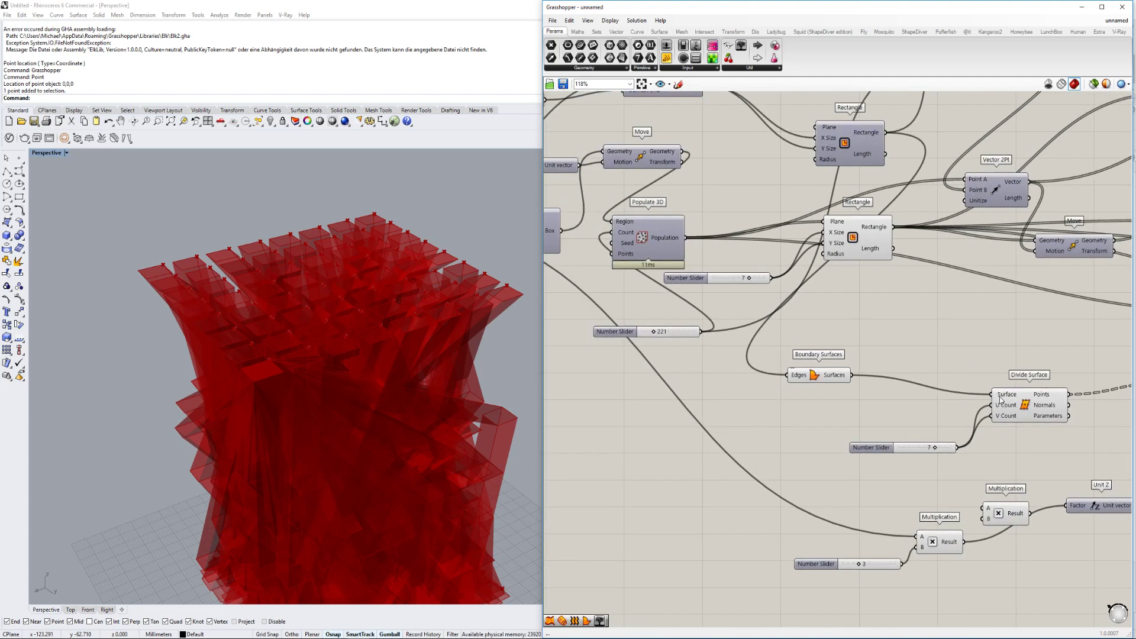
scroll(941, 402, down, 2)
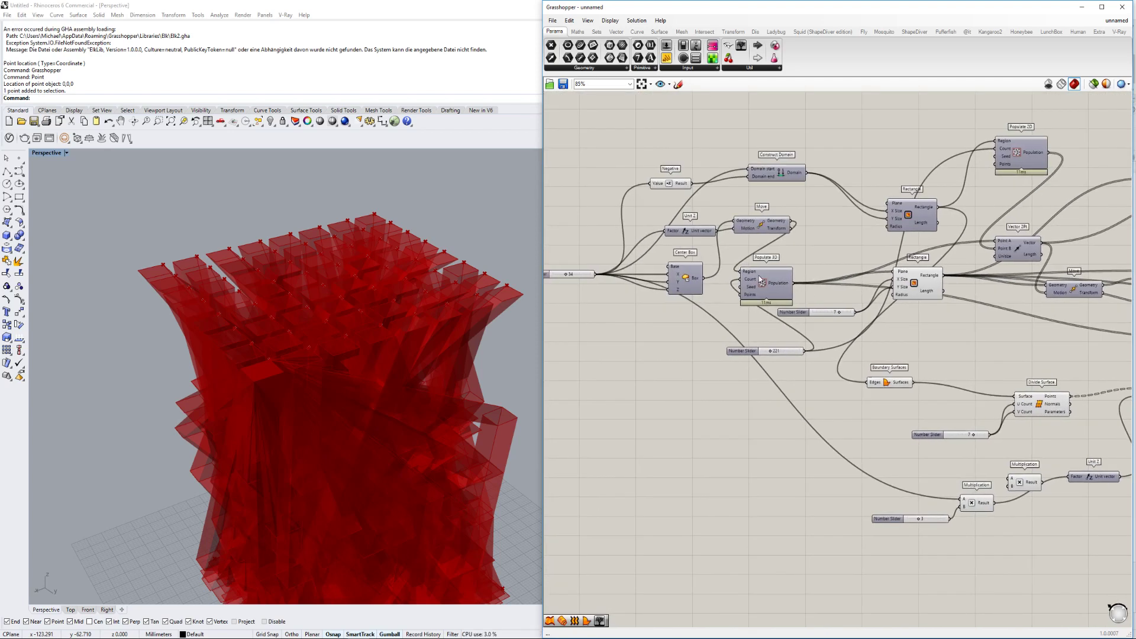
Move the Divide Surface count slider well away from the component, to the area below Populate 3D.
drag(929, 439, 656, 423)
scroll(773, 453, up, 3)
scroll(772, 411, down, 2)
right_drag(851, 389, 813, 408)
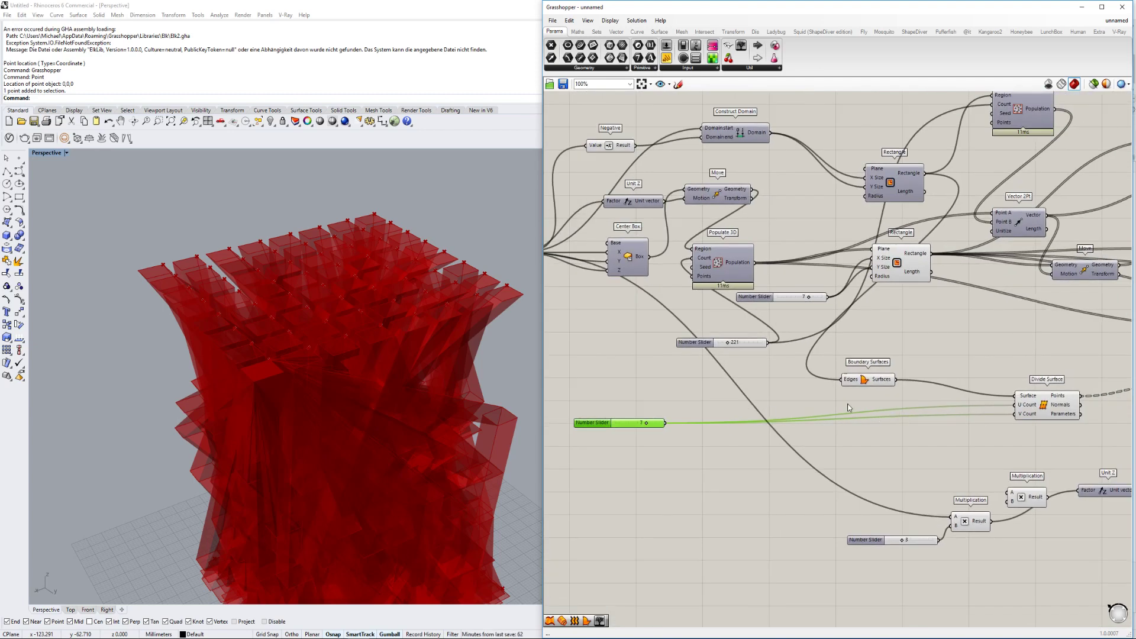
scroll(745, 416, up, 3)
right_drag(745, 417, 783, 401)
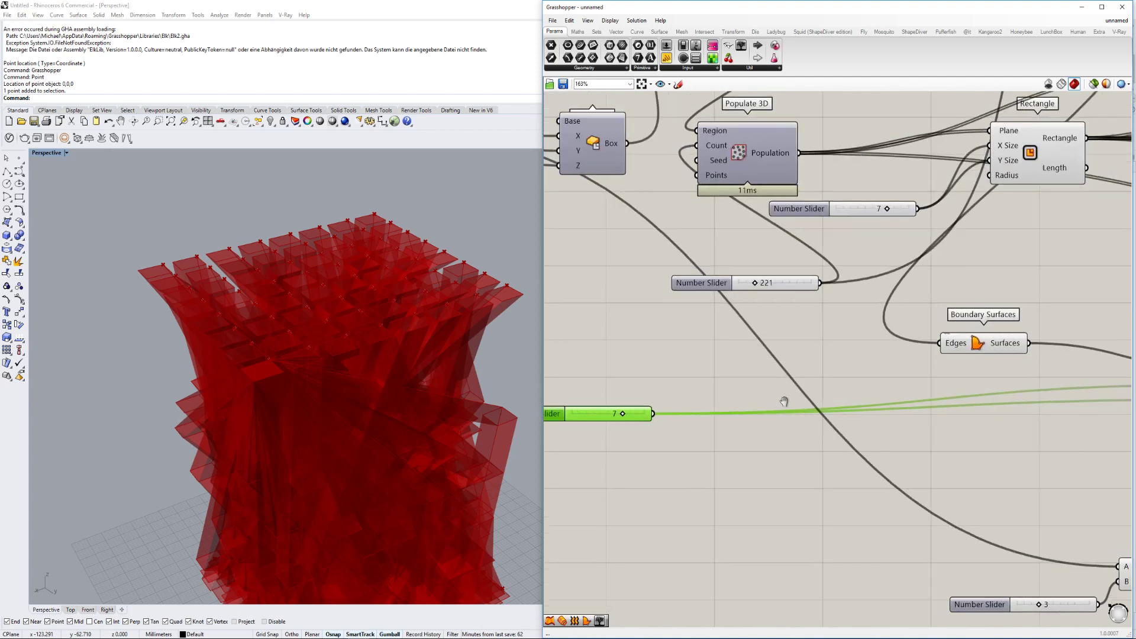
scroll(778, 408, down, 2)
Drive Divide Surface's U Count with a separate copy of the count slider, set to 5.
key(ctrl+c)
key(ctrl+v)
drag(610, 420, 589, 388)
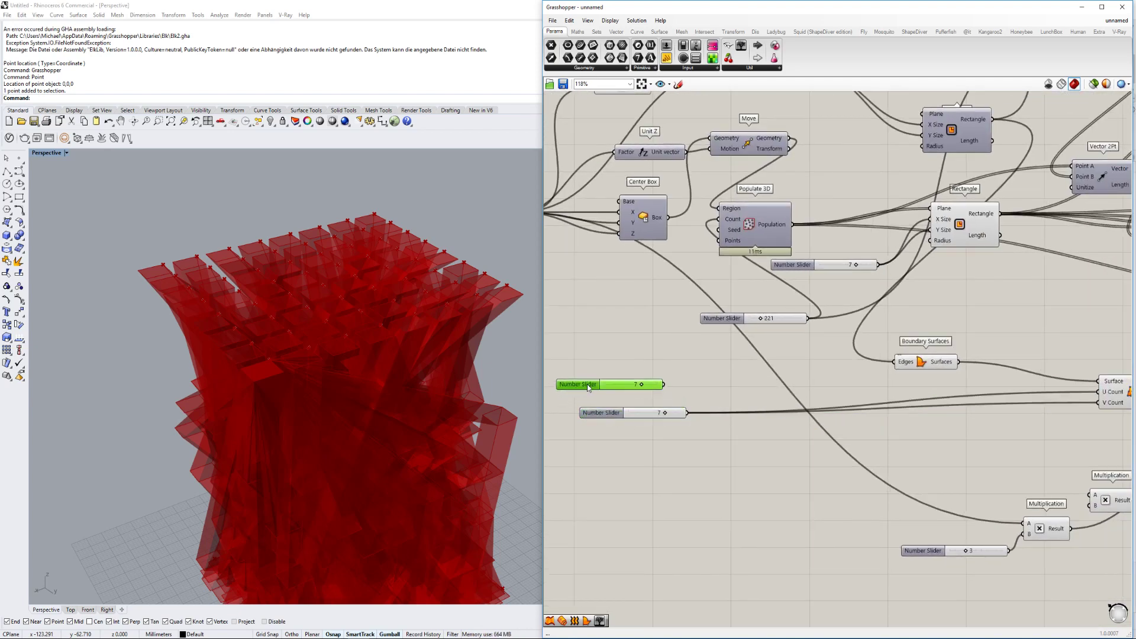
drag(666, 385, 1098, 392)
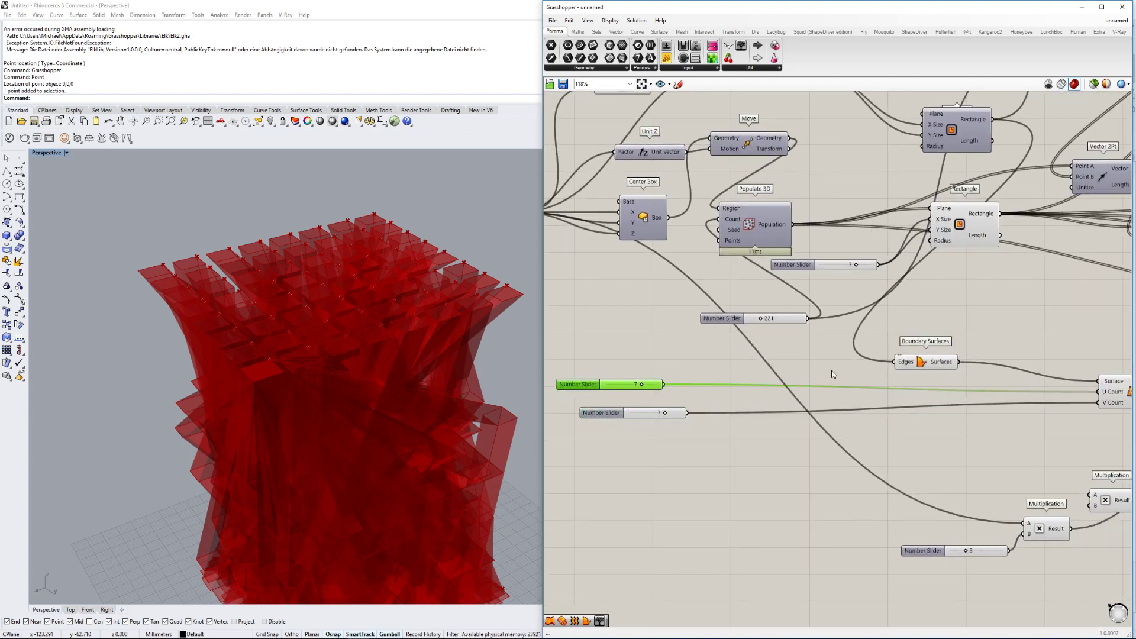
scroll(679, 382, up, 3)
drag(621, 386, 609, 390)
Add a Multiplication component and connect the U and V count sliders to its A and B inputs.
scroll(702, 396, down, 3)
double_click(708, 395)
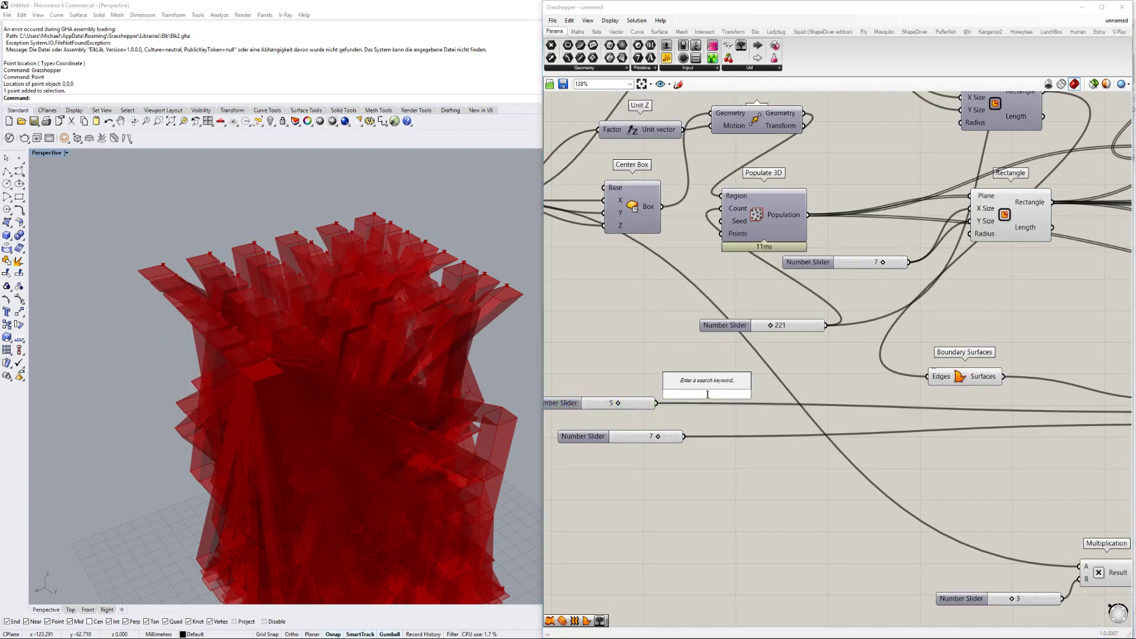
text(mult)
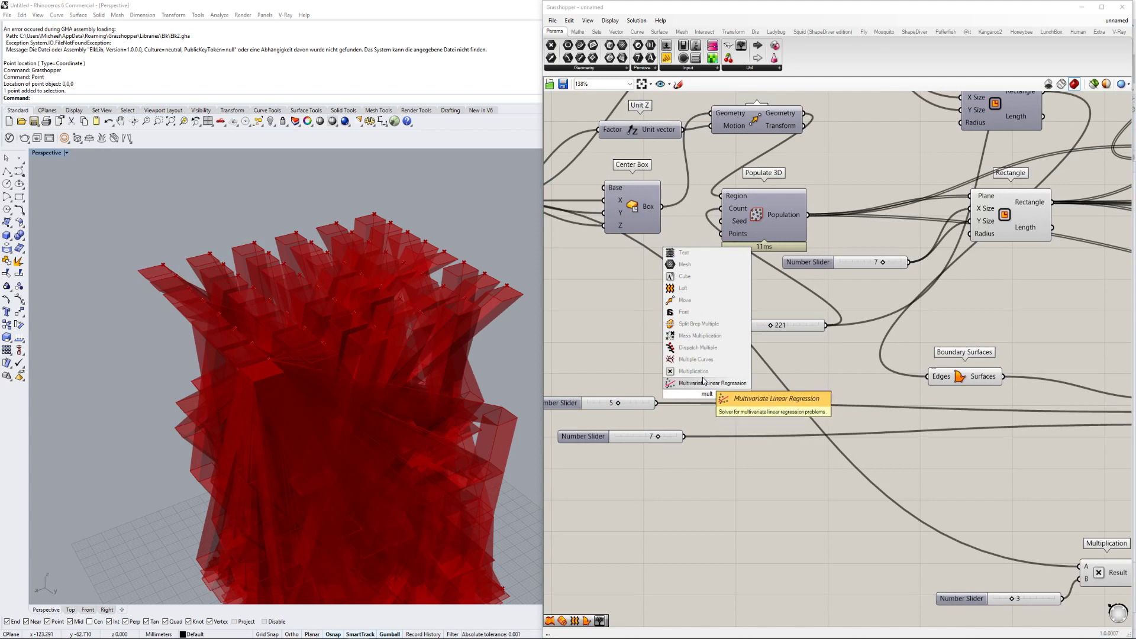
click(702, 383)
drag(701, 392, 799, 394)
click(668, 407)
drag(656, 403, 761, 383)
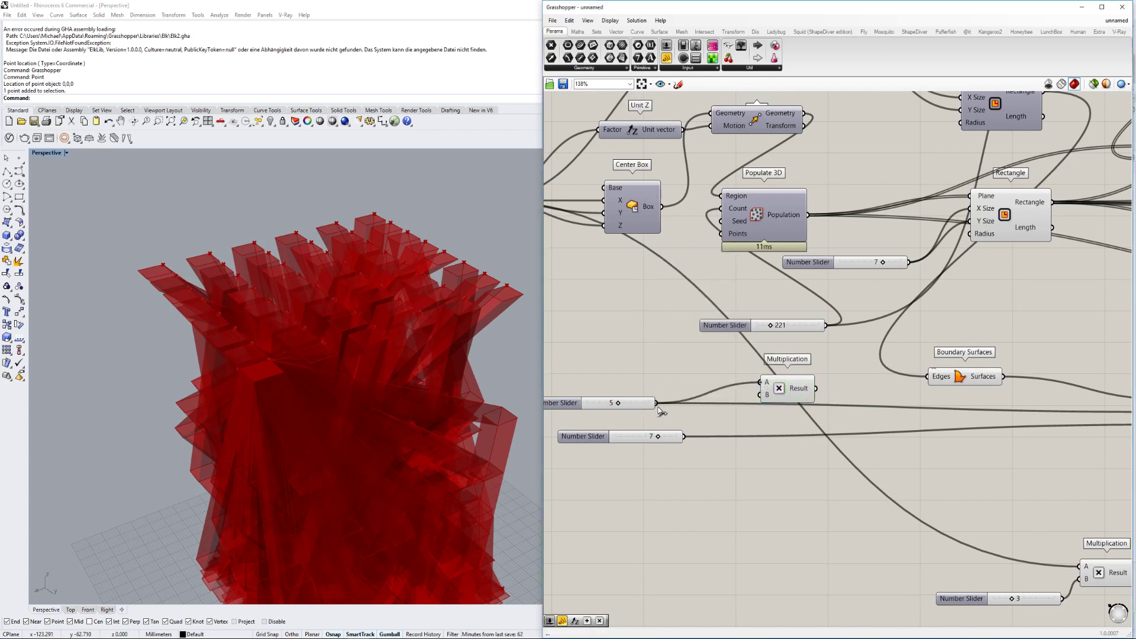
right_drag(805, 382, 791, 396)
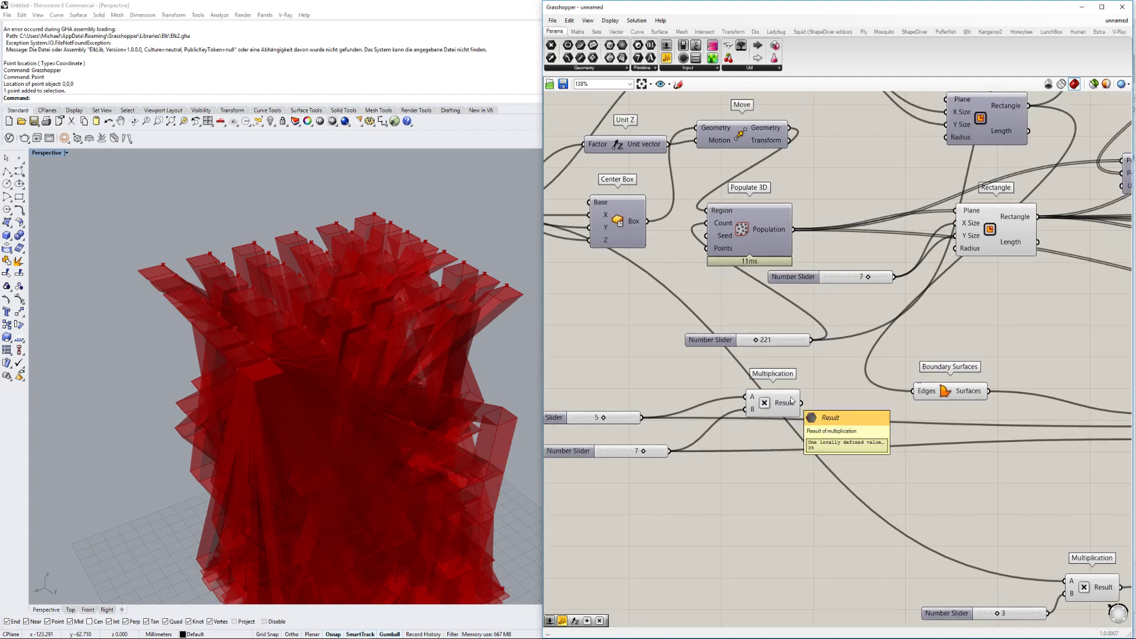
Check Divide Surface's points output, and add an Addition component beside the new Multiplication.
scroll(799, 403, down, 3)
right_drag(1060, 403, 960, 404)
mouse_move(969, 412)
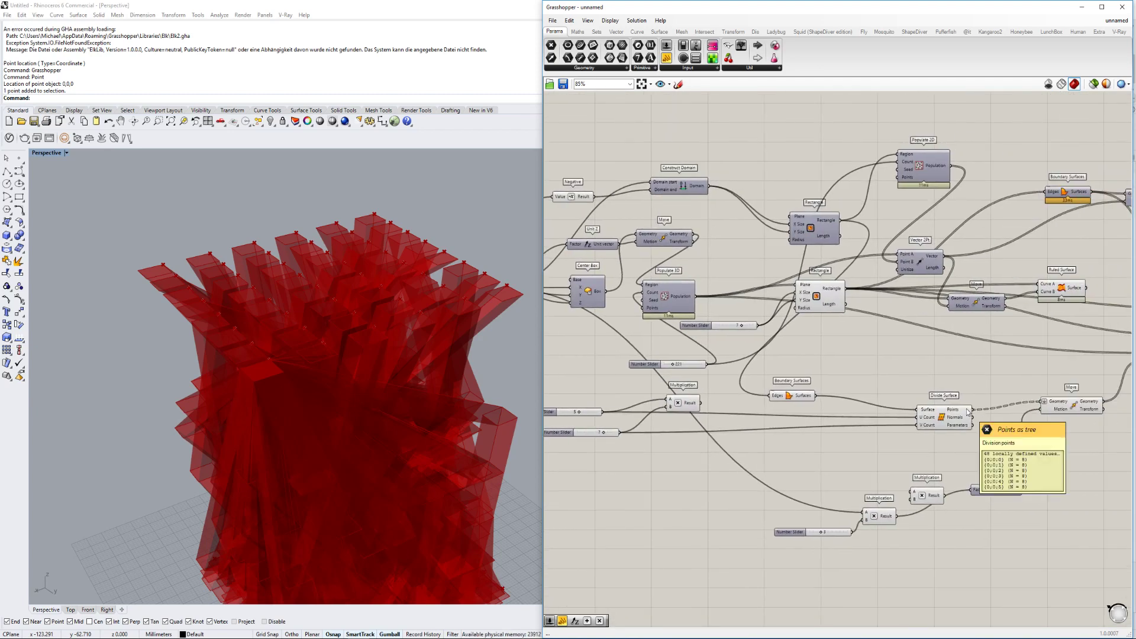
scroll(751, 410, up, 4)
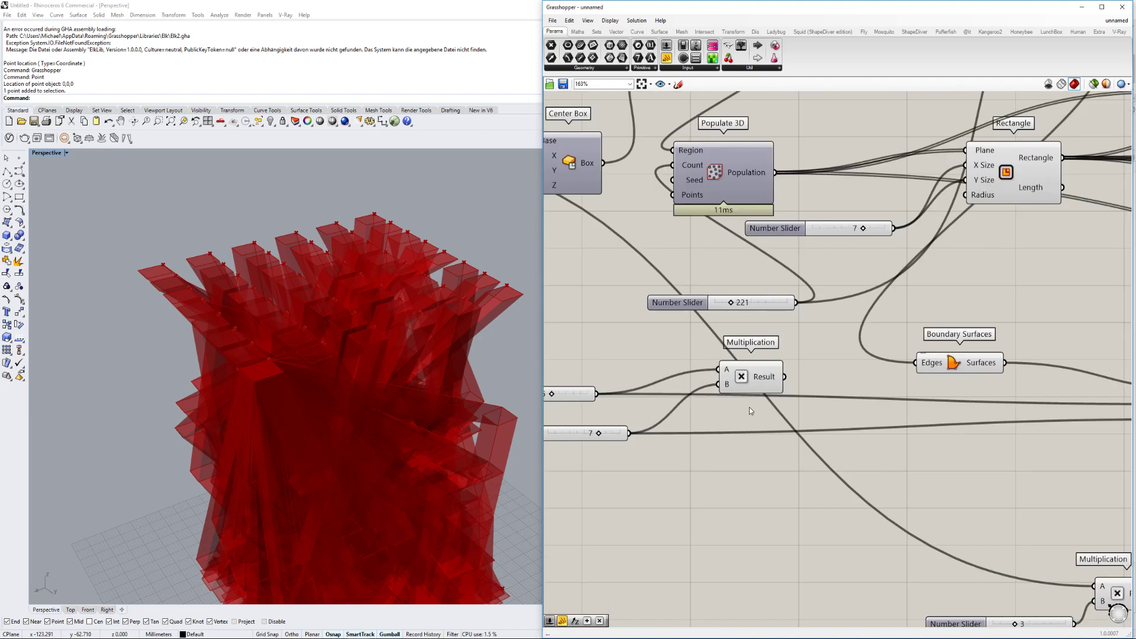
right_drag(751, 392, 779, 425)
double_click(655, 391)
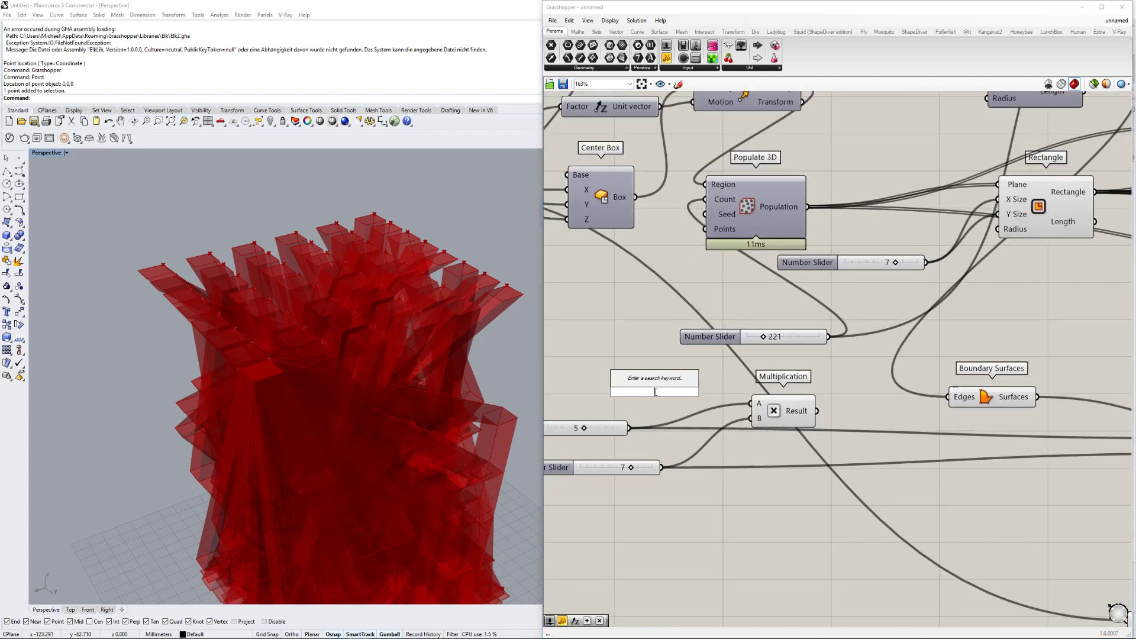
text(add)
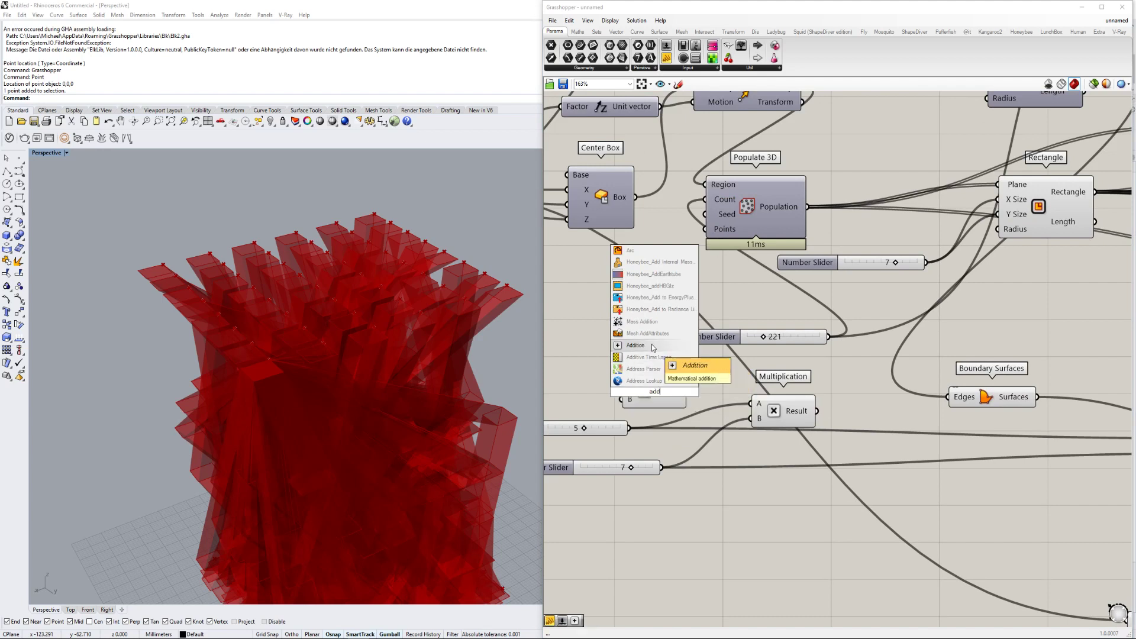
click(652, 346)
right_drag(649, 391, 739, 387)
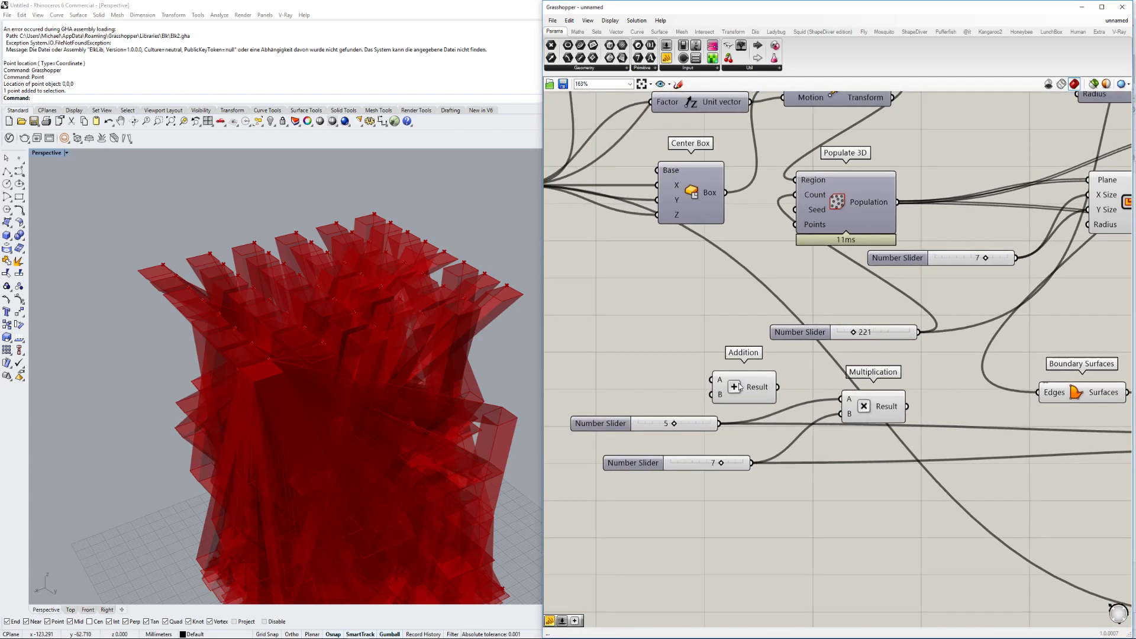
Create a panel containing 1 and place it beside the Addition component.
double_click(675, 398)
text(//)
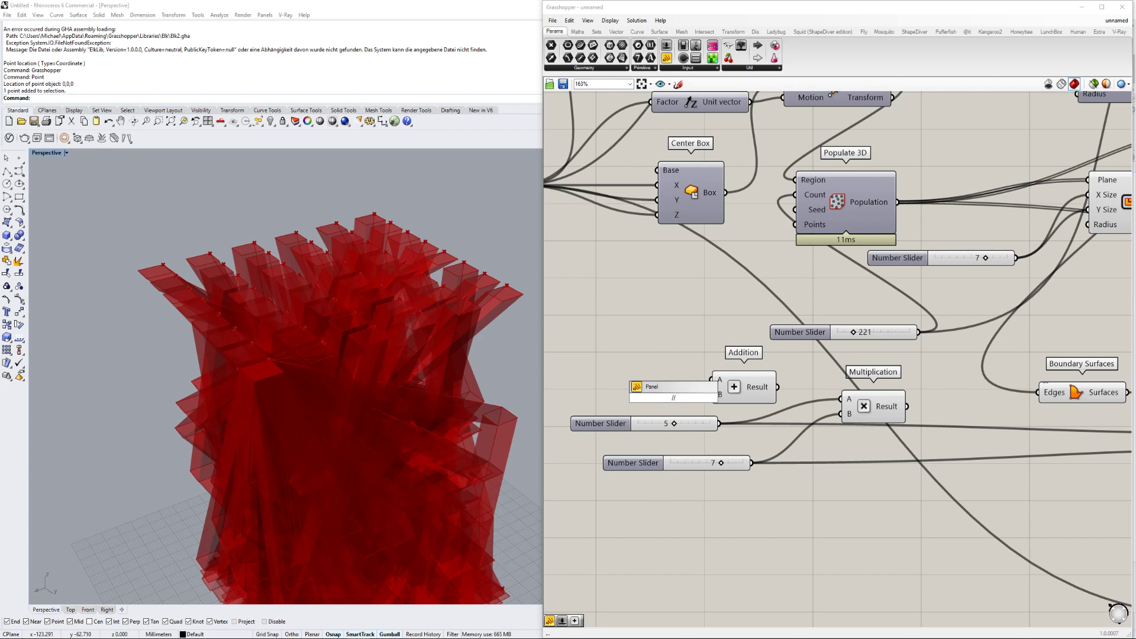
text(1)
key(Return)
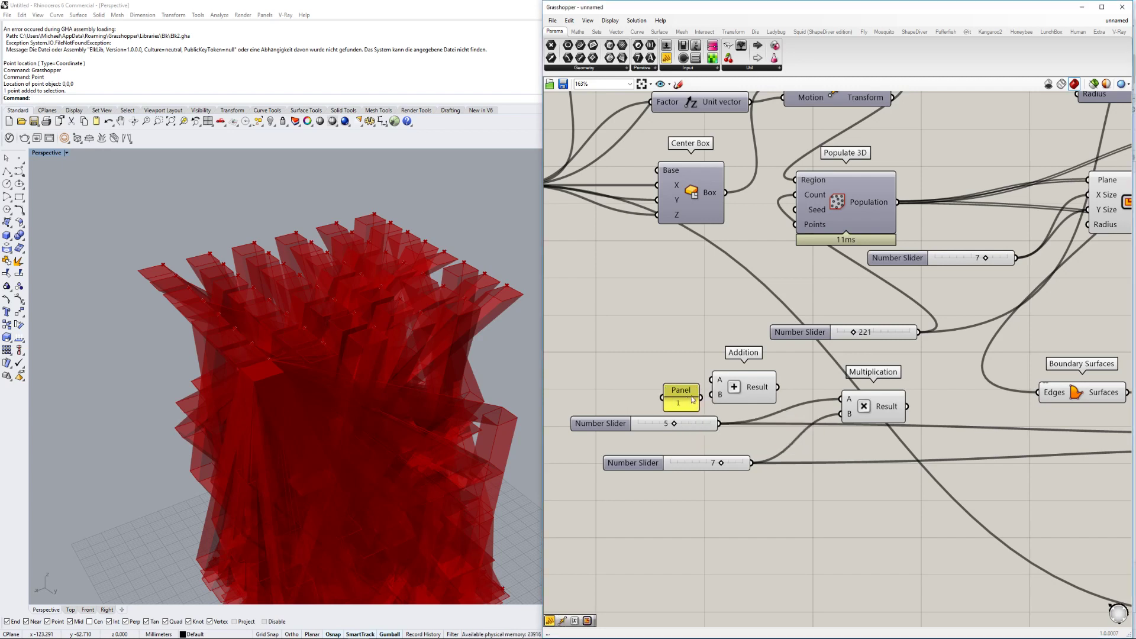
drag(711, 394, 694, 395)
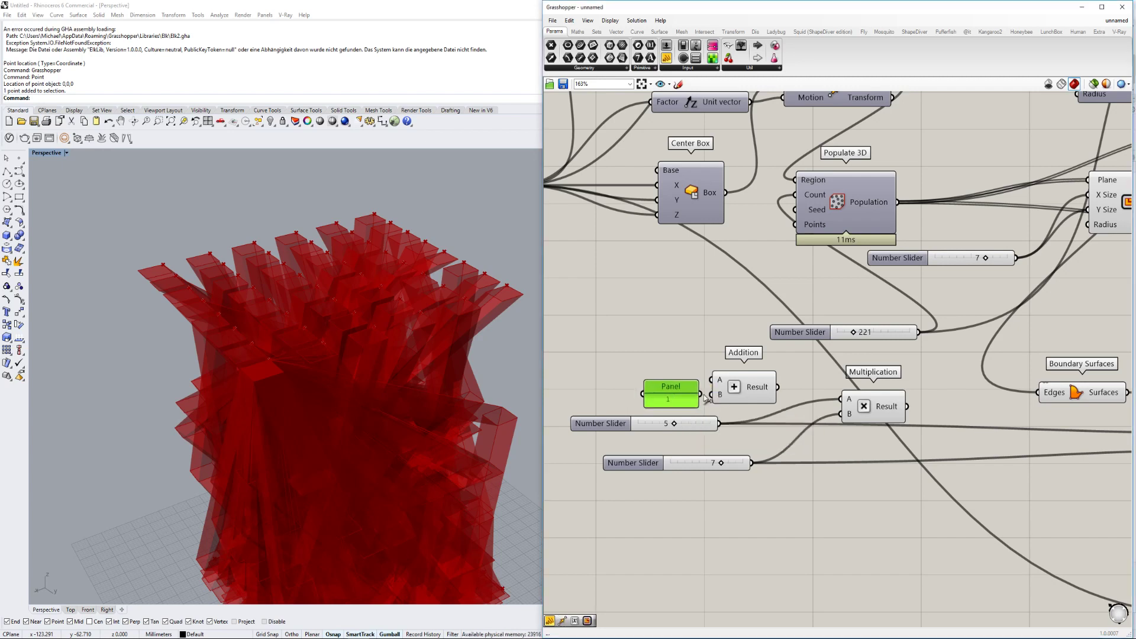
Duplicate the Addition to add 1 to each count slider, and feed the product of both sums to Populate 3D's Count.
click(730, 395)
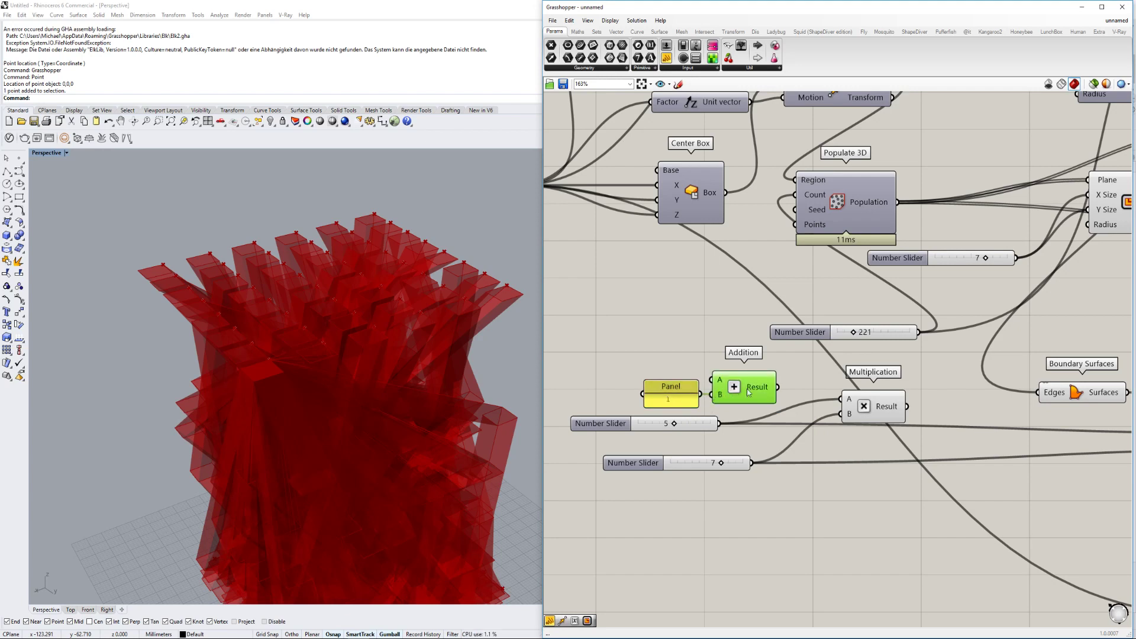
alt+drag(748, 392, 807, 473)
drag(745, 395, 734, 283)
scroll(844, 449, down, 3)
right_drag(829, 428, 785, 447)
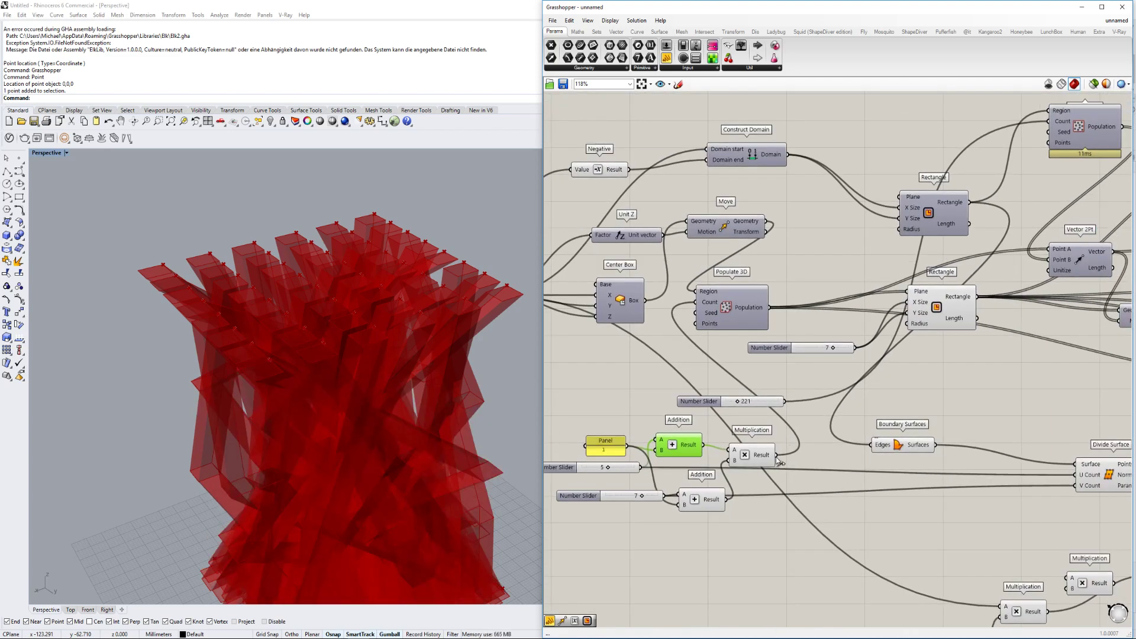
Connect the Multiplication result to Populate 2D's Count as well, and view the whole tower.
scroll(779, 461, down, 2)
drag(768, 467, 819, 392)
scroll(814, 388, down, 1)
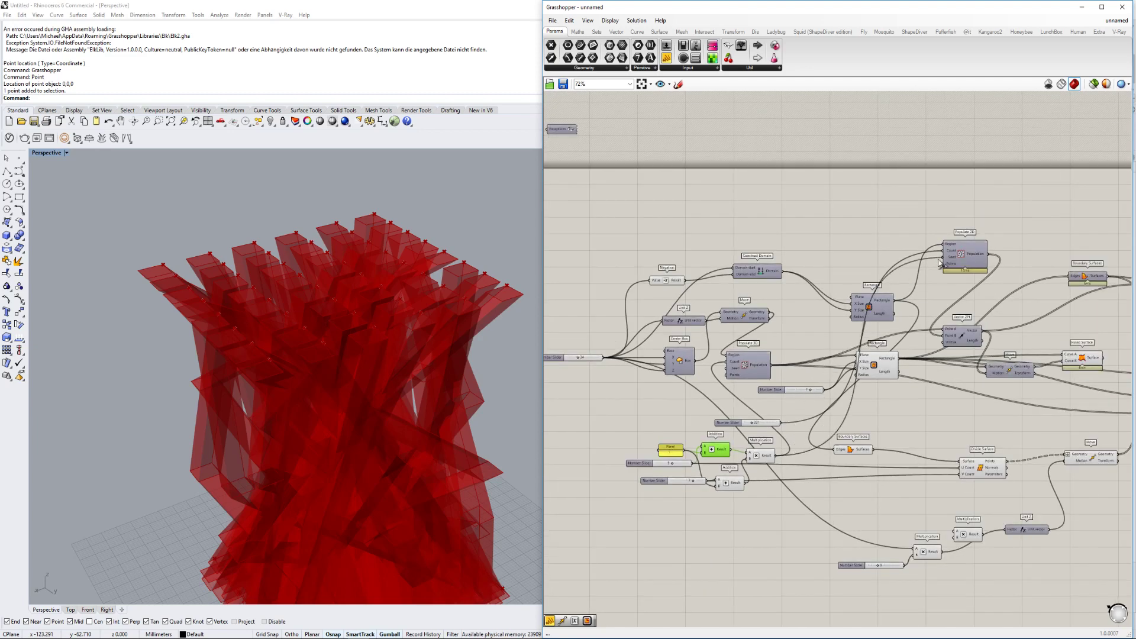
right_drag(409, 486, 442, 402)
scroll(404, 438, down, 3)
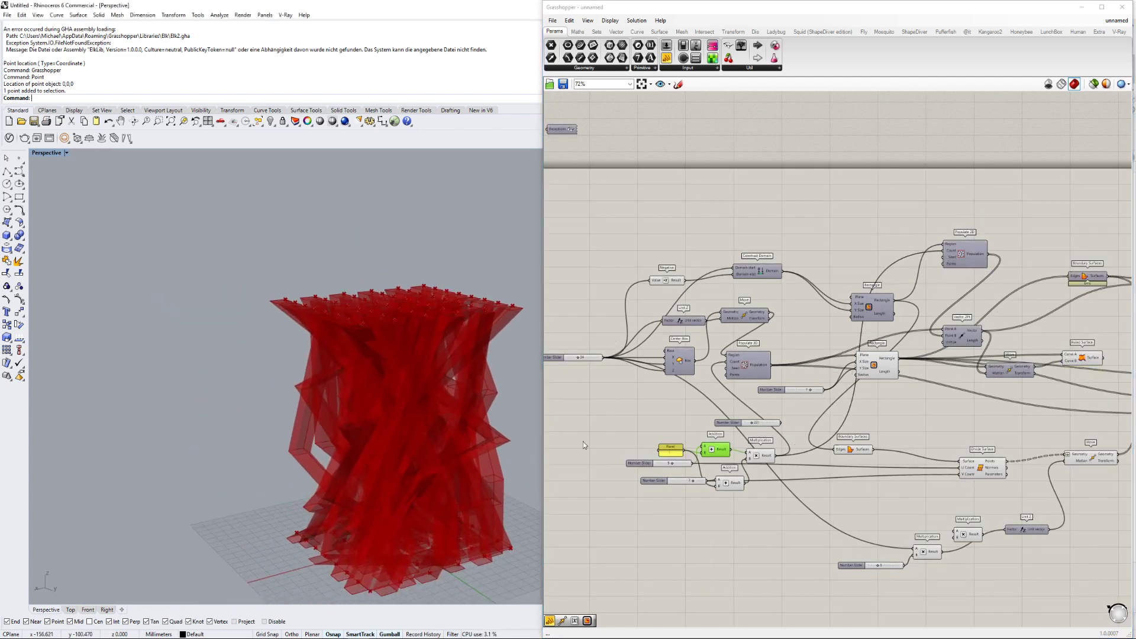
Set the U Count slider to 9 and view the updated tower.
scroll(684, 503, up, 8)
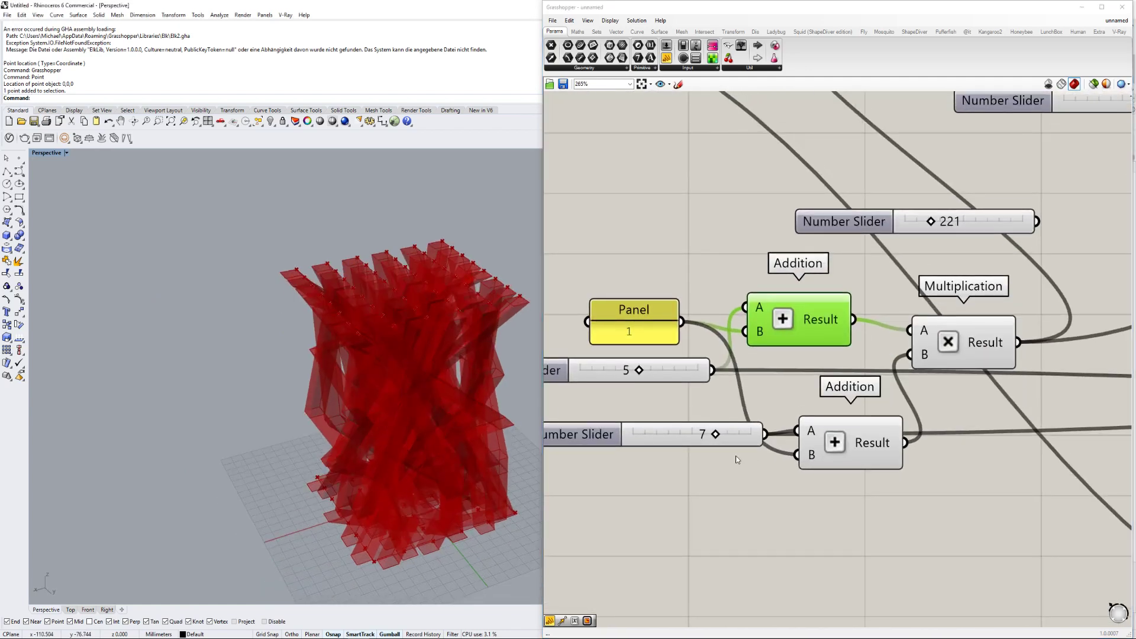
mouse_move(715, 436)
mouse_down()
mouse_move(657, 436)
mouse_move(716, 437)
mouse_up()
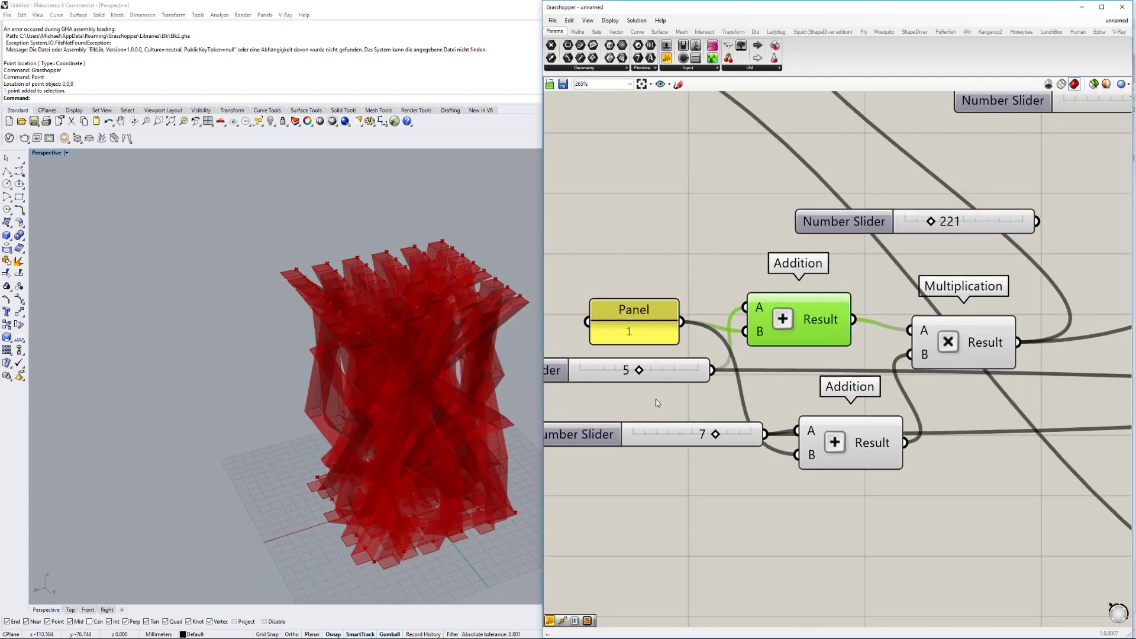
drag(640, 371, 687, 371)
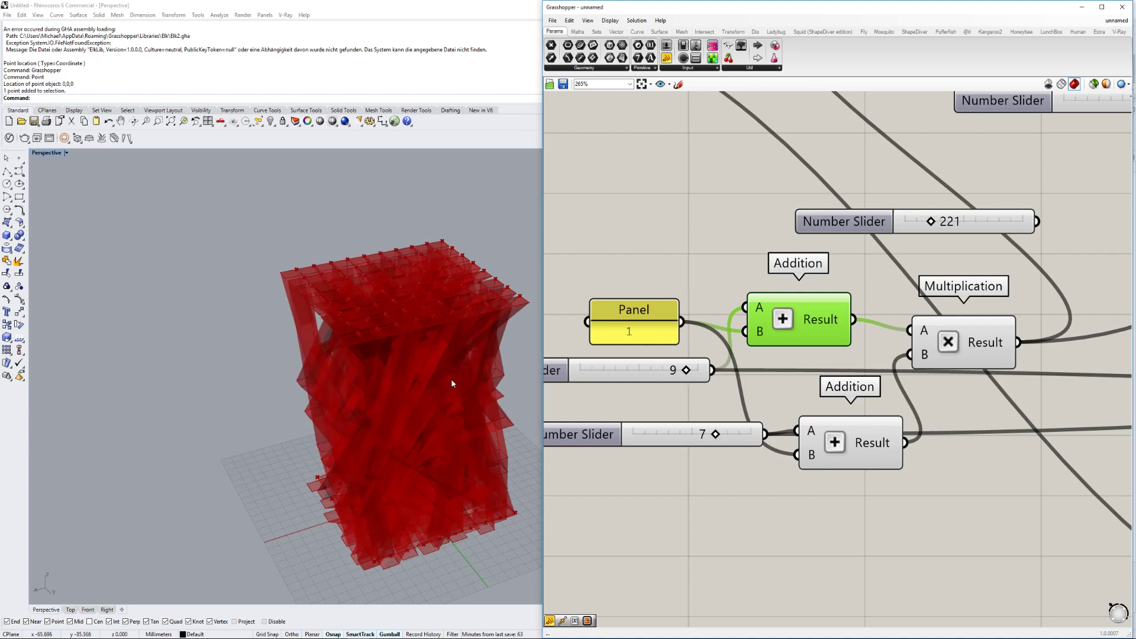
shift+right_drag(451, 384, 431, 436)
scroll(431, 435, down, 5)
scroll(431, 439, down, 2)
Delete the Param Viewer attached to the final Move component.
click(794, 399)
scroll(793, 399, down, 6)
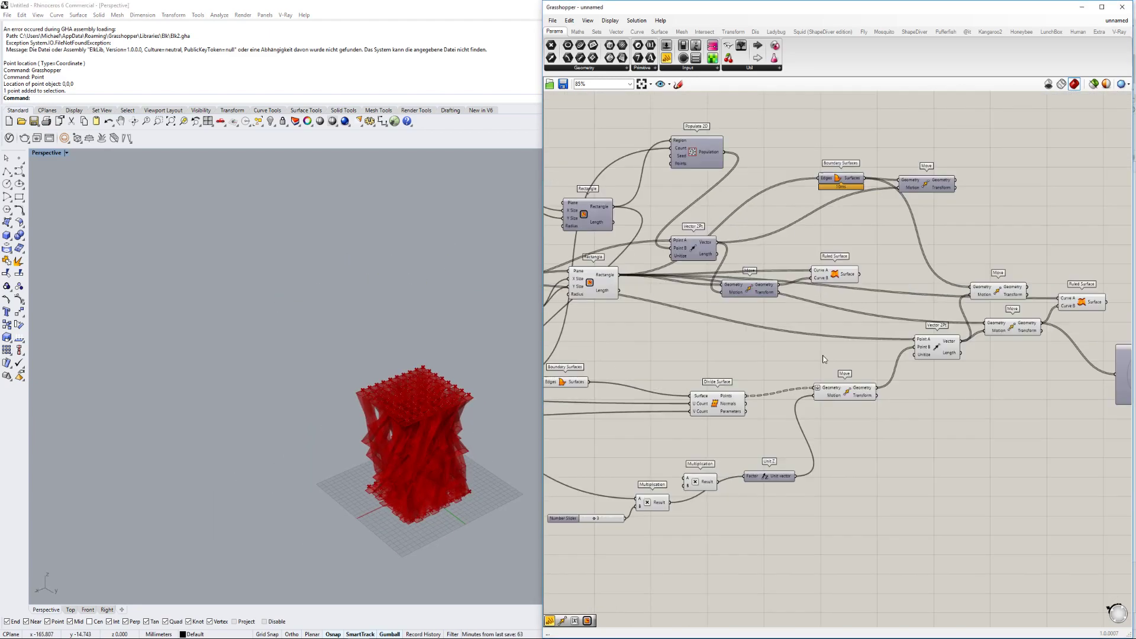
scroll(953, 349, down, 1)
scroll(1035, 322, up, 3)
click(1036, 328)
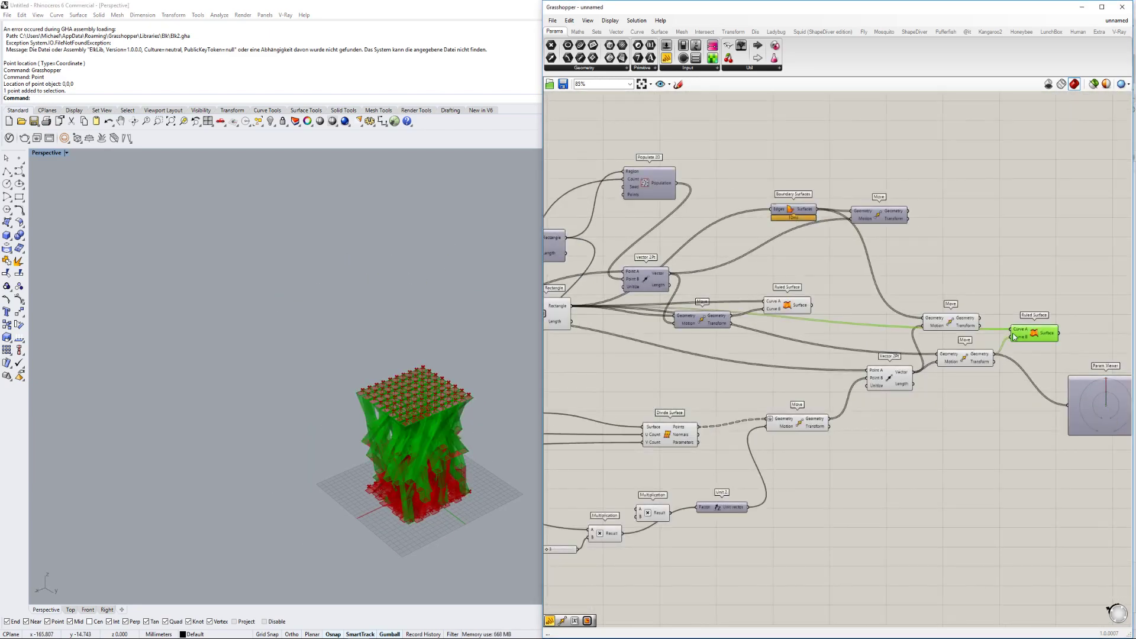
right_drag(929, 363, 959, 329)
scroll(959, 329, down, 2)
click(1008, 357)
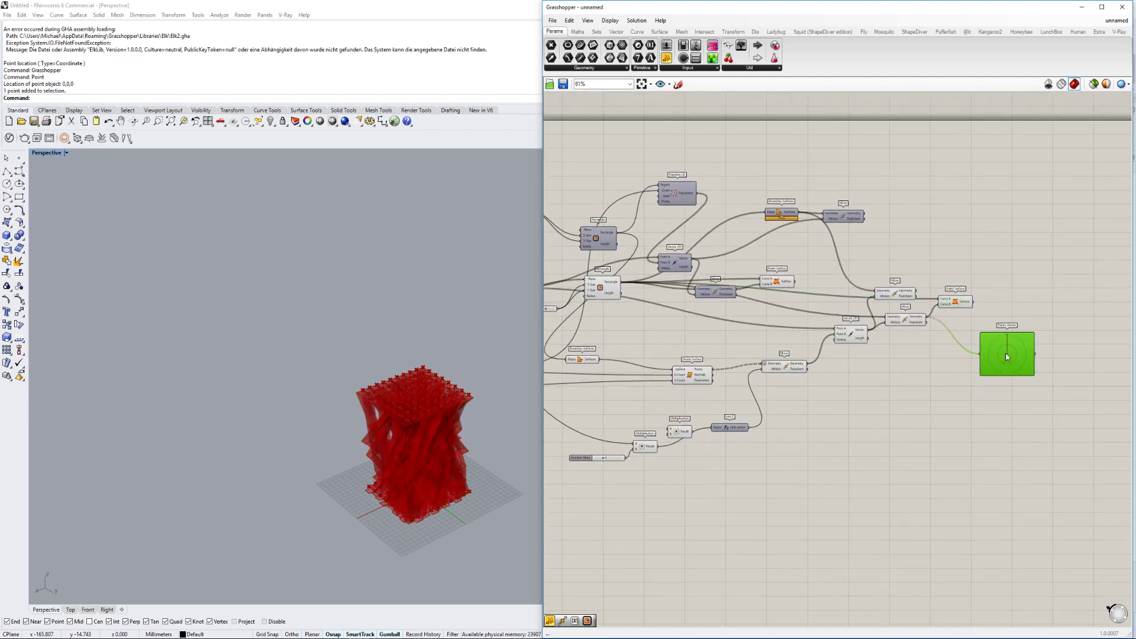
scroll(1017, 367, up, 3)
key(Delete)
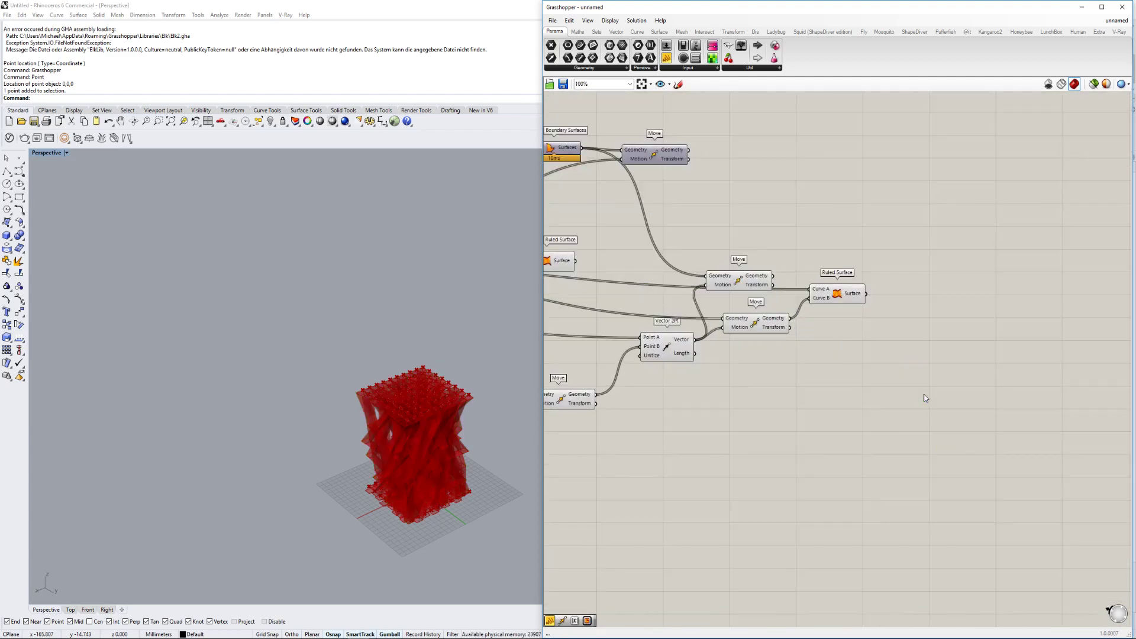
Add a Merge component after the final Ruled Surface.
scroll(367, 432, up, 5)
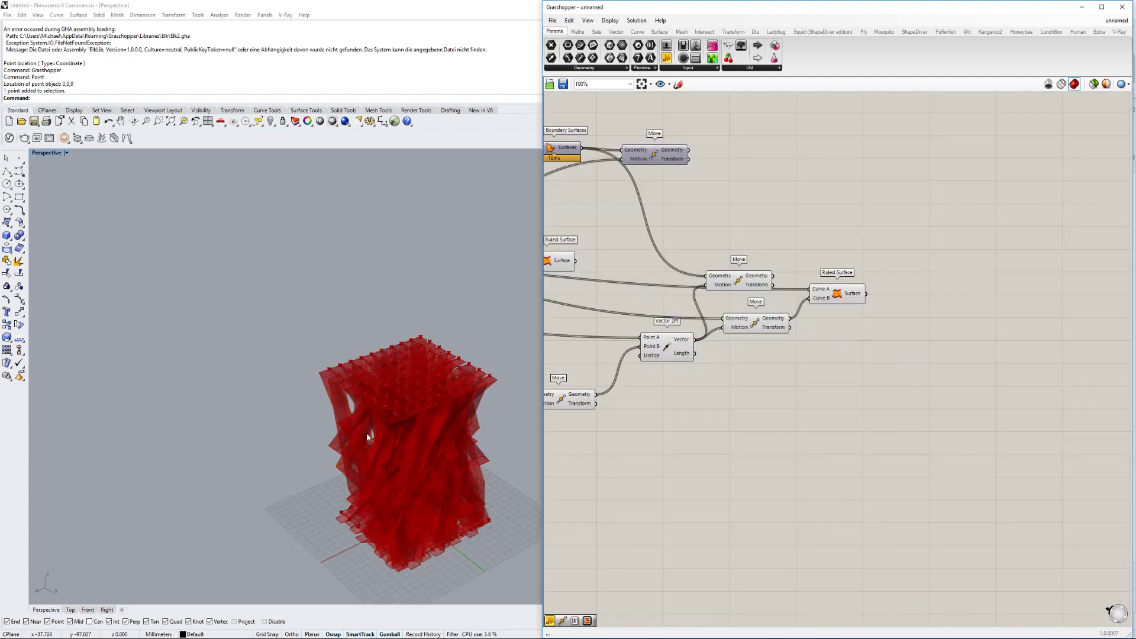
scroll(917, 353, down, 3)
double_click(917, 353)
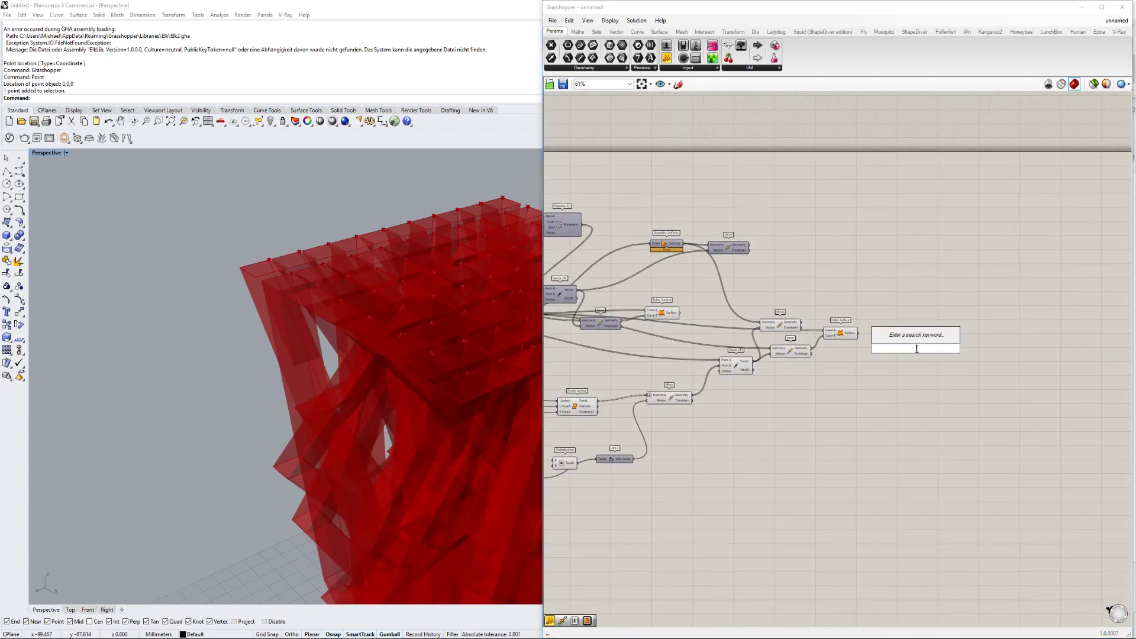
text(merge)
key(Return)
scroll(869, 357, up, 3)
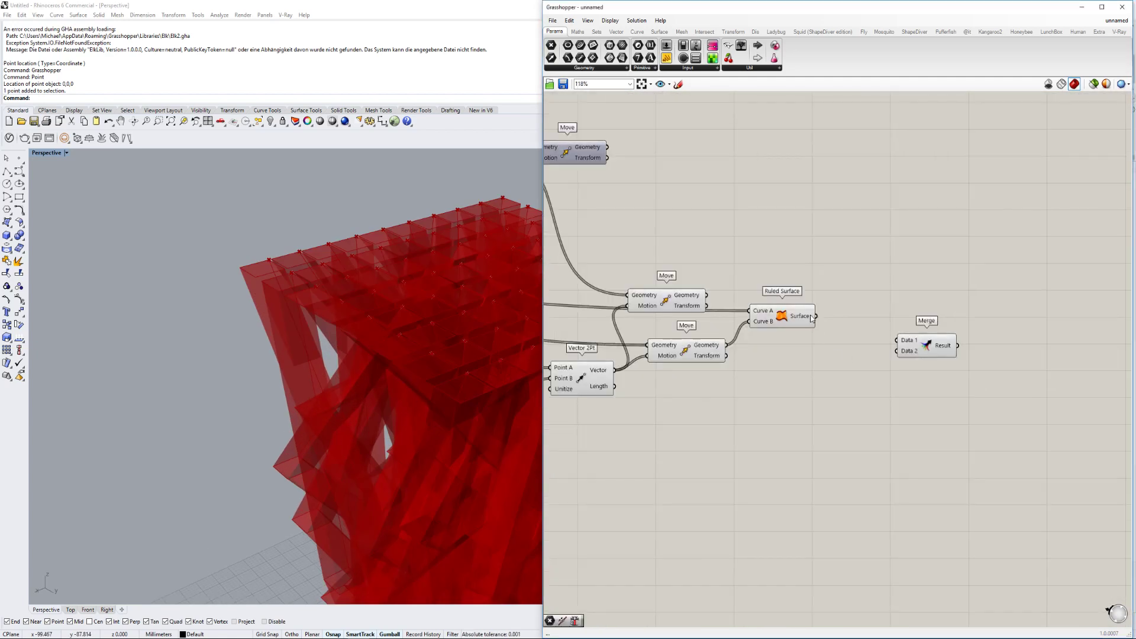
click(930, 349)
Connect the surface outputs of the final and the first Ruled Surface components to the Merge inputs D1 and D2.
scroll(886, 329, down, 3)
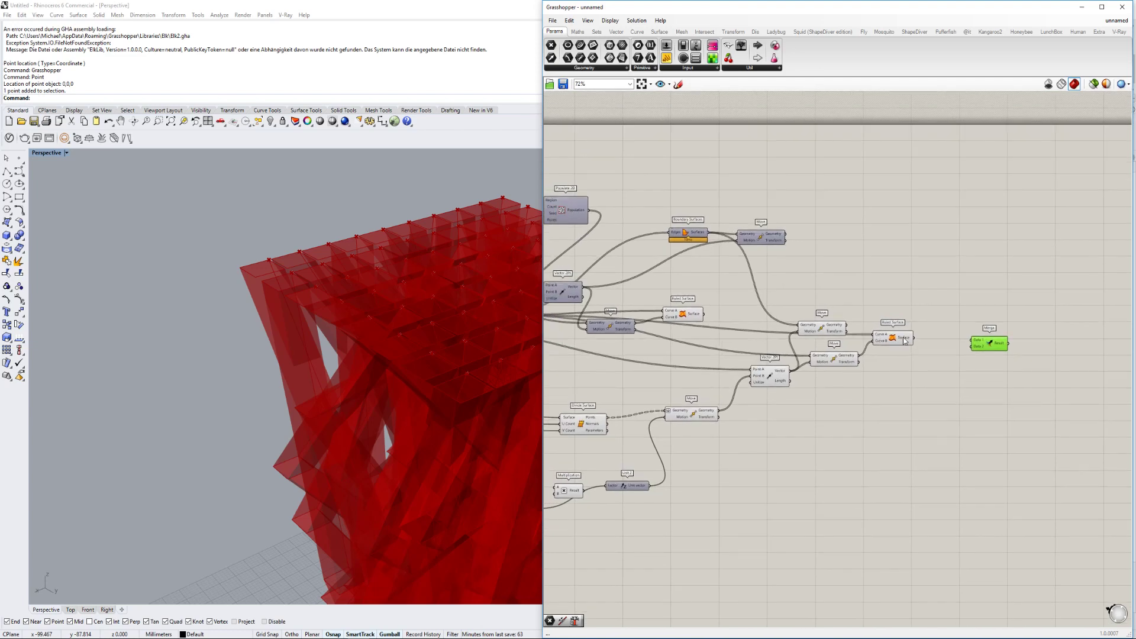
click(882, 326)
drag(892, 341, 941, 342)
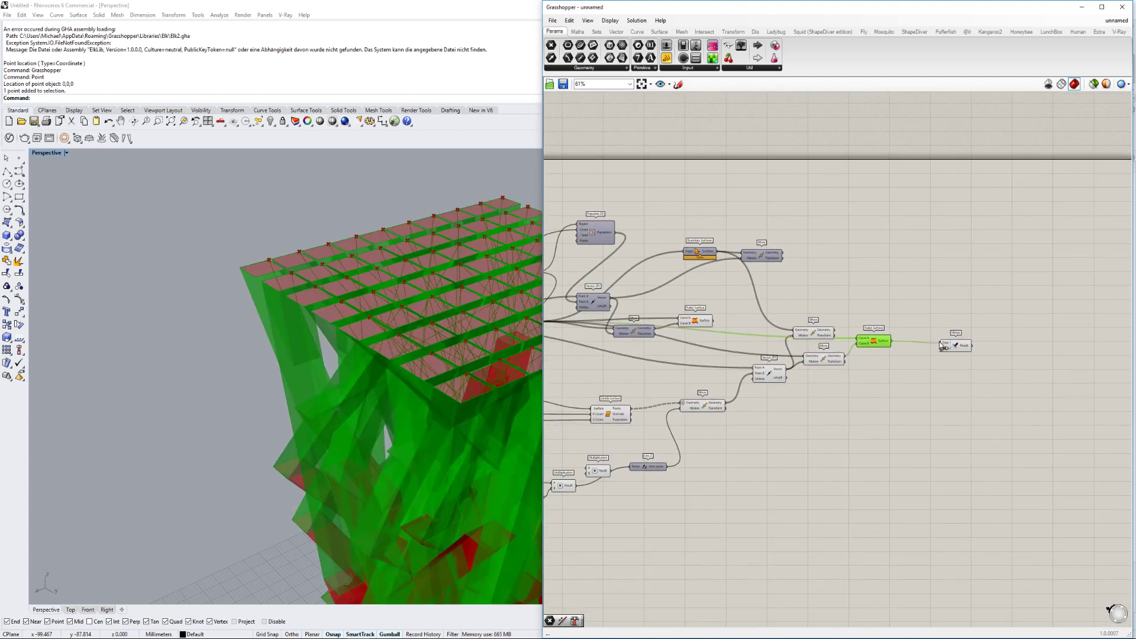
right_drag(830, 321, 863, 315)
drag(770, 319, 977, 342)
Enable the preview of the uppermost Move component, which is fed by Boundary Surfaces.
drag(795, 251, 815, 250)
right_click(815, 250)
click(832, 267)
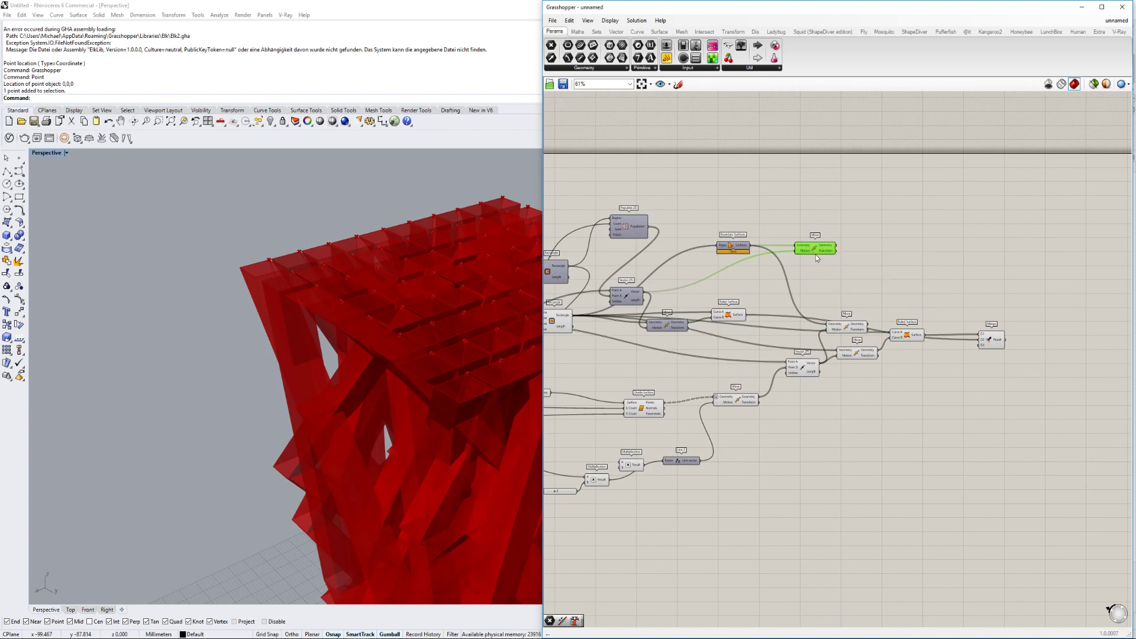
scroll(463, 388, down, 3)
scroll(463, 388, up, 2)
scroll(815, 249, up, 3)
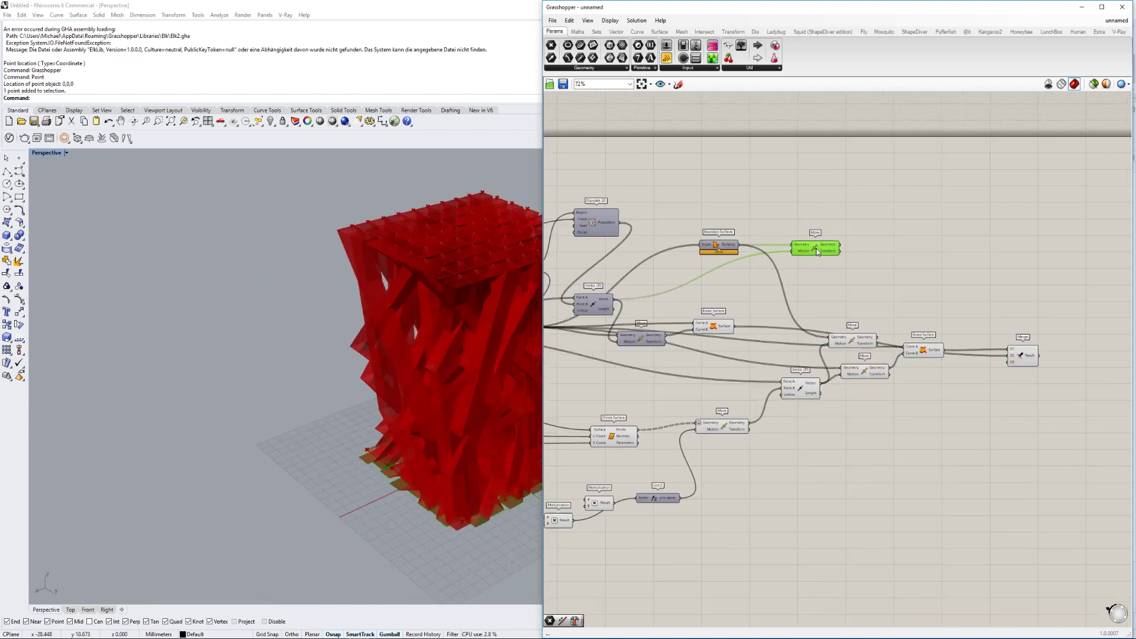
Connect the uppermost Move's geometry to Merge input D3 and reposition the first Ruled Surface component.
drag(845, 245, 1040, 382)
right_drag(864, 423, 848, 384)
drag(679, 302, 707, 287)
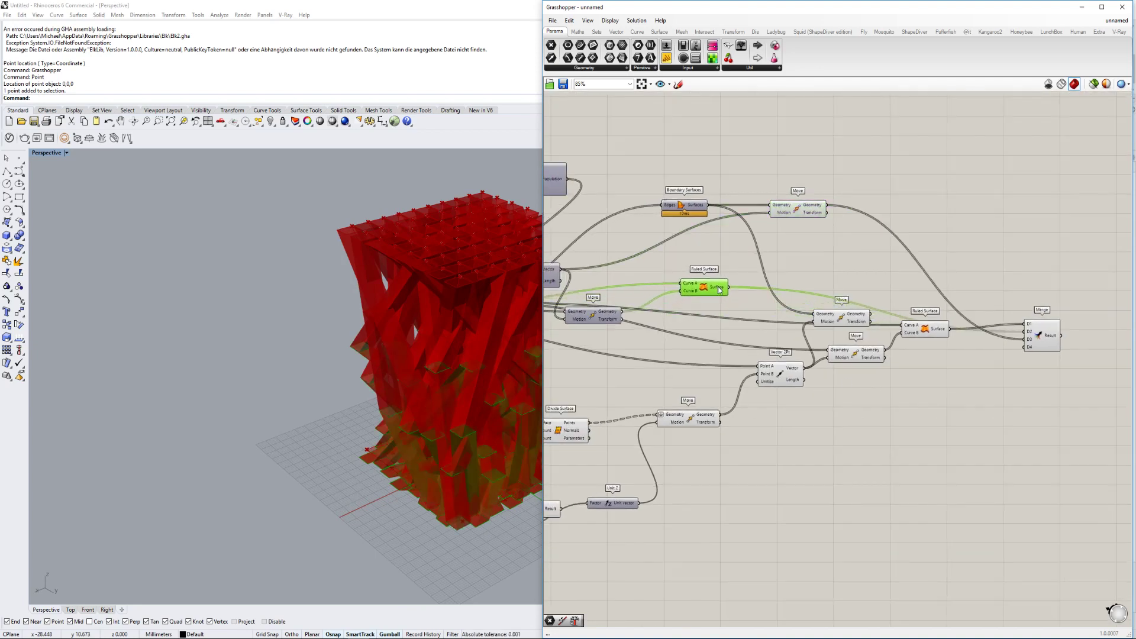
Connect the geometry output of the lower Move fed by Boundary Surfaces and Vector 2Pt to Merge input D4.
right_drag(647, 421, 711, 396)
click(741, 392)
right_drag(907, 347, 771, 368)
scroll(832, 354, up, 2)
click(839, 344)
right_drag(465, 301, 444, 370)
scroll(454, 319, up, 5)
click(744, 319)
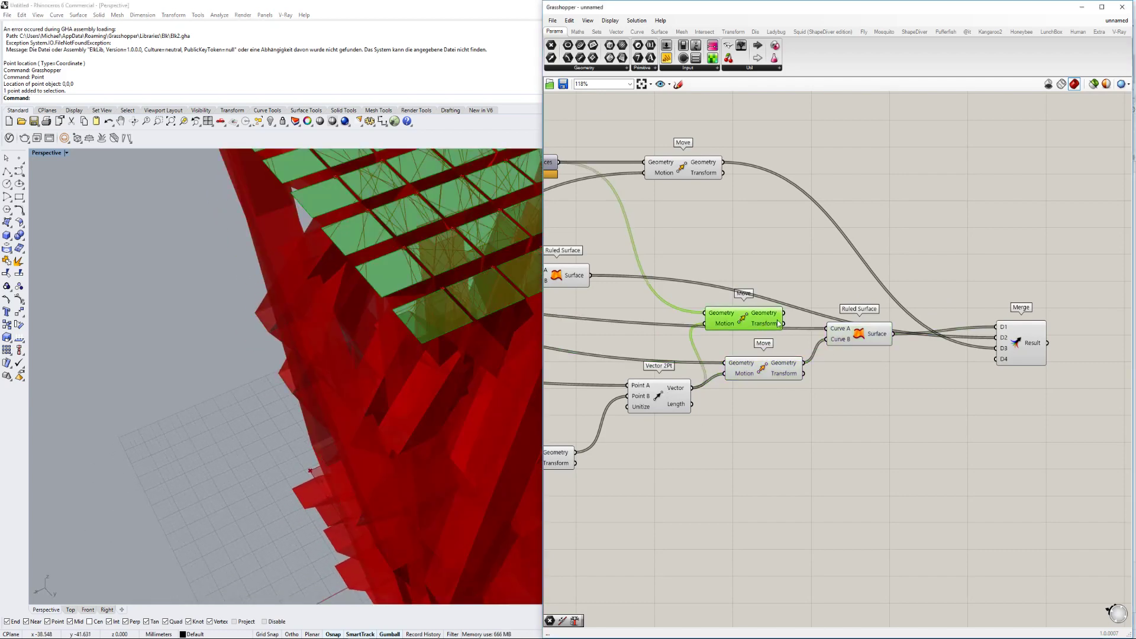
right_drag(744, 320, 708, 341)
drag(747, 334, 962, 375)
scroll(964, 385, down, 4)
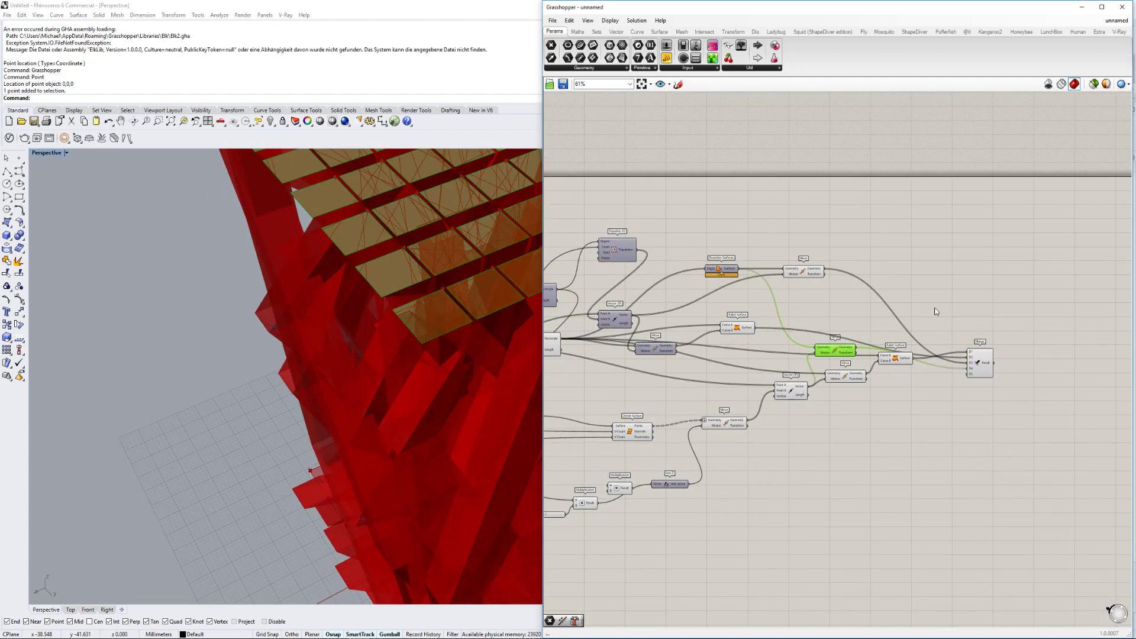
Disable the preview of all the components between Populate 2D and the final Ruled Surface, leaving the Merge component's preview on.
drag(952, 228, 593, 445)
middle_click(635, 431)
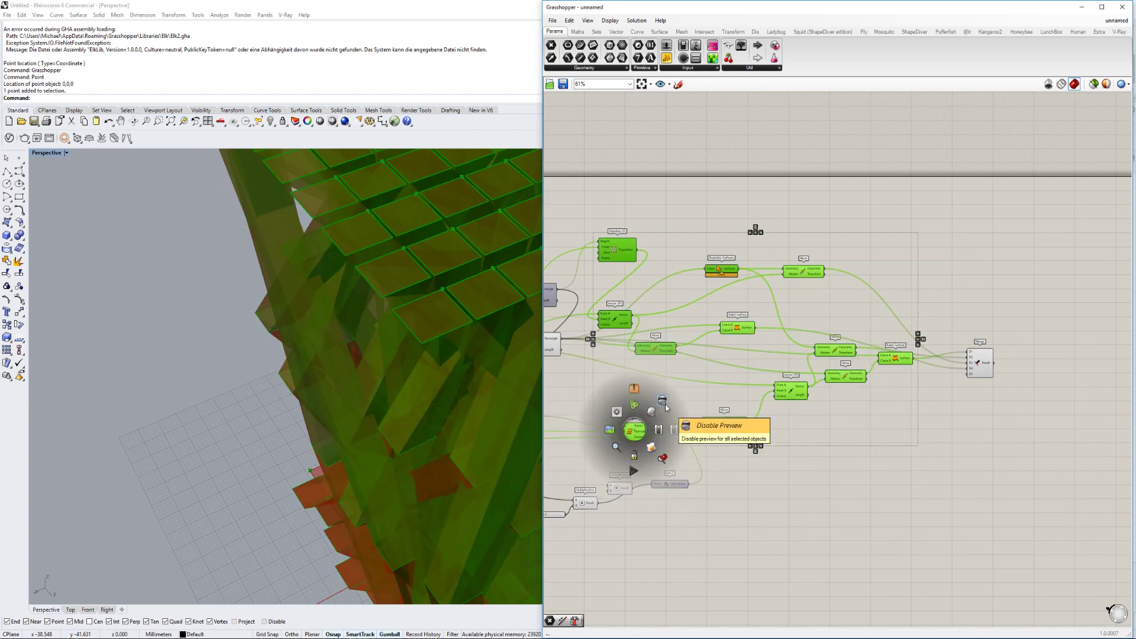
click(652, 412)
scroll(423, 407, down, 3)
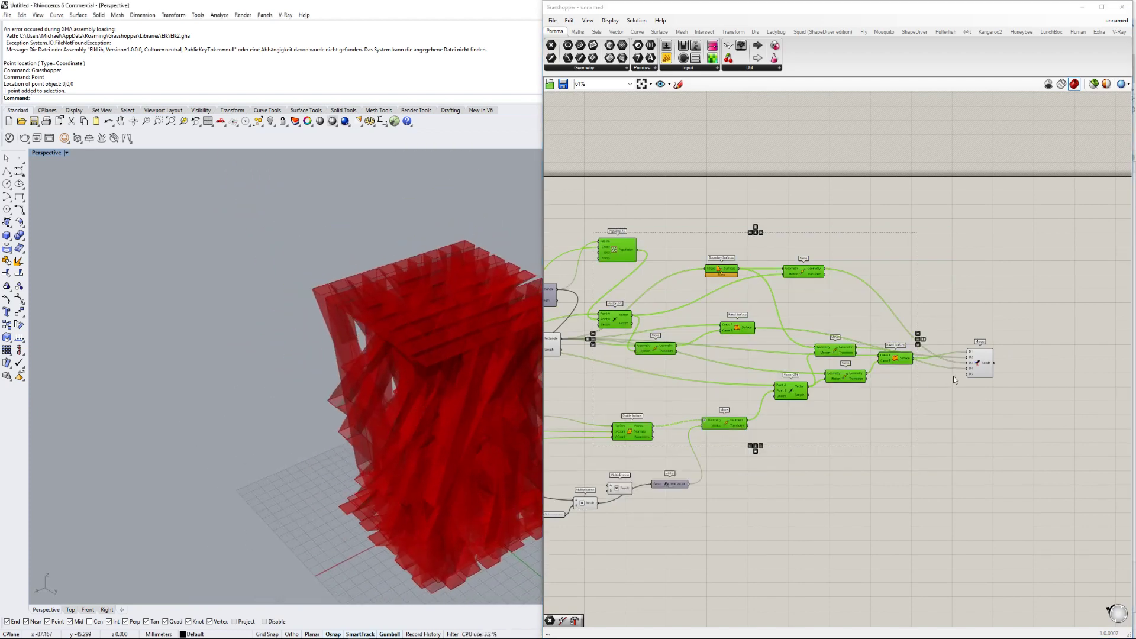
Examine the merged geometry in the Perspective viewport and the data structure of the Merge component's Result output.
click(980, 362)
right_drag(415, 414, 274, 416)
scroll(882, 373, up, 3)
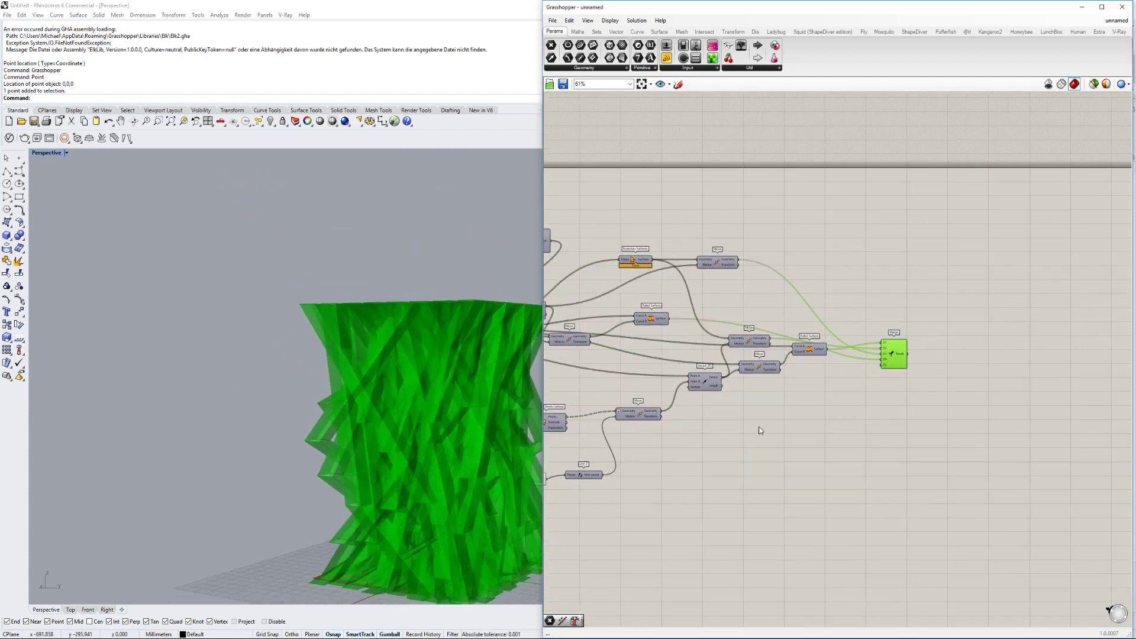
mouse_move(896, 340)
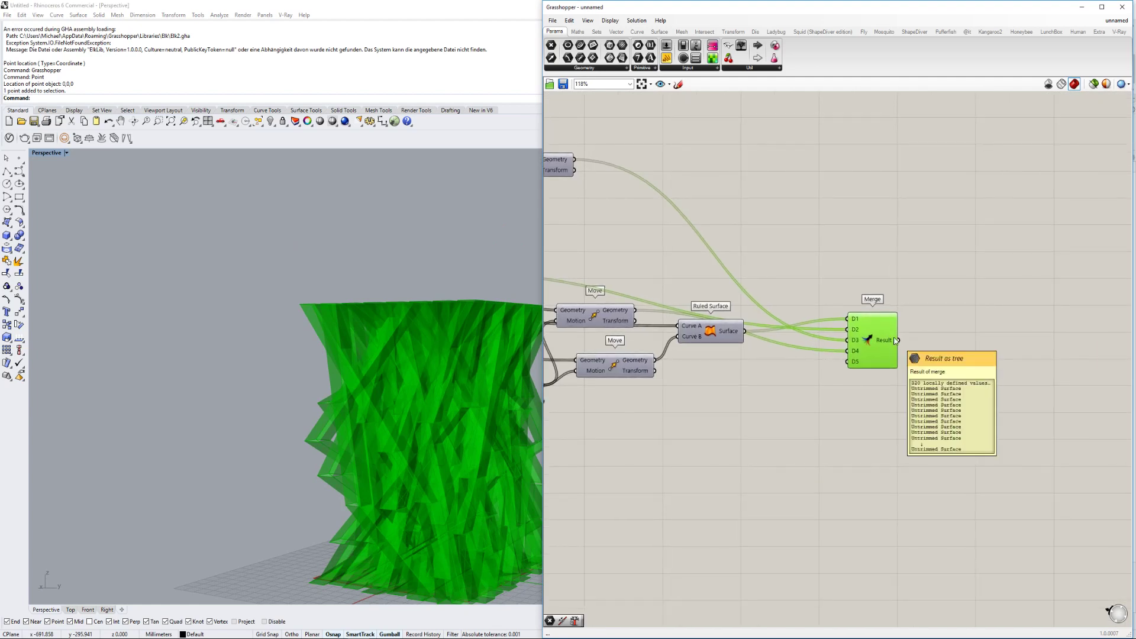
scroll(904, 396, up, 2)
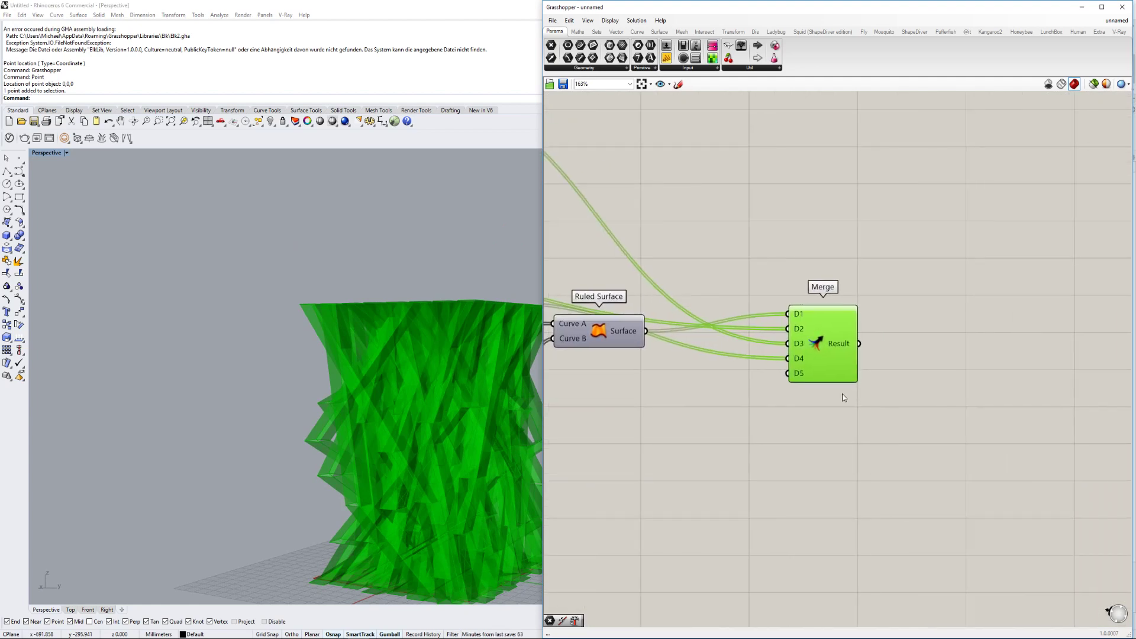
click(773, 282)
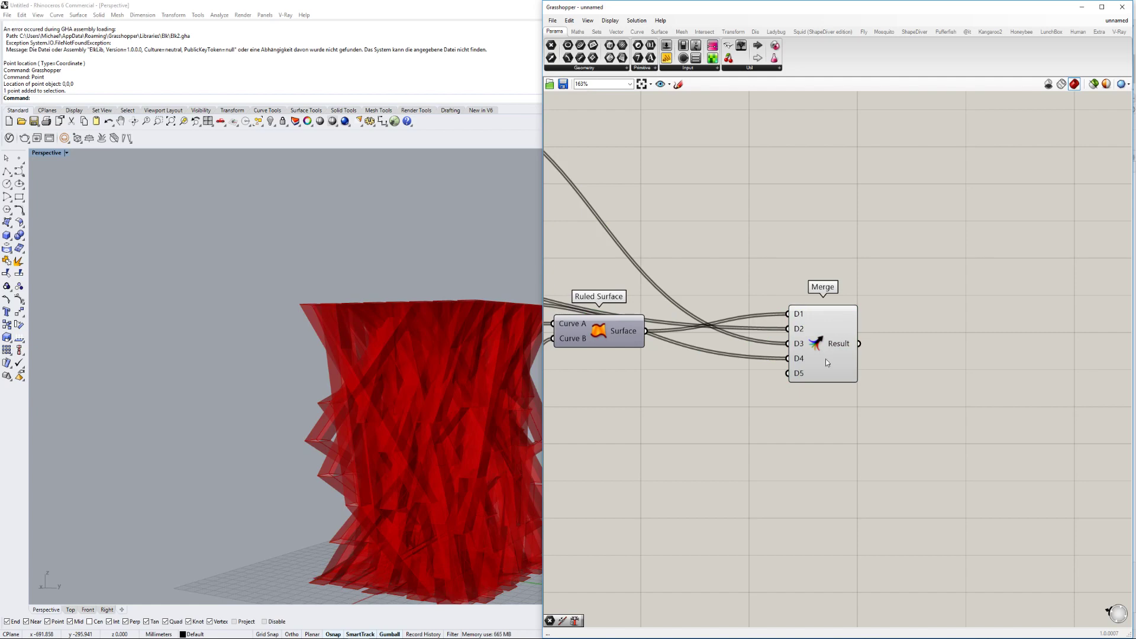
Try baking the Merge Result to the Default layer without grouping, and delete the baked geometry.
right_click(836, 346)
click(862, 382)
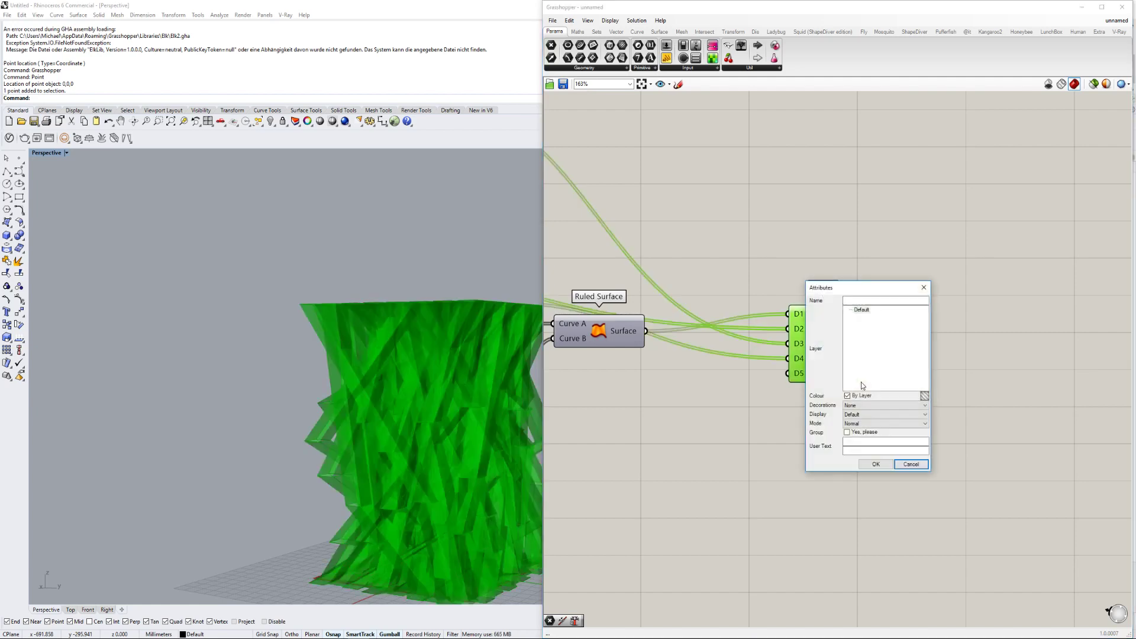
click(876, 464)
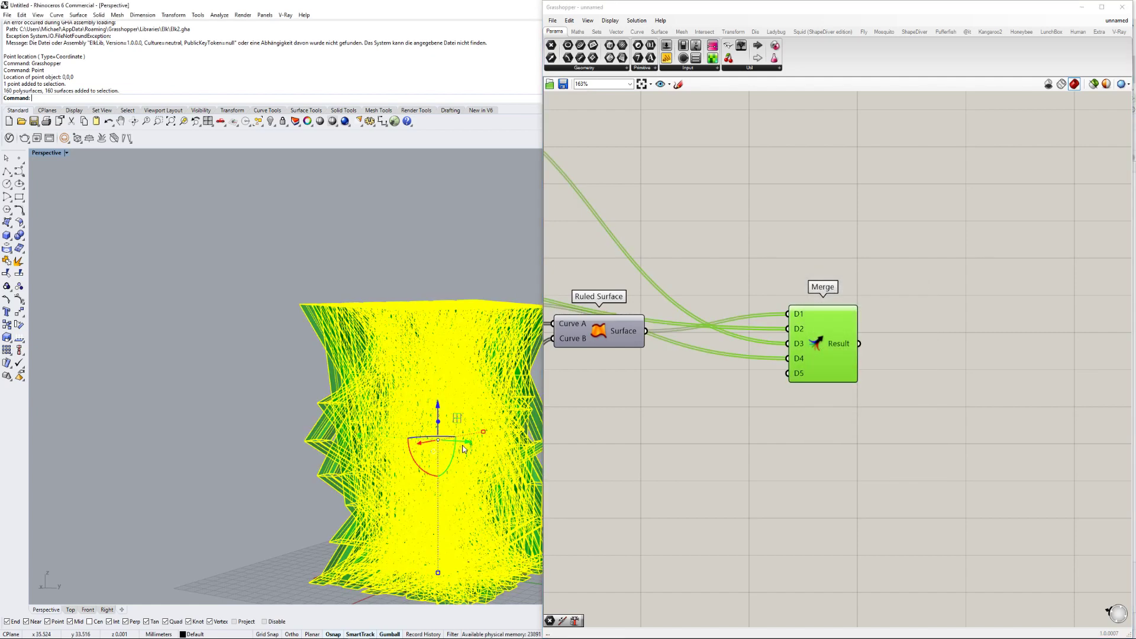
click(311, 389)
click(454, 376)
key(Delete)
Graft the Merge inputs D1, D2, D3 and D4.
right_drag(785, 358, 774, 367)
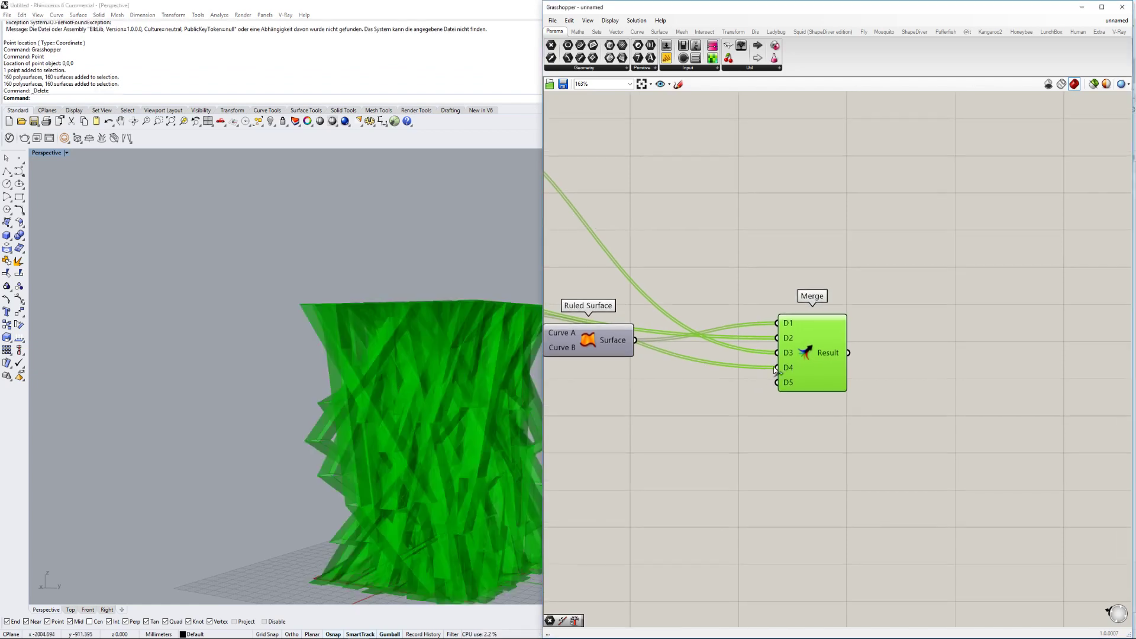
right_click(791, 324)
click(808, 401)
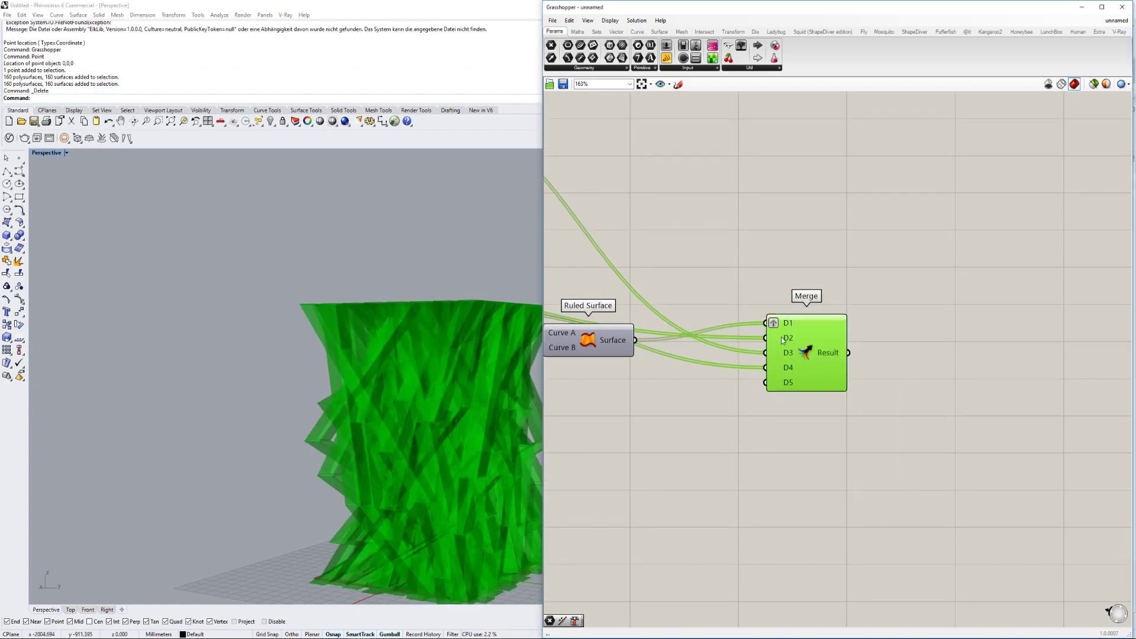
right_click(782, 338)
click(804, 416)
right_click(788, 354)
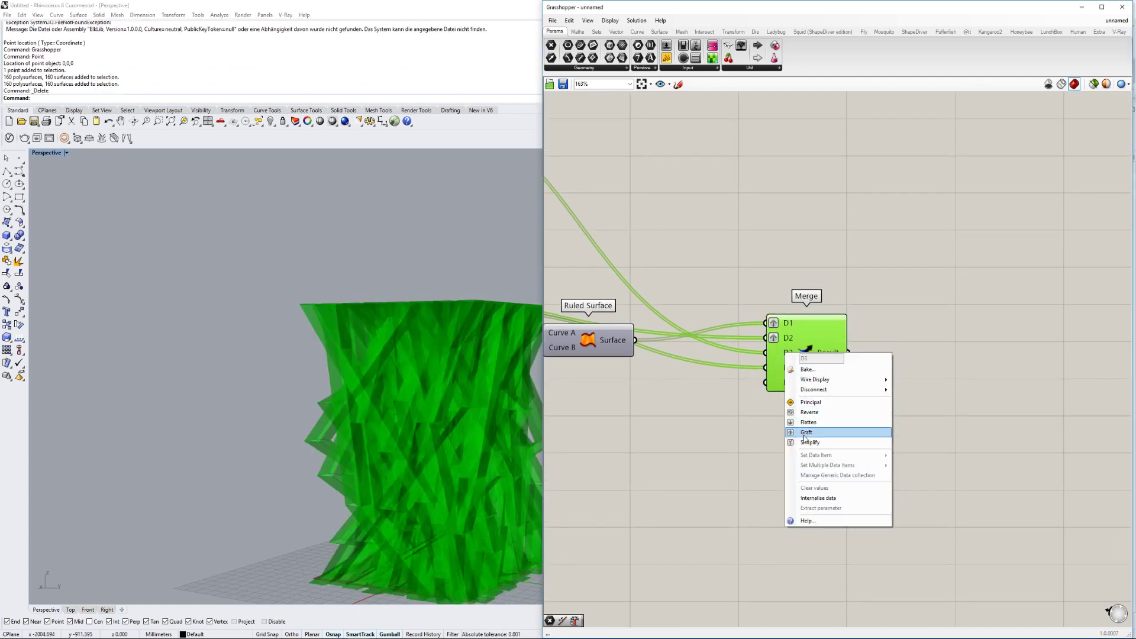
click(804, 432)
right_click(779, 365)
click(805, 445)
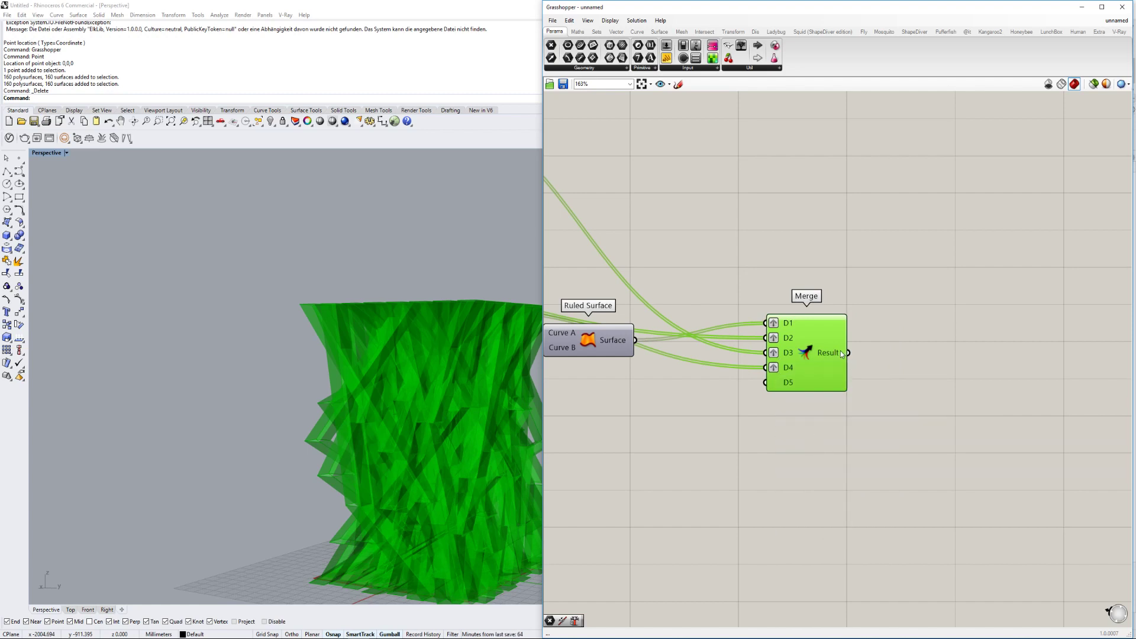
Add a Param Viewer, connect the Merge Result to it and switch it to the graphical data tree display.
mouse_move(841, 354)
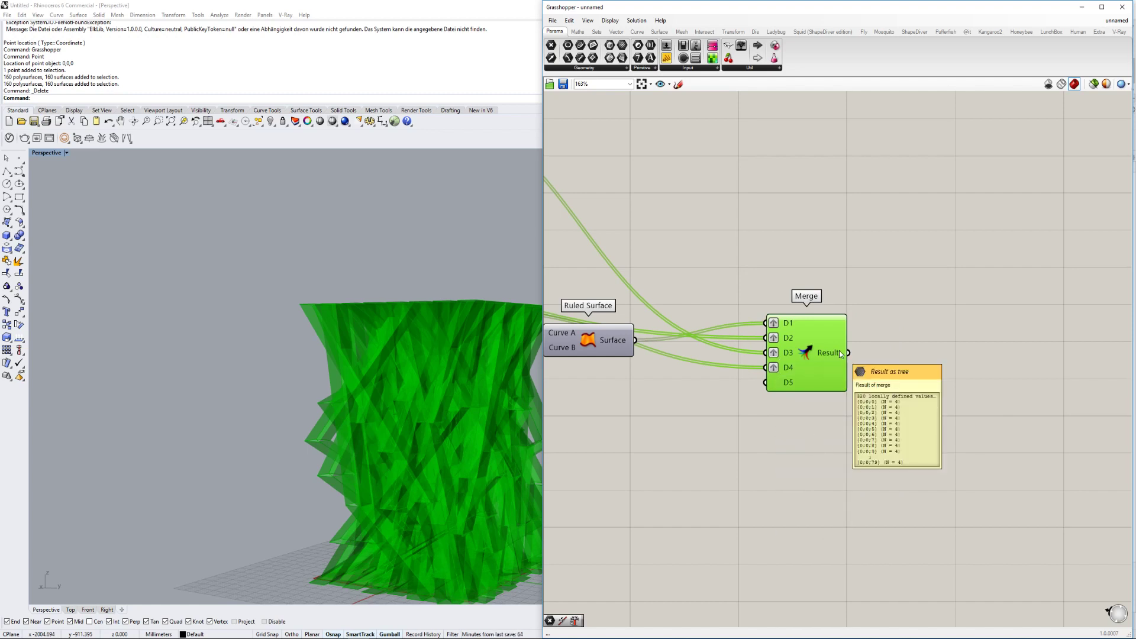
drag(747, 55, 967, 251)
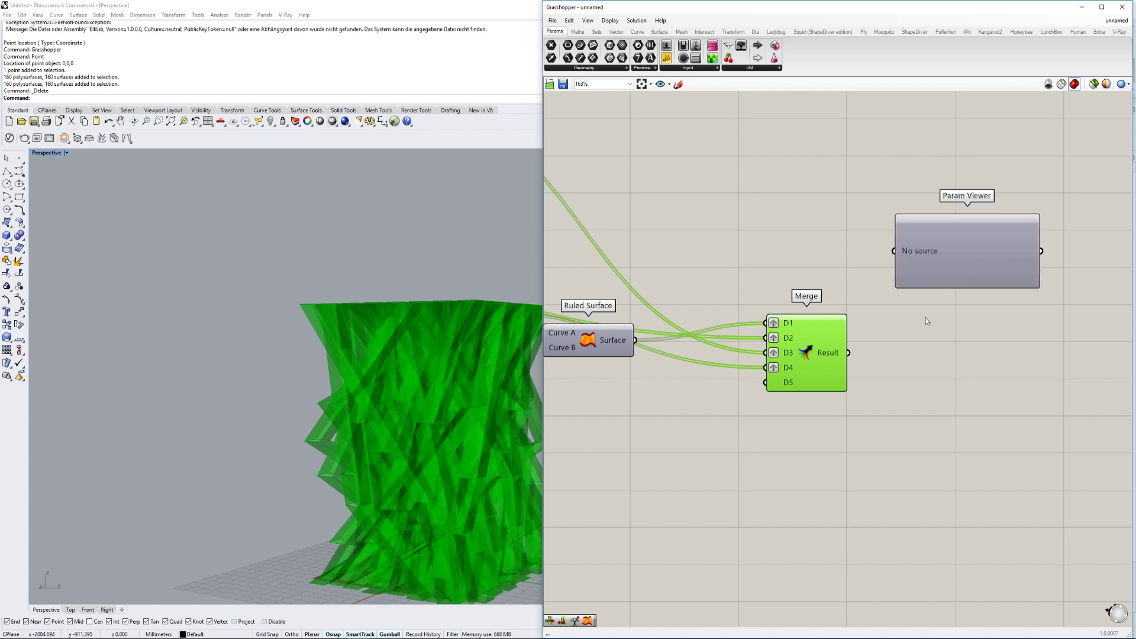
drag(872, 306, 900, 250)
right_drag(966, 309, 930, 310)
click(958, 266)
double_click(960, 269)
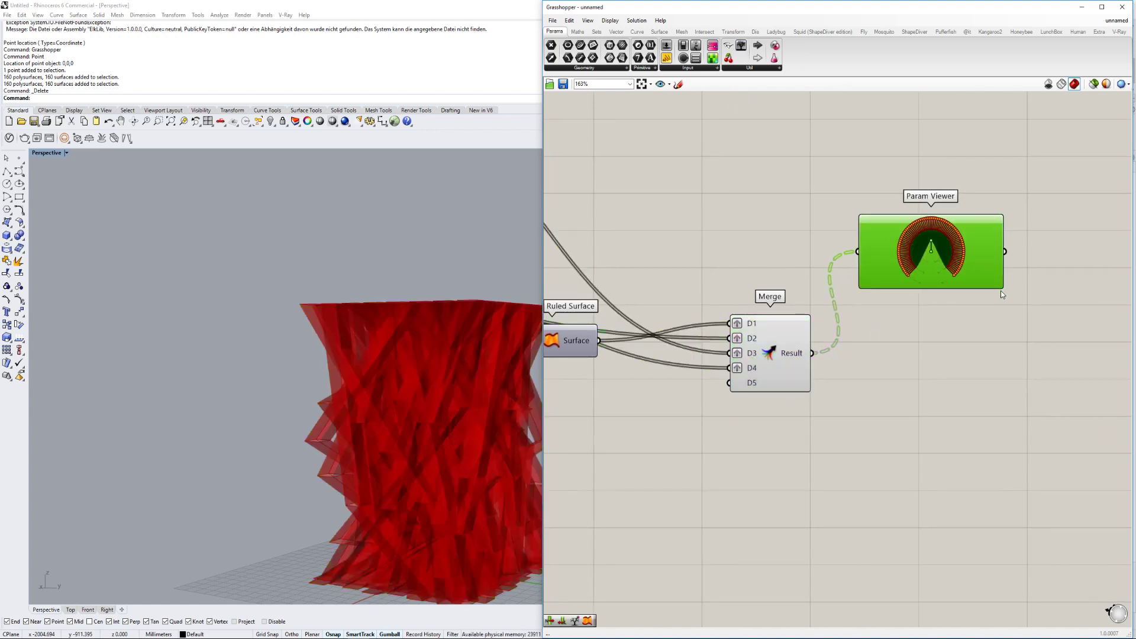
Examine the branches of the merged data tree in the Param Viewer, and delete the viewer.
scroll(1000, 290, up, 5)
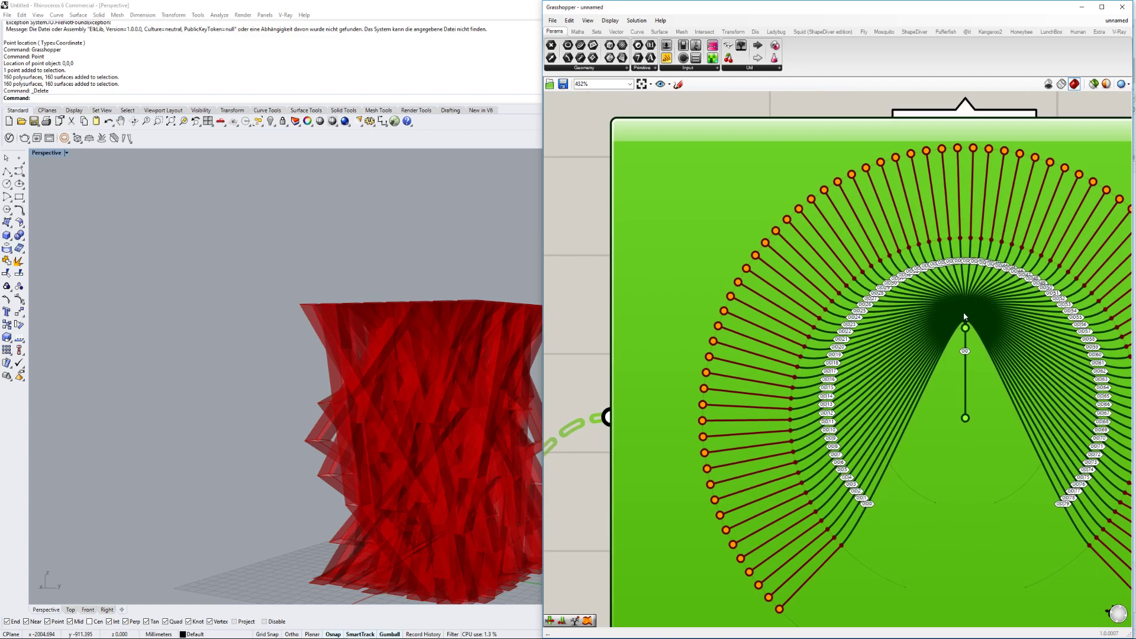
scroll(965, 319, down, 4)
scroll(1006, 332, up, 2)
scroll(907, 357, down, 4)
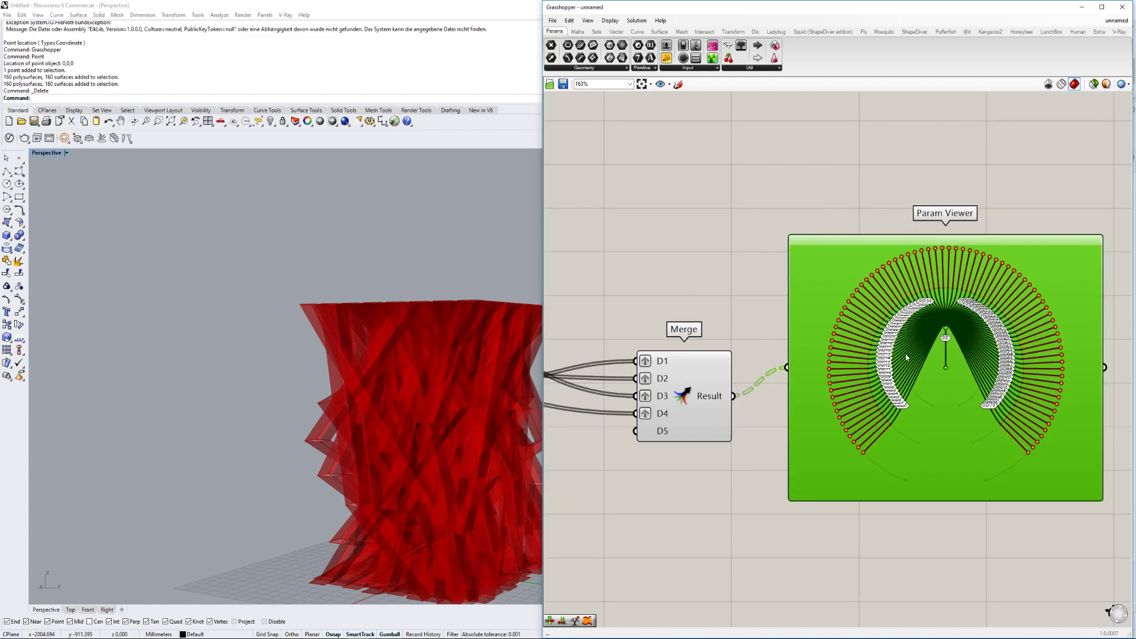
scroll(906, 357, down, 3)
key(Delete)
Try baking the Merge component to the Default layer with grouping enabled, and delete the baked geometry.
scroll(791, 388, up, 4)
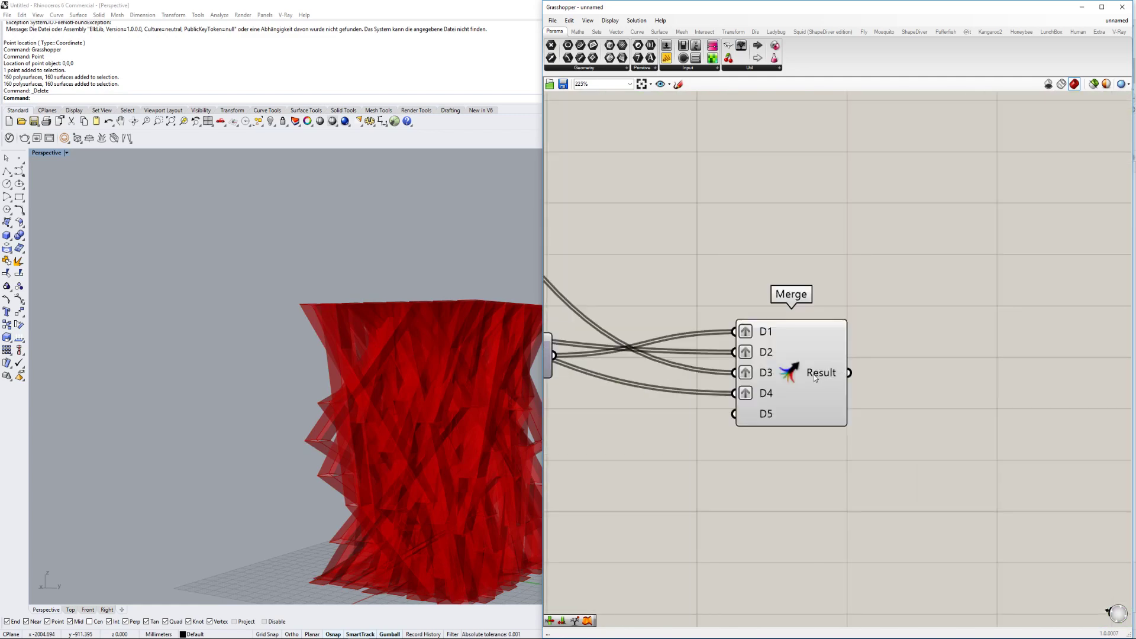
scroll(816, 378, down, 2)
click(798, 373)
right_click(800, 374)
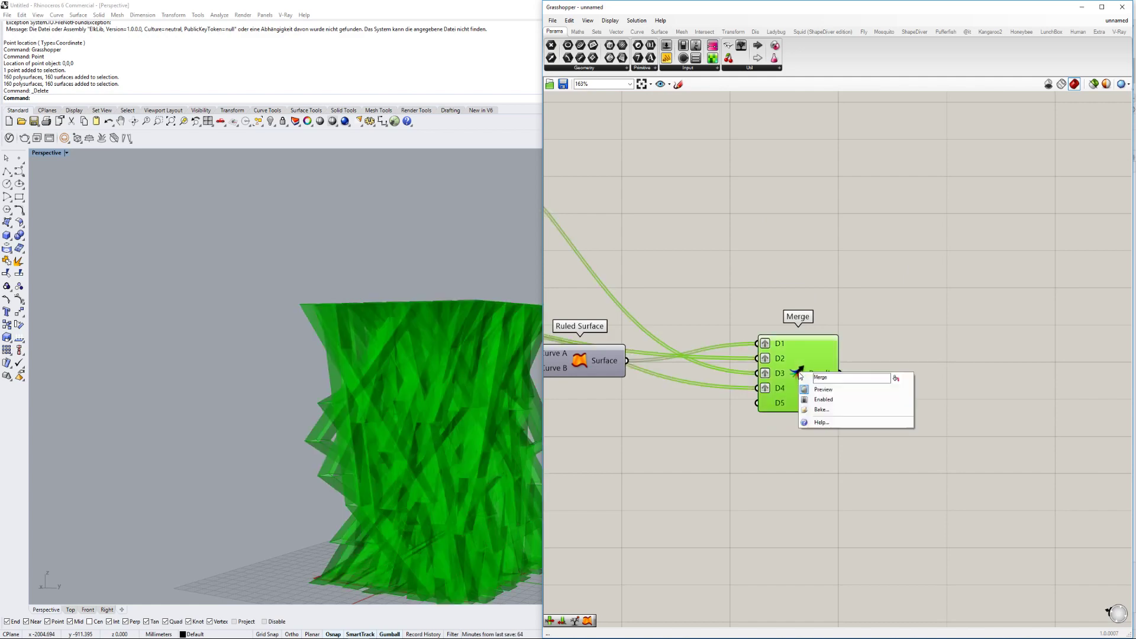
click(821, 410)
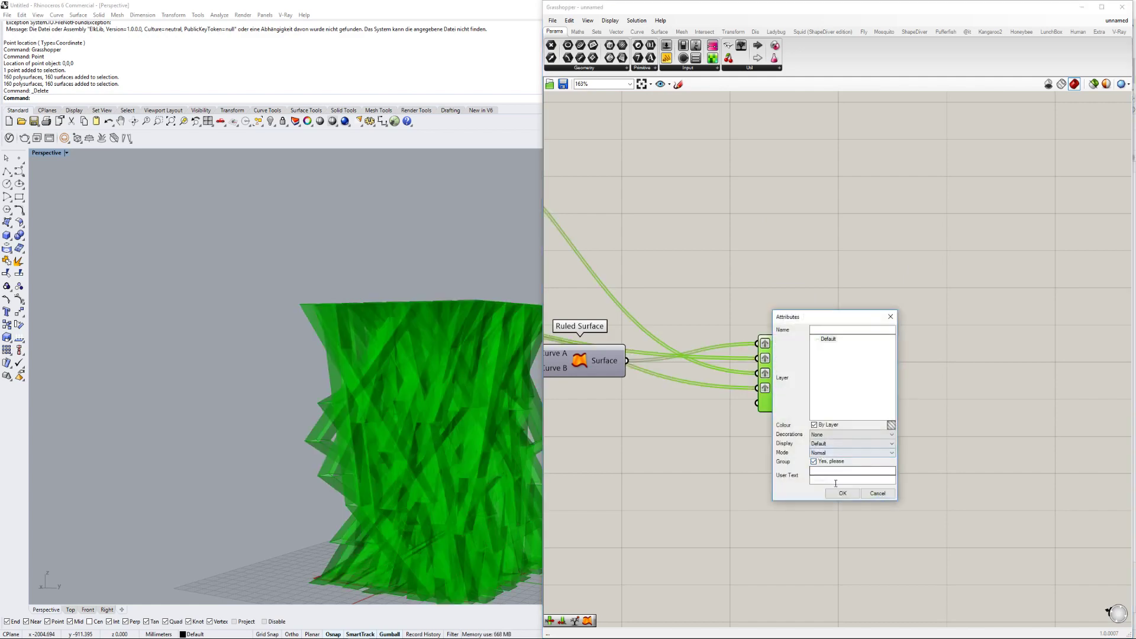
click(842, 493)
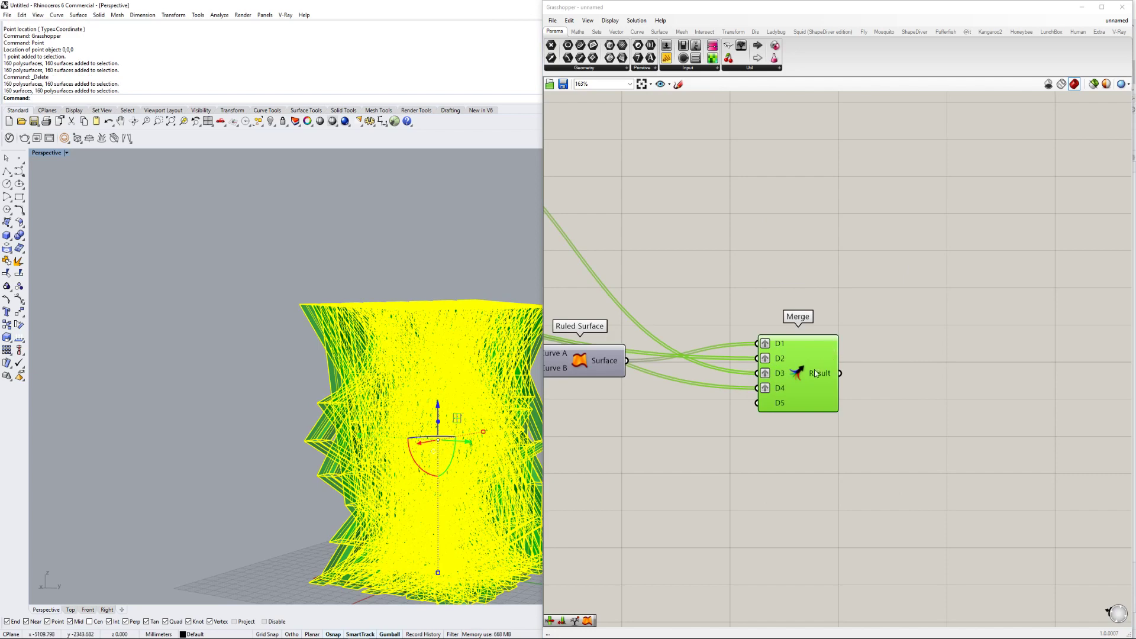
click(922, 368)
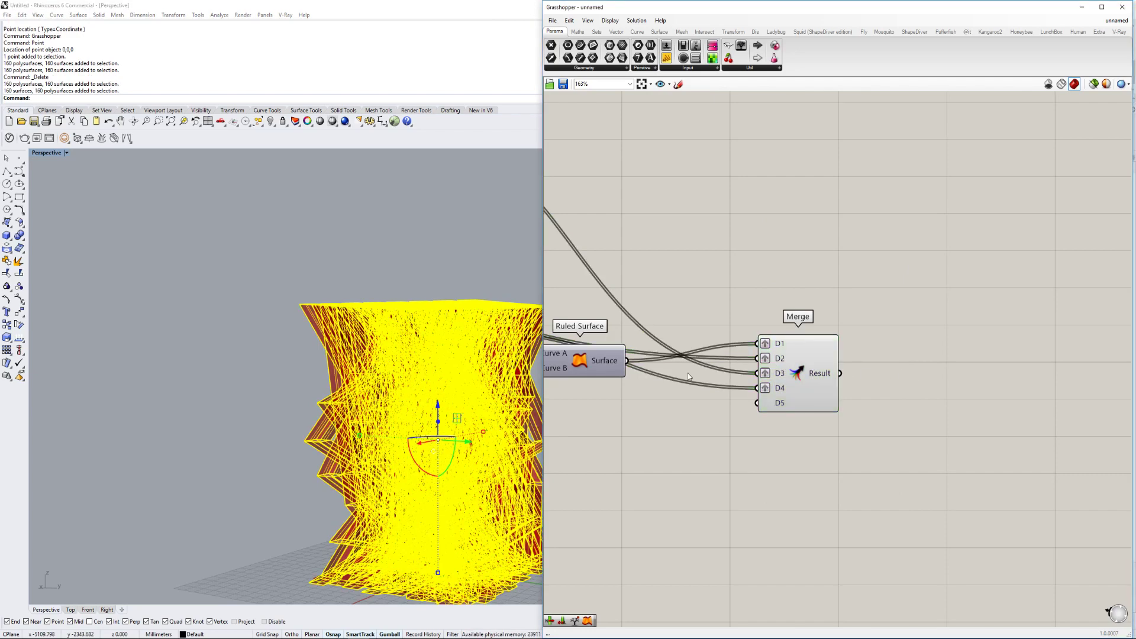
right_drag(443, 367, 500, 383)
key(Delete)
Add a Group component and connect the Merge Result to its Objects input.
double_click(948, 373)
text(group)
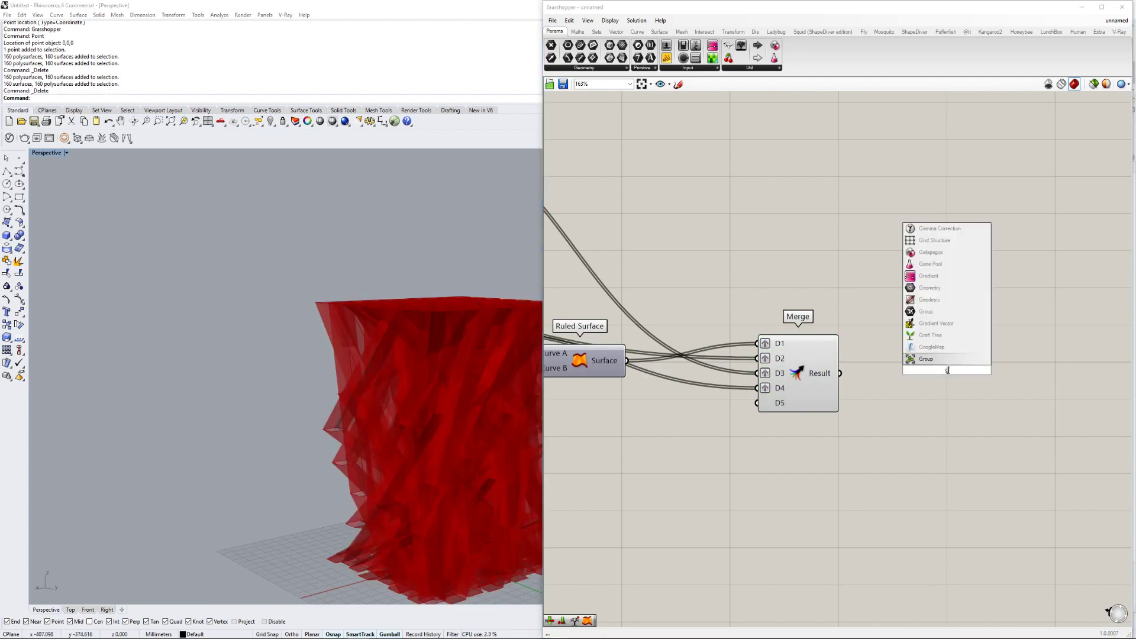
click(931, 357)
drag(841, 374, 903, 370)
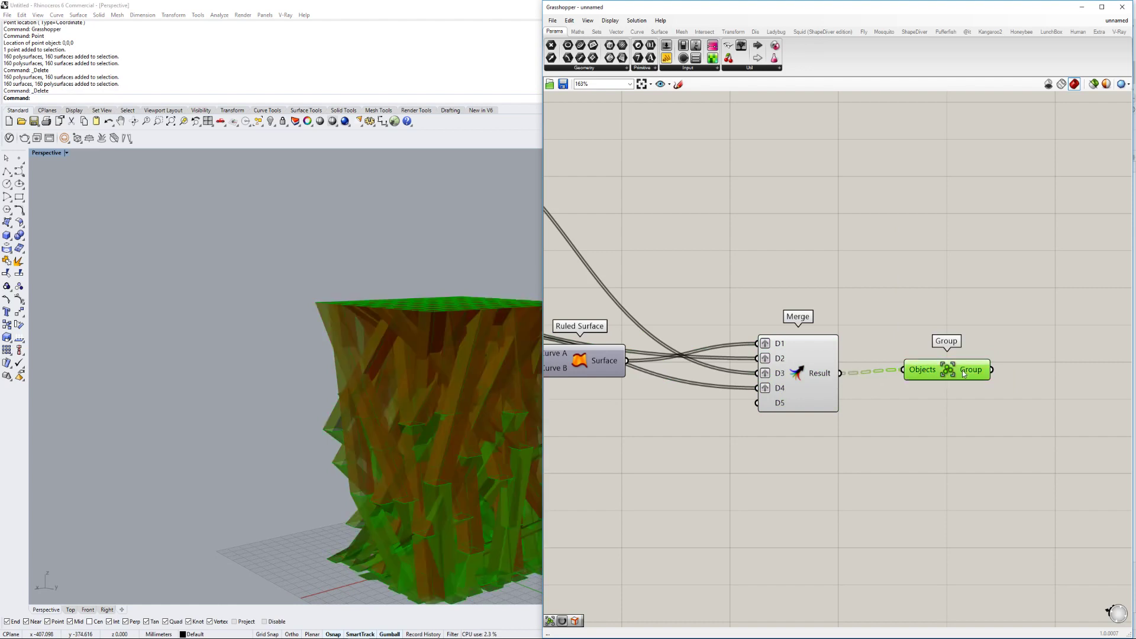
Bake the Group component to the Default layer with the attribute dialog's Group option off.
right_click(960, 372)
click(977, 408)
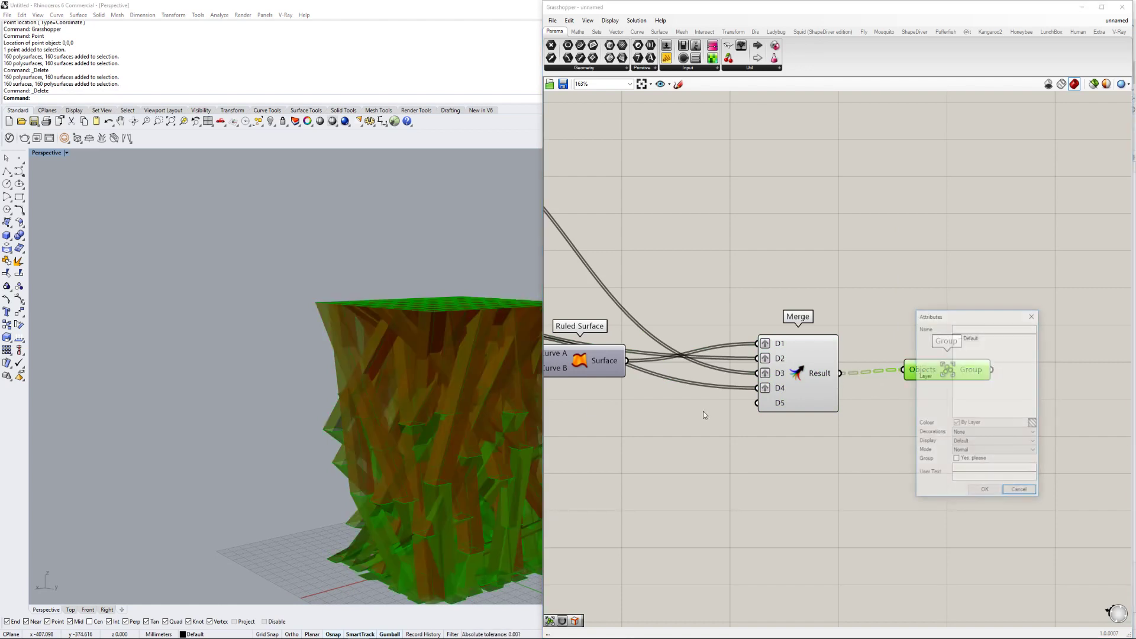
click(986, 492)
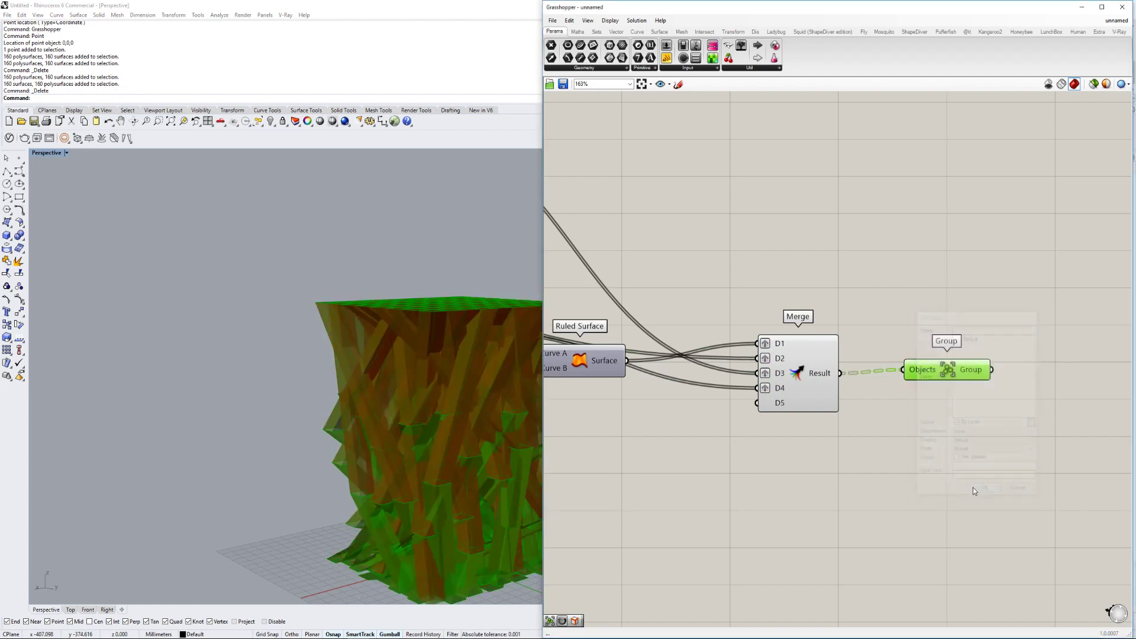
Select individual baked tower members in the Perspective viewport to examine how their surfaces are grouped.
click(329, 382)
right_drag(234, 380, 315, 374)
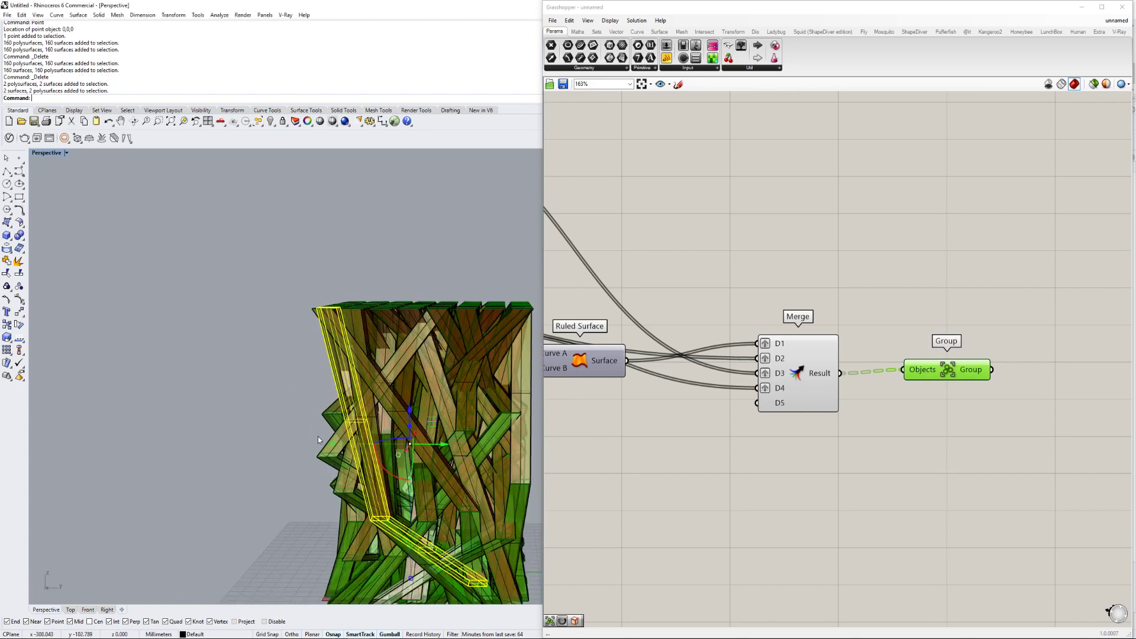
scroll(508, 391, down, 4)
scroll(509, 387, up, 8)
click(476, 386)
scroll(476, 386, down, 8)
scroll(474, 387, up, 4)
right_drag(474, 388, 370, 390)
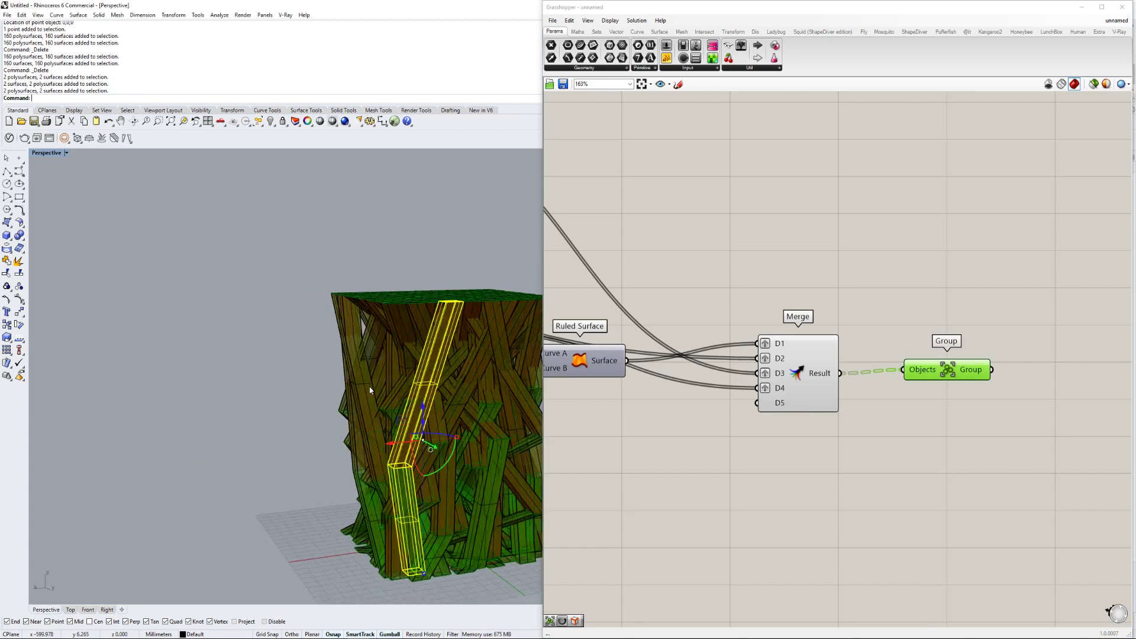
click(420, 345)
scroll(408, 349, down, 5)
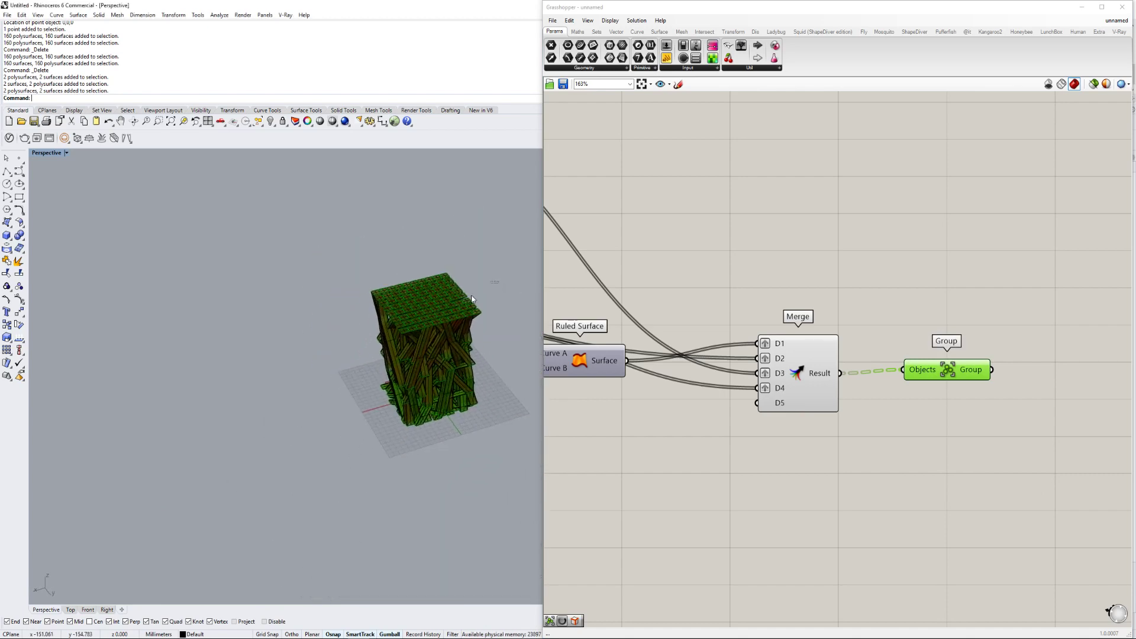
Select the whole baked tower in the Perspective viewport and delete it.
drag(472, 299, 274, 434)
key(Delete)
right_drag(274, 434, 432, 415)
scroll(435, 422, up, 4)
scroll(677, 382, down, 3)
Set the slider driving the lower Rectangle's X and Y sizes to 3 and move it towards the start of the definition.
right_drag(677, 382, 858, 363)
scroll(858, 363, down, 4)
right_drag(738, 364, 1053, 382)
scroll(751, 340, up, 5)
right_drag(848, 339, 932, 351)
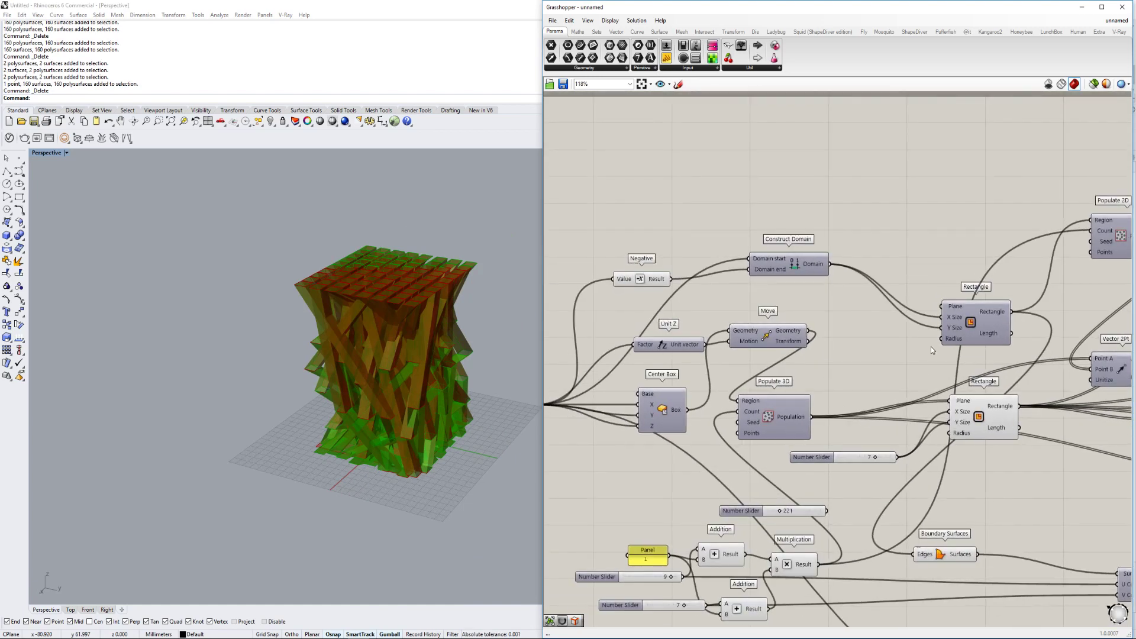
scroll(911, 343, up, 2)
scroll(835, 431, up, 1)
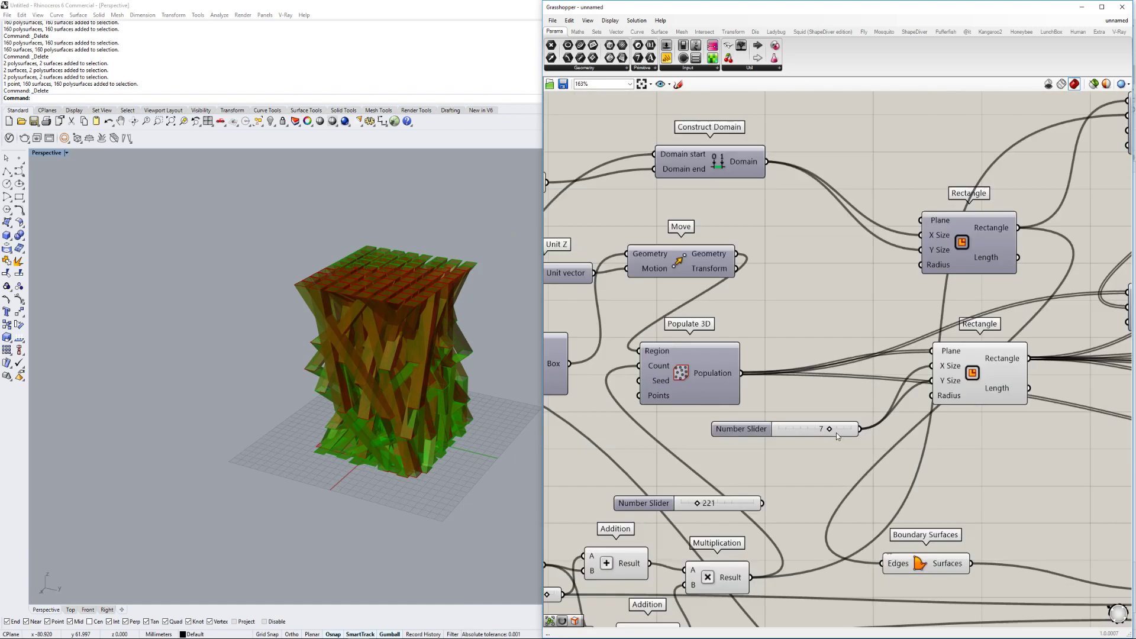
drag(827, 431, 614, 442)
scroll(758, 433, down, 4)
right_drag(693, 457, 822, 436)
Remove the unconnected 221 slider and place the rectangle size slider directly below the slider set to 24.
click(834, 449)
scroll(841, 450, down, 4)
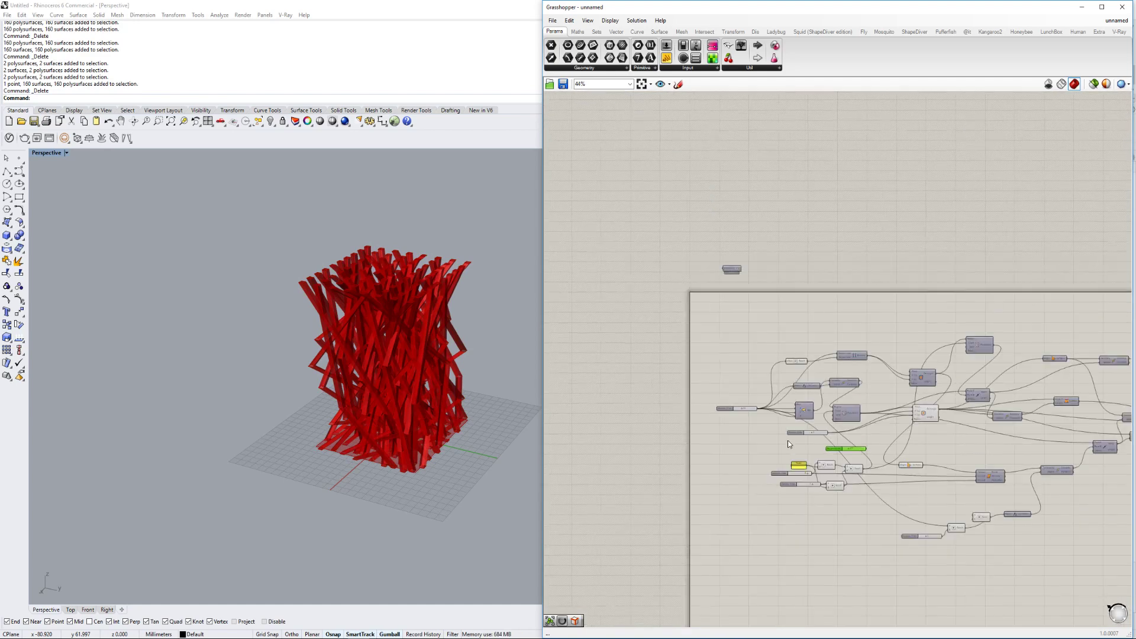
scroll(800, 434, up, 5)
drag(790, 439, 644, 425)
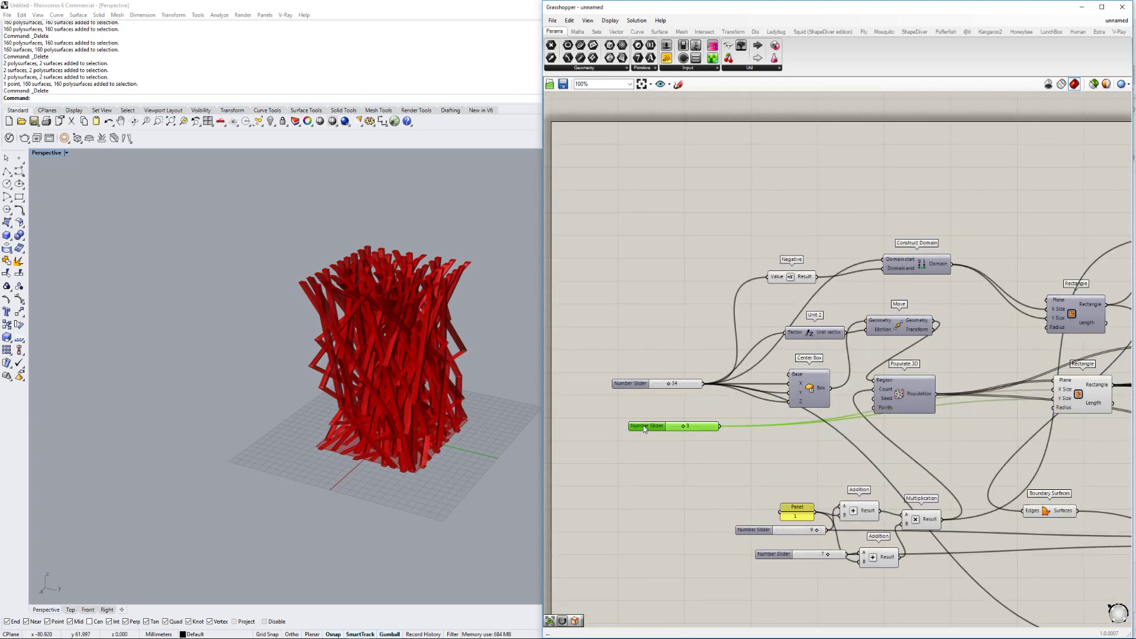
Examine the tower preview and the whole definition from the input sliders to the final Group component.
scroll(402, 355, up, 5)
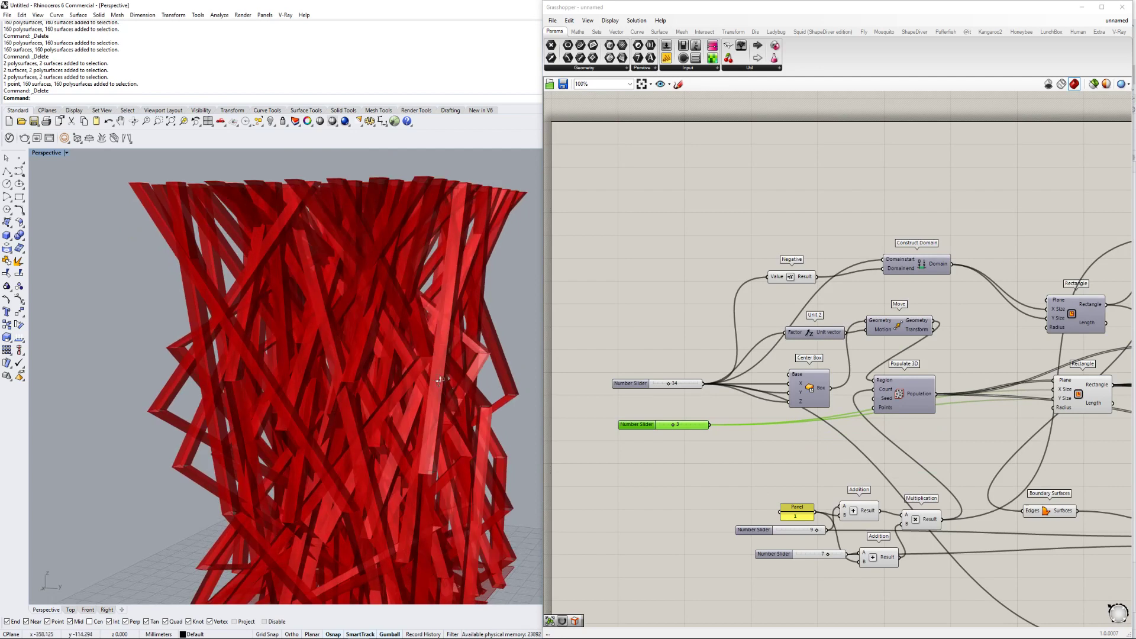
scroll(436, 401, down, 4)
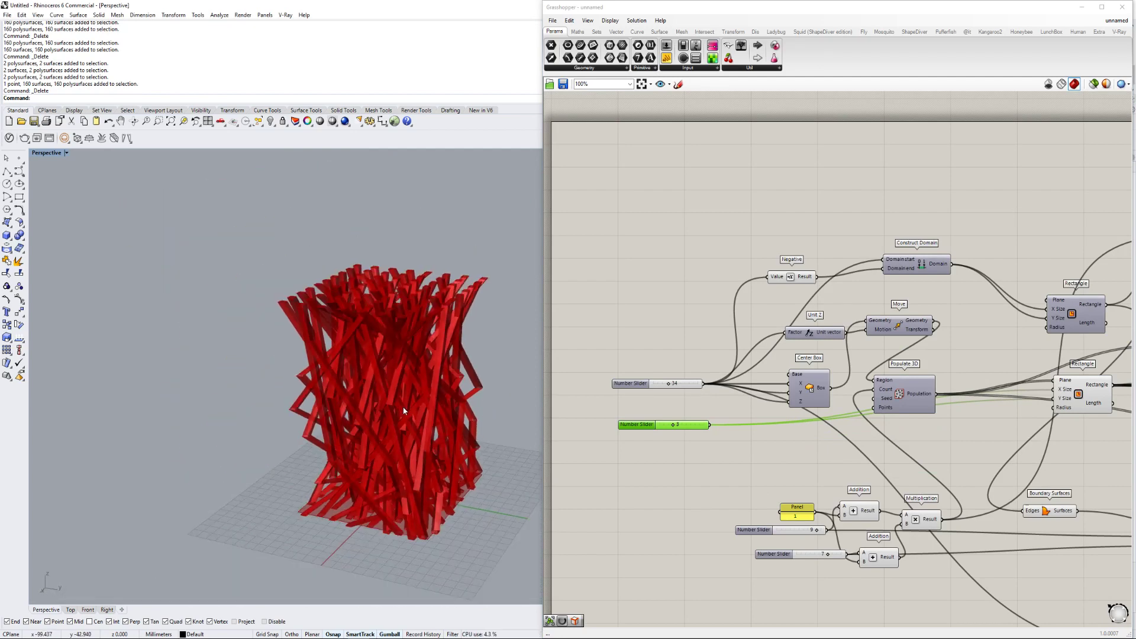
scroll(620, 410, down, 5)
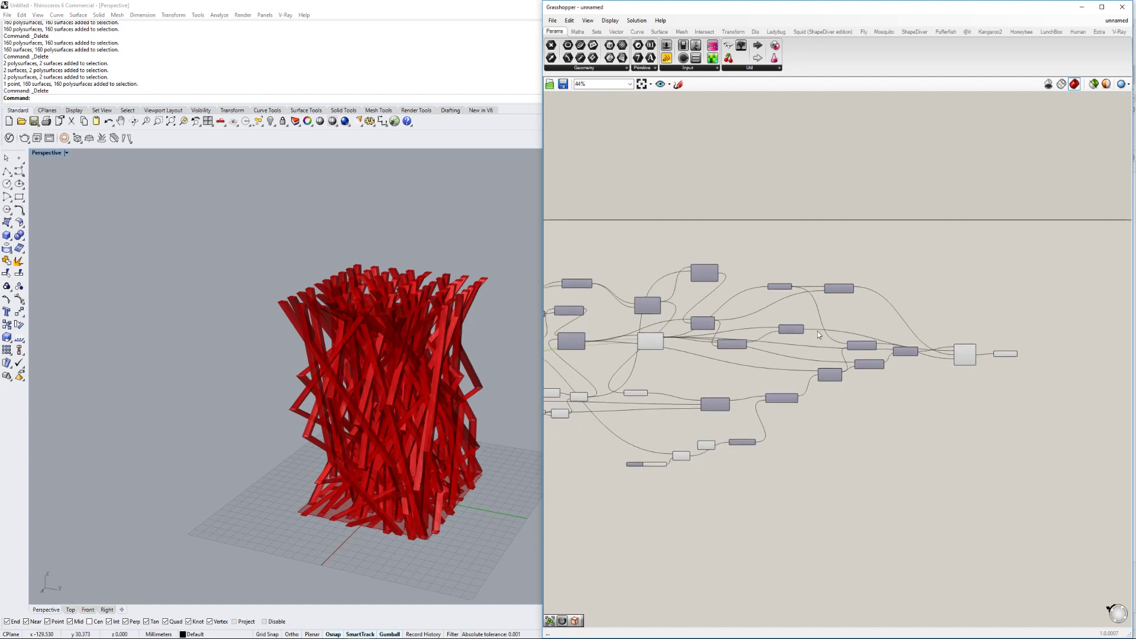
mouse_move(863, 332)
right_down()
mouse_move(810, 337)
mouse_move(853, 327)
right_up()
scroll(871, 325, up, 3)
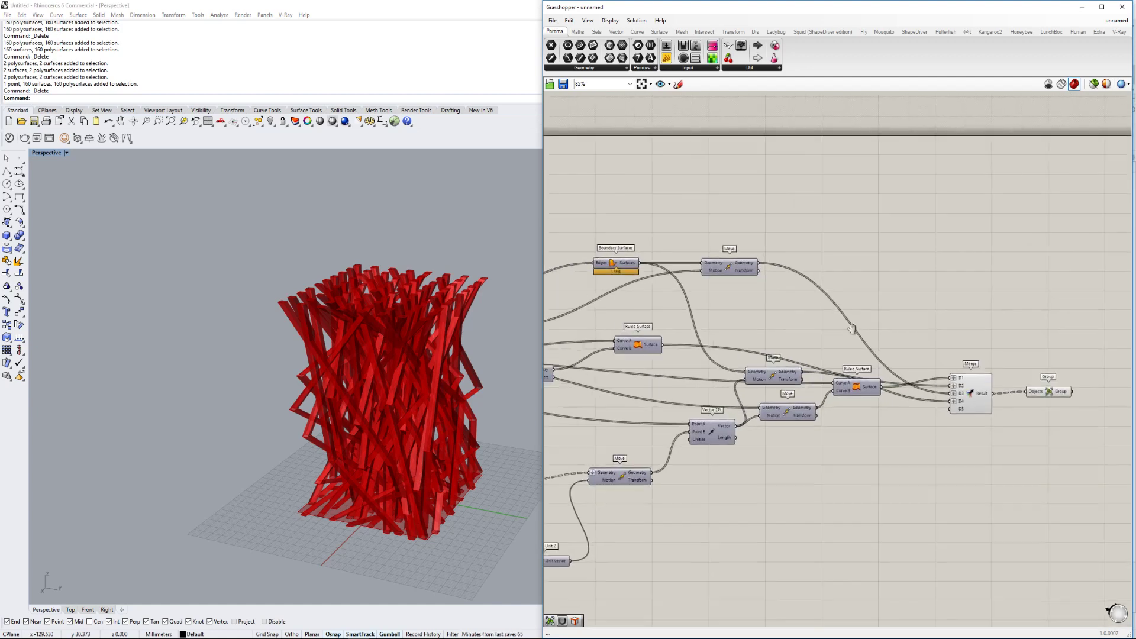
scroll(852, 327, down, 3)
right_drag(694, 351, 886, 307)
scroll(673, 307, up, 1)
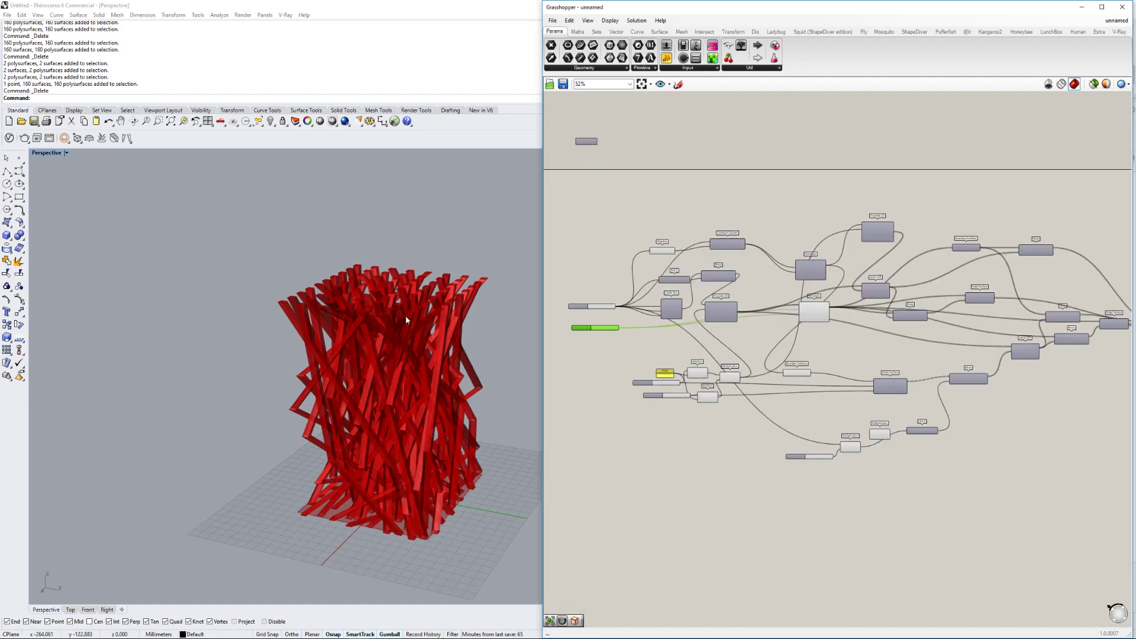
right_drag(406, 315, 477, 282)
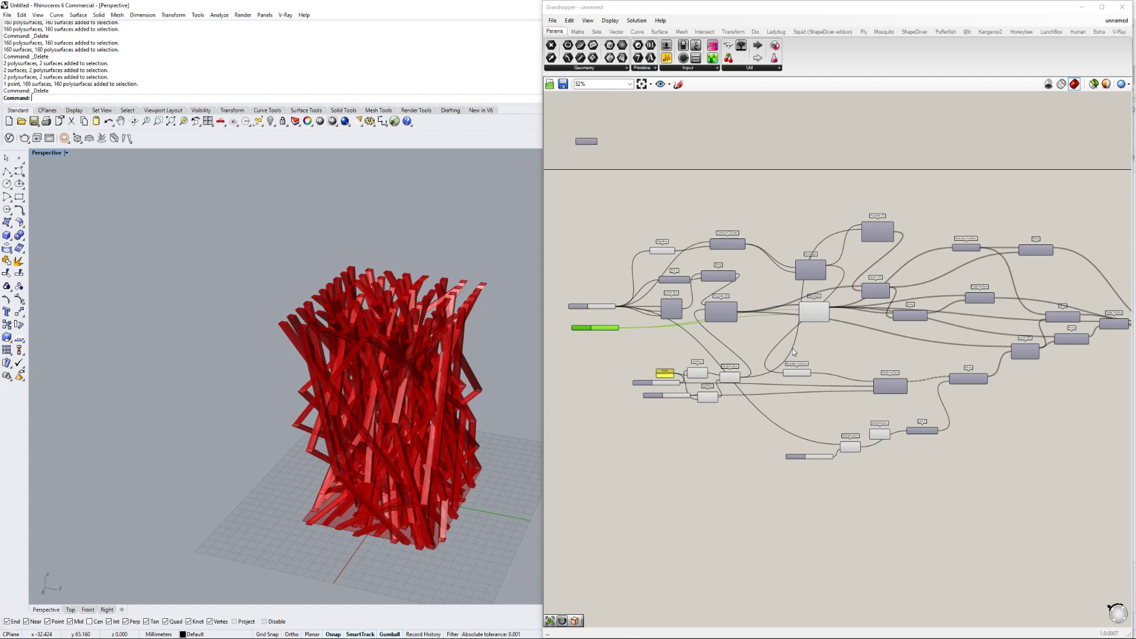
Turn on the preview of the Populate 3D points and inspect them inside the tower.
scroll(910, 308, up, 5)
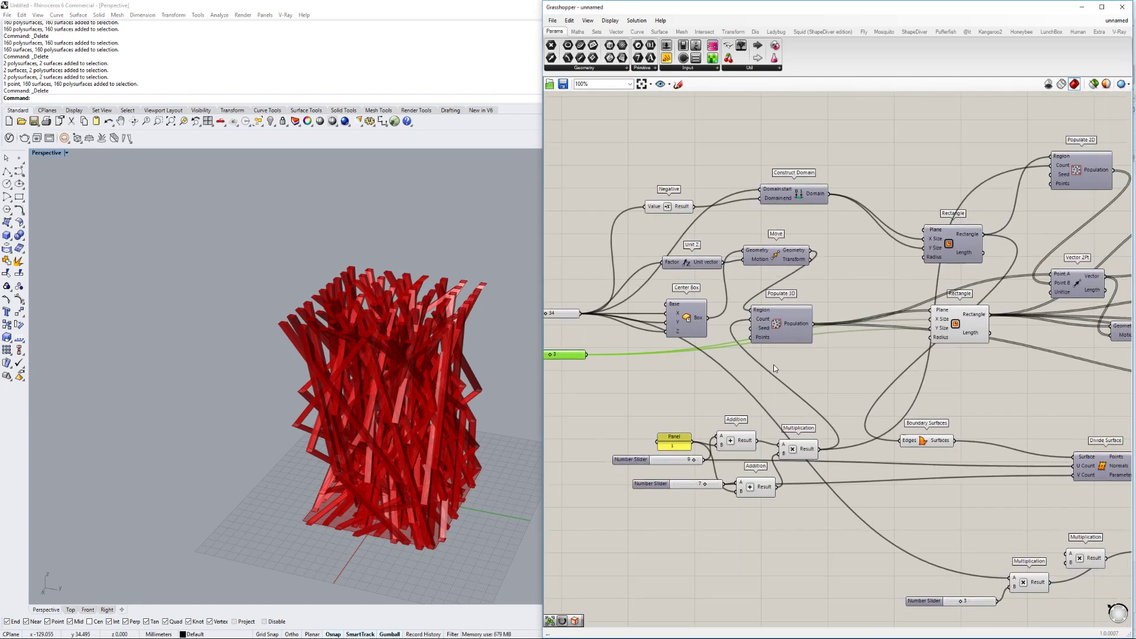
scroll(763, 367, down, 1)
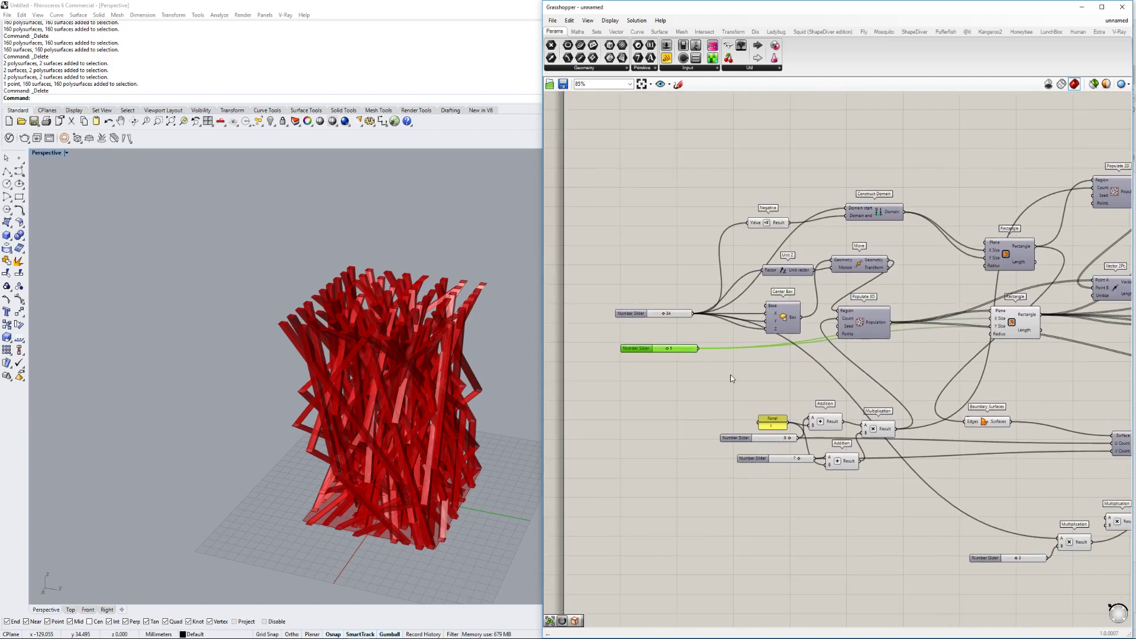
scroll(732, 335, up, 2)
right_click(644, 348)
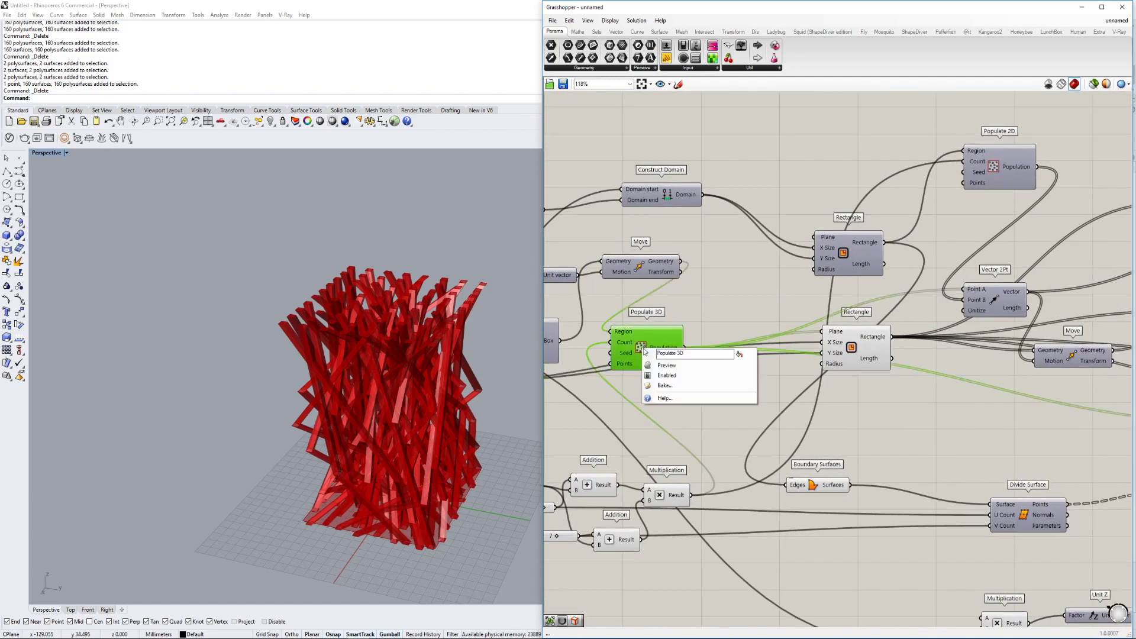
click(667, 365)
right_drag(432, 423, 427, 376)
scroll(427, 375, up, 7)
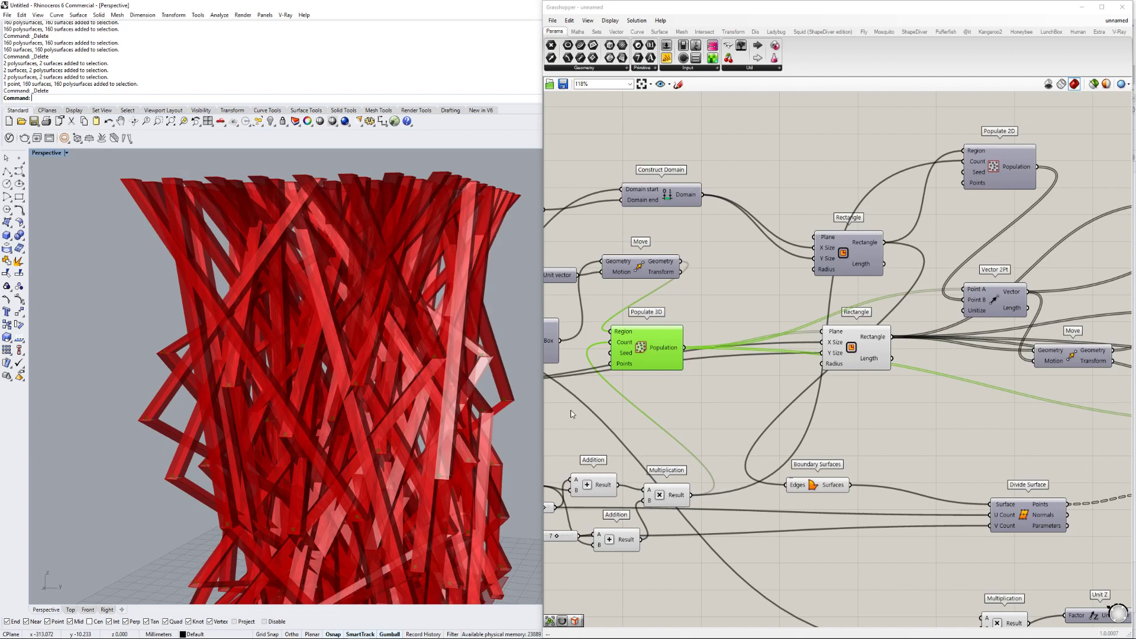
Add a Point parameter, assign it a single point picked beside the tower's base, and raise that point vertically to about mid-height.
double_click(735, 402)
text(point)
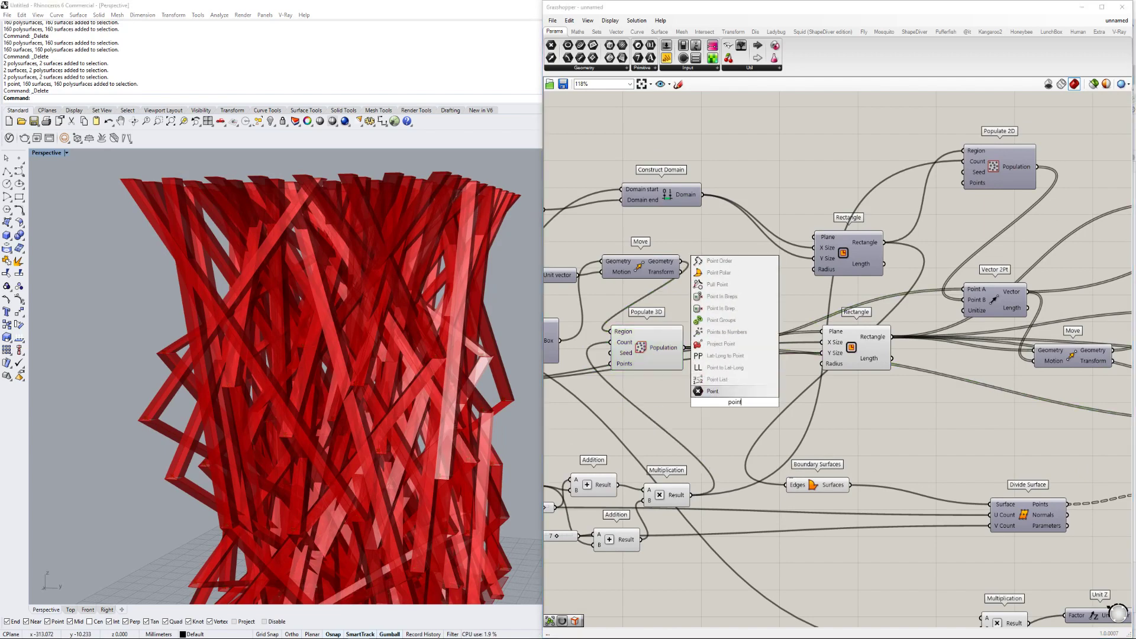
click(723, 390)
right_click(731, 405)
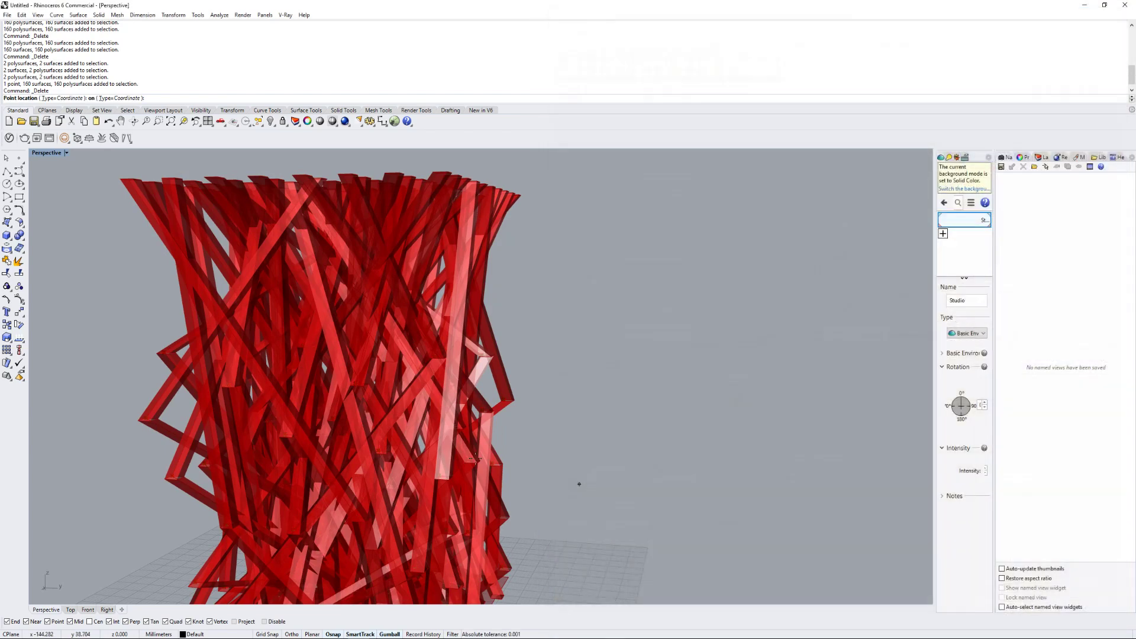
click(769, 531)
click(478, 542)
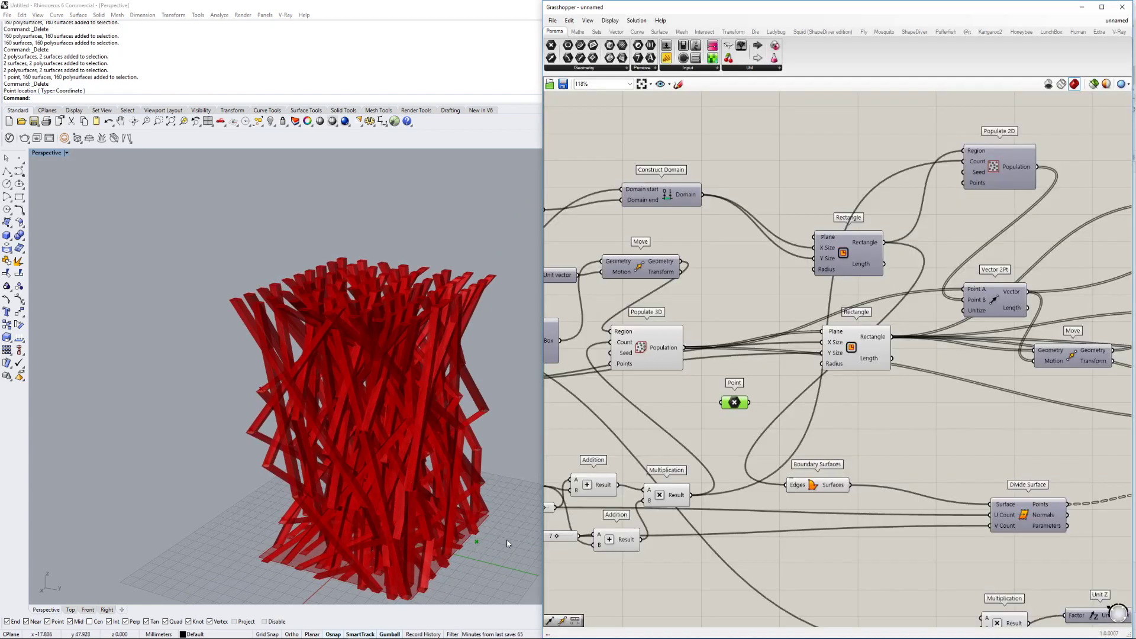
right_drag(479, 547, 476, 530)
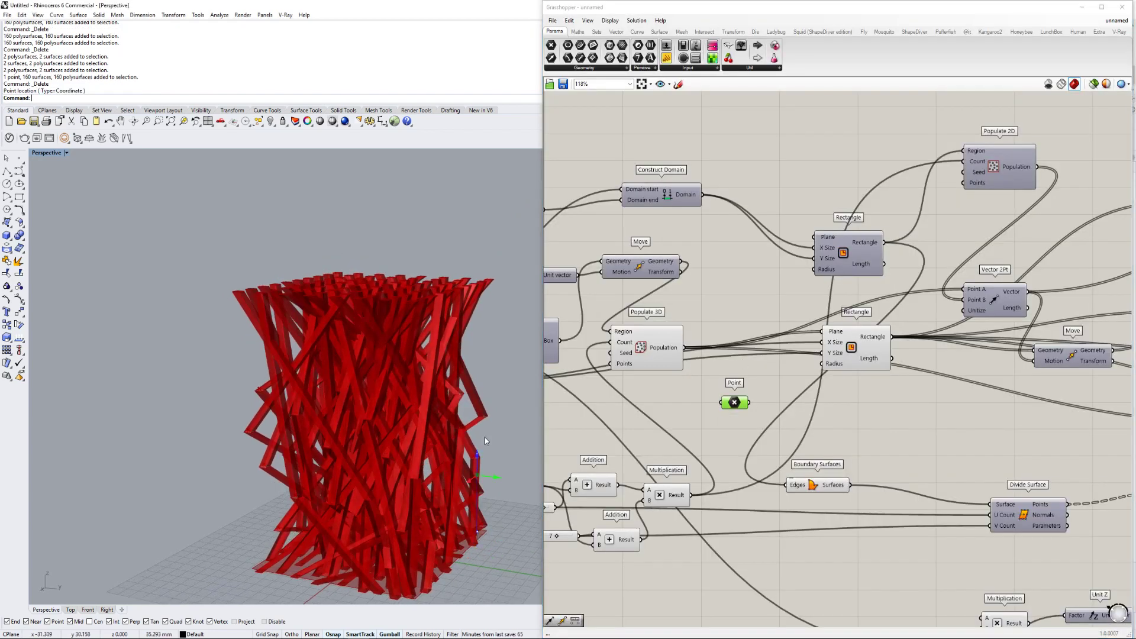
scroll(690, 390, up, 2)
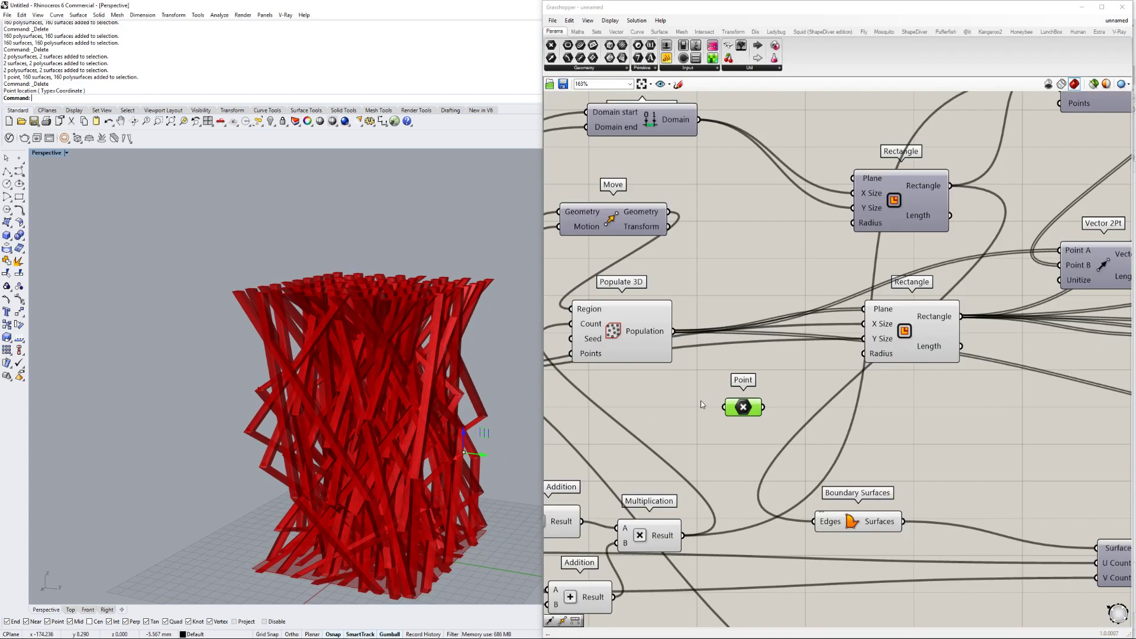
Add a Distance component with the Populate 3D points as Point A and the picked Point parameter as Point B.
double_click(690, 410)
text(distan)
key(Return)
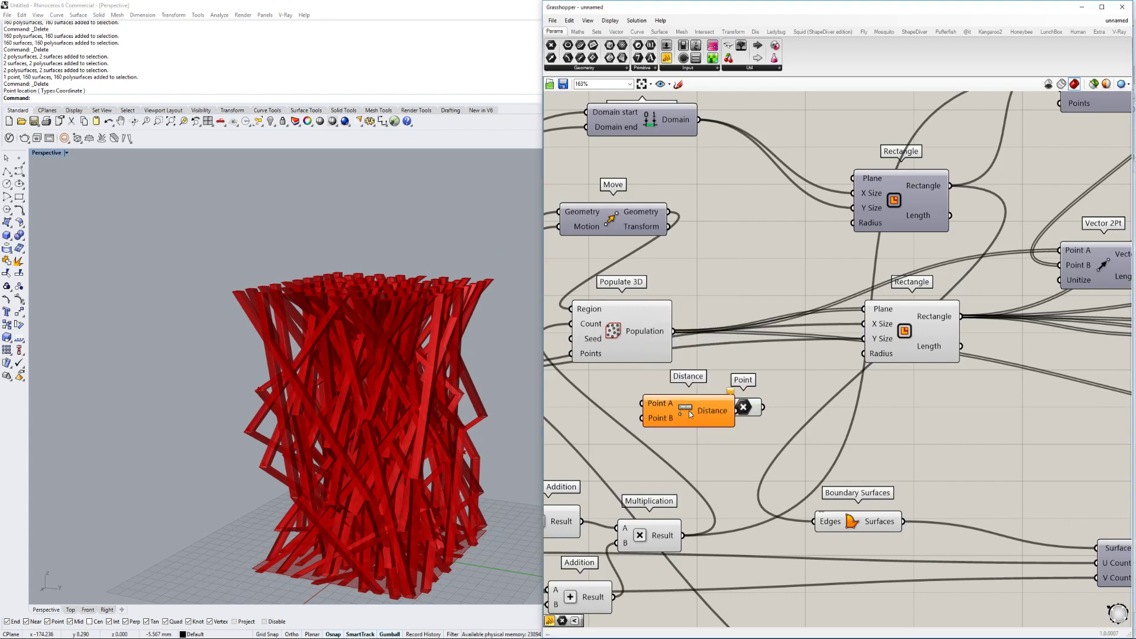
drag(690, 414, 812, 406)
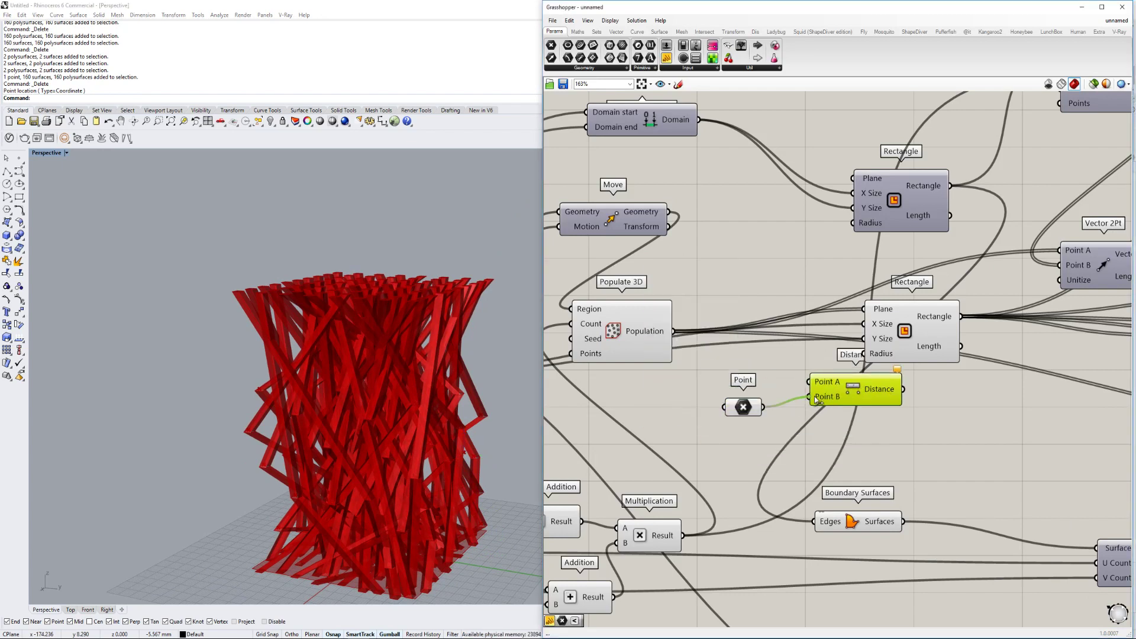
drag(786, 367, 672, 331)
Move the Point parameter and the Distance component into the free space below the slider set to 3.
click(740, 412)
scroll(853, 404, down, 2)
right_drag(852, 403, 765, 353)
scroll(765, 350, down, 3)
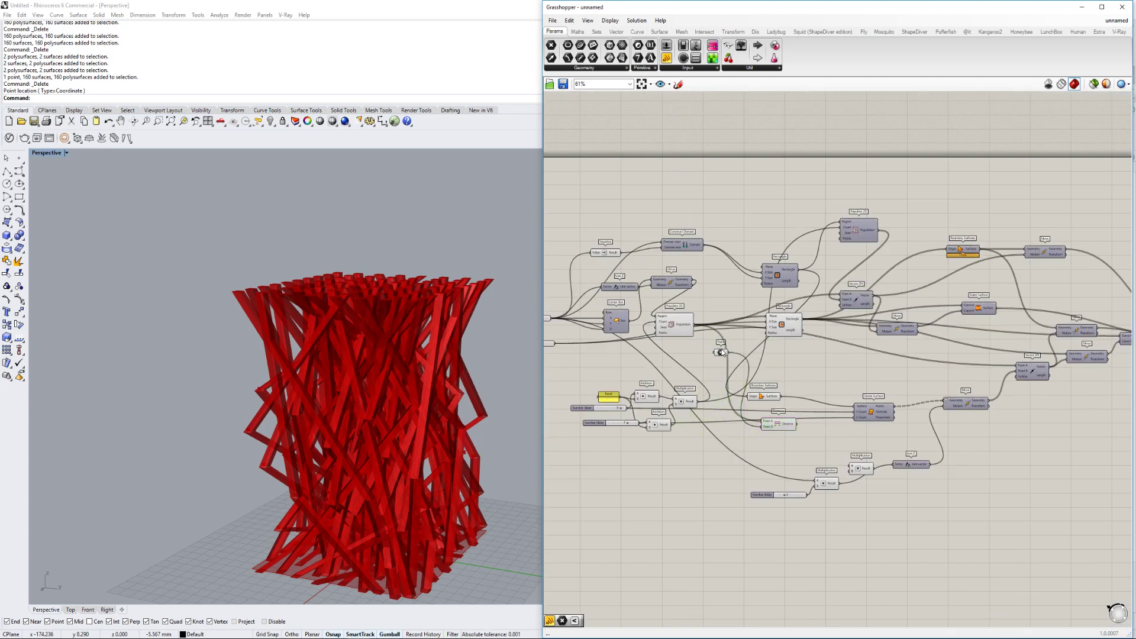
drag(702, 443, 679, 483)
drag(787, 420, 803, 511)
scroll(756, 522, up, 3)
drag(629, 461, 617, 505)
Add a second Point parameter above the first and feed it the Population output of Populate 2D.
double_click(637, 482)
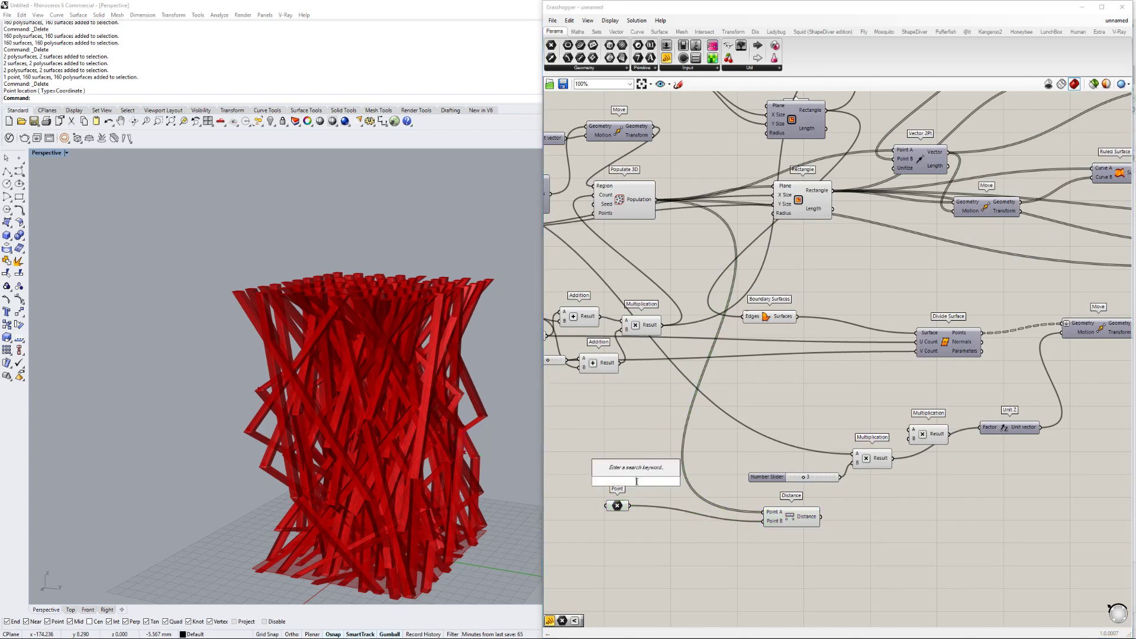
text(point)
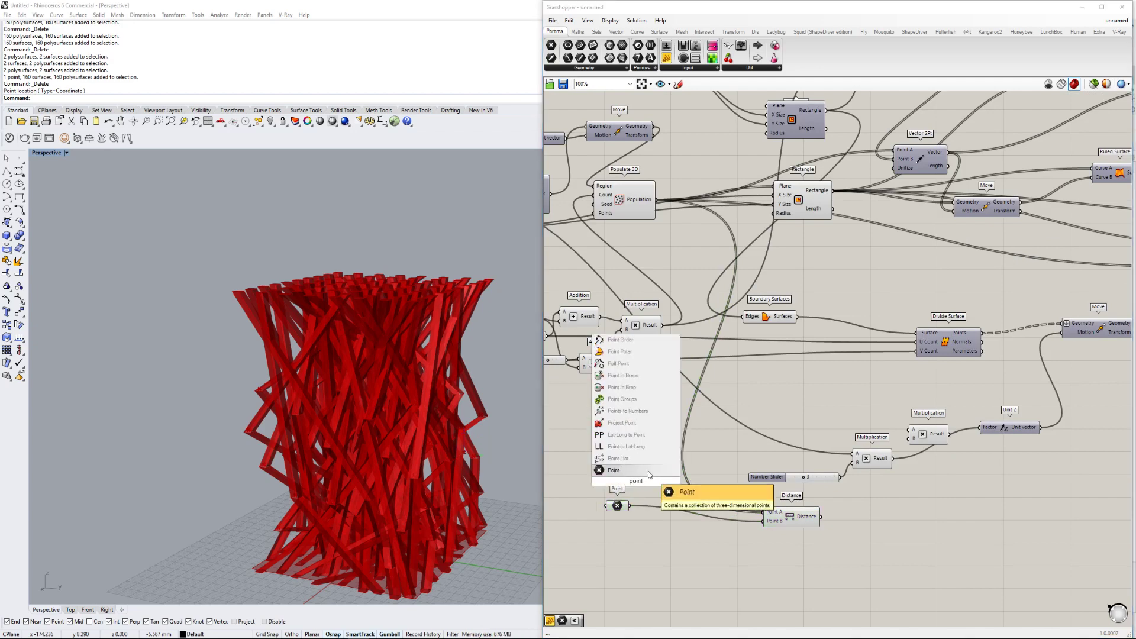
click(648, 471)
right_drag(716, 380, 763, 388)
scroll(835, 220, down, 4)
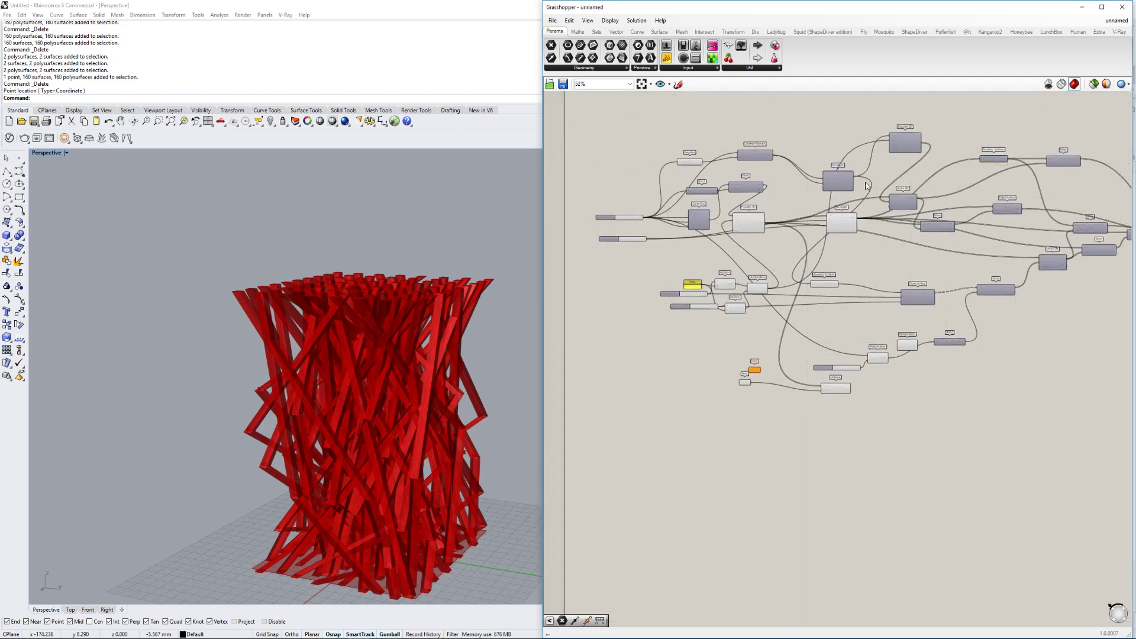
scroll(931, 133, up, 3)
drag(928, 133, 647, 504)
Duplicate the second Point parameter directly above it and feed the copy the Points output of Divide Surface.
right_drag(844, 411, 794, 376)
alt+drag(604, 472, 613, 450)
scroll(613, 452, up, 1)
drag(951, 323, 679, 385)
scroll(618, 448, up, 2)
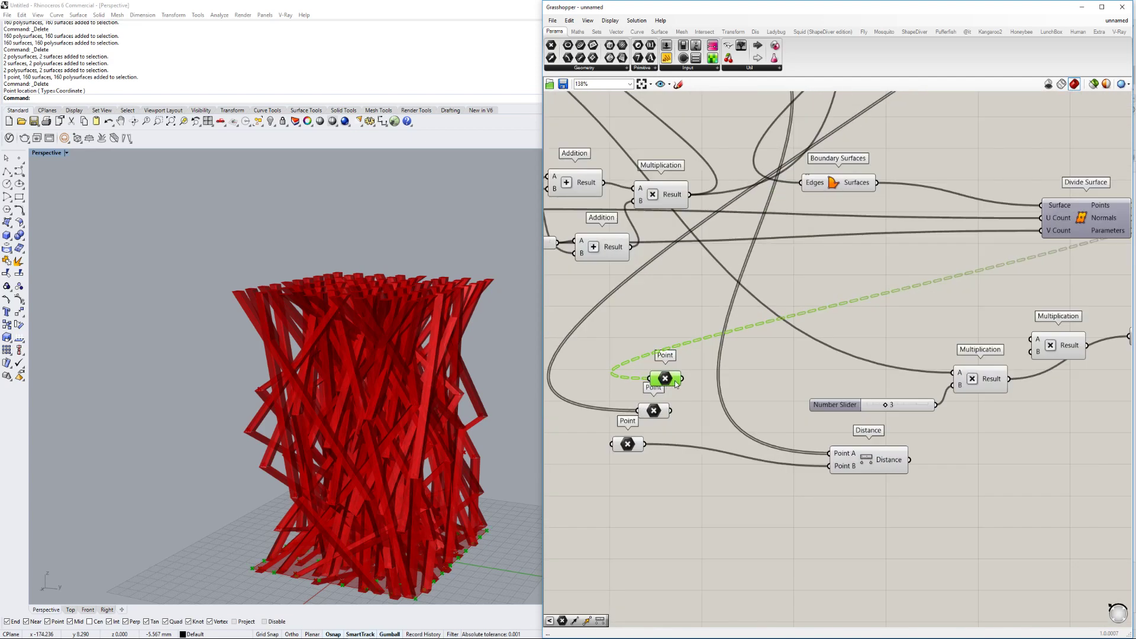
mouse_move(677, 383)
Read the distances output by the Distance component and check which point sets feed it.
right_drag(836, 454, 820, 429)
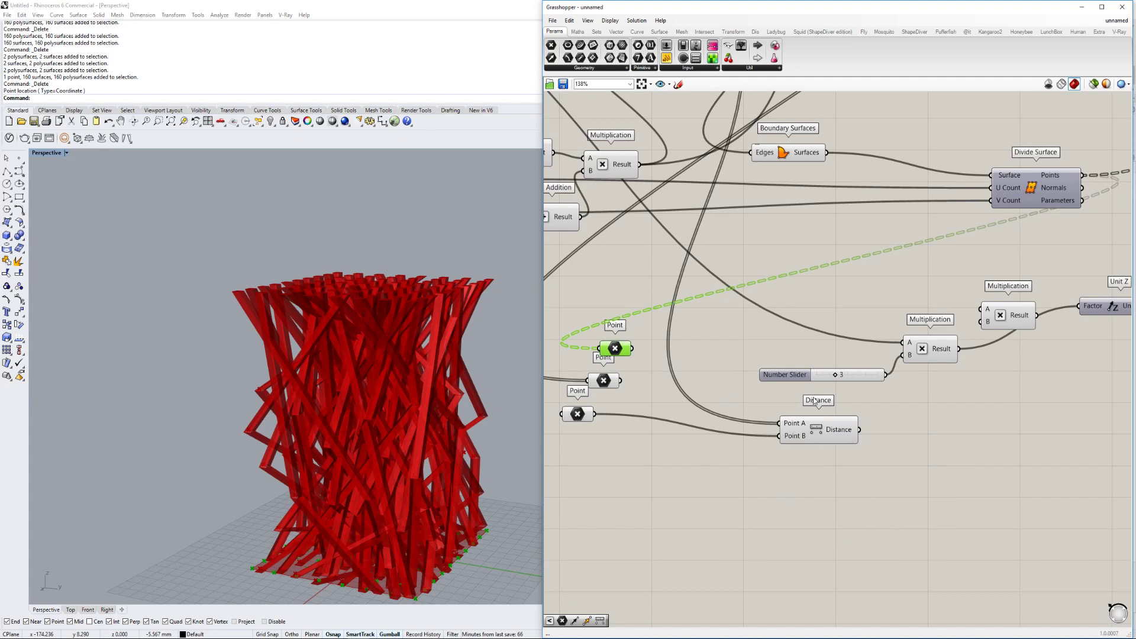
mouse_move(853, 435)
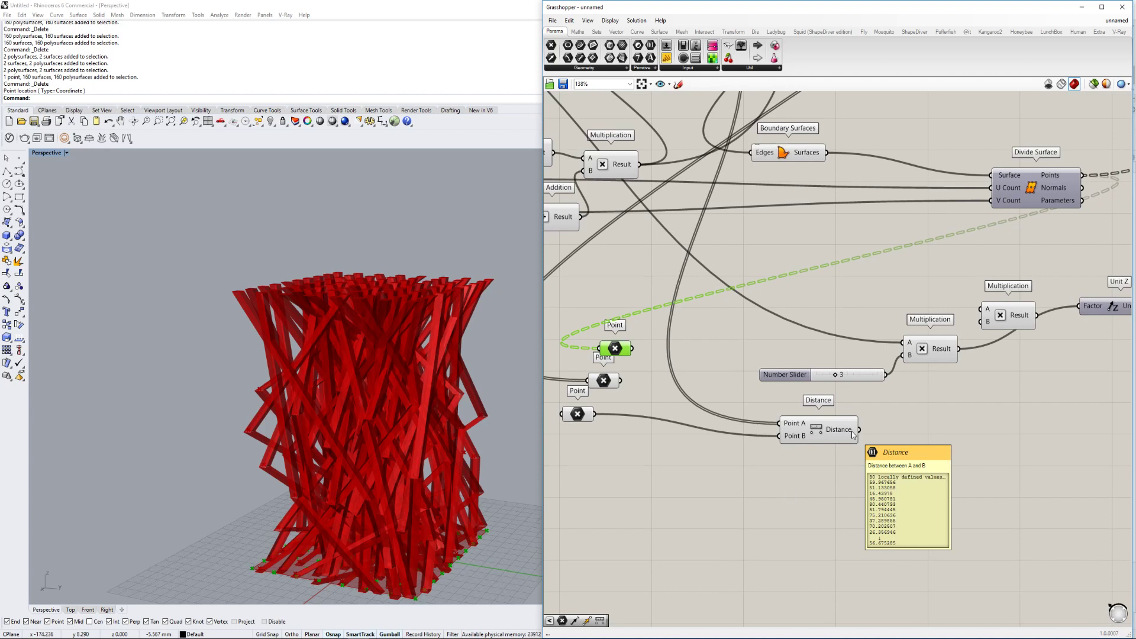
right_drag(853, 435, 850, 409)
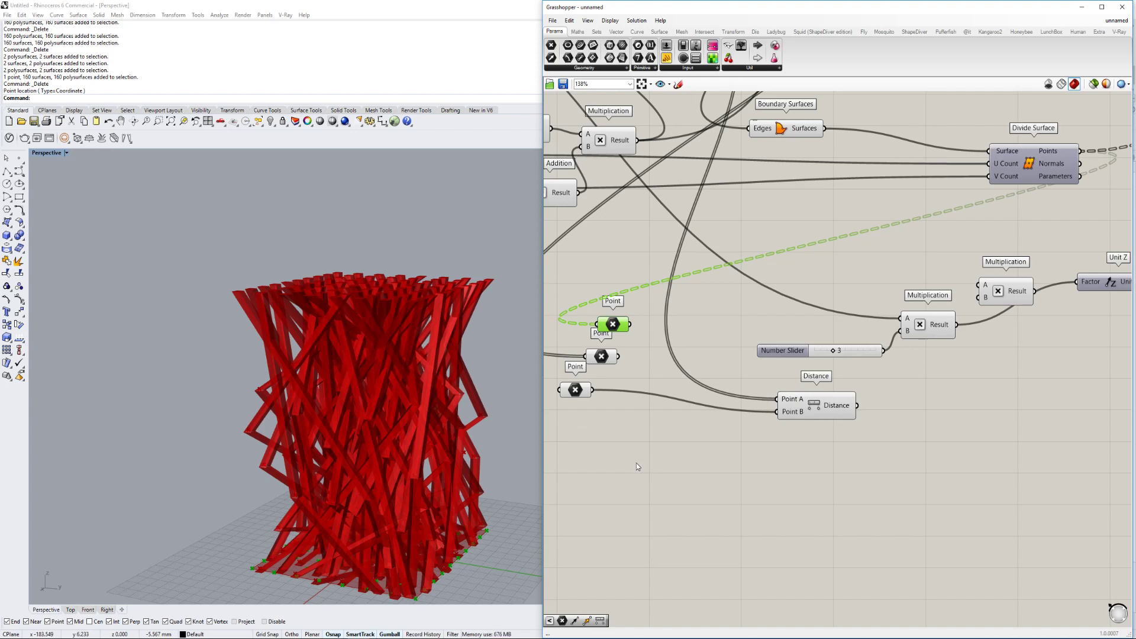
scroll(748, 400, down, 2)
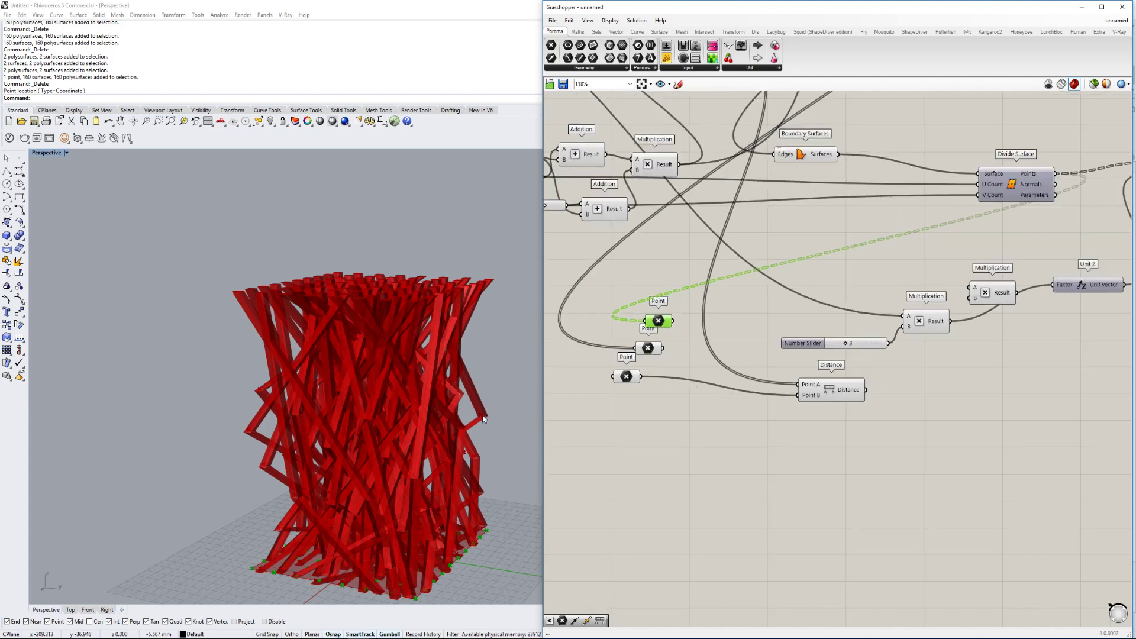
scroll(827, 378, up, 3)
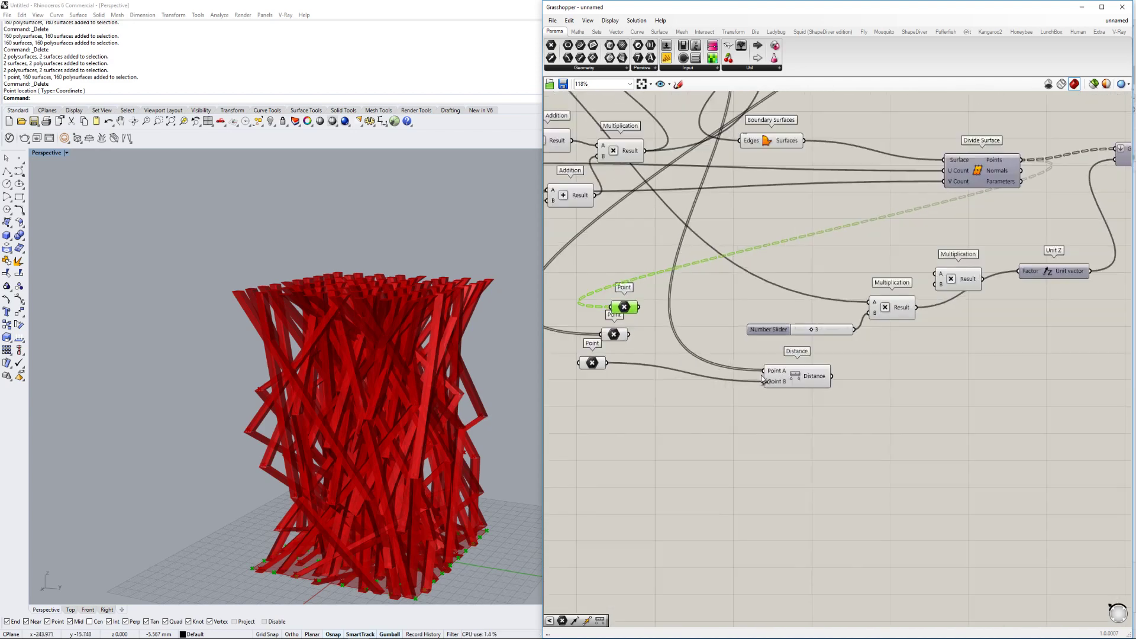
scroll(796, 382, down, 3)
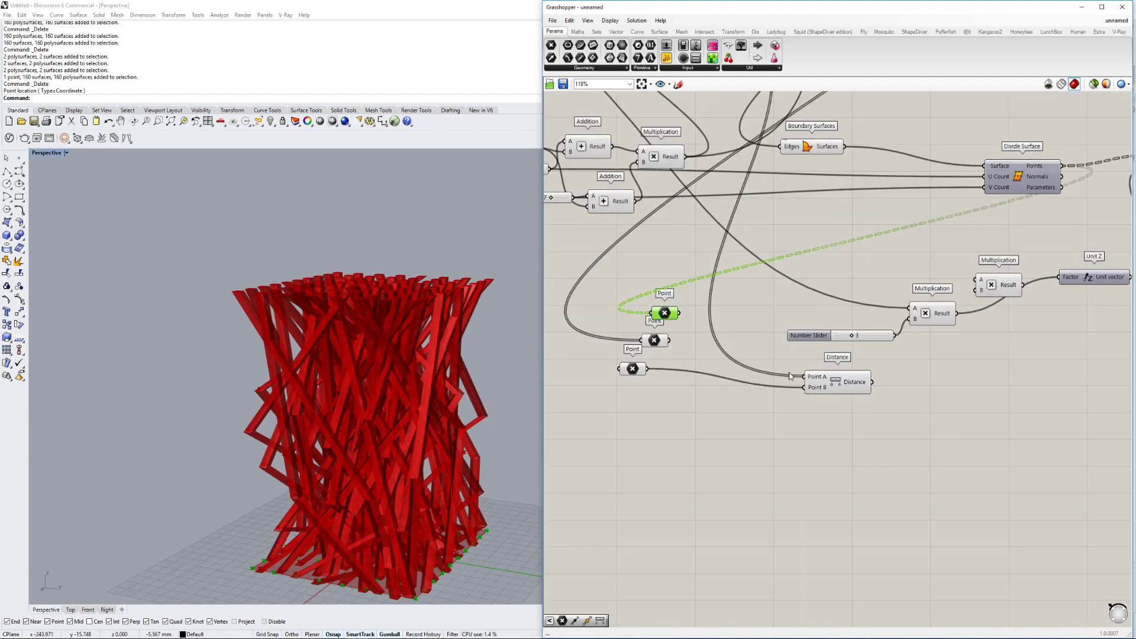
right_drag(719, 369, 723, 386)
double_click(832, 469)
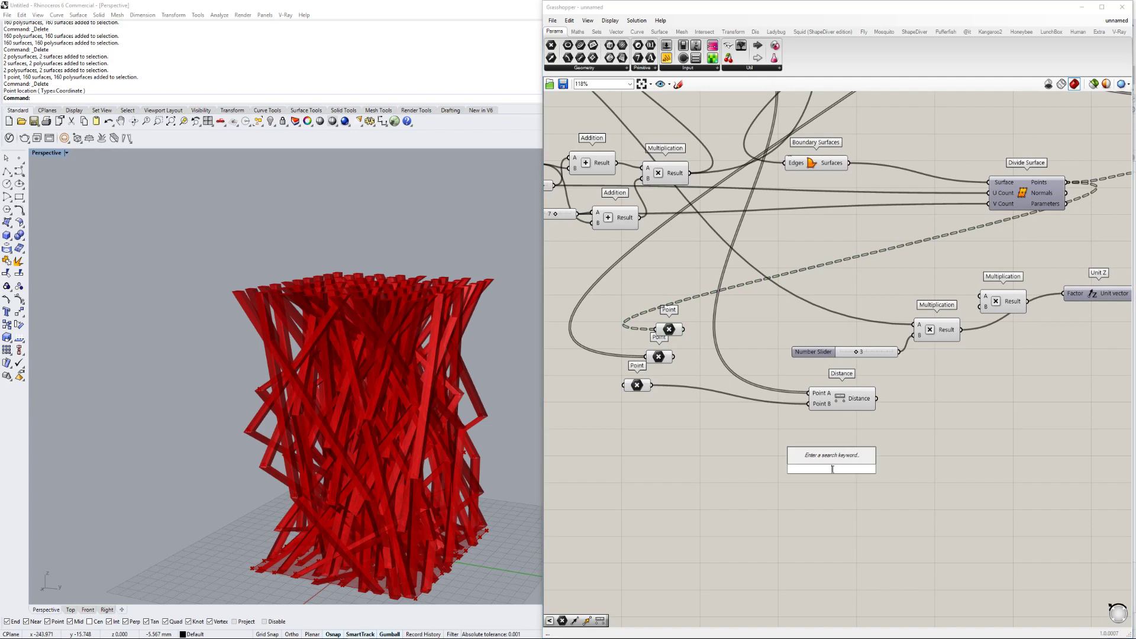
key(Escape)
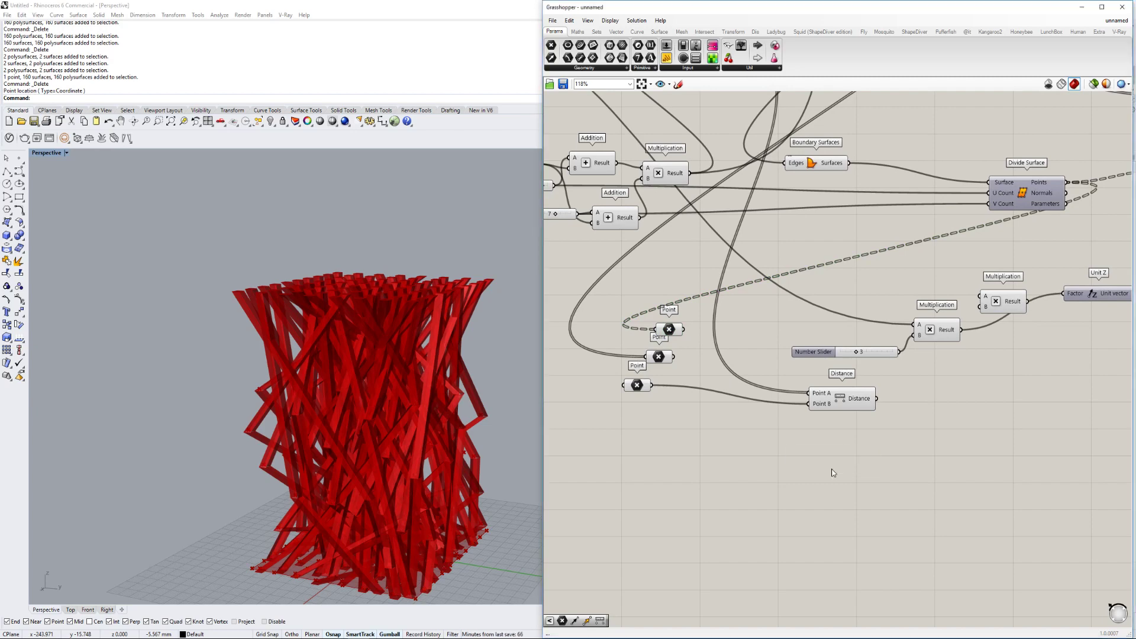
Select the Populate 2D Point parameter, the picked Point parameter and Populate 3D in turn to examine where their points lie on the tower.
mouse_move(442, 244)
right_down()
mouse_move(455, 264)
mouse_move(445, 232)
right_up()
click(656, 359)
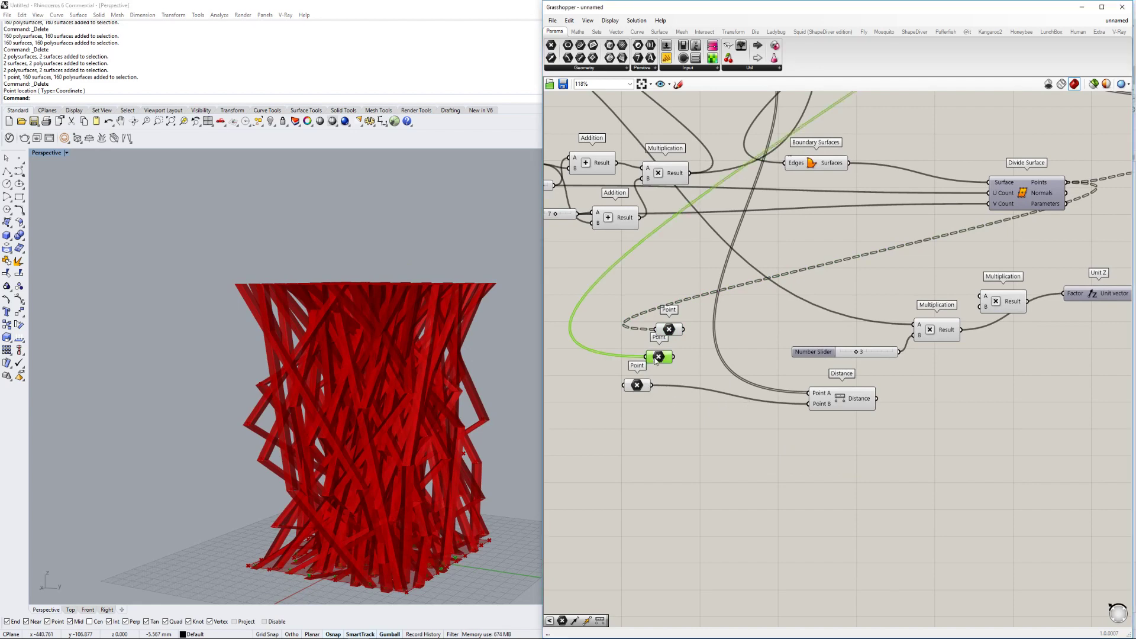
scroll(445, 441, up, 3)
scroll(728, 328, up, 2)
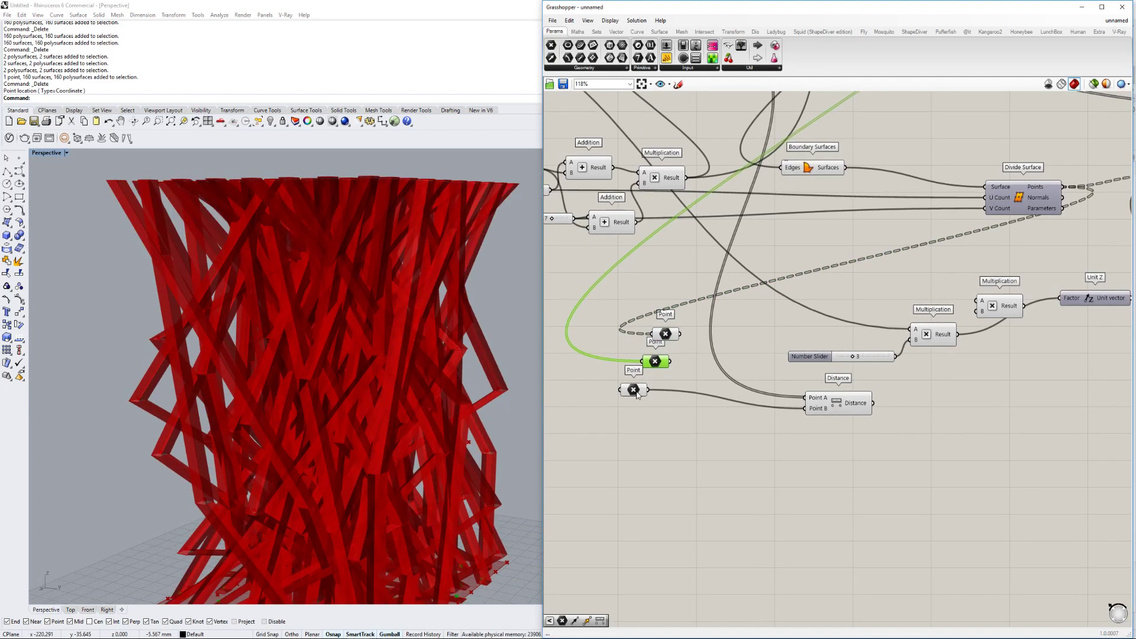
click(633, 392)
right_drag(806, 384, 832, 464)
scroll(794, 396, down, 2)
click(722, 157)
right_drag(378, 414, 405, 420)
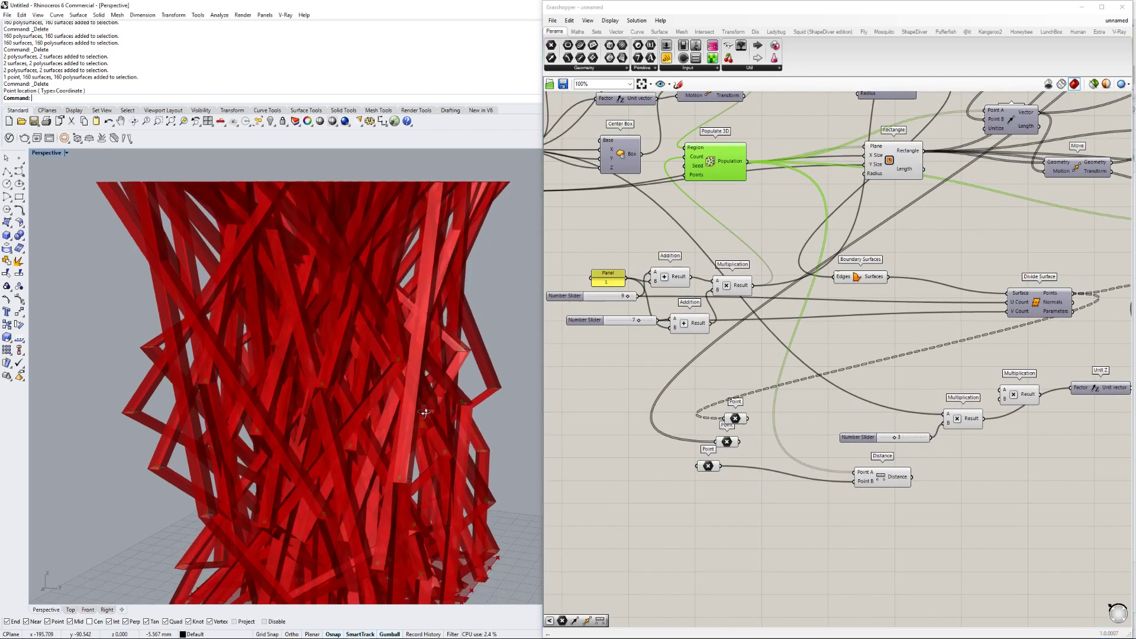
scroll(405, 420, down, 4)
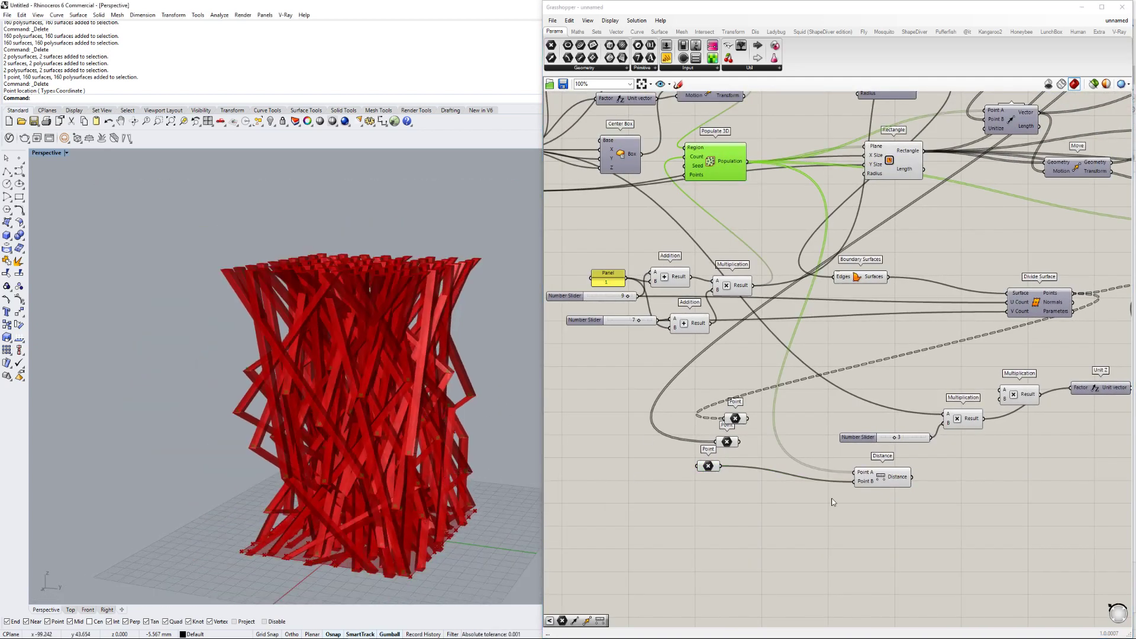
Add a Smaller Than component beside the Distance component.
right_drag(832, 502, 769, 476)
scroll(980, 468, up, 3)
double_click(794, 458)
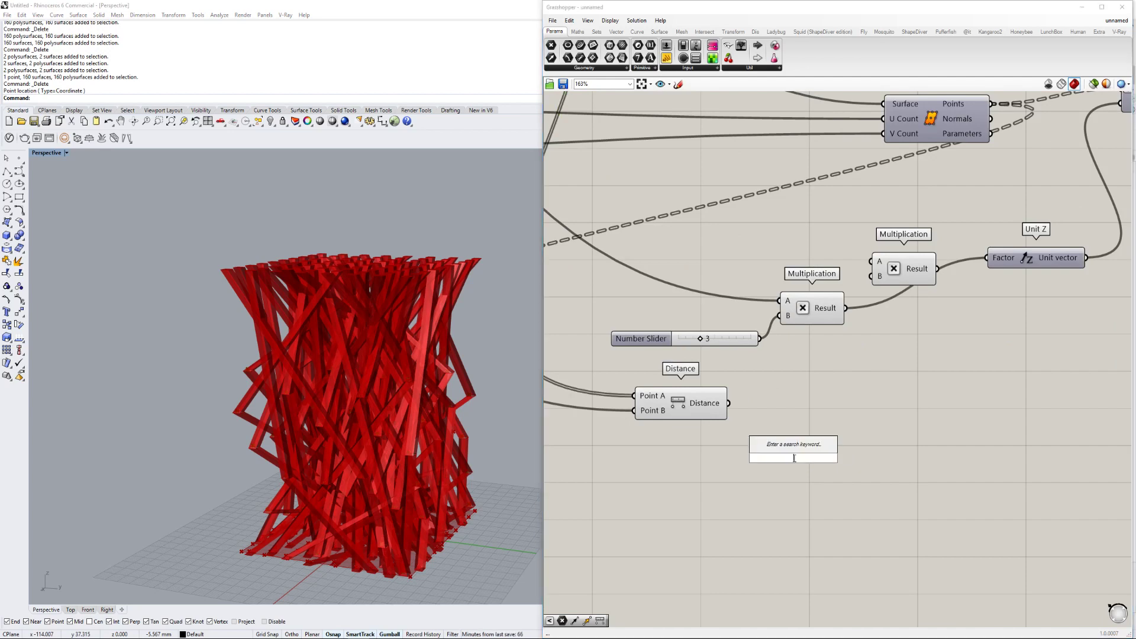
text(small)
key(Return)
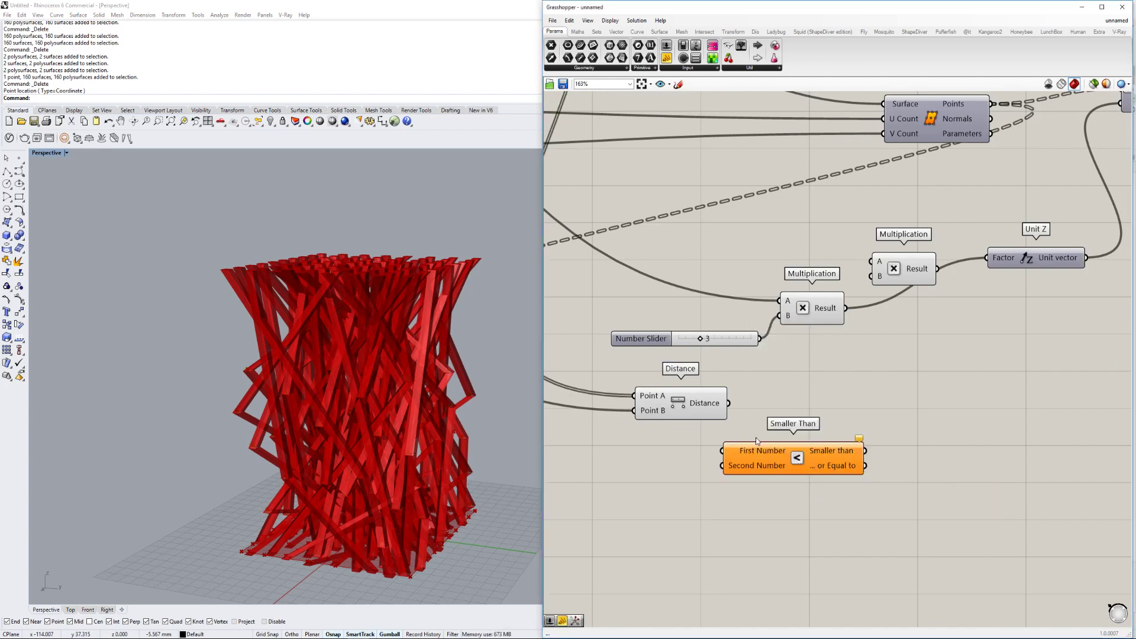
Add a number slider of 11 as Smaller Than's Second Number and feed its First Number the Distance output.
double_click(638, 482)
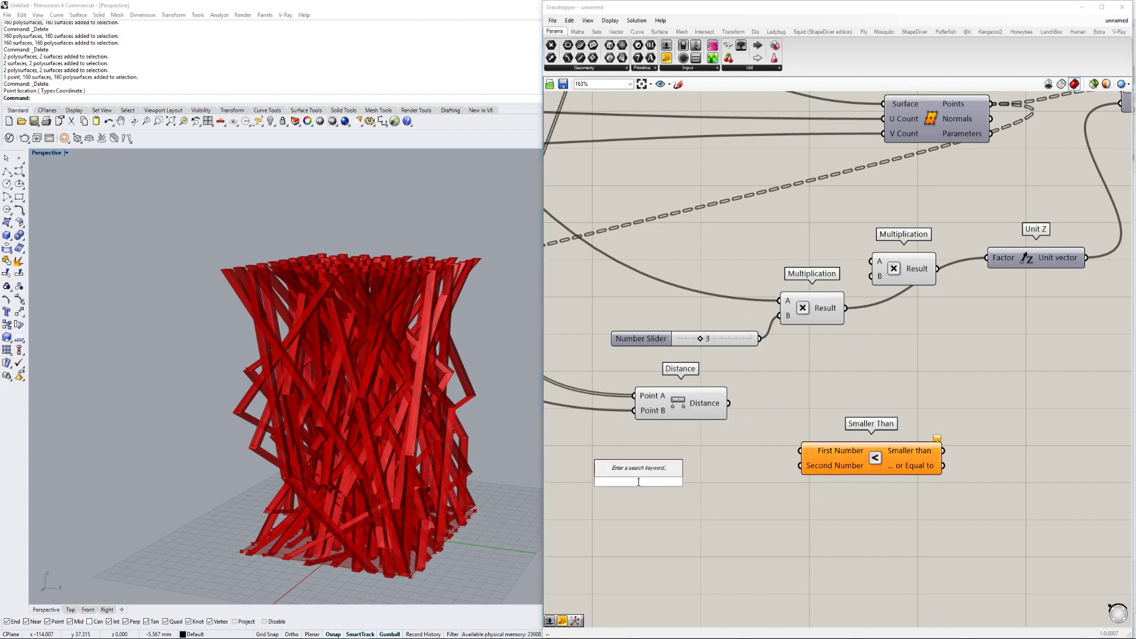
text(11)
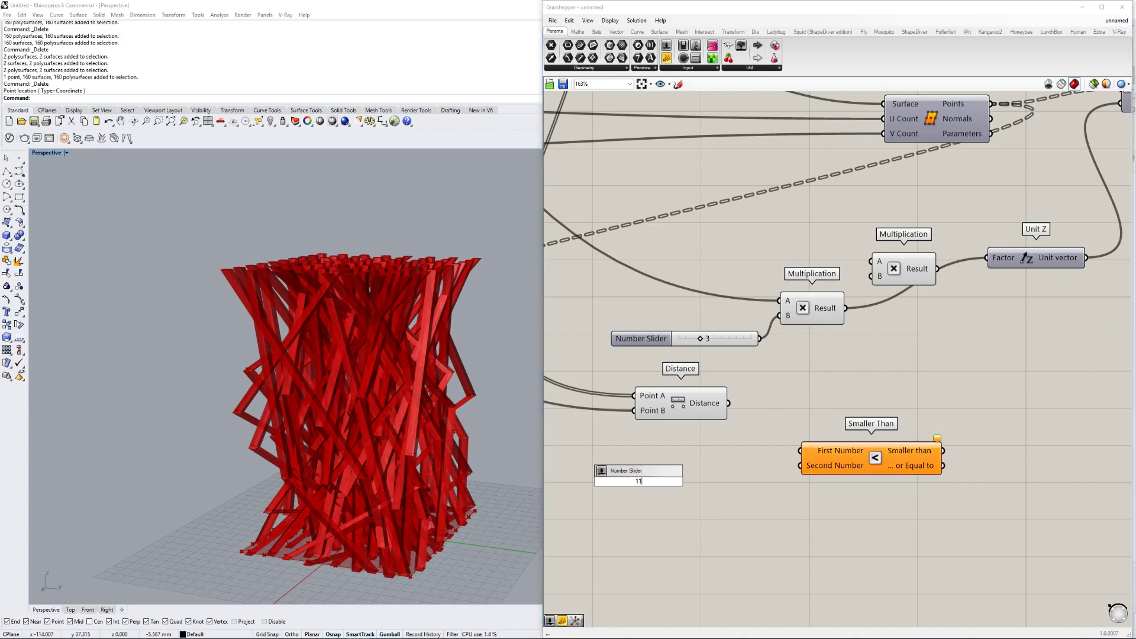
key(Return)
drag(818, 467, 728, 403)
Add a Panel fed by the Smaller than output, enlarge it and examine the values further down its list.
right_drag(860, 420, 734, 403)
double_click(922, 447)
text(panel)
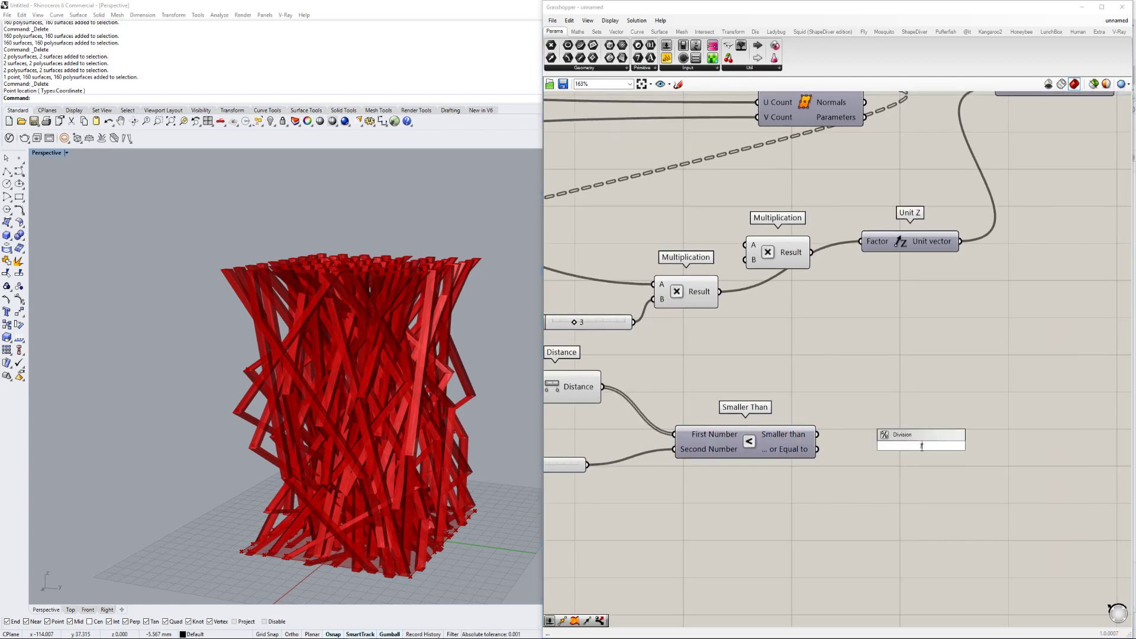
key(Return)
drag(817, 434, 862, 446)
right_drag(990, 480, 948, 452)
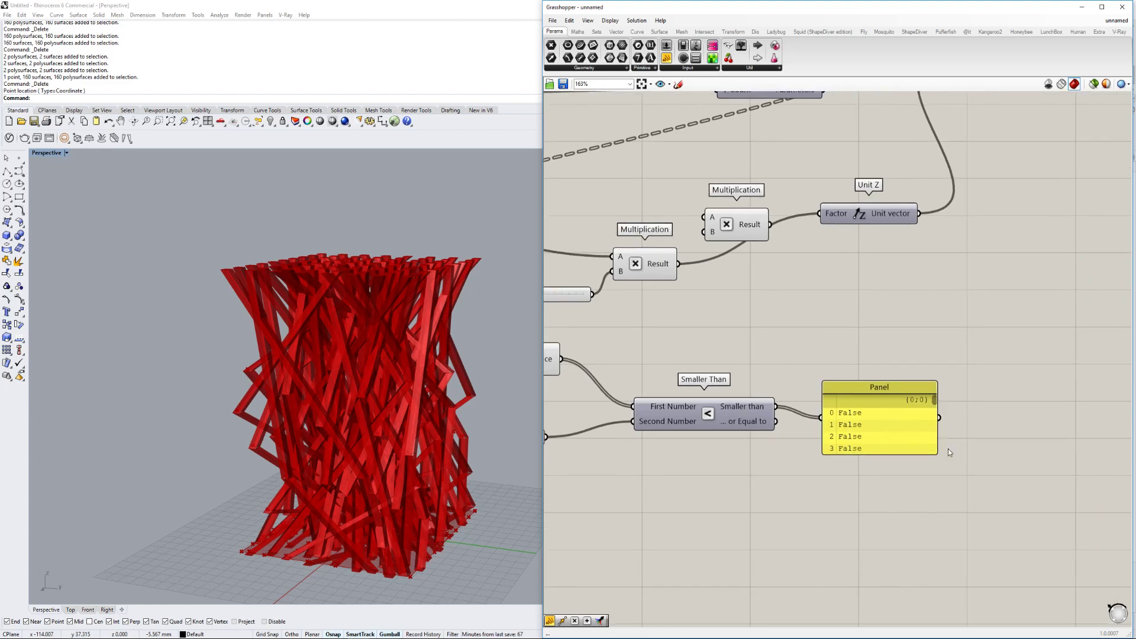
drag(933, 453, 1056, 516)
drag(1057, 408, 1057, 486)
Set the distance threshold slider feeding Smaller Than to 38.
right_drag(888, 451, 965, 429)
scroll(965, 429, down, 2)
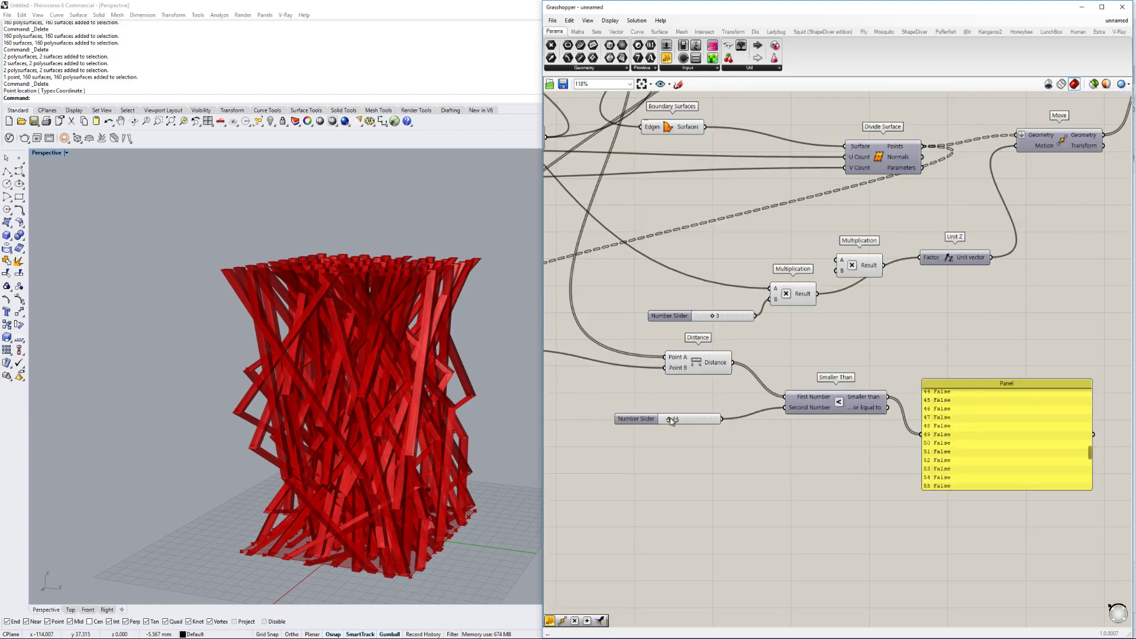
right_drag(887, 424, 821, 427)
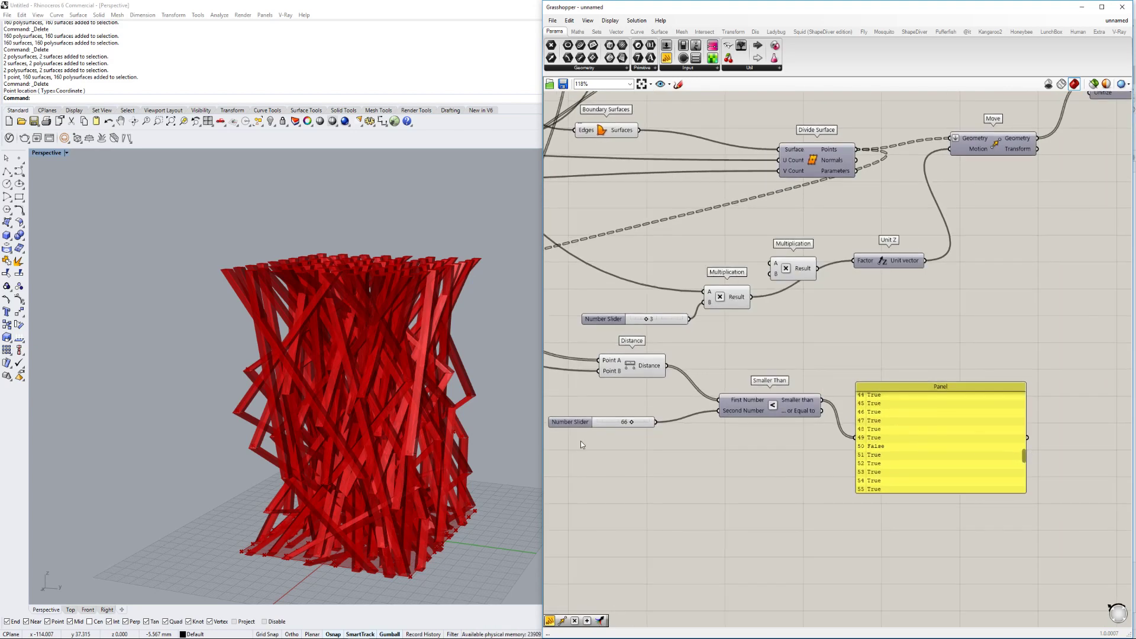
scroll(734, 412, up, 2)
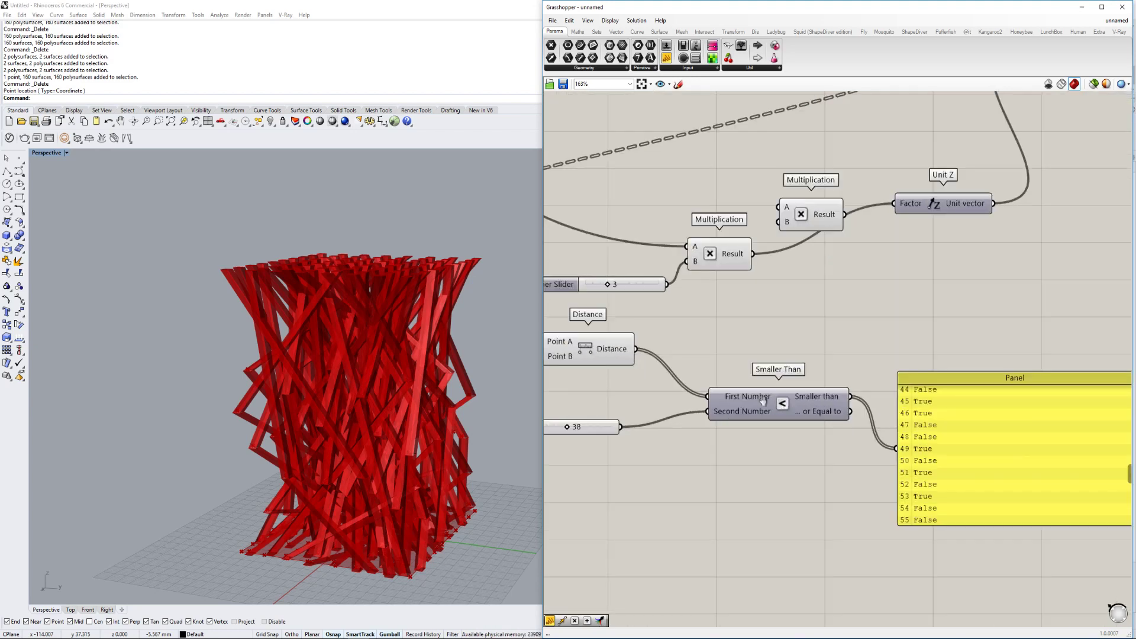
Add a Dispatch component above the Panel, next to Smaller Than.
scroll(763, 401, down, 1)
double_click(815, 361)
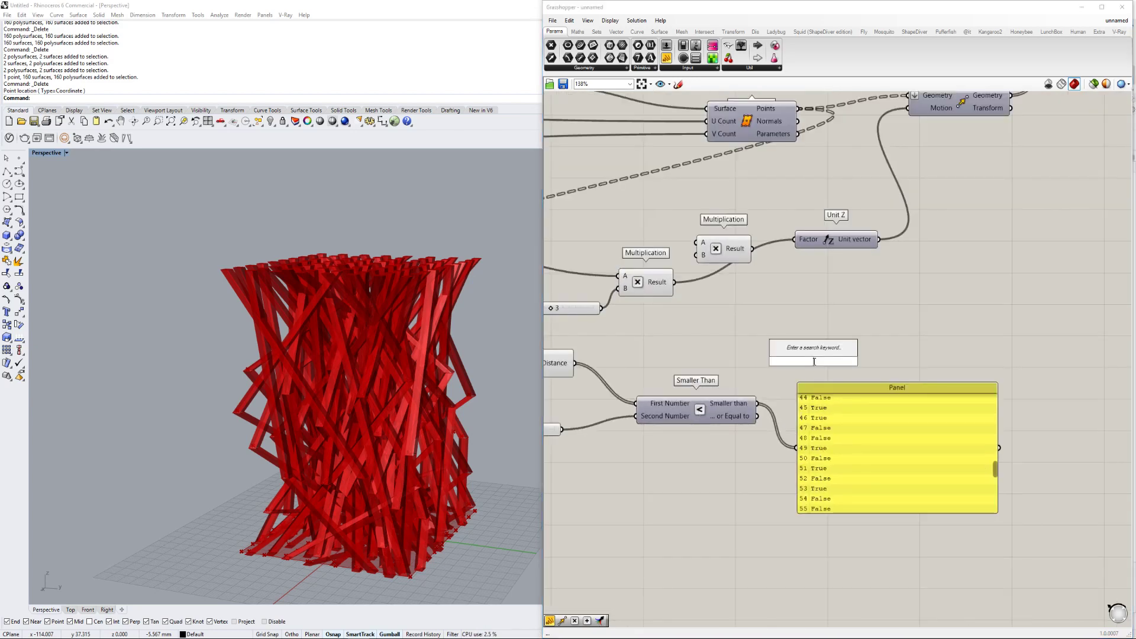
text(disp)
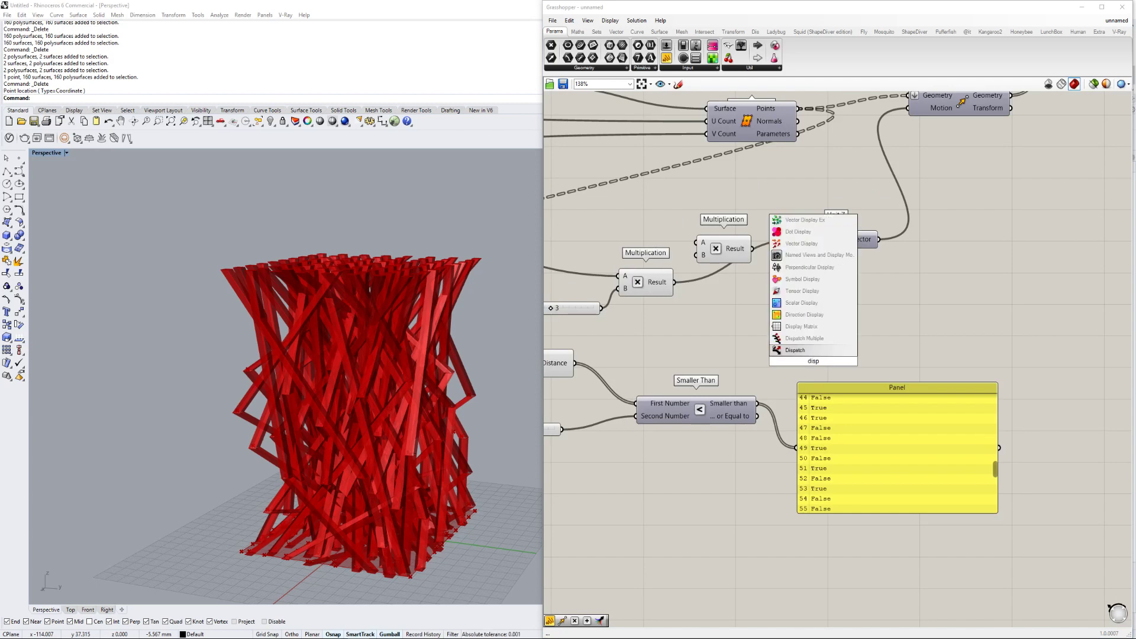
key(Return)
right_drag(759, 403, 752, 427)
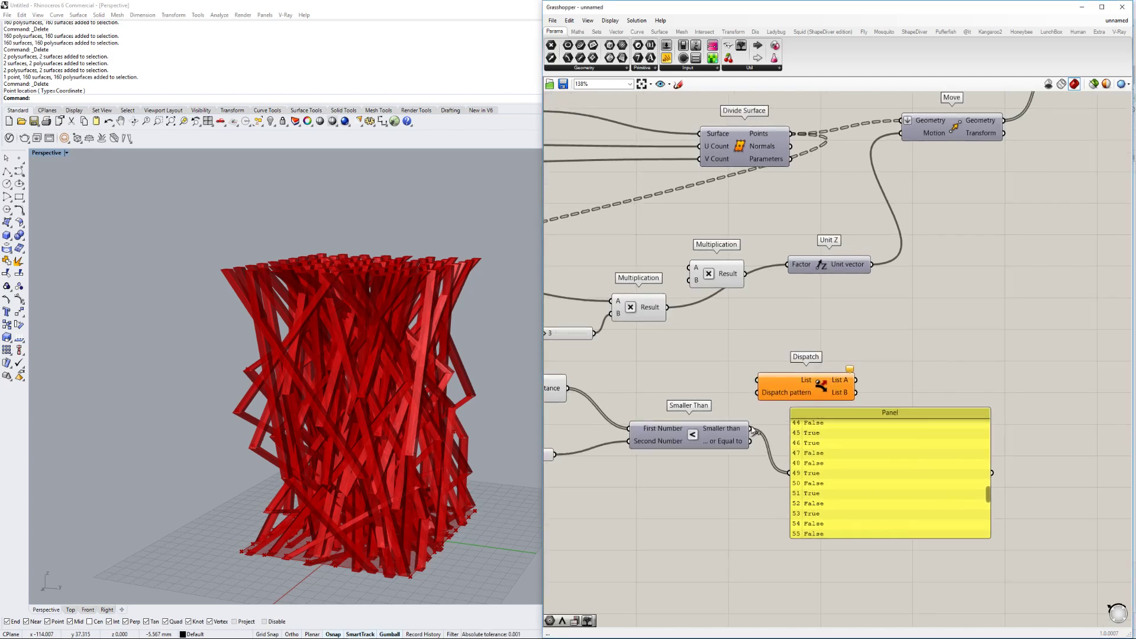
drag(754, 432, 759, 382)
Relocate the Panel and the Dispatch component to the free canvas area below Merge and Group.
scroll(757, 384, down, 4)
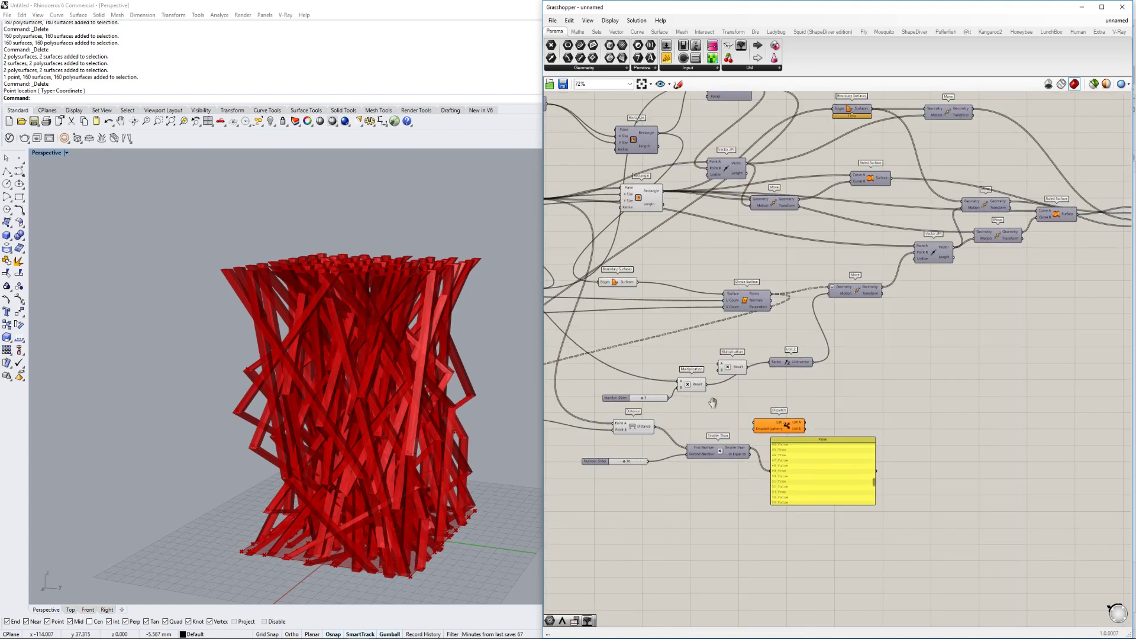
right_drag(1127, 237, 976, 240)
click(1085, 237)
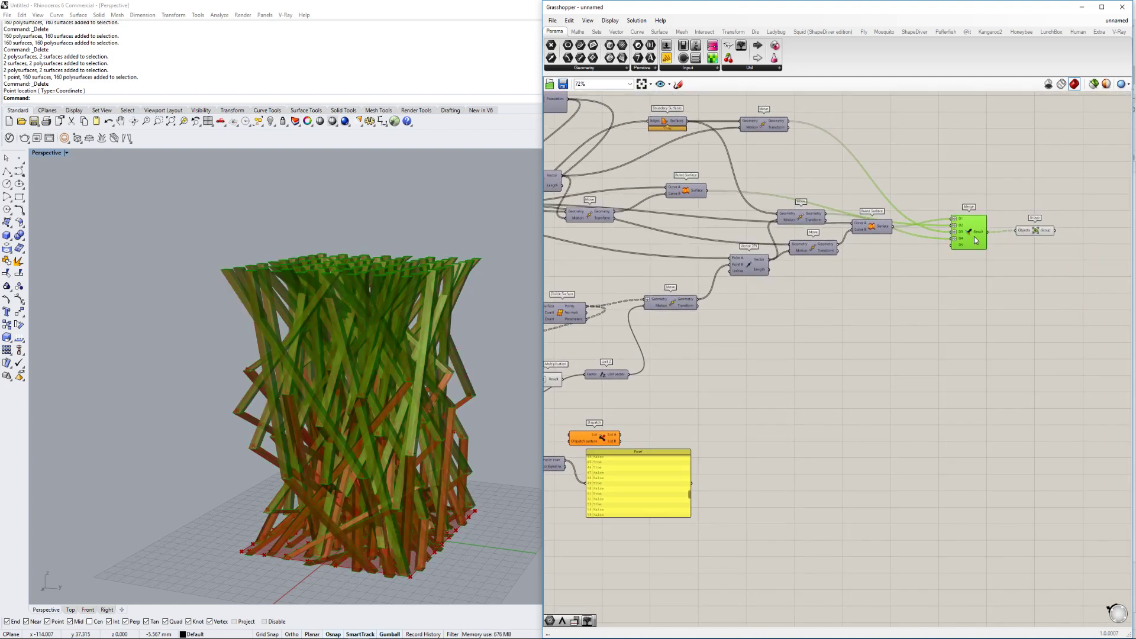
drag(669, 490, 909, 476)
drag(595, 439, 1006, 318)
right_drag(883, 353, 850, 384)
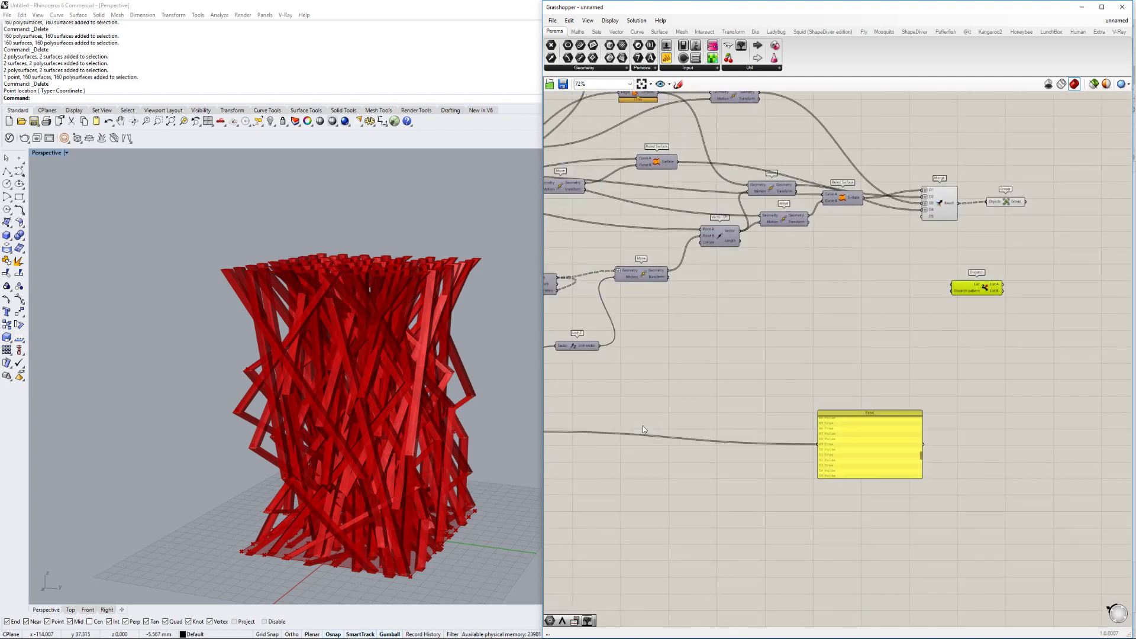
Move Smaller Than and its threshold slider together to just below the Dispatch component.
right_drag(642, 425, 800, 401)
scroll(707, 417, down, 1)
drag(679, 439, 583, 408)
scroll(672, 412, down, 4)
scroll(874, 367, up, 4)
drag(682, 413, 855, 358)
right_drag(879, 275, 839, 302)
scroll(838, 303, up, 2)
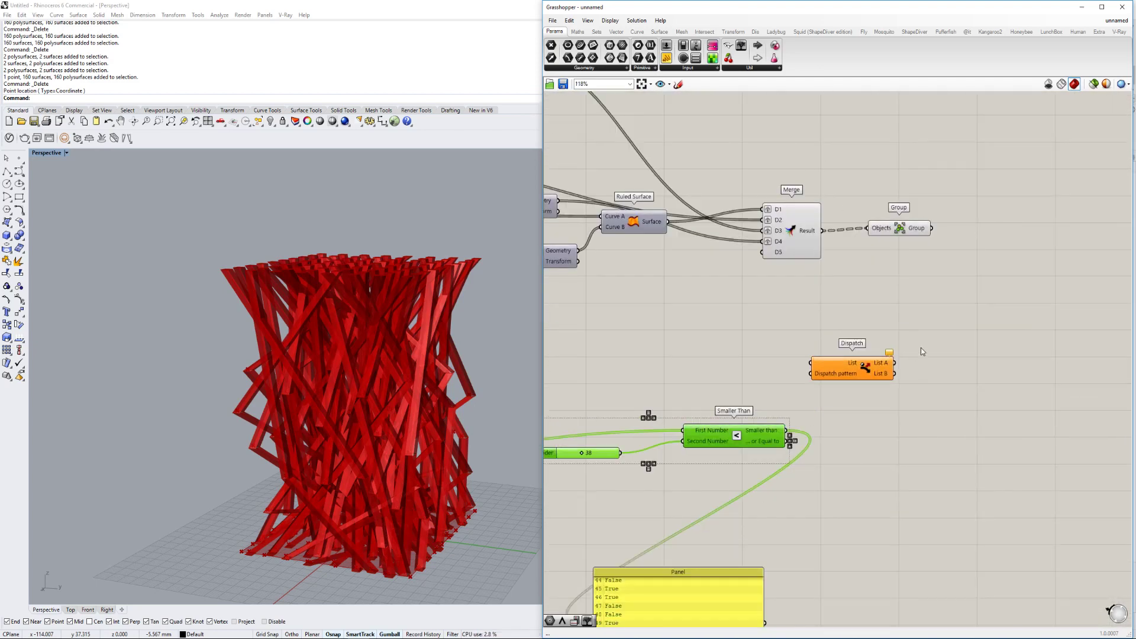
Add a Param Viewer below Group and feed it the Result output of Merge.
double_click(877, 305)
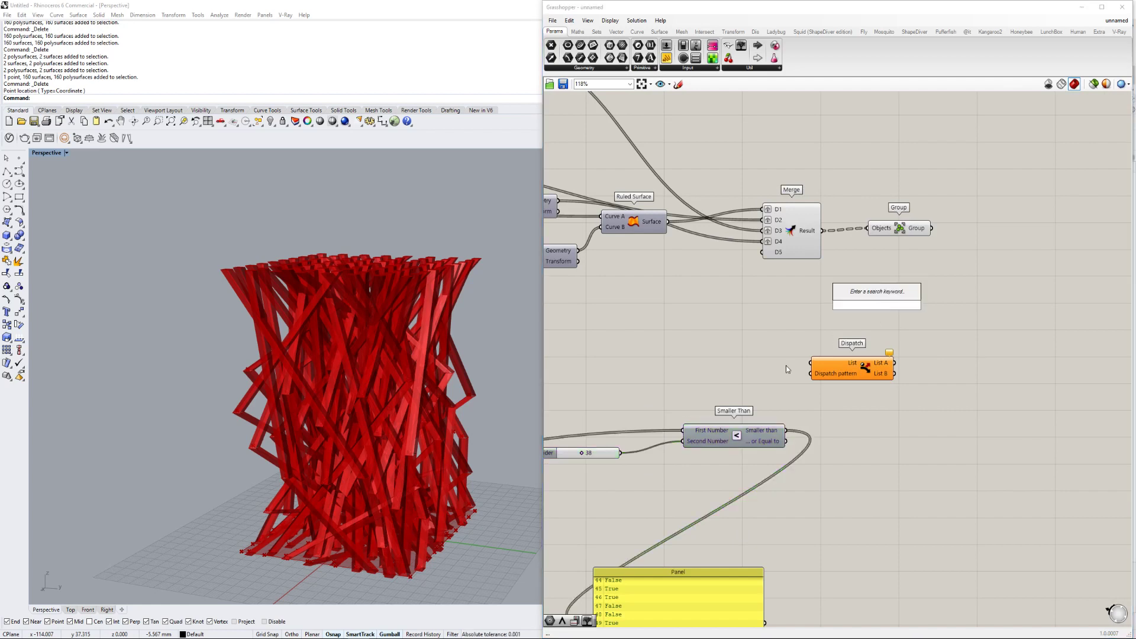
click(839, 260)
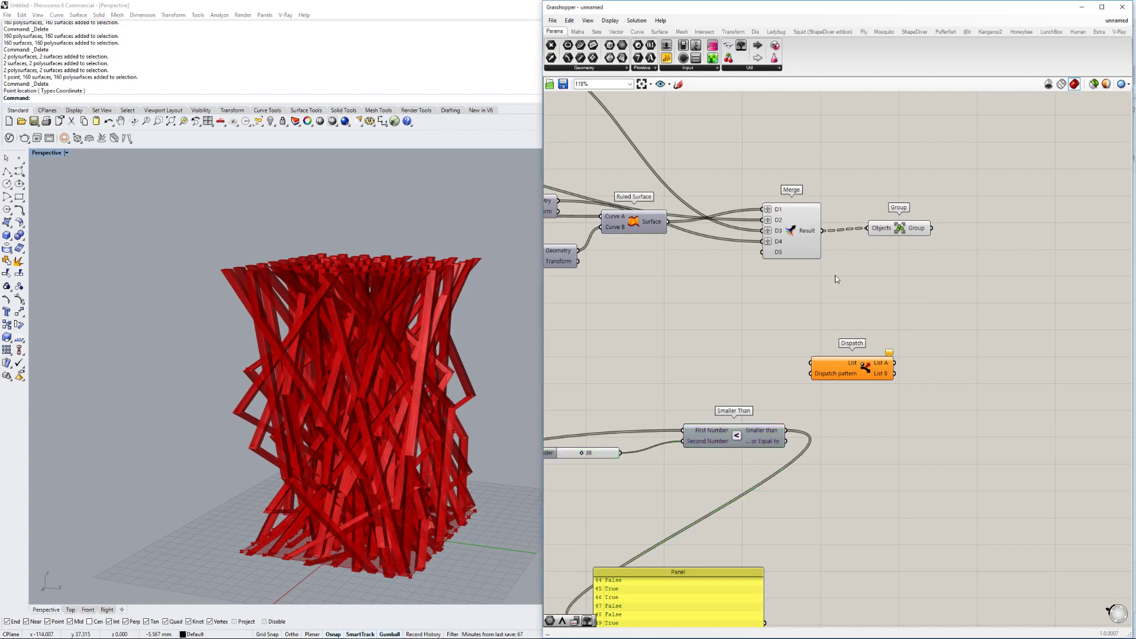
drag(860, 294, 862, 268)
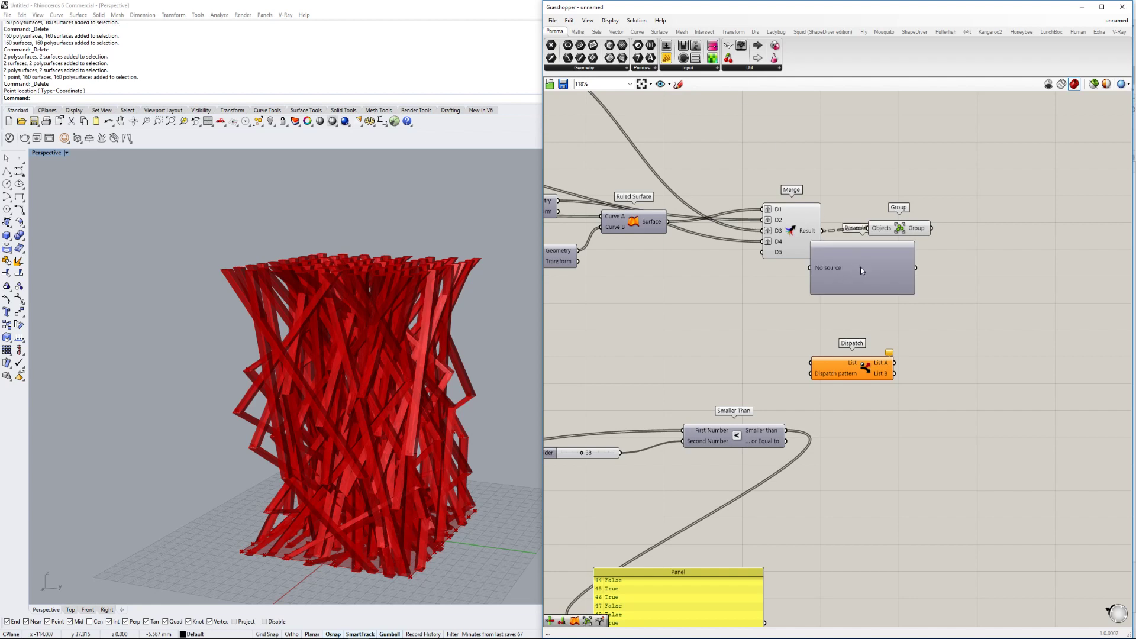
click(753, 70)
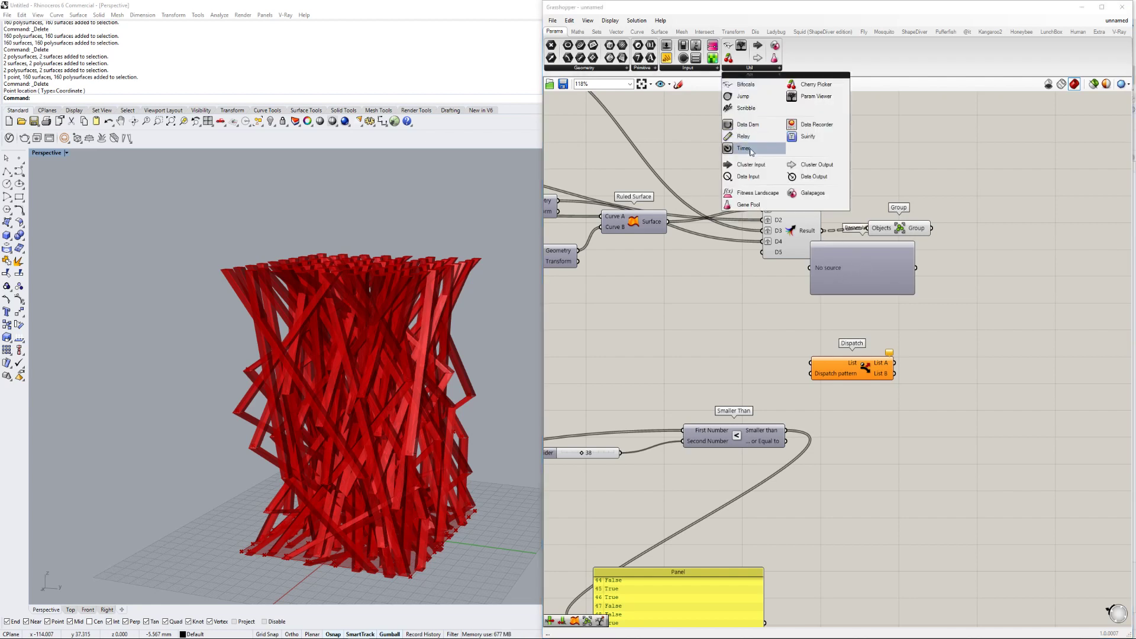
drag(854, 290, 885, 301)
right_drag(839, 251, 796, 253)
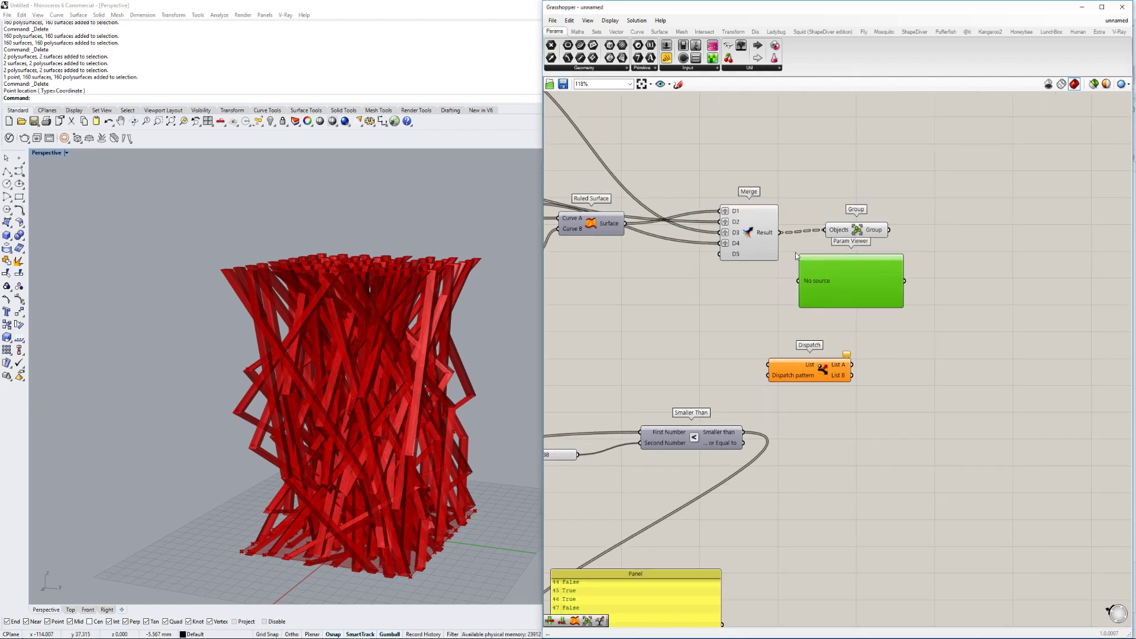
drag(805, 275, 802, 280)
right_drag(830, 318, 734, 279)
scroll(734, 329, up, 1)
Shift Dispatch clear of Smaller Than, then feed its List from the Param Viewer and its Dispatch pattern from the Smaller than output.
drag(733, 326, 848, 329)
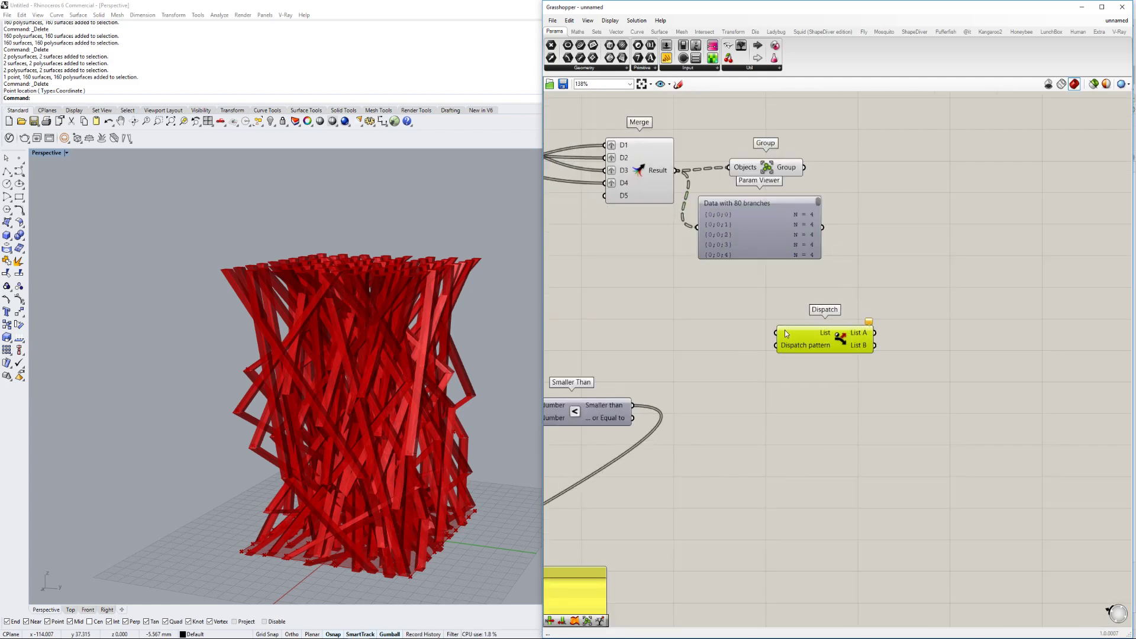
drag(823, 228, 784, 331)
right_drag(783, 330, 853, 314)
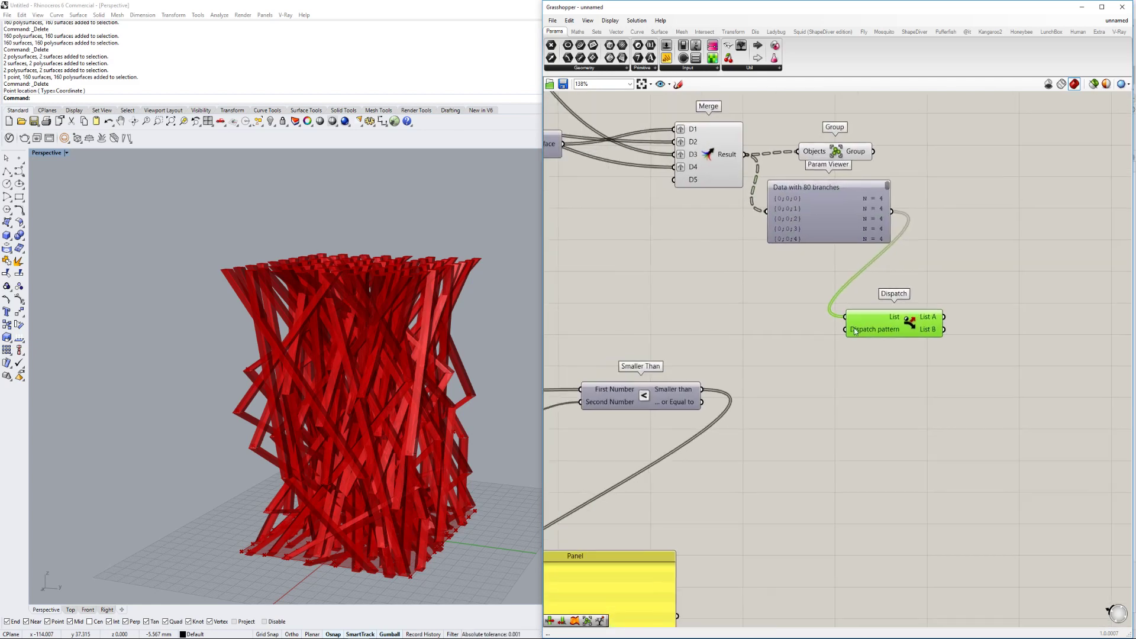
drag(790, 346, 701, 391)
right_drag(723, 395, 787, 382)
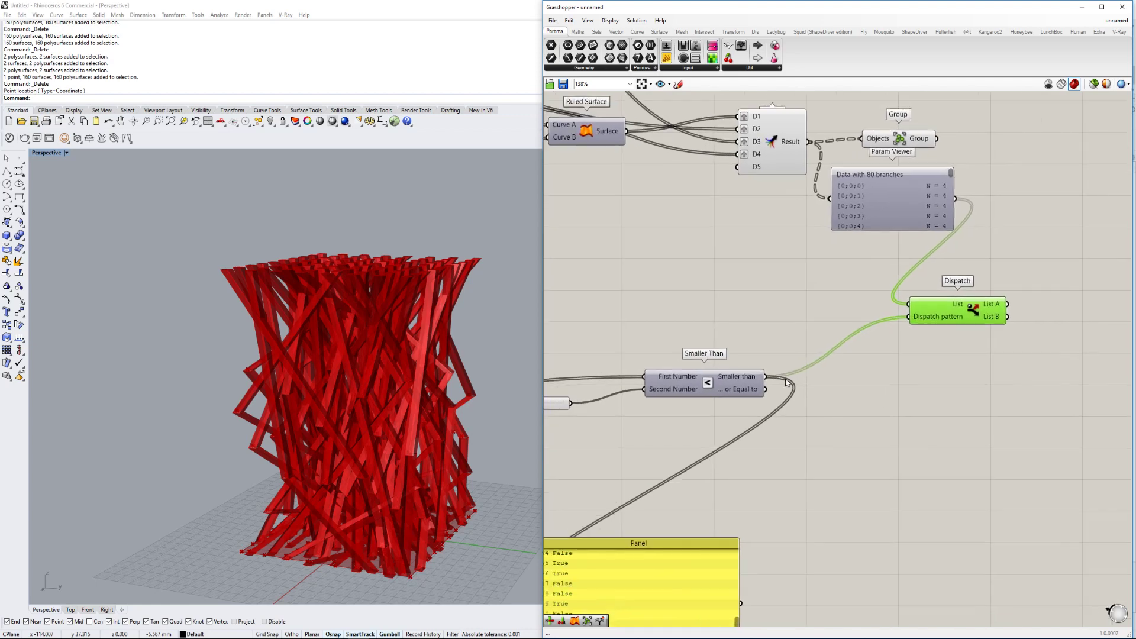
Add a Tree Item component beside Dispatch.
right_drag(904, 354, 744, 435)
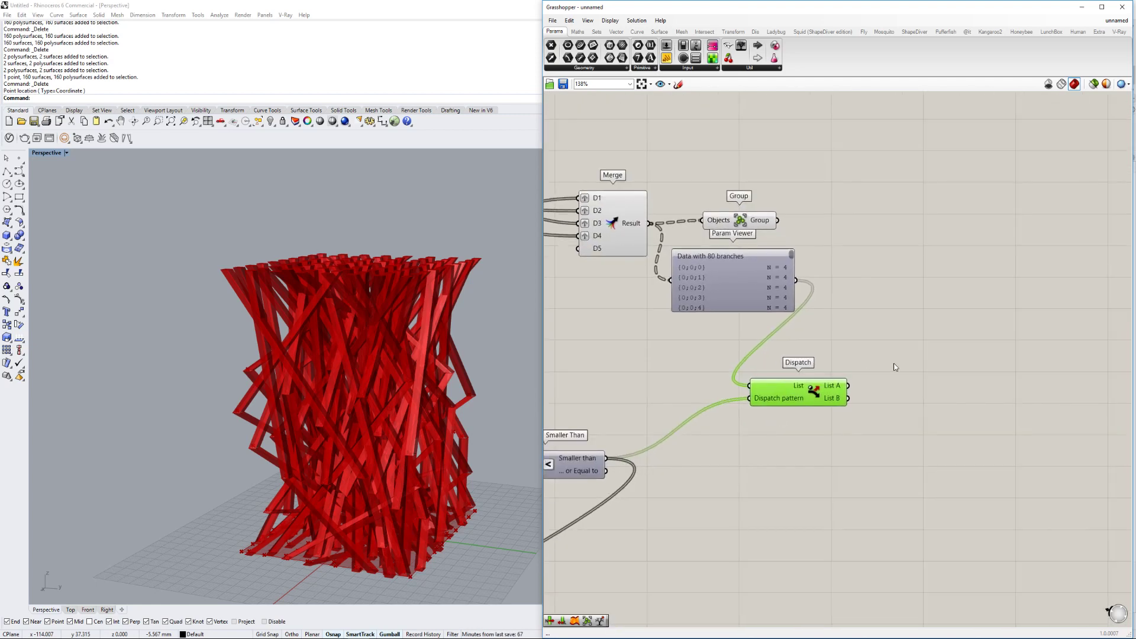
double_click(915, 410)
text(tree item)
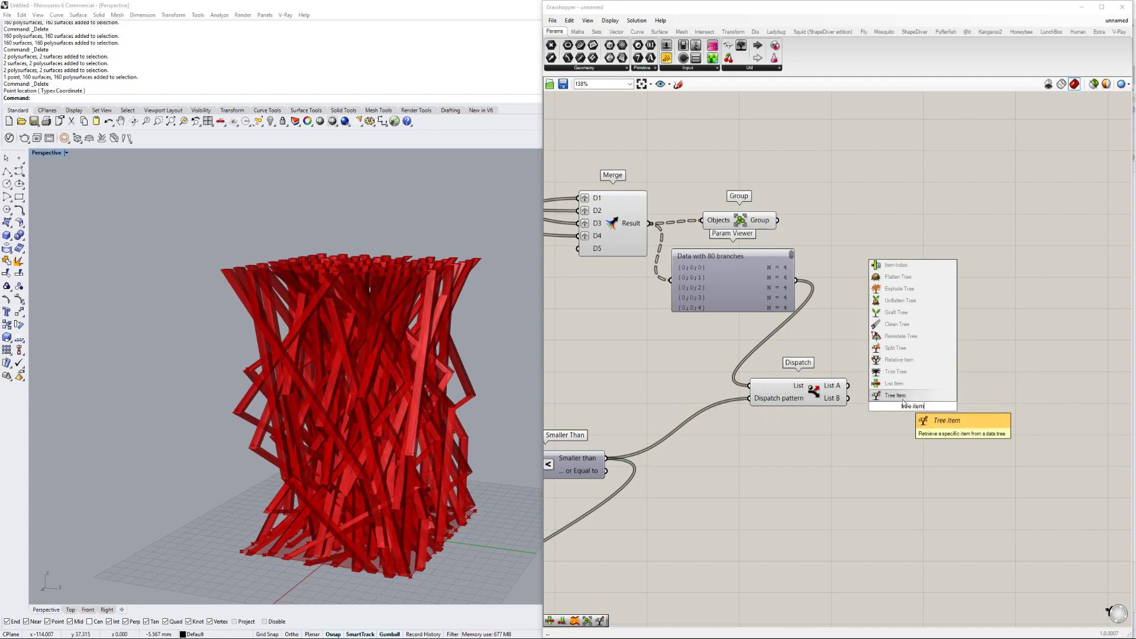
key(Return)
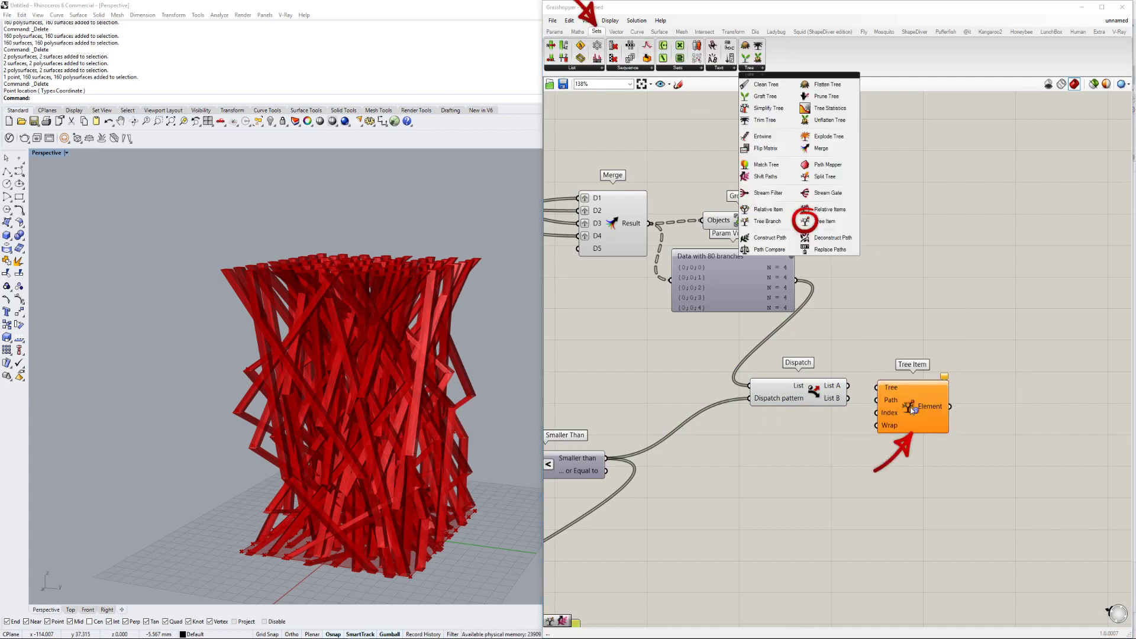
Add a Tree Branch component above Tree Item, feeding its Tree from Merge's Result and its Path from Dispatch's List A.
click(749, 67)
drag(768, 221, 932, 352)
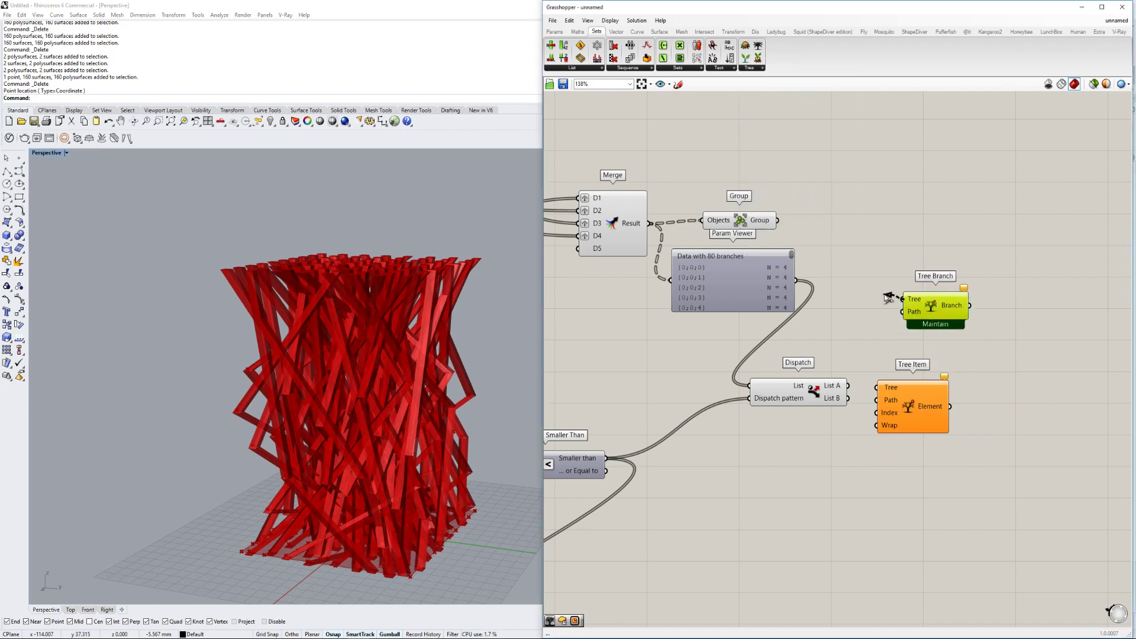
drag(888, 297, 644, 225)
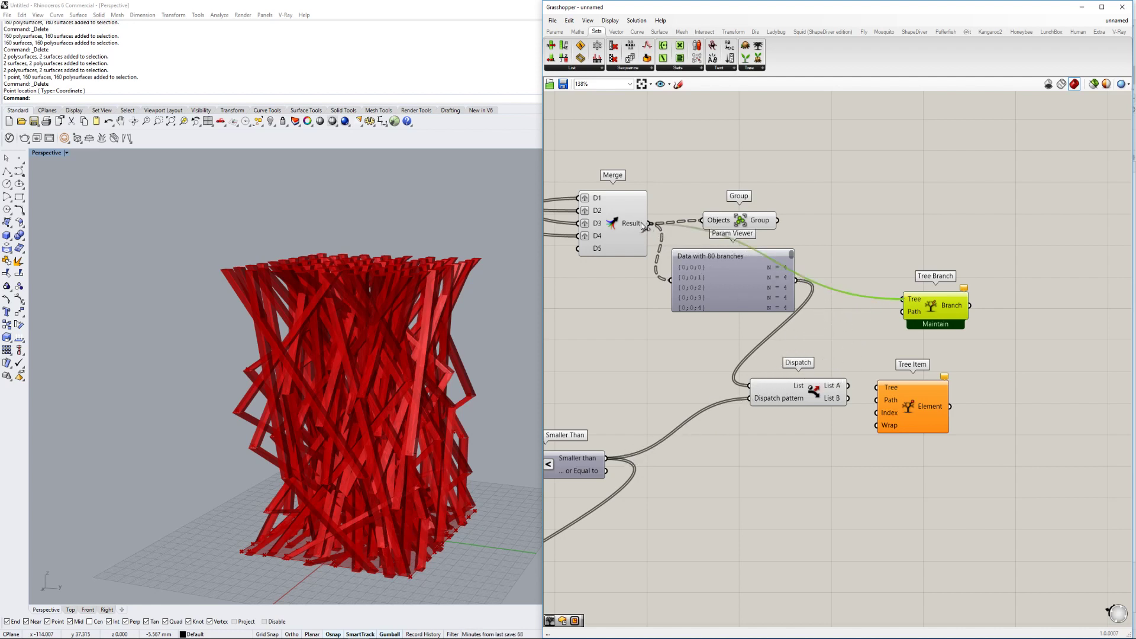
right_drag(665, 249, 700, 240)
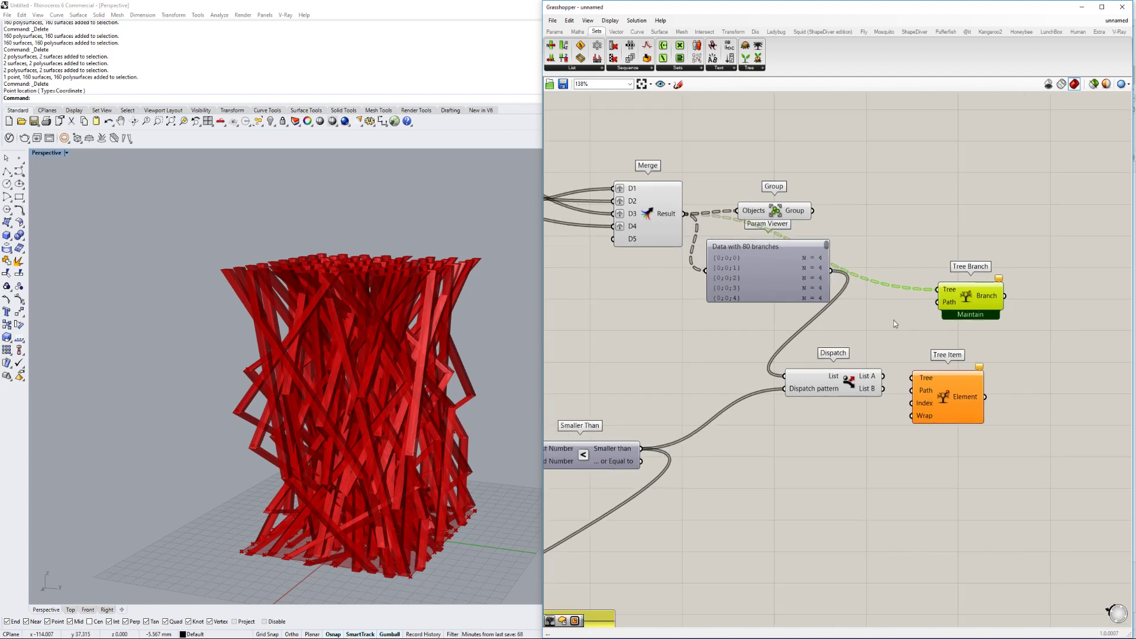
drag(939, 304, 883, 376)
Turn off the preview of Merge, Group, Dispatch and Smaller Than, and highlight the geometry of Tree Branch.
scroll(910, 370, down, 2)
drag(976, 177, 657, 450)
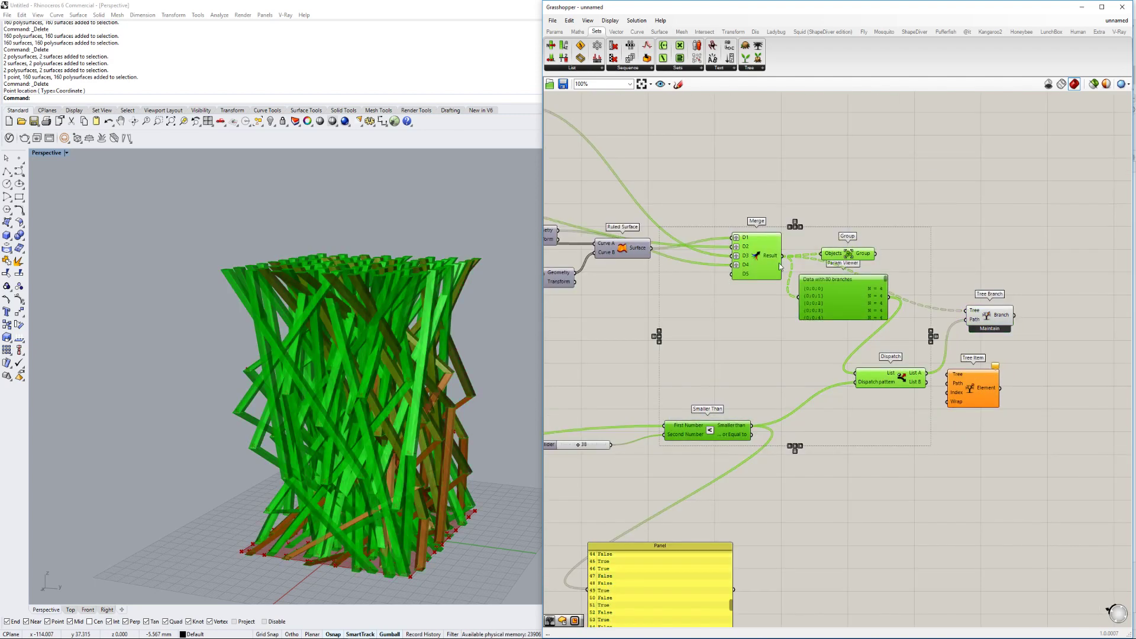
middle_click(771, 255)
click(800, 223)
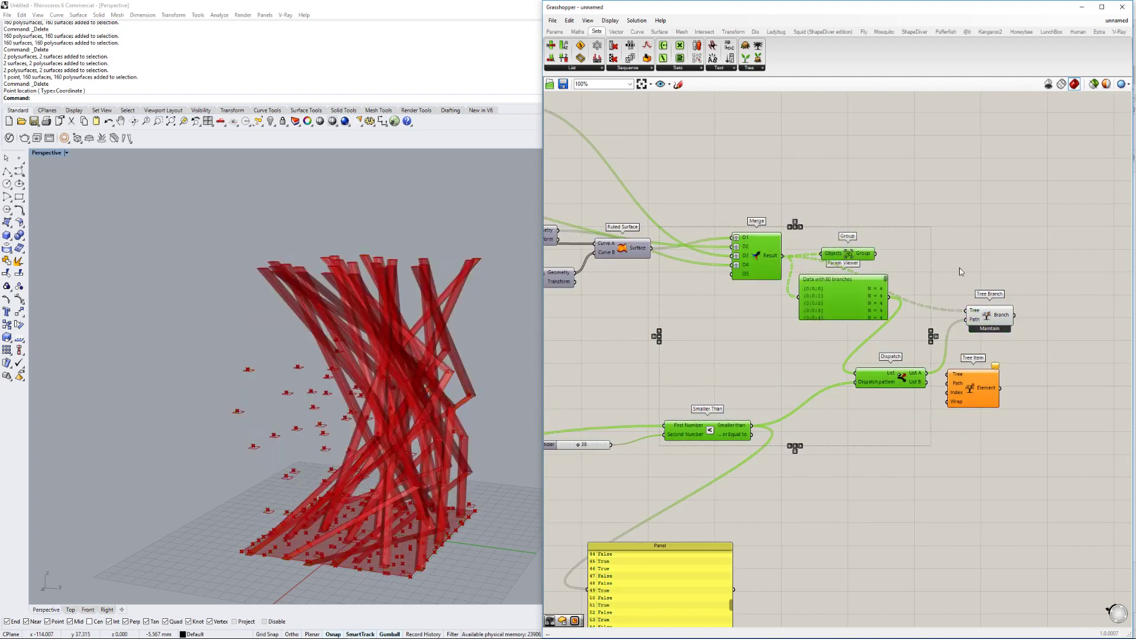
click(990, 319)
Turn off the preview of the upstream components, from the input sliders through the Move and Ruled Surface components.
scroll(844, 335, down, 4)
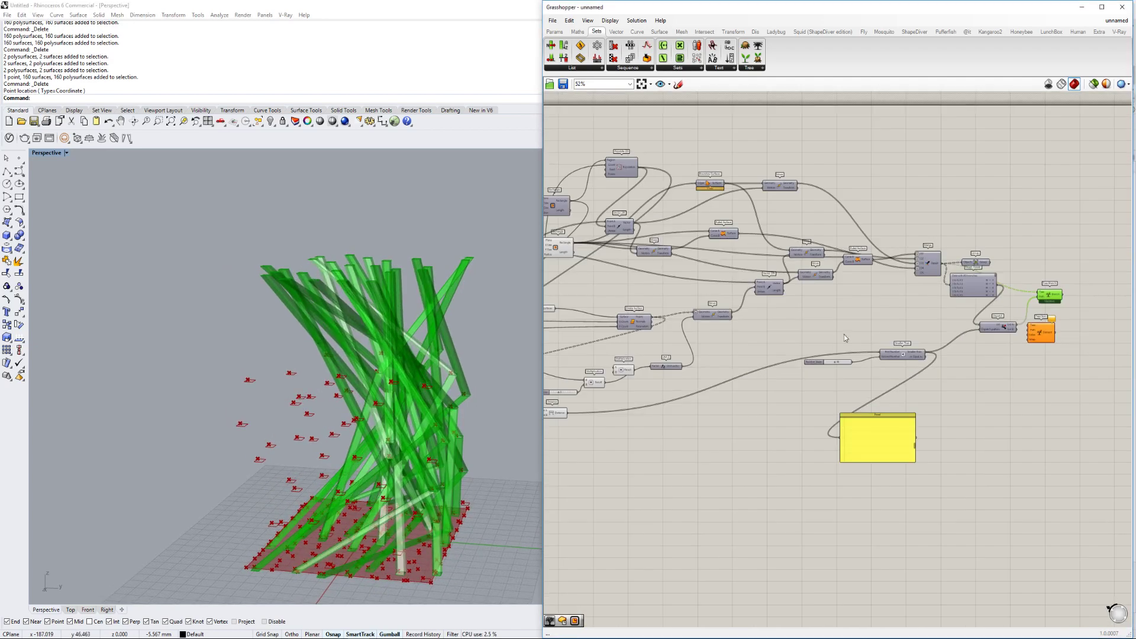
right_drag(670, 294, 880, 322)
drag(1004, 108, 556, 373)
middle_click(779, 268)
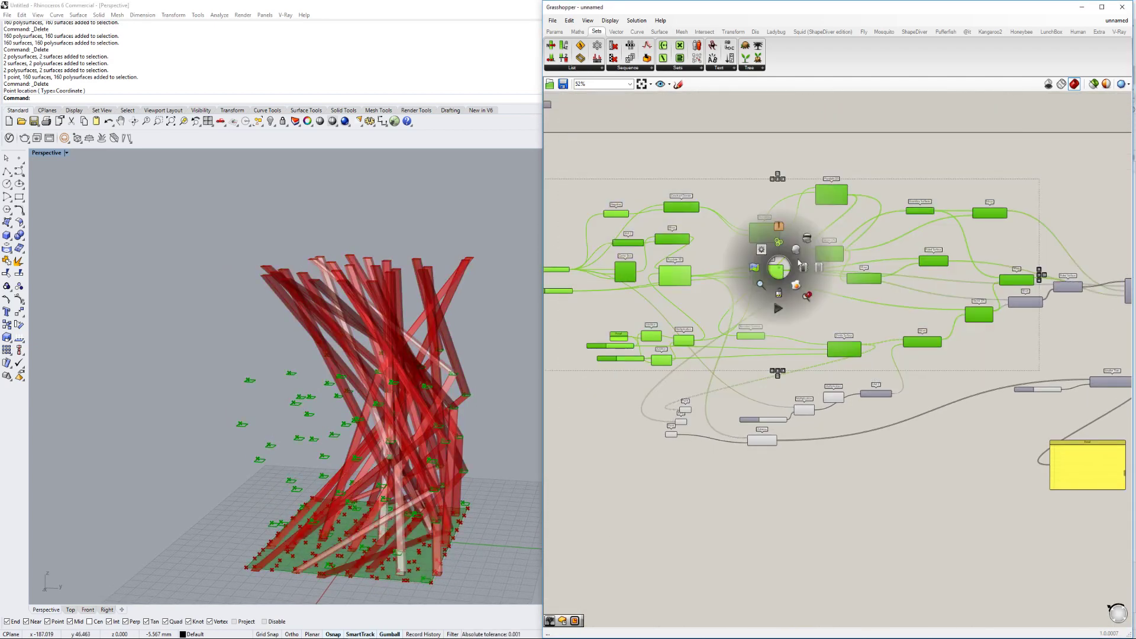
click(809, 239)
Turn off the preview of the two upper Point components, leaving the attractor Point component's preview on.
right_drag(896, 291, 819, 287)
drag(644, 526, 788, 369)
middle_click(761, 389)
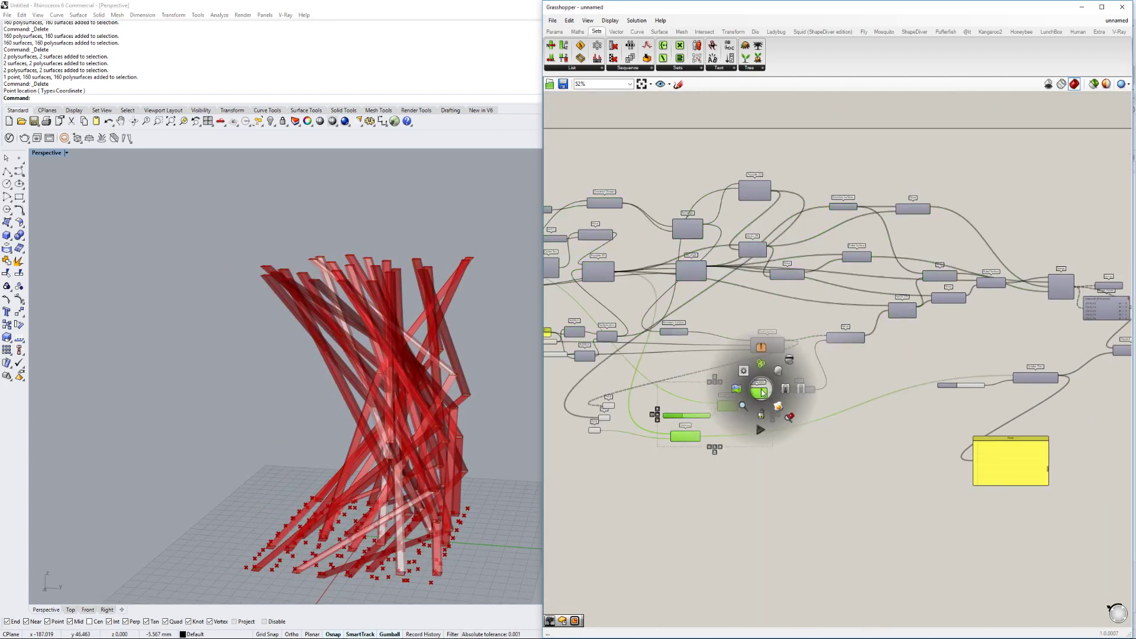
click(743, 406)
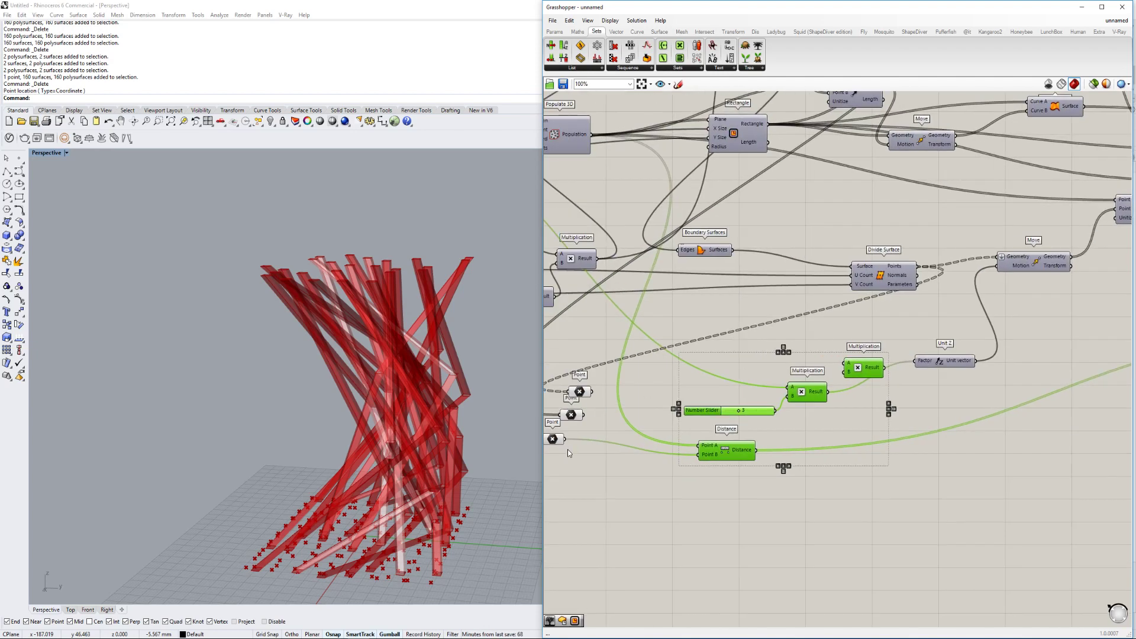
right_drag(576, 420, 700, 406)
click(706, 377)
middle_click(712, 375)
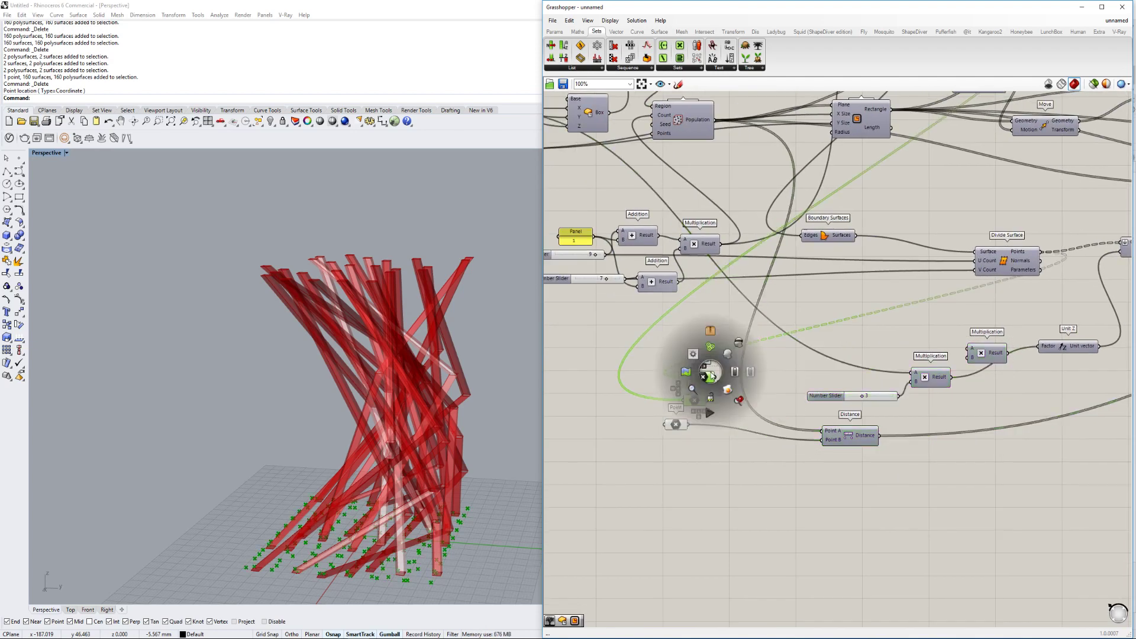
click(742, 344)
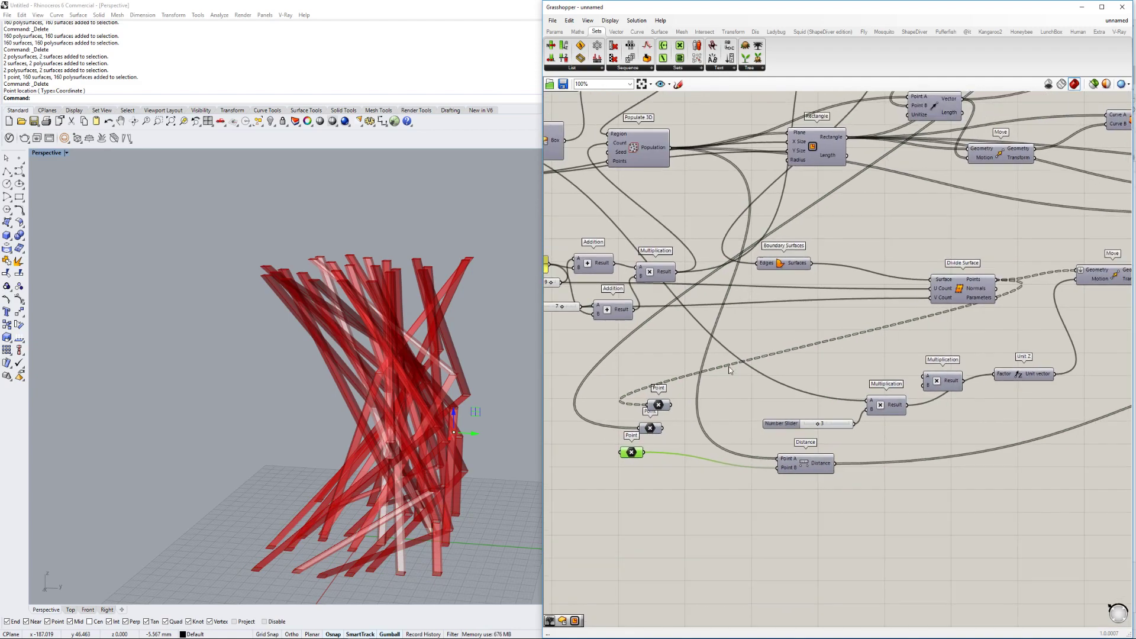
Feed Tree Branch's Path from Dispatch's List B instead of List A, and move Tree Item away from Dispatch.
right_drag(785, 342, 774, 358)
right_drag(685, 428, 702, 416)
scroll(619, 459, up, 1)
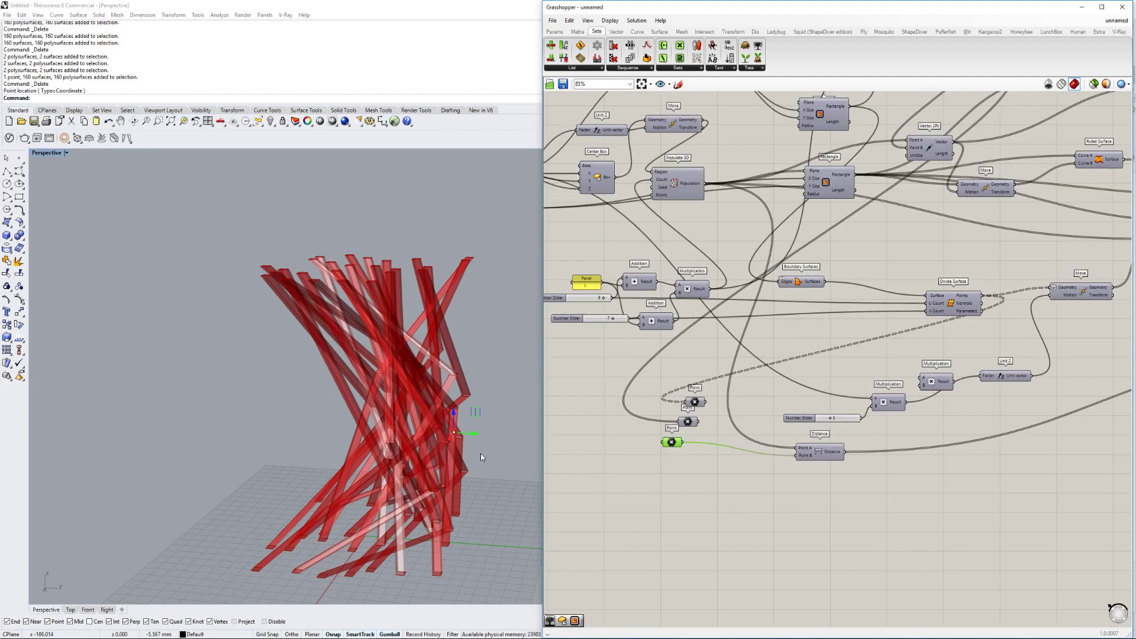
right_drag(516, 432, 499, 444)
right_drag(848, 360, 839, 360)
scroll(841, 360, down, 3)
right_drag(1122, 335, 606, 388)
scroll(606, 388, up, 4)
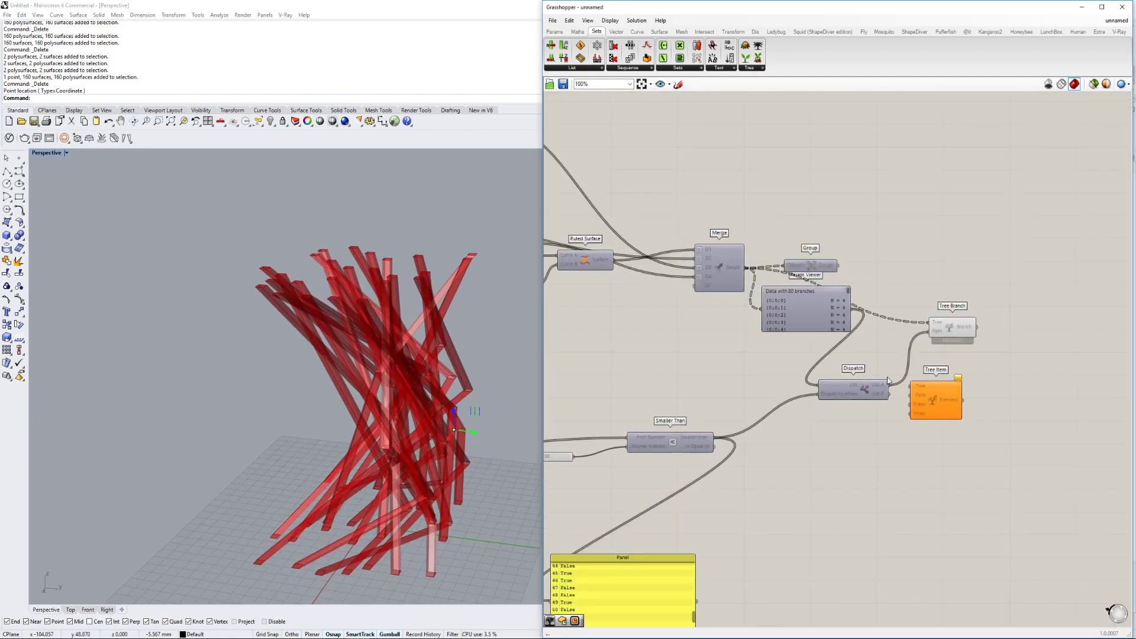
right_drag(813, 390, 712, 416)
scroll(713, 417, up, 3)
scroll(448, 467, up, 3)
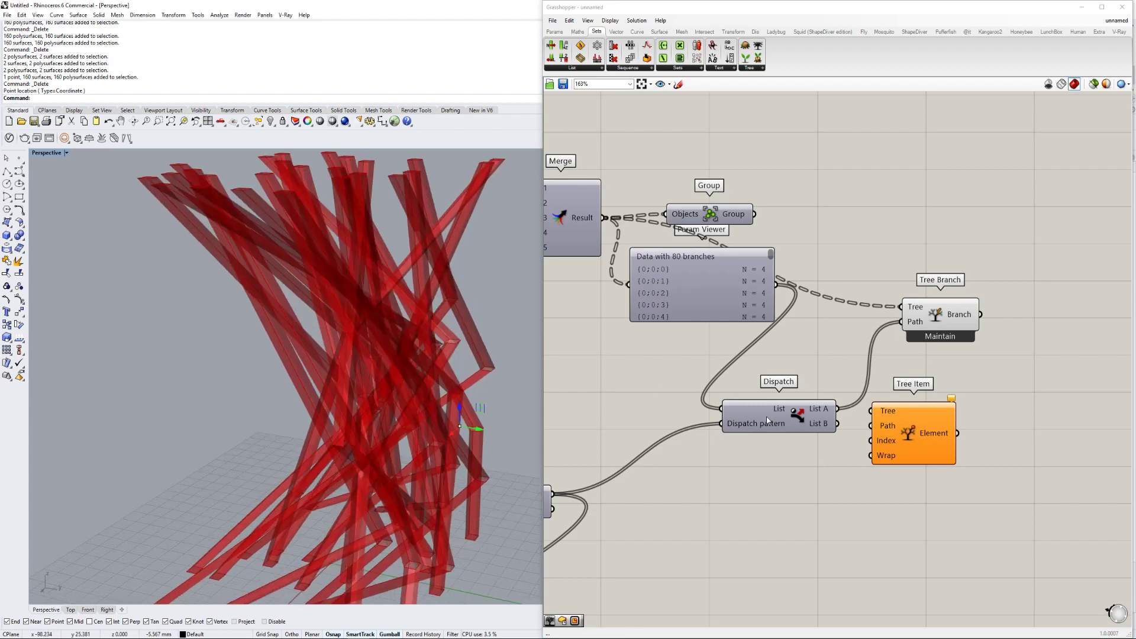
drag(837, 424, 901, 321)
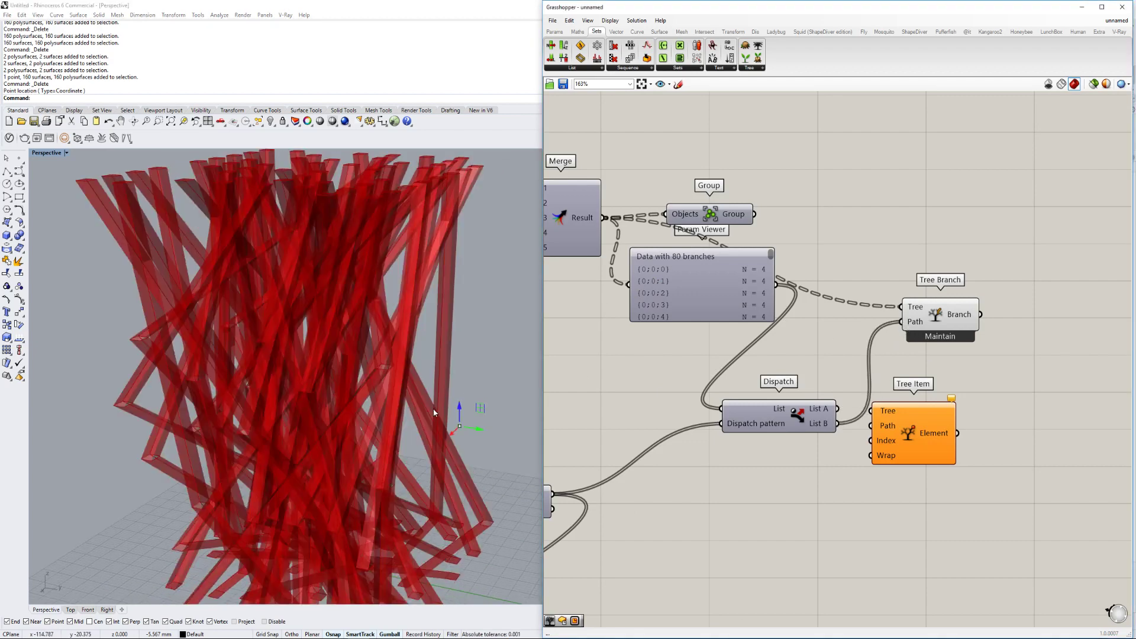
drag(903, 446, 1015, 499)
Highlight the attractor Point component and examine its location relative to the tower from several sides.
scroll(568, 332, up, 1)
right_drag(568, 332, 857, 351)
scroll(857, 351, down, 6)
right_drag(645, 406, 881, 357)
right_drag(612, 426, 749, 385)
scroll(750, 385, up, 5)
click(741, 407)
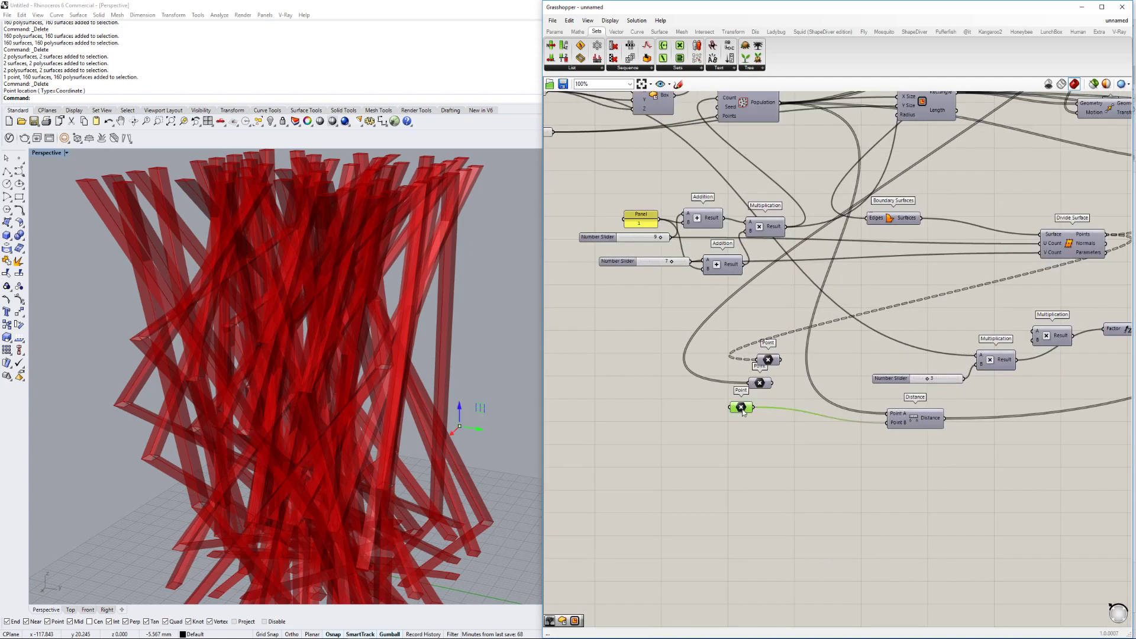
right_drag(507, 409, 500, 424)
mouse_move(457, 426)
mouse_down()
mouse_move(386, 410)
mouse_move(457, 423)
mouse_up()
scroll(457, 424, down, 8)
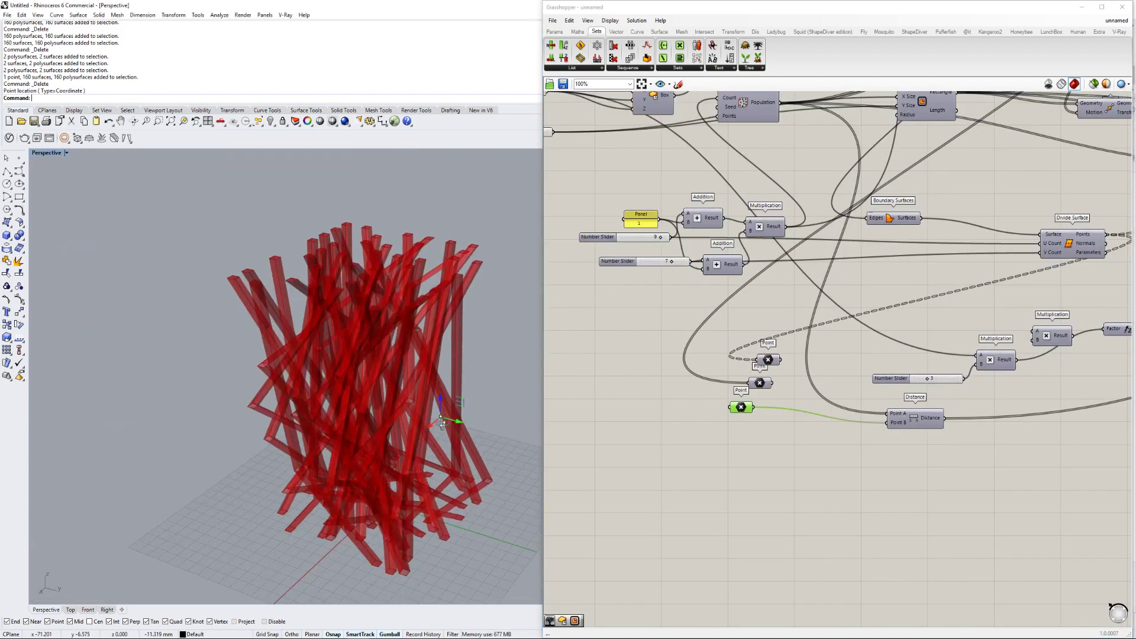
right_drag(456, 424, 259, 427)
scroll(321, 424, up, 8)
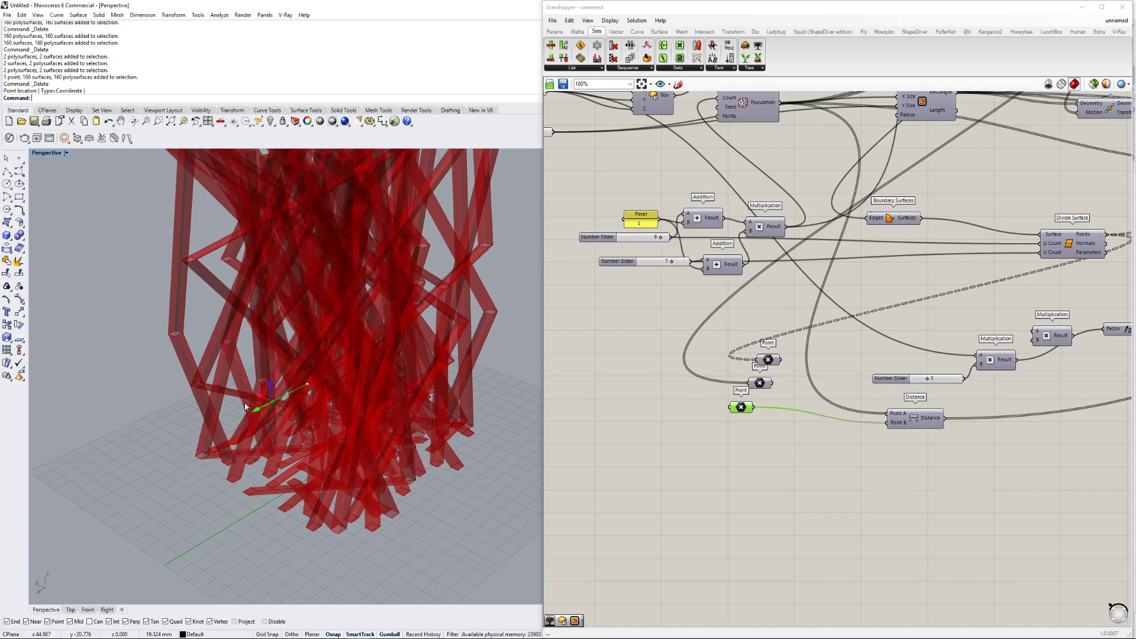
scroll(271, 399, down, 5)
scroll(671, 374, down, 5)
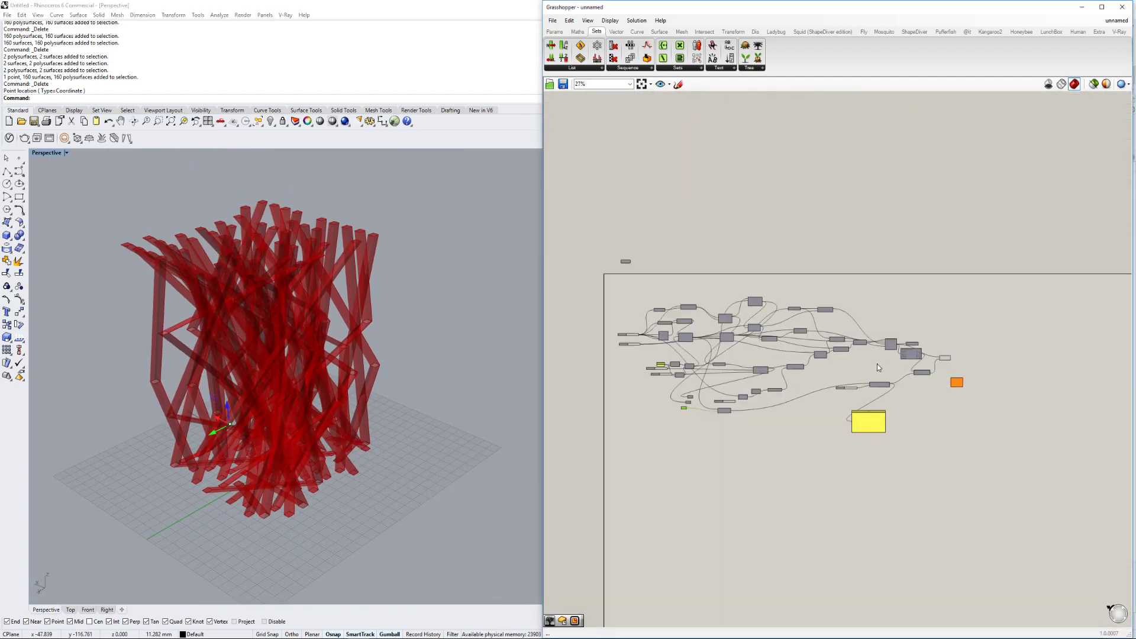
Bake the geometry of Tree Branch into the Rhino model.
scroll(947, 361, up, 4)
click(1056, 350)
middle_click(1056, 348)
click(1072, 364)
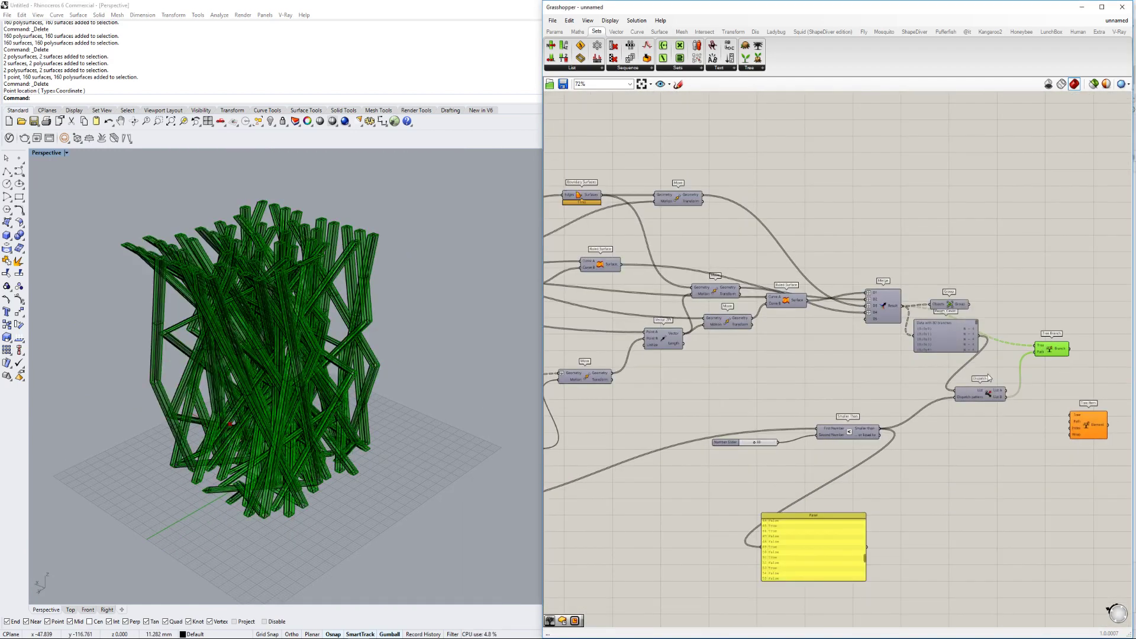
Set the Perspective viewport's display mode to Rendered and inspect the baked members up close.
right_drag(337, 414, 365, 375)
click(44, 153)
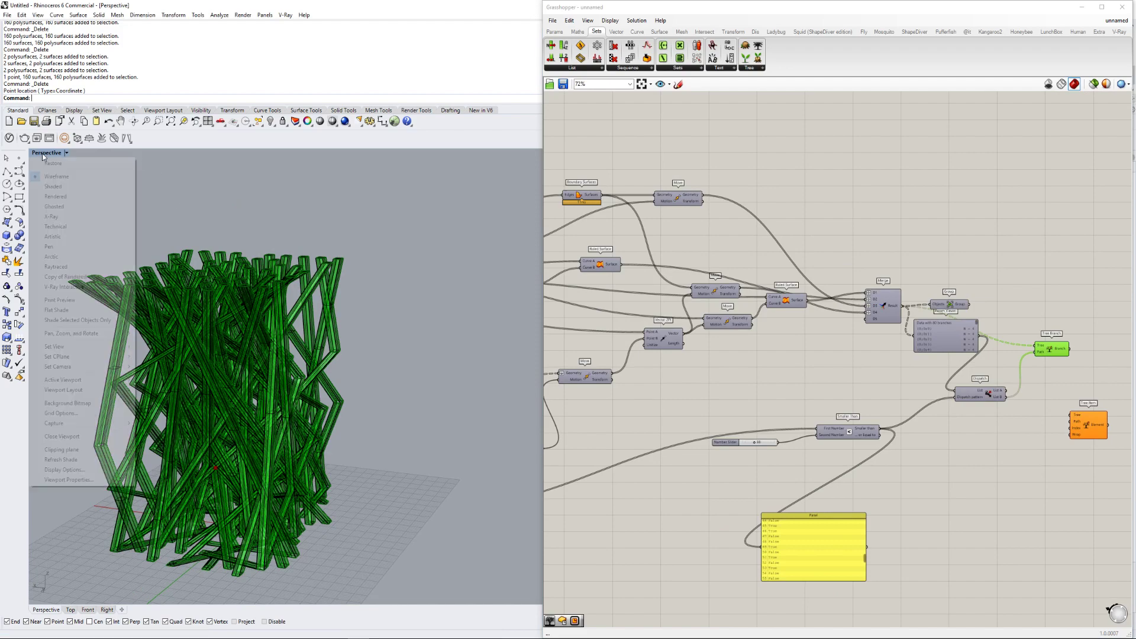
click(70, 200)
scroll(251, 324, up, 6)
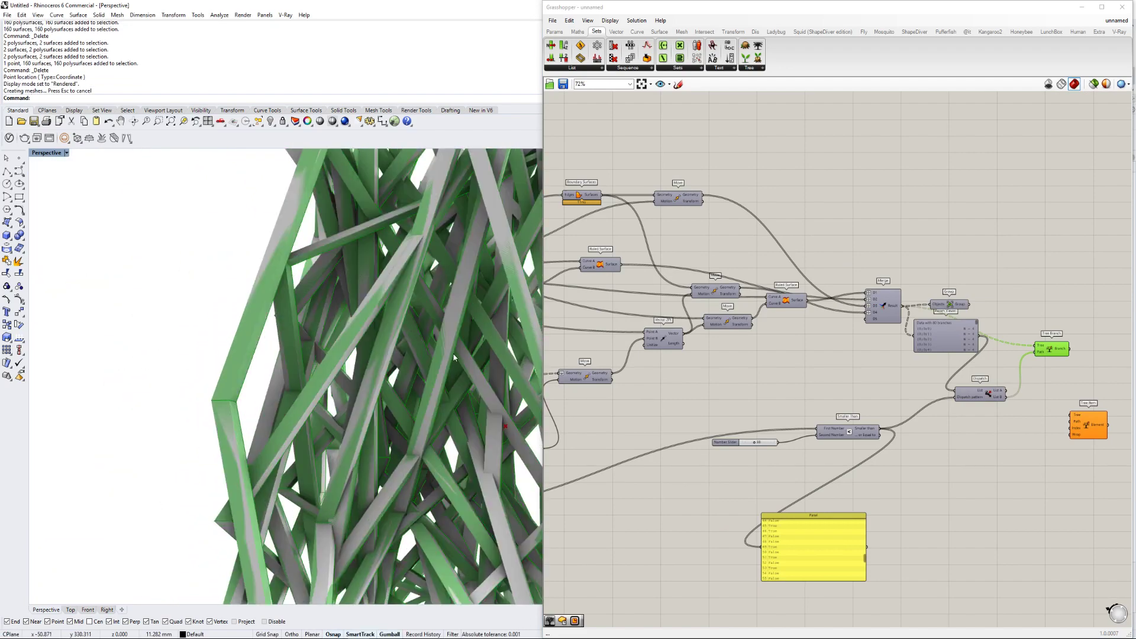
right_drag(407, 324, 507, 373)
right_drag(387, 367, 432, 359)
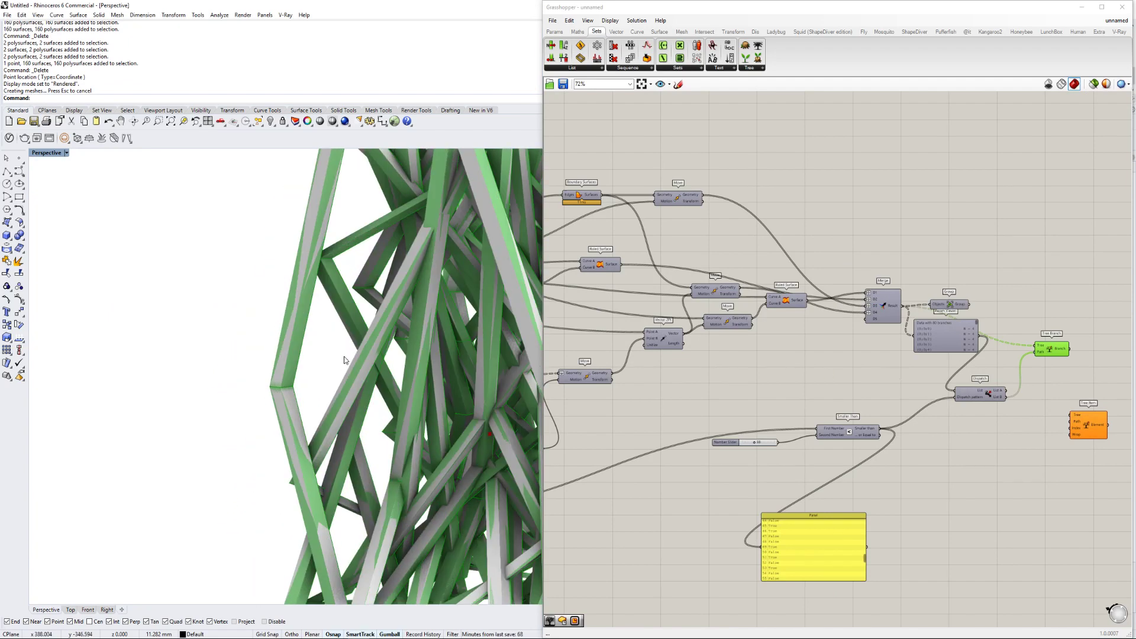
Delete all the baked surfaces and polysurfaces of the tower from the Rhino model.
scroll(347, 355, down, 10)
drag(482, 314, 269, 362)
key(Delete)
scroll(393, 353, up, 6)
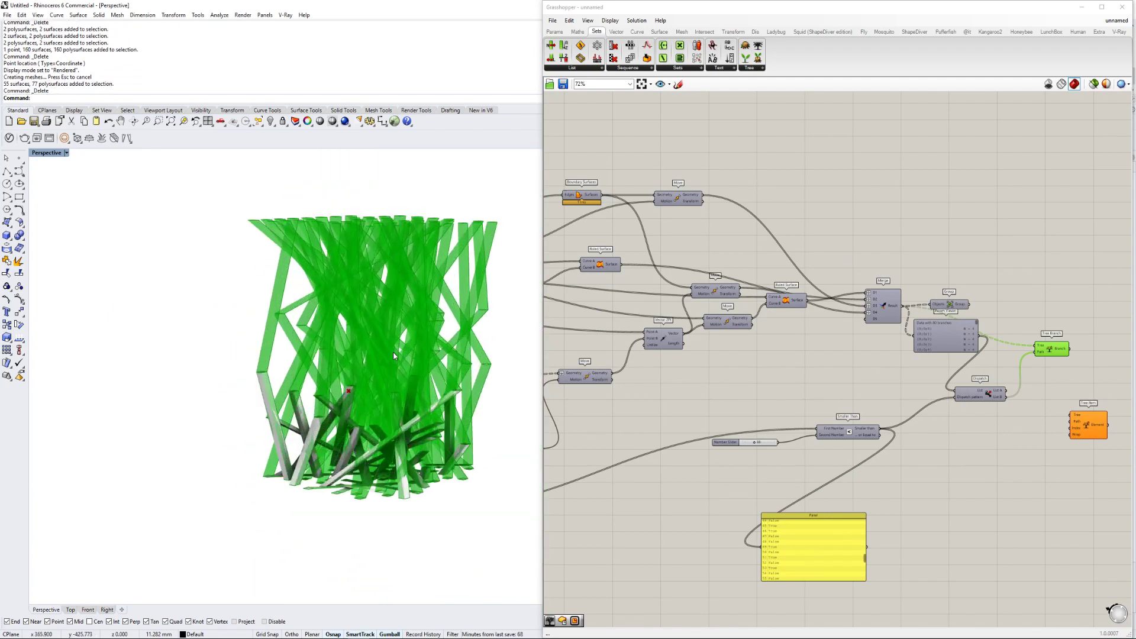
right_drag(393, 355, 474, 317)
drag(474, 317, 93, 545)
key(Delete)
Shift Tree Branch slightly away from Dispatch and add a Boolean Toggle below Dispatch in Grasshopper.
scroll(941, 409, up, 4)
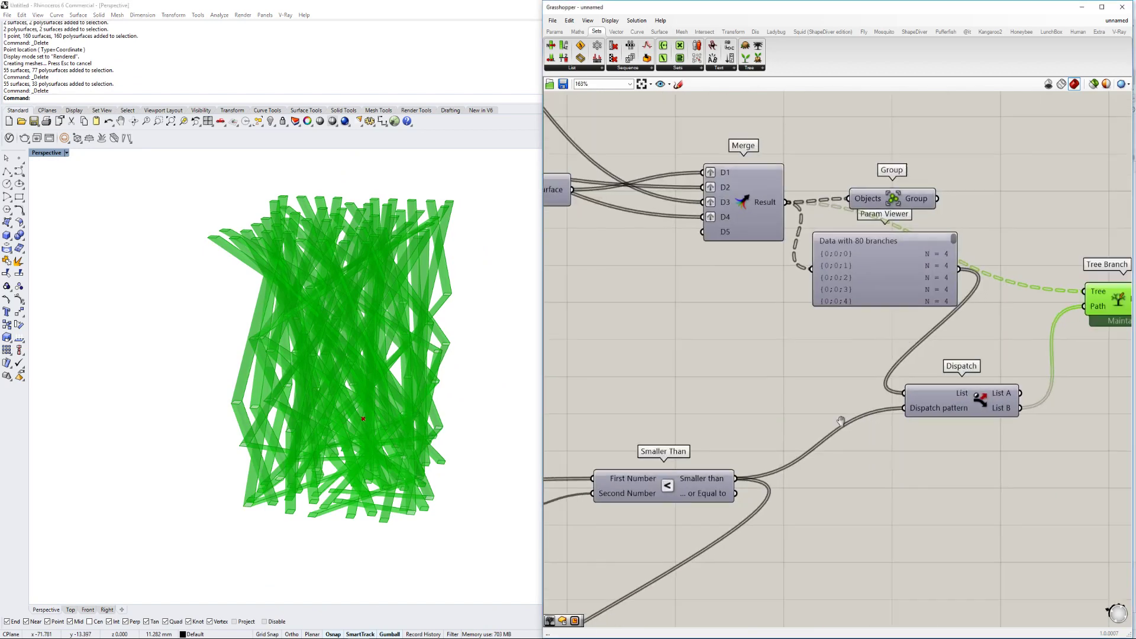
right_drag(841, 421, 664, 432)
right_drag(878, 415, 787, 393)
drag(859, 287, 888, 283)
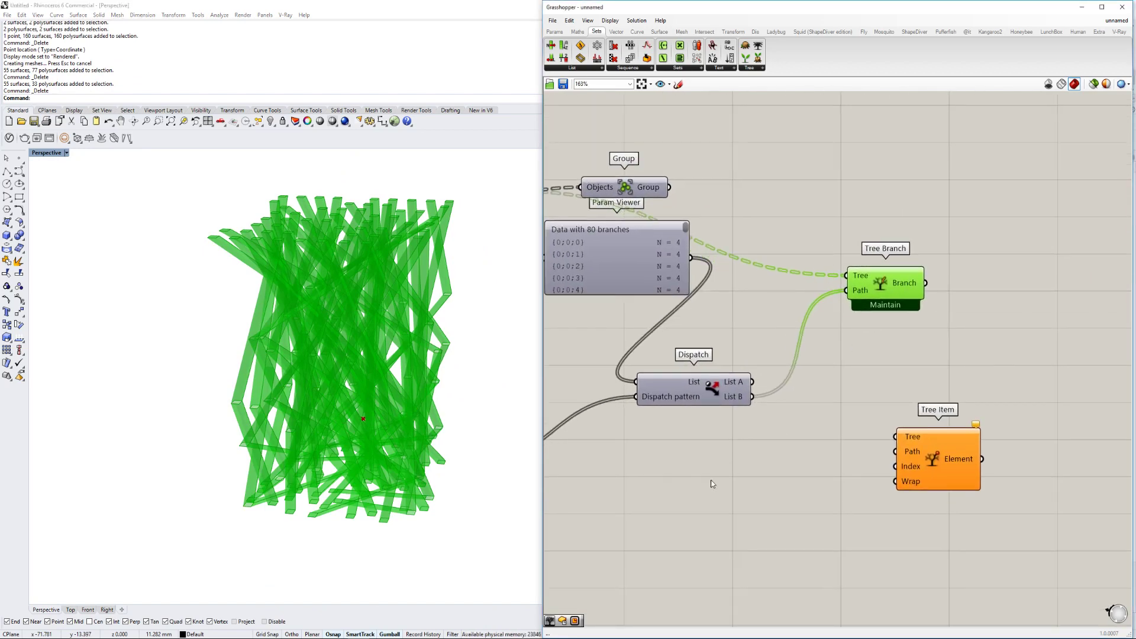
double_click(712, 480)
text(butt)
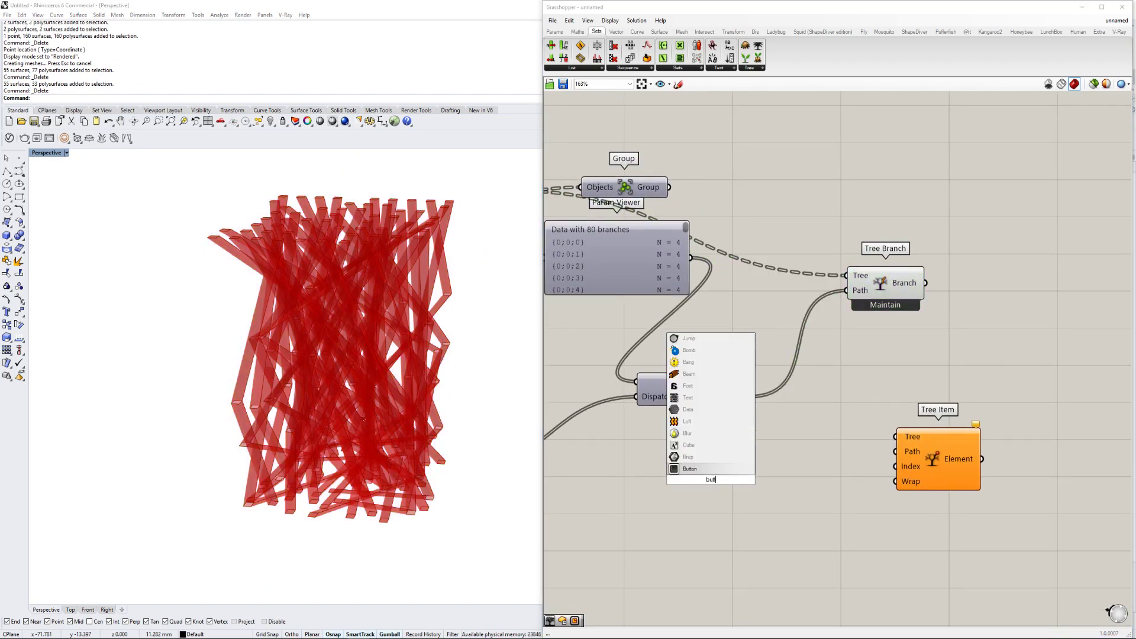
key(BackSpace)
key(BackSpace)
key(BackSpace)
key(BackSpace)
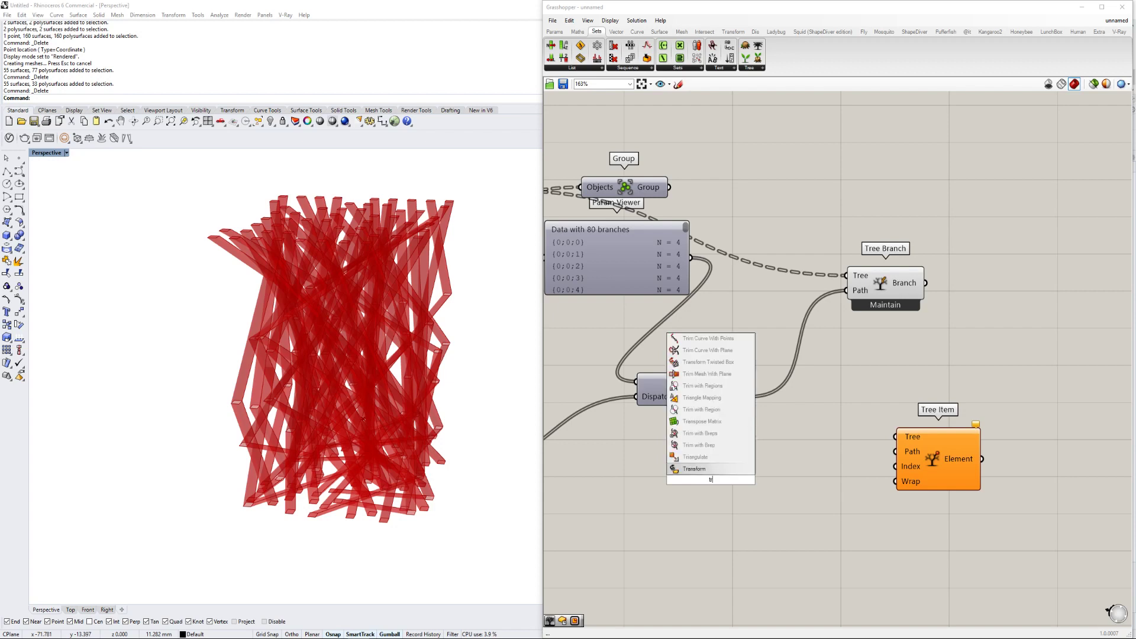
text(bool)
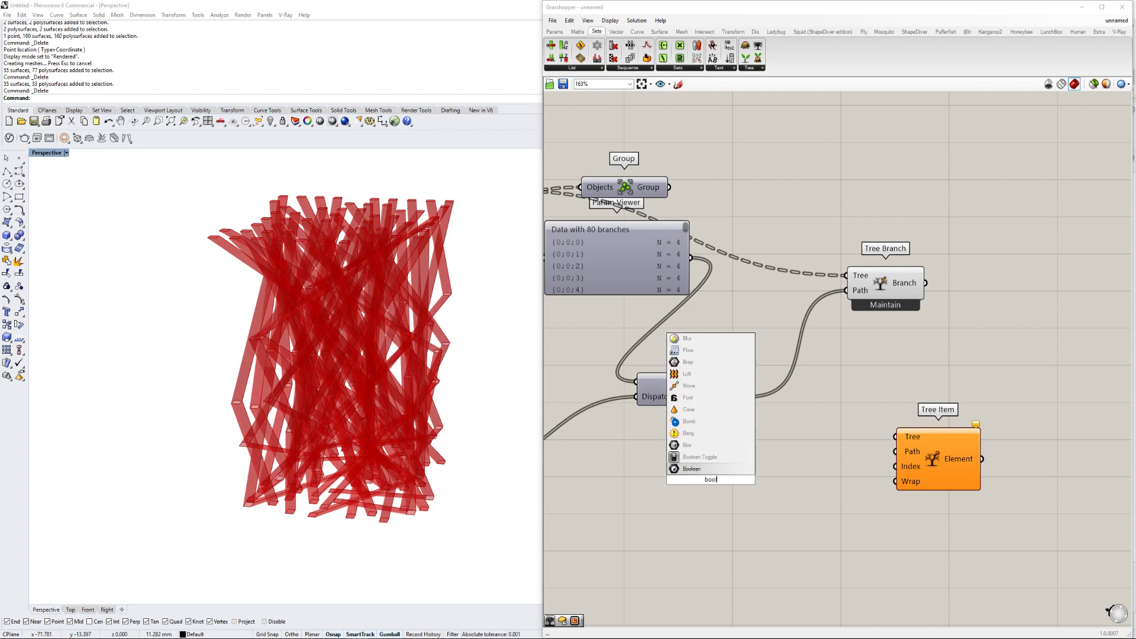
click(711, 457)
scroll(730, 472, up, 1)
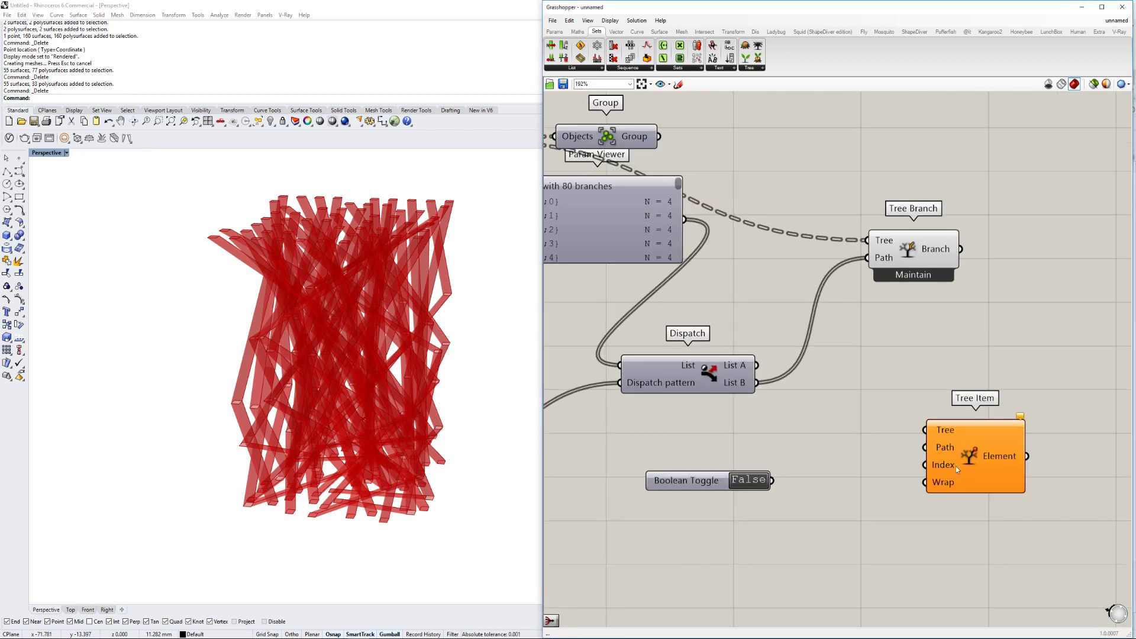
Add a Stream Filter gated by the Boolean Toggle, with List A as Stream 0 and List B as Stream 1, feeding Tree Branch's Path.
drag(956, 467, 1004, 454)
double_click(868, 474)
text(stream)
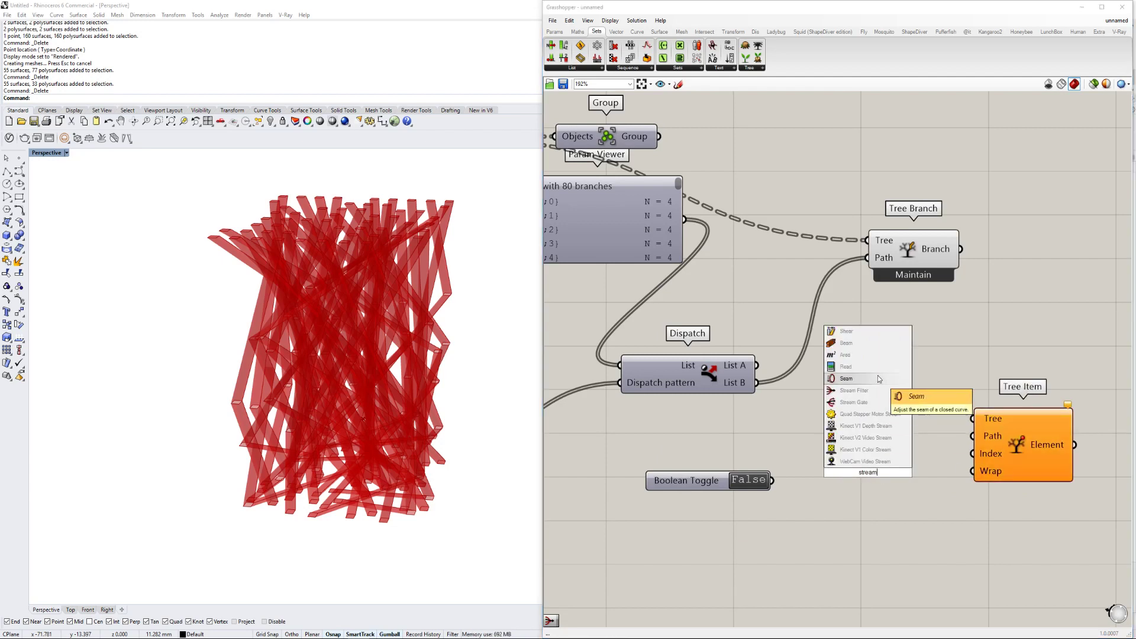
click(863, 390)
drag(857, 499, 822, 440)
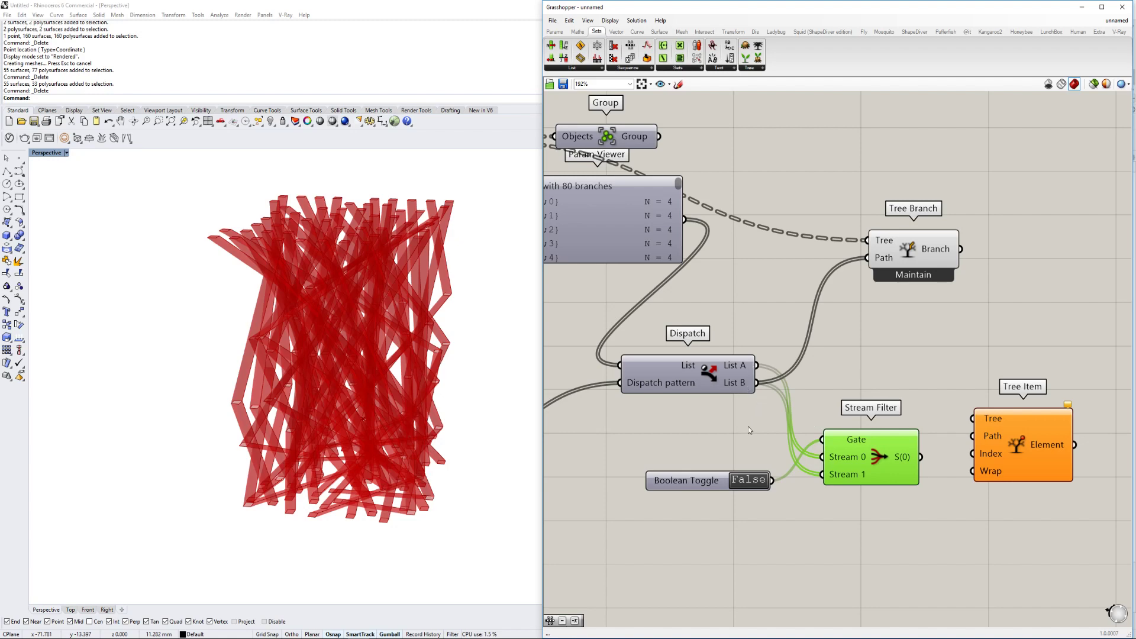
drag(925, 459, 873, 266)
Switch the Boolean Toggle between False and True to compare the two filtered towers, leaving it at True.
click(750, 481)
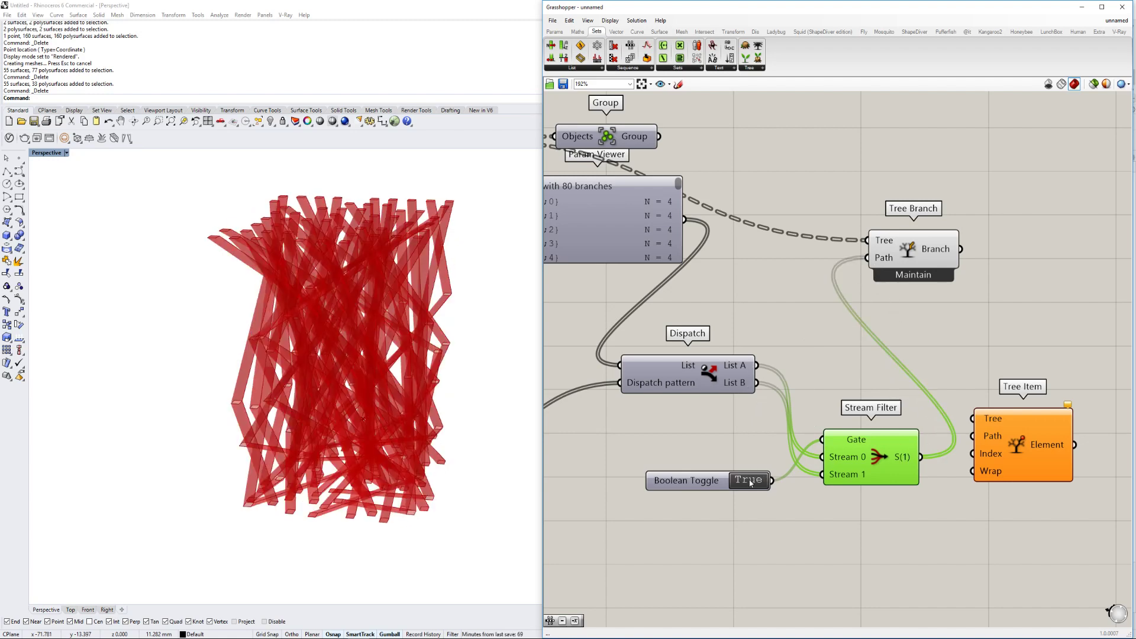
click(750, 481)
click(750, 482)
click(750, 482)
right_drag(361, 415, 412, 400)
click(756, 481)
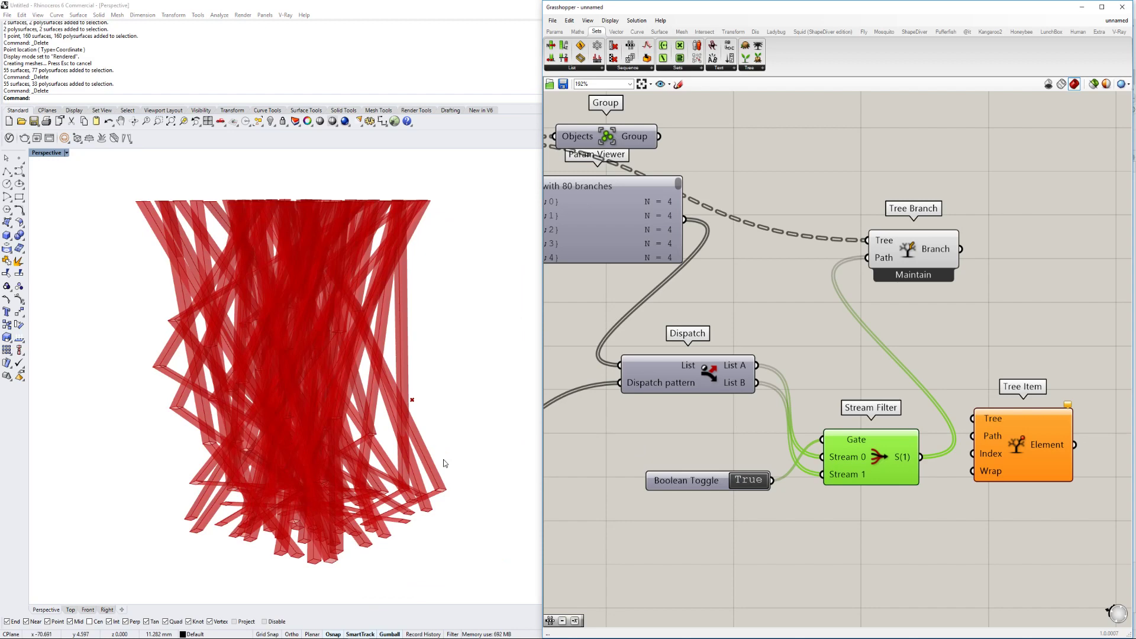
click(749, 480)
click(740, 481)
scroll(375, 304, down, 8)
scroll(387, 354, up, 9)
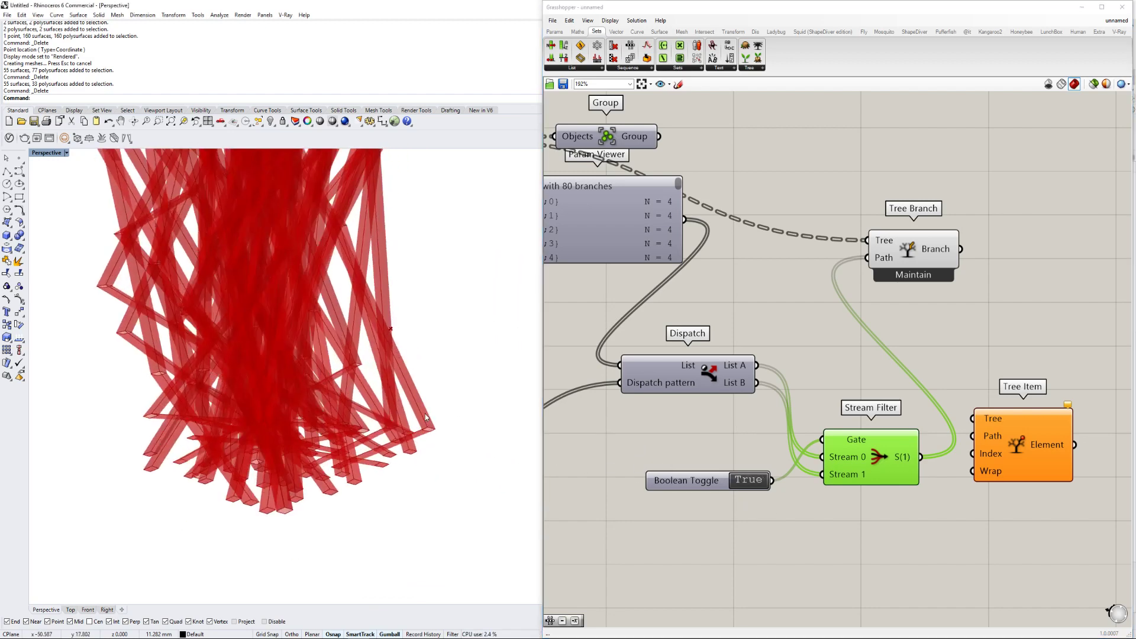
Bake the Tree Branch geometry selected through the Stream Filter into Rhino.
click(945, 257)
middle_click(945, 258)
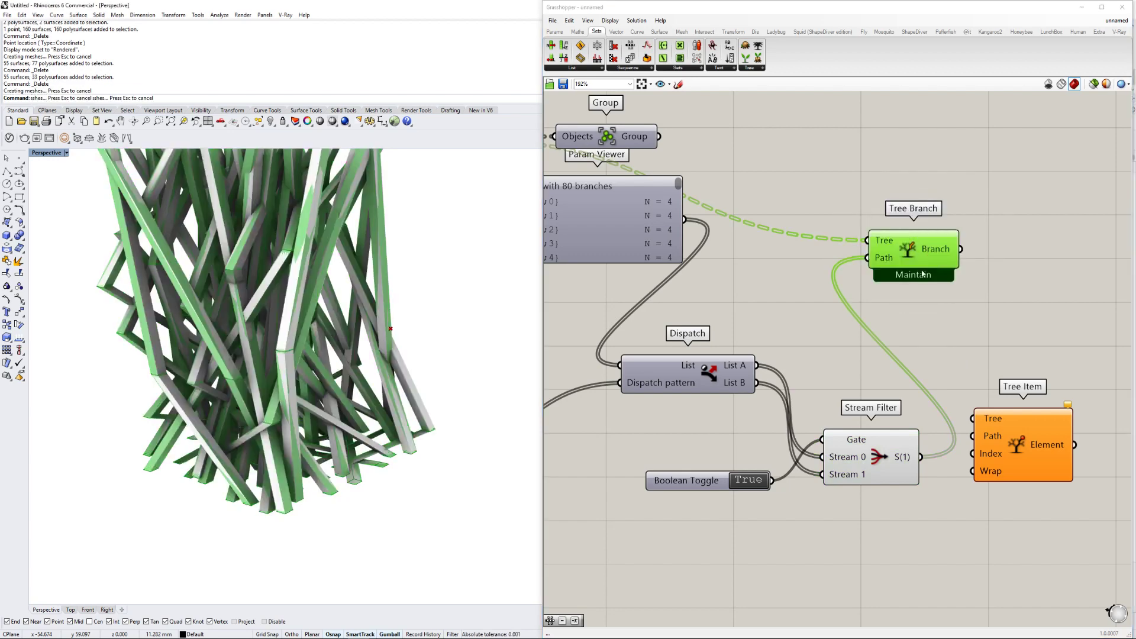
scroll(419, 425, down, 8)
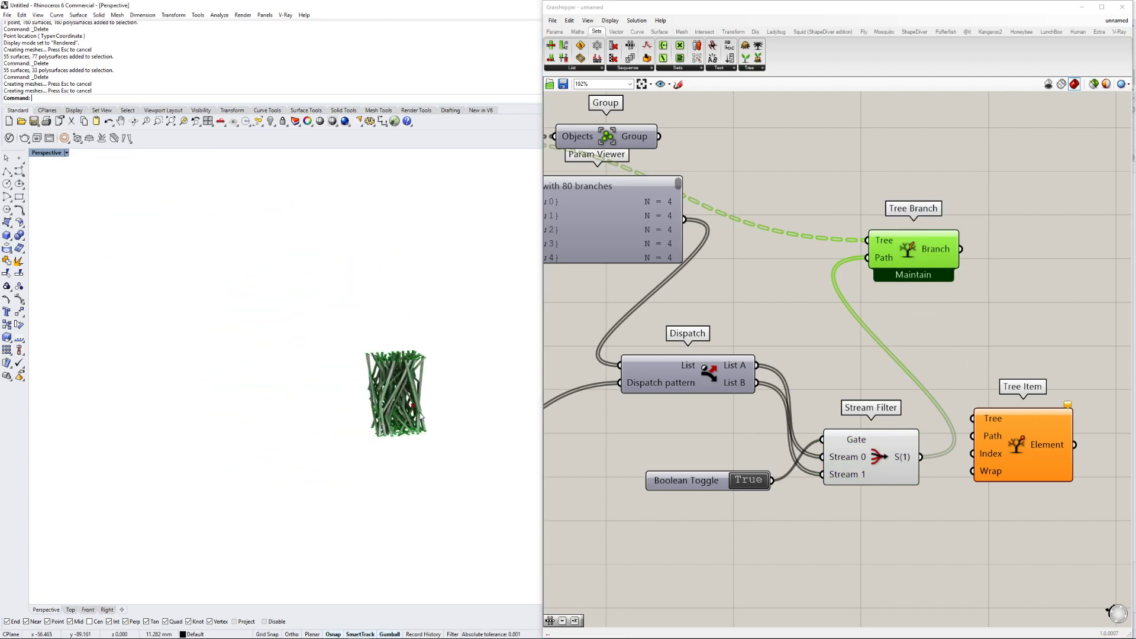
Draw a large ground rectangle around the tower in Rhino and turn it into a surface with PlanarSrf.
shift+right_drag(380, 393, 332, 412)
text(Rectangle)
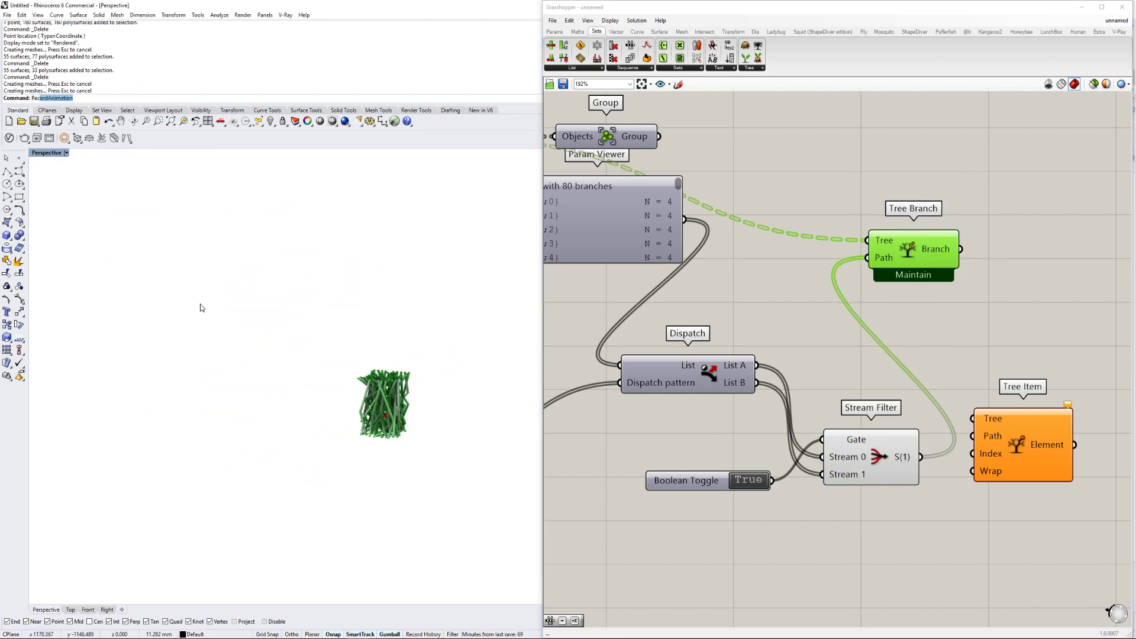
key(Return)
click(199, 298)
click(484, 576)
click(485, 577)
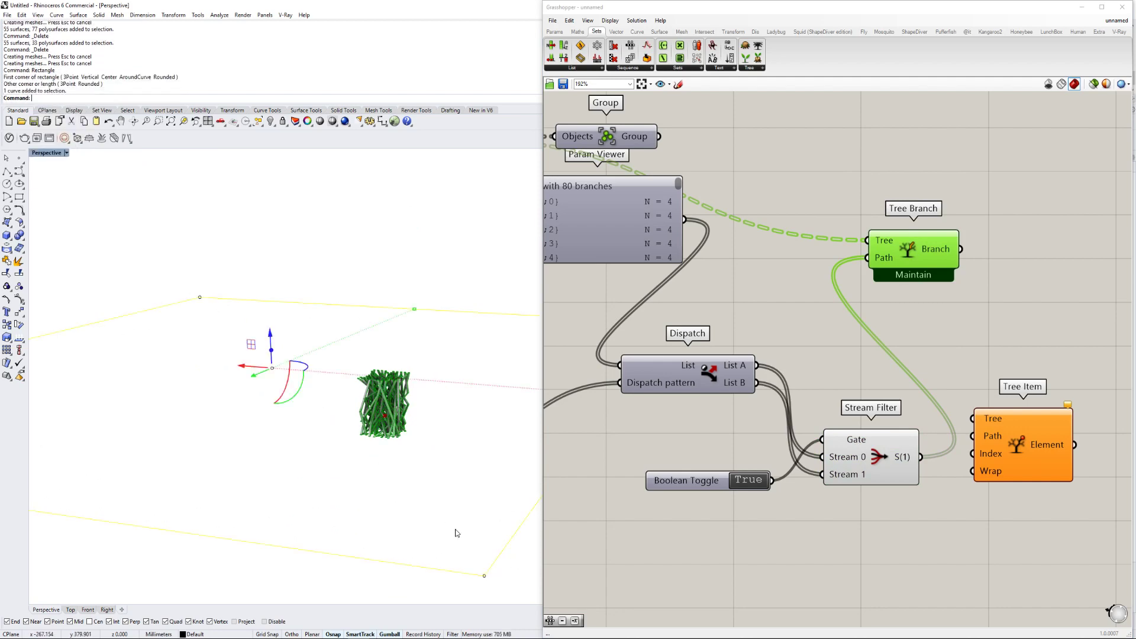
text(PlanarSrf)
key(Return)
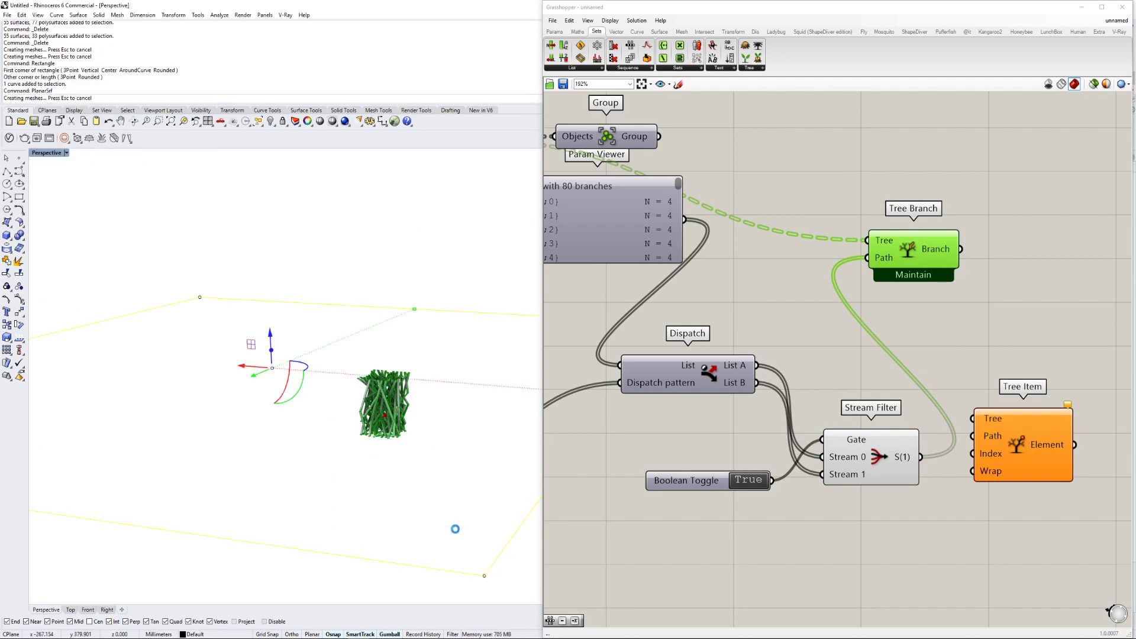
Frame the whole tower in a near eye-level perspective and start a V-Ray render.
scroll(453, 529, up, 10)
right_drag(384, 410, 357, 489)
scroll(495, 527, down, 5)
scroll(495, 527, up, 3)
scroll(359, 466, up, 6)
scroll(357, 489, down, 4)
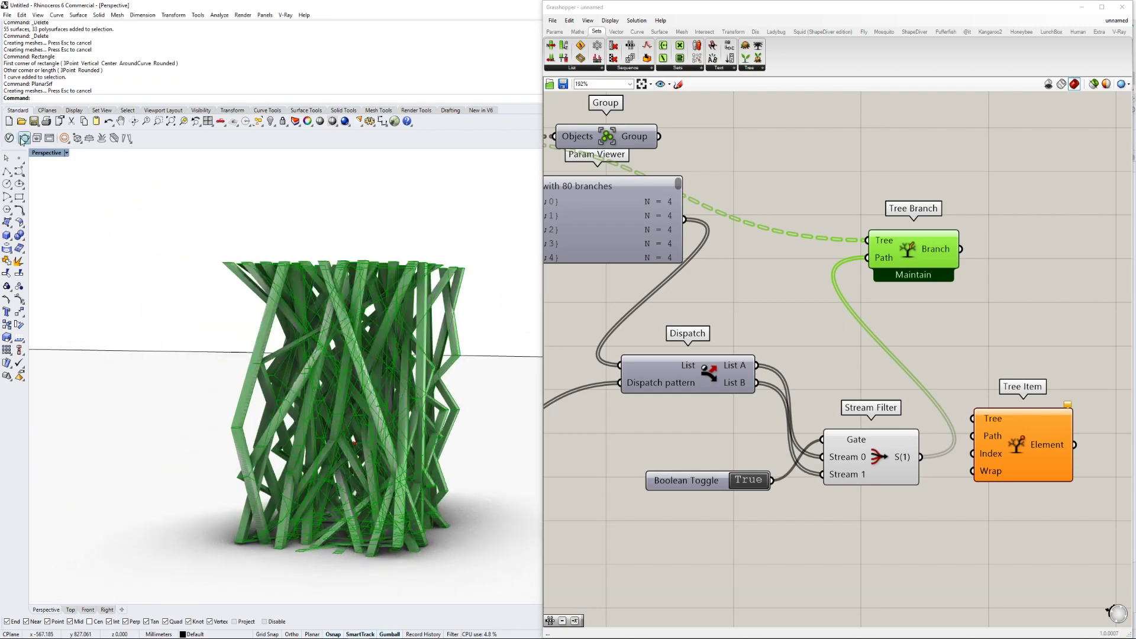
click(22, 139)
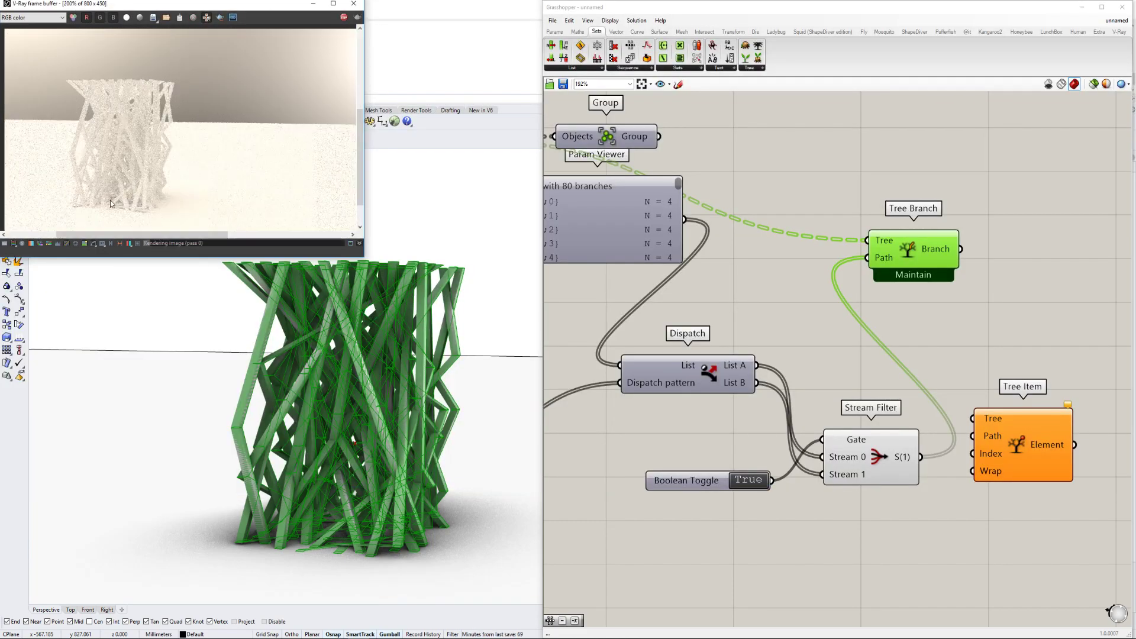
Inspect the tower render in the V-Ray frame buffer, then review the Grasshopper definition from the Stream Filter back to the initial number sliders.
scroll(110, 200, up, 2)
scroll(123, 204, down, 3)
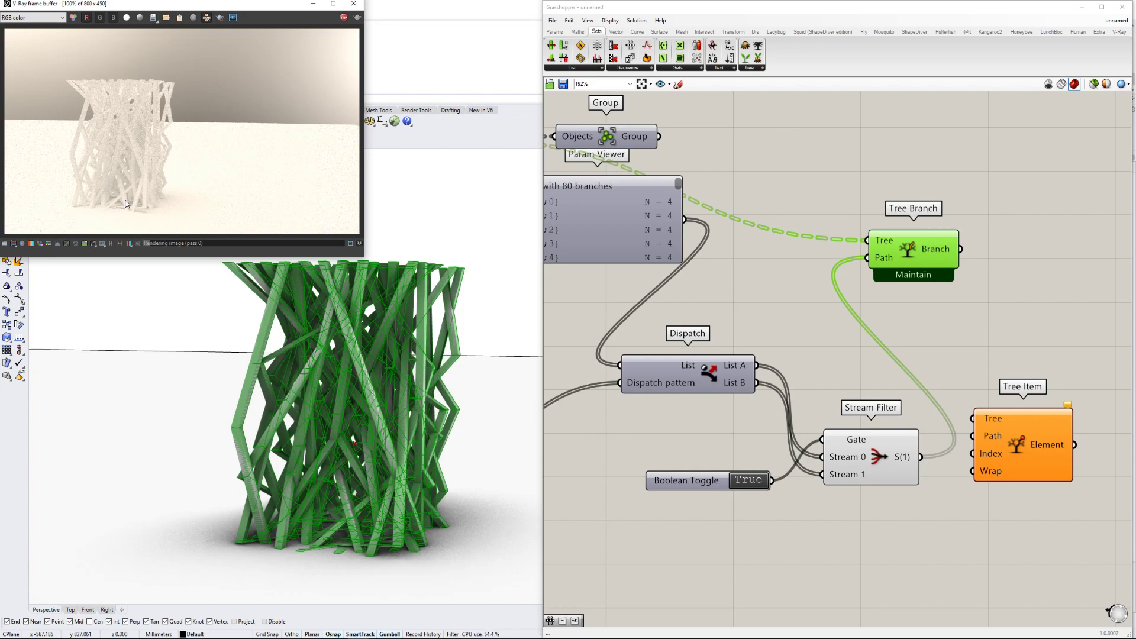
scroll(972, 369, down, 6)
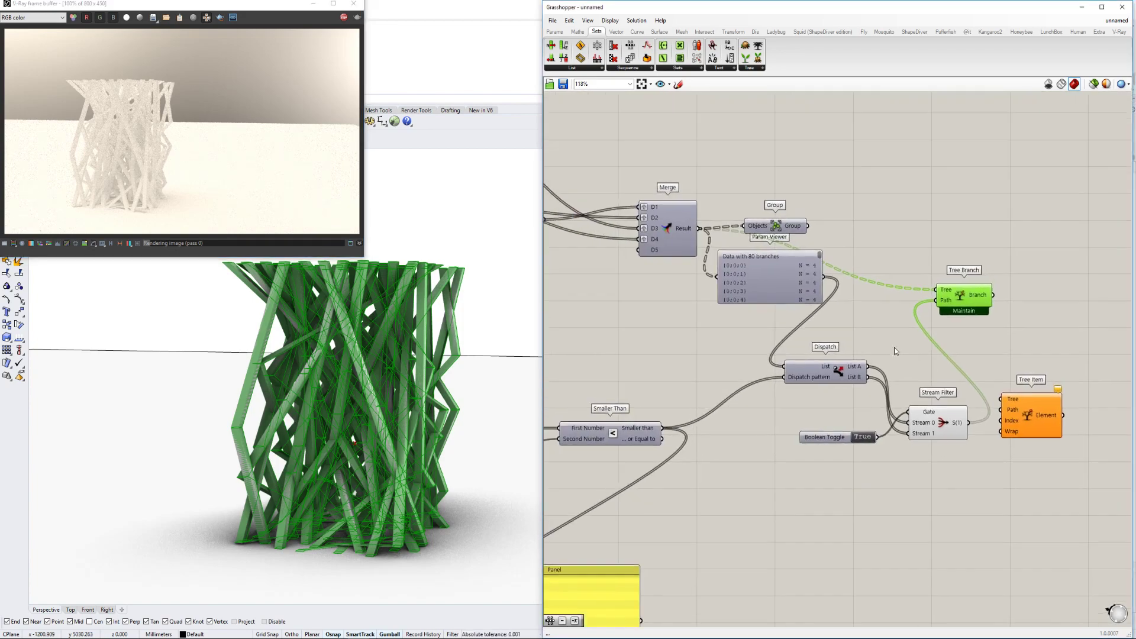
scroll(897, 361, up, 5)
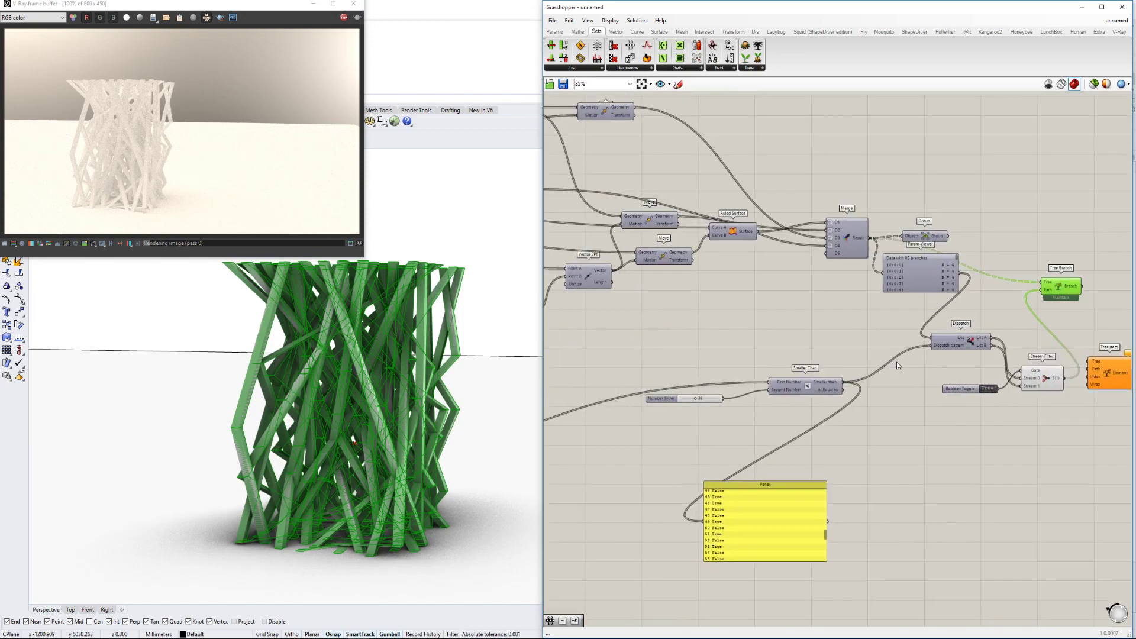
scroll(1020, 366, down, 5)
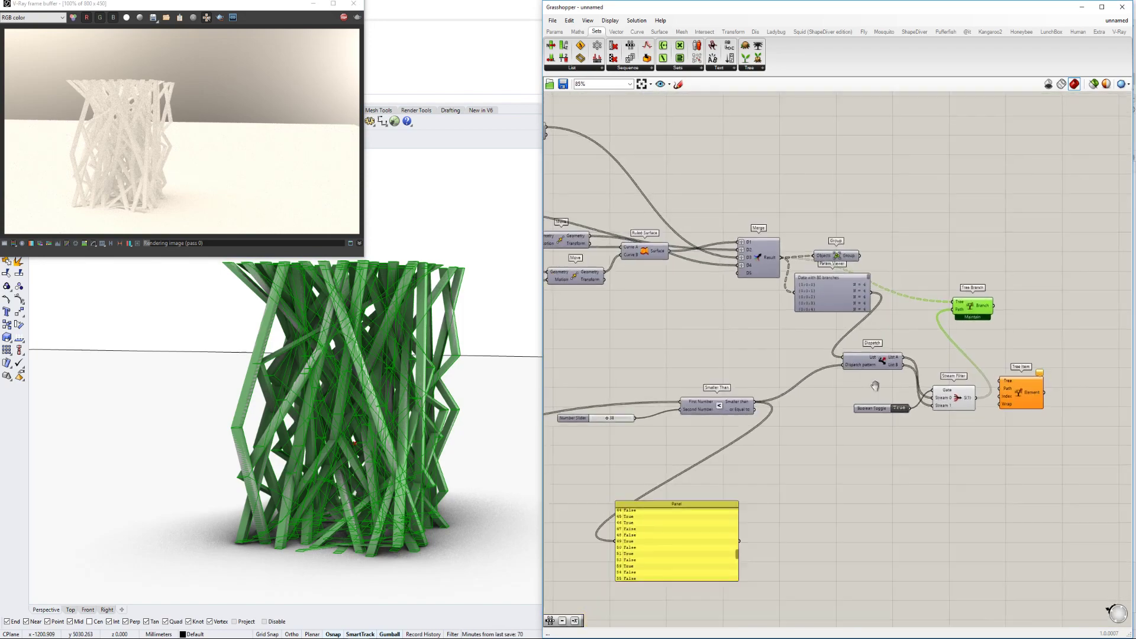
right_drag(843, 390, 986, 386)
right_drag(858, 367, 1096, 360)
scroll(754, 314, up, 2)
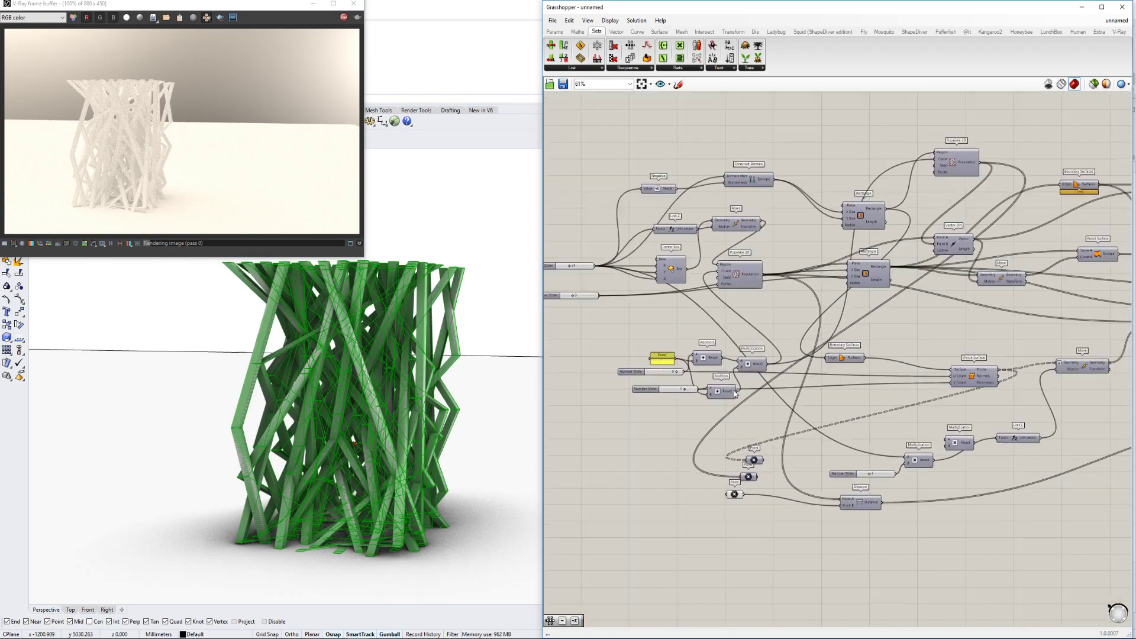
scroll(749, 428, down, 2)
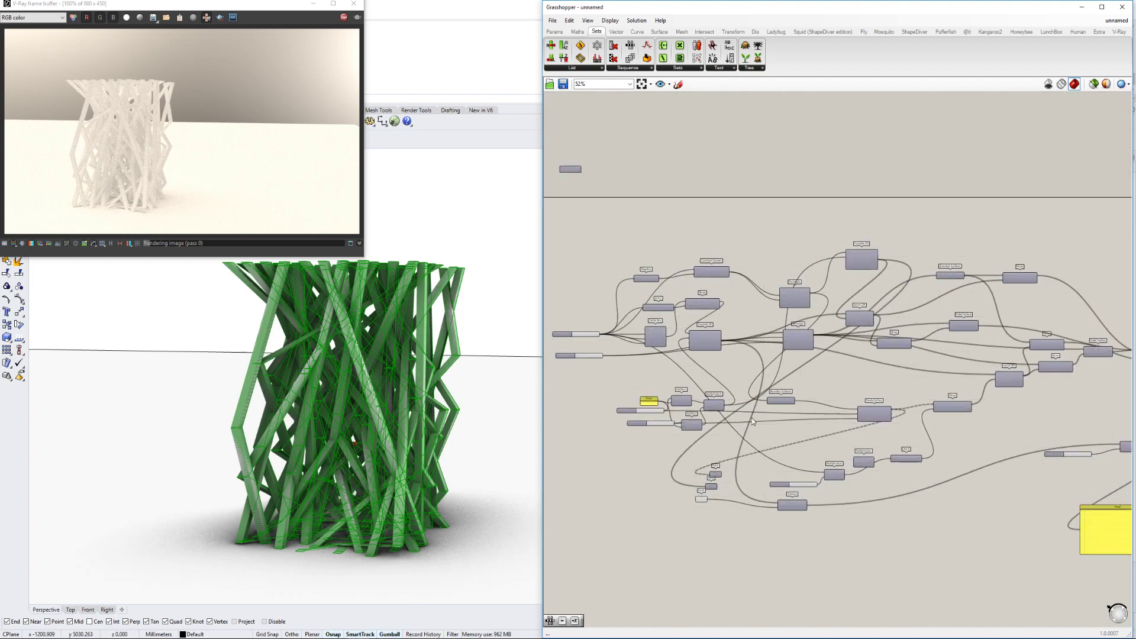
scroll(770, 370, up, 2)
right_drag(770, 371, 771, 397)
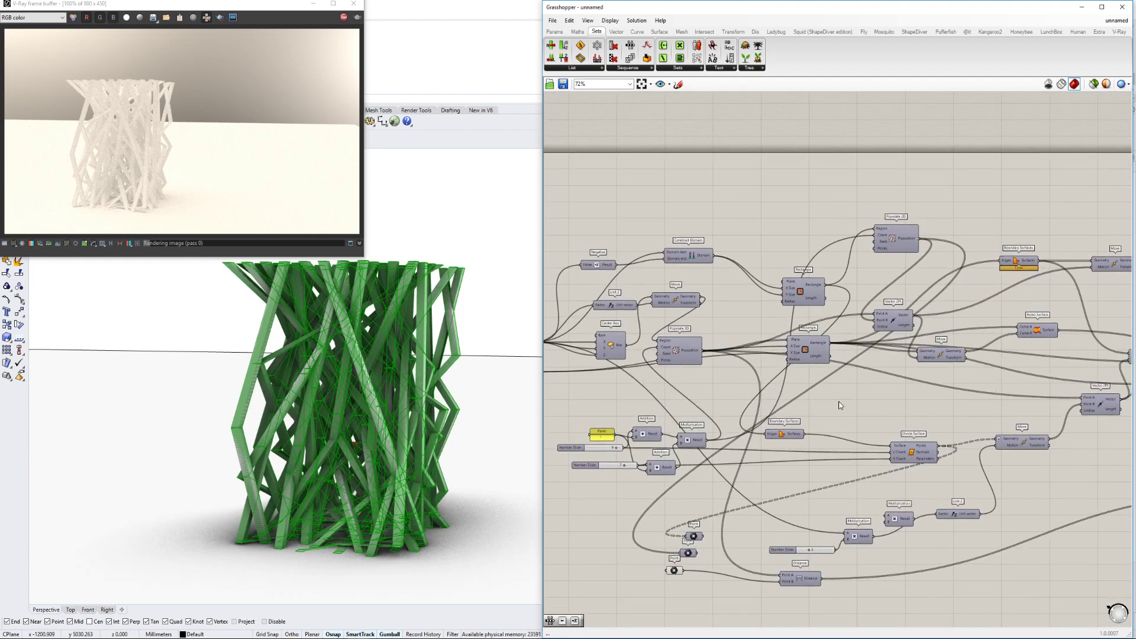